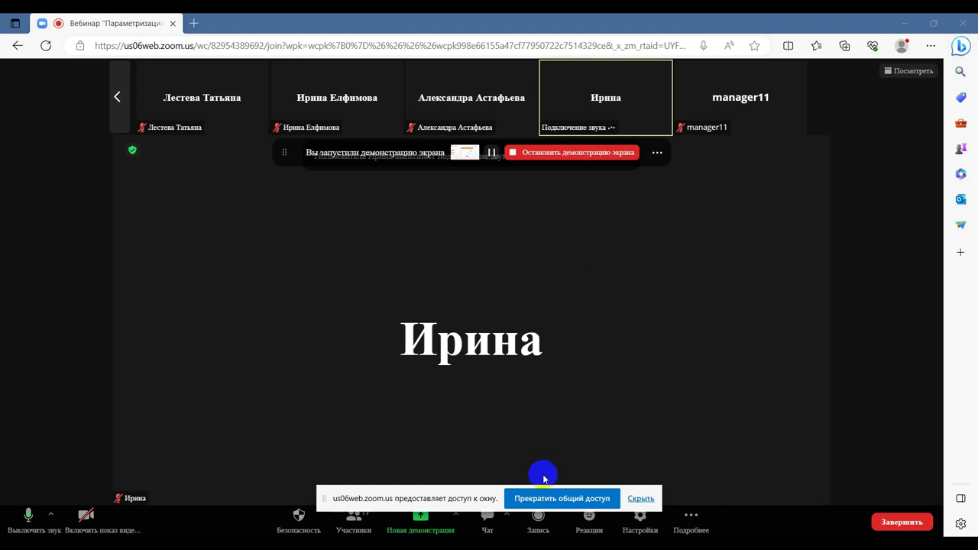
Stop the current Zoom screen share and start a new one, choosing to share a single window
{"action": "left_click", "coordinate": [592, 500]}
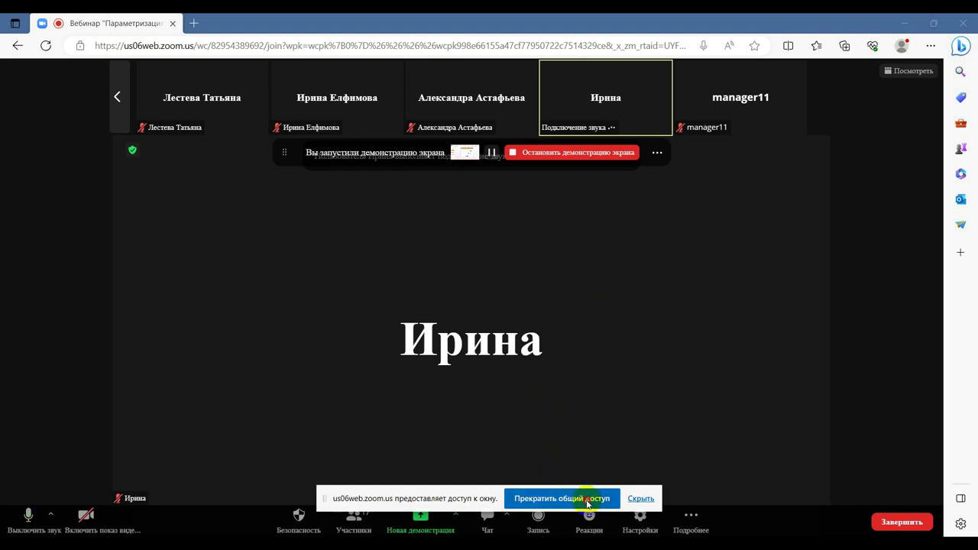
{"action": "left_click", "coordinate": [588, 501]}
{"action": "left_click", "coordinate": [417, 523]}
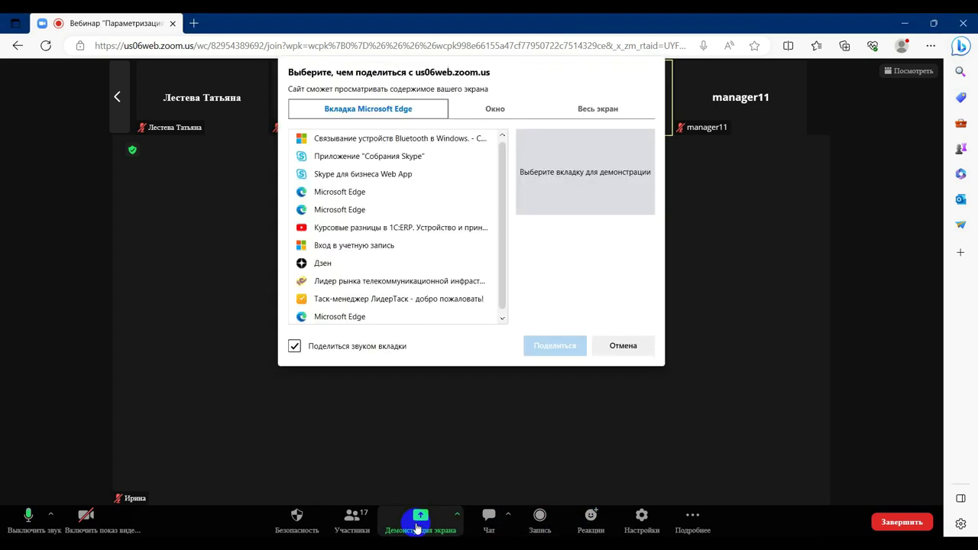
{"action": "left_click", "coordinate": [489, 107]}
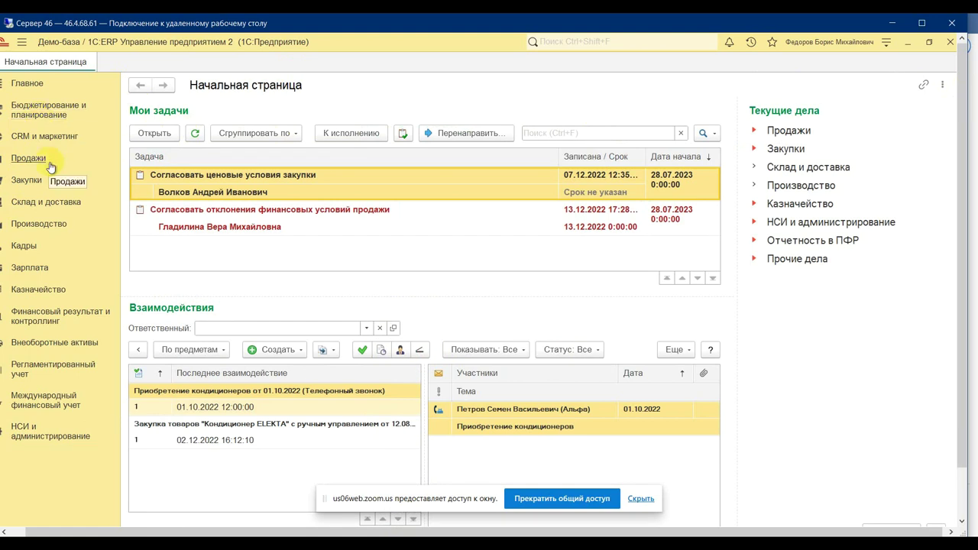
Open the production section's Ресурсные спецификации list and start a new resource specification of type Изготовление, сборка
{"action": "left_click", "coordinate": [38, 223]}
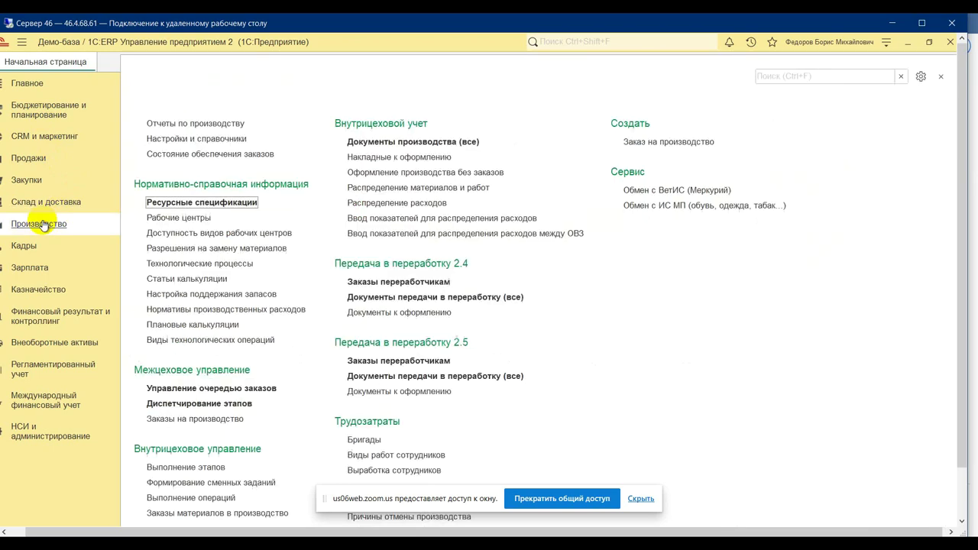
{"action": "left_click", "coordinate": [233, 201]}
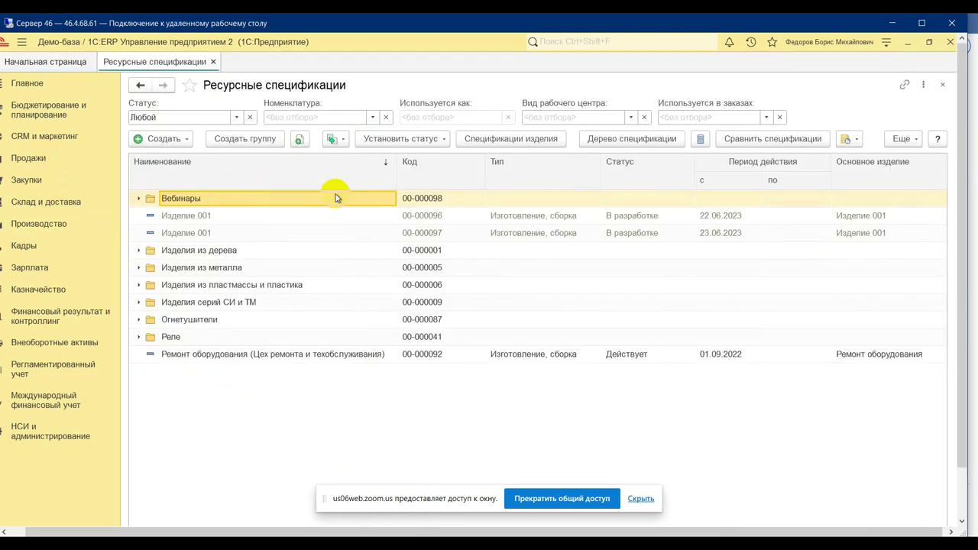
{"action": "left_click", "coordinate": [165, 141]}
{"action": "left_click", "coordinate": [214, 157]}
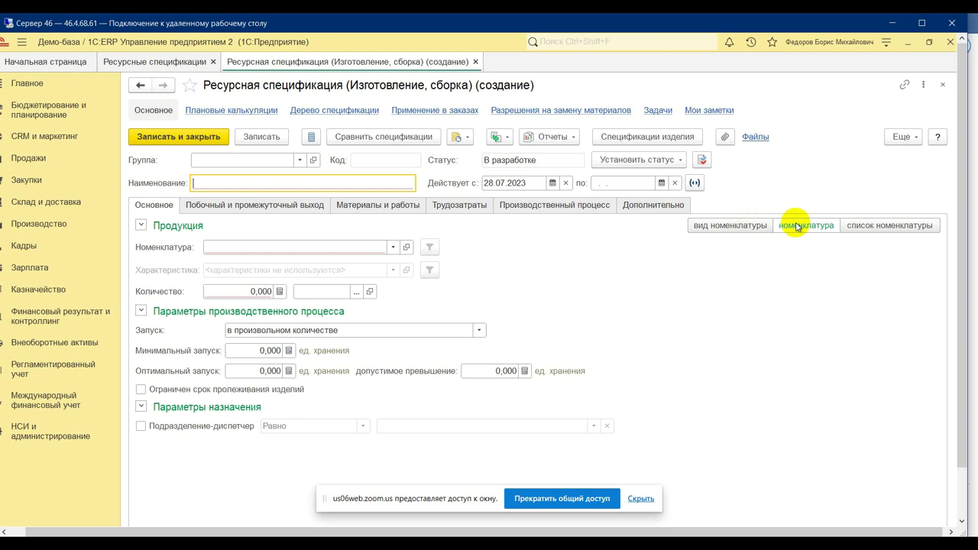
Switch the specification's product section to список номенклатуры mode and review the product table's columns
{"action": "left_click", "coordinate": [869, 227]}
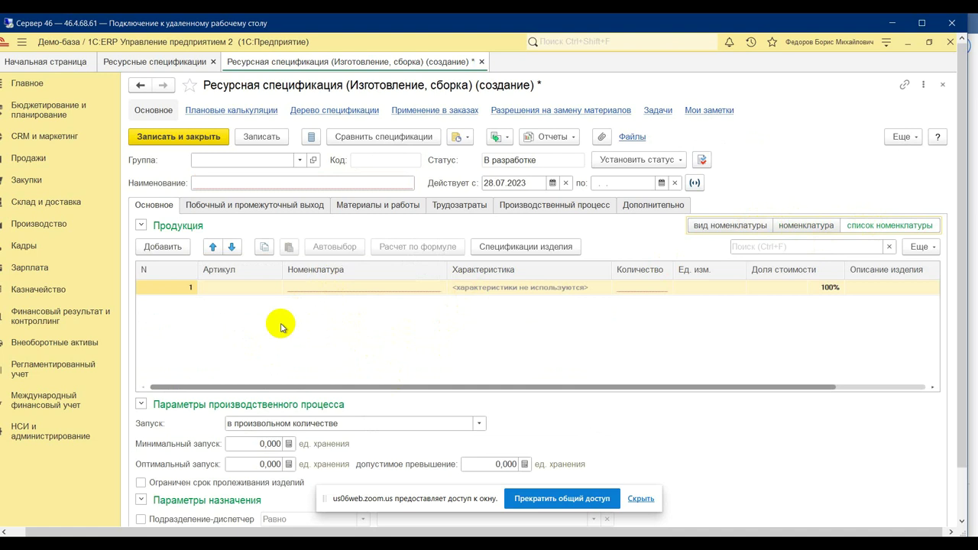
{"action": "left_click", "coordinate": [327, 288]}
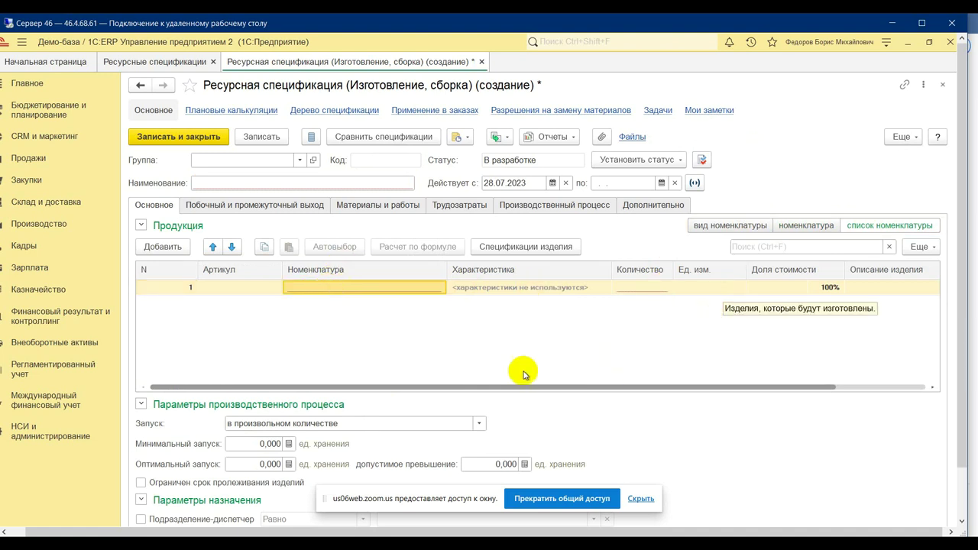
{"action": "left_click_drag", "start_coordinate": [535, 388], "coordinate": [624, 388]}
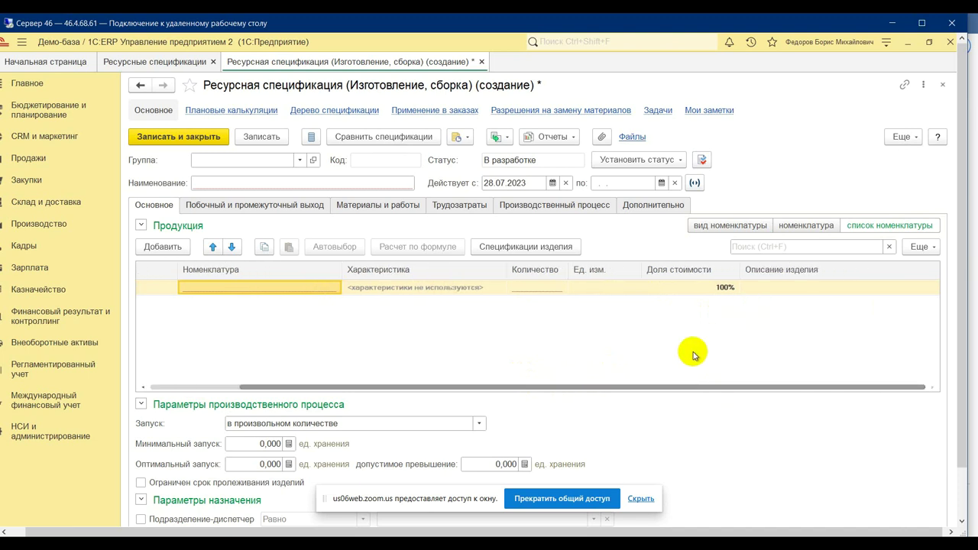
{"action": "left_click_drag", "start_coordinate": [534, 386], "coordinate": [346, 376]}
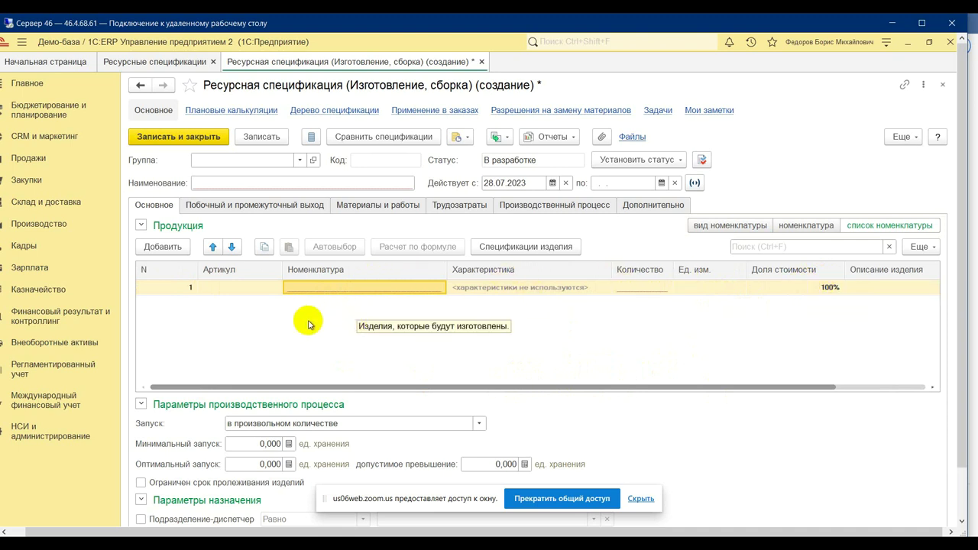
Add a second empty row to the specification's product table and review the table's remaining columns
{"action": "left_click", "coordinate": [162, 246]}
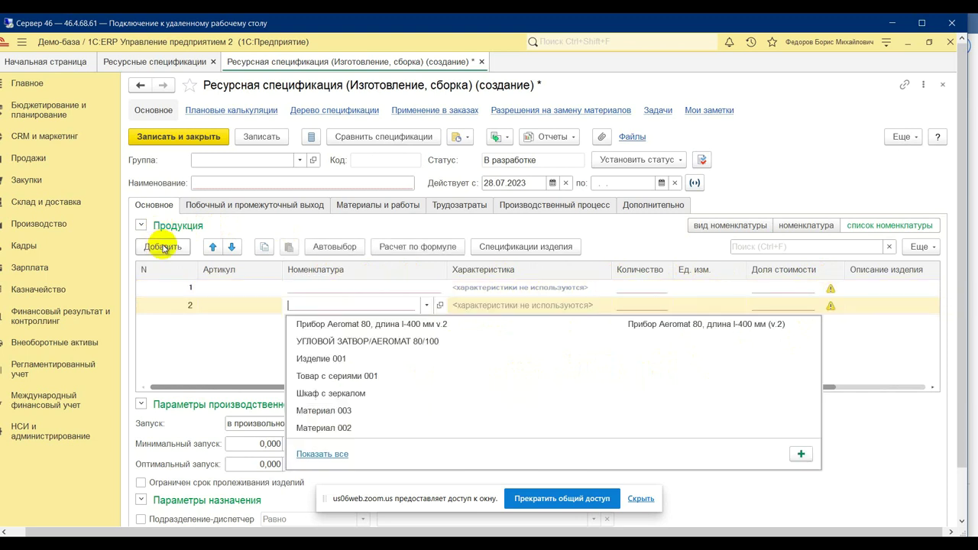
{"action": "left_click", "coordinate": [177, 344]}
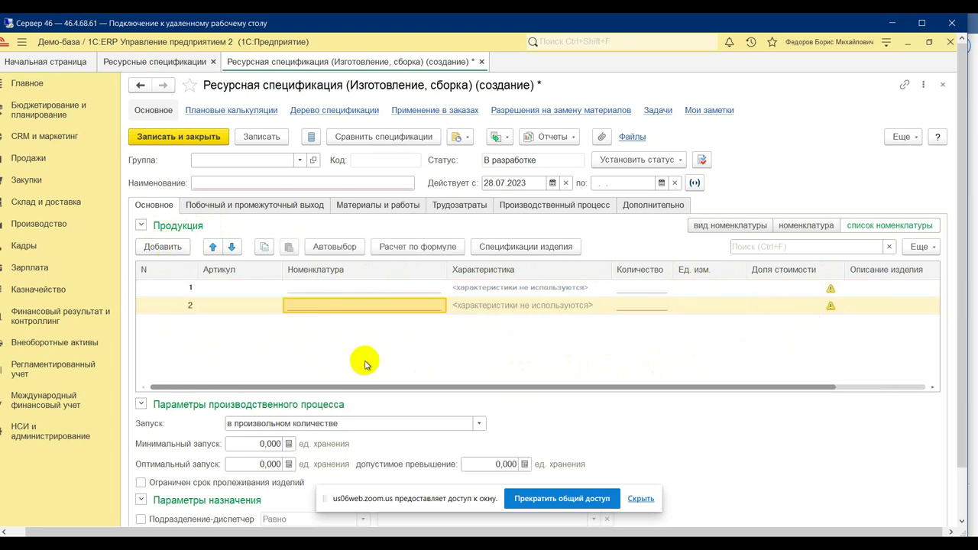
{"action": "left_click", "coordinate": [590, 386]}
{"action": "left_click_drag", "start_coordinate": [589, 385], "coordinate": [830, 382]}
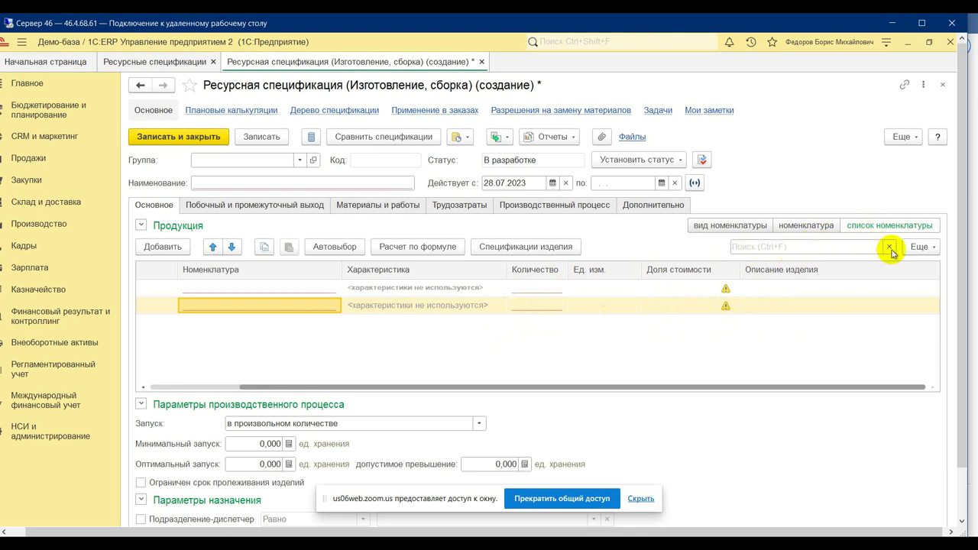
{"action": "left_click", "coordinate": [917, 246]}
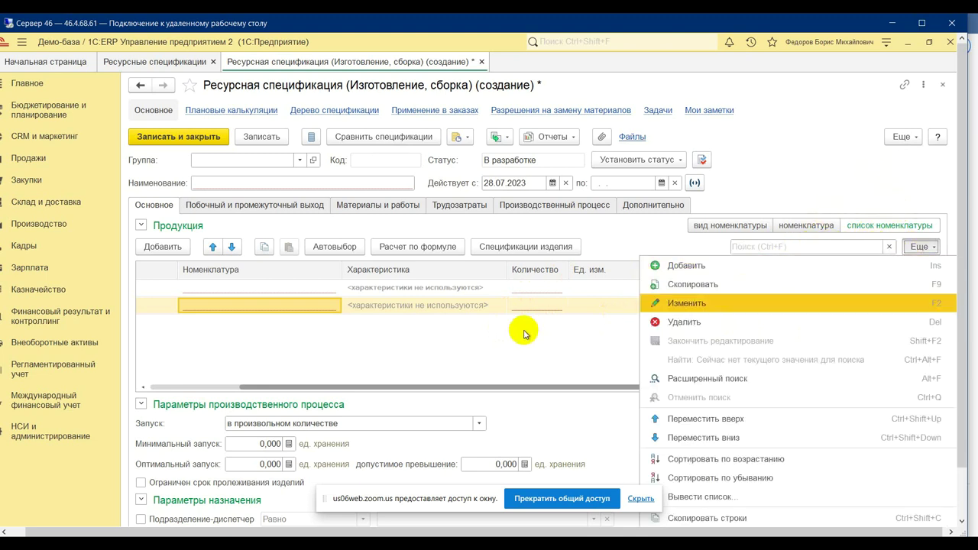
{"action": "left_click", "coordinate": [496, 349]}
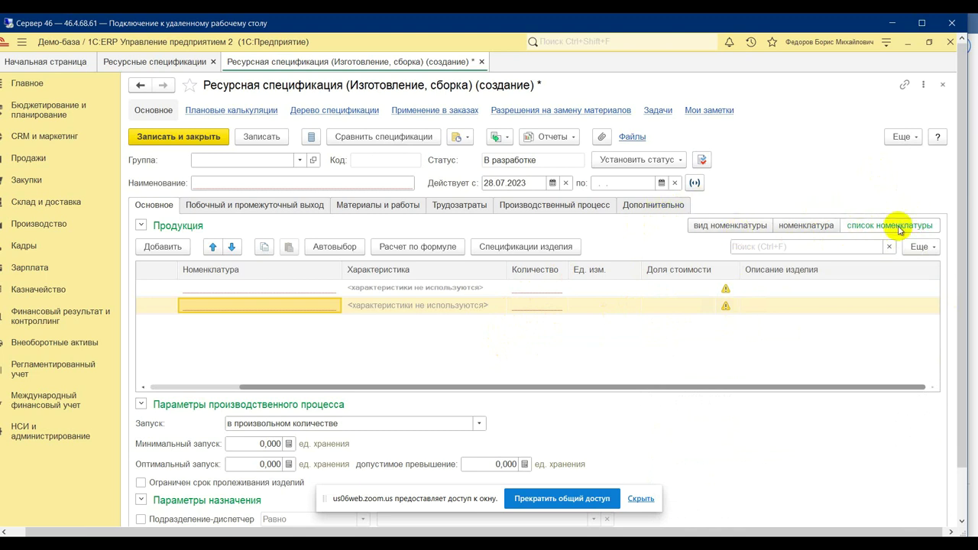
Switch the product section through номенклатура and вид номенклатуры modes, returning it to номенклатура
{"action": "left_click", "coordinate": [812, 226]}
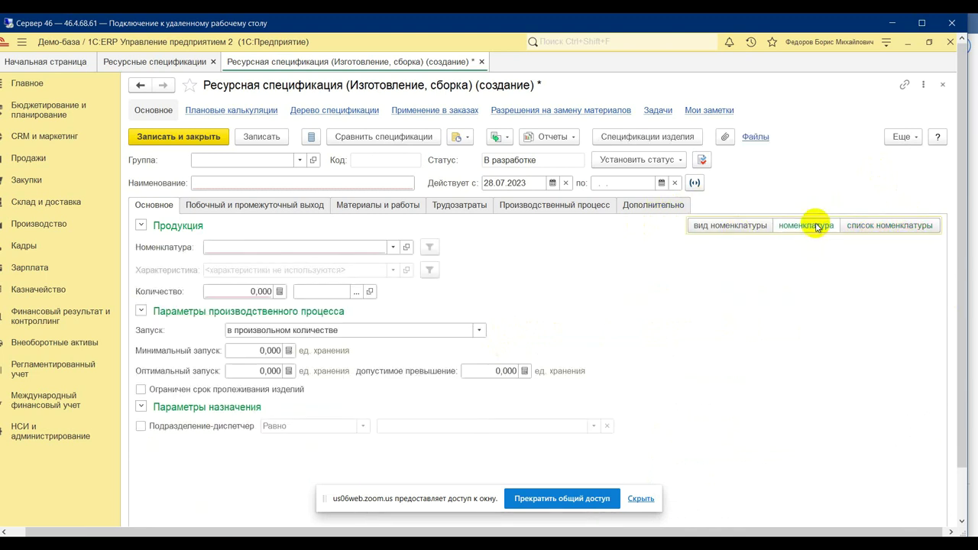
{"action": "left_click", "coordinate": [735, 228]}
{"action": "left_click", "coordinate": [793, 228]}
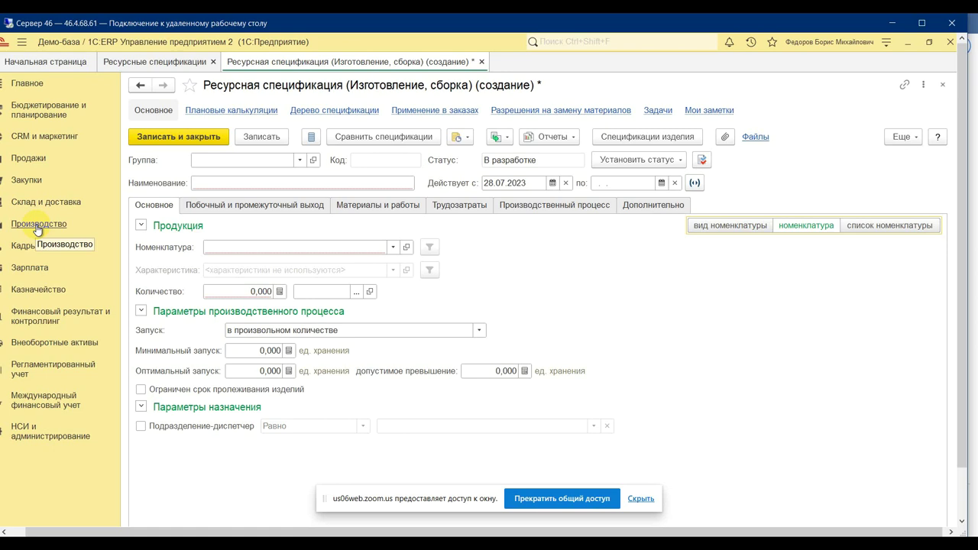
Open the Номенклатура list from НСИ и администрирование, collapse the Зигениус group and select the Продукция kind under Вебинар
{"action": "left_click", "coordinate": [56, 434]}
{"action": "left_click", "coordinate": [175, 236]}
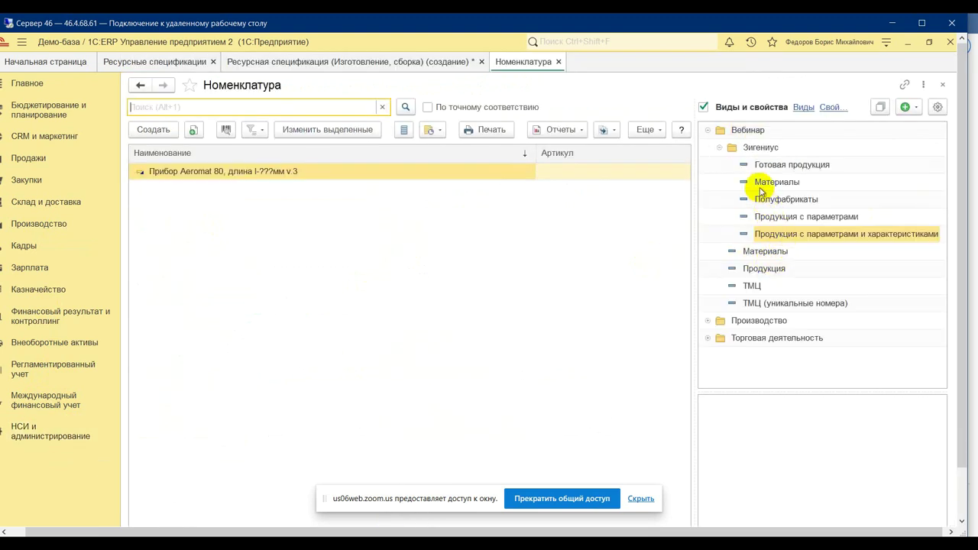
{"action": "left_click", "coordinate": [719, 147]}
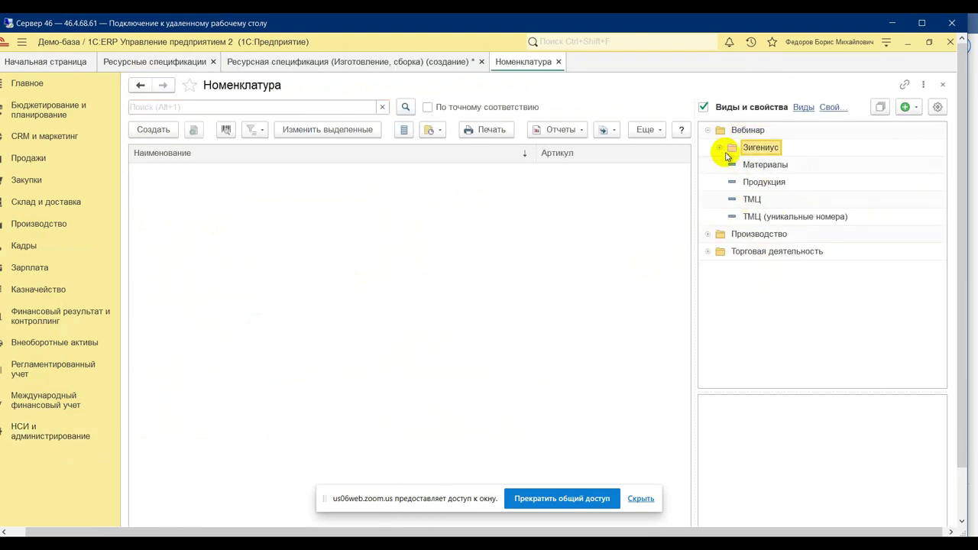
{"action": "left_click", "coordinate": [787, 183]}
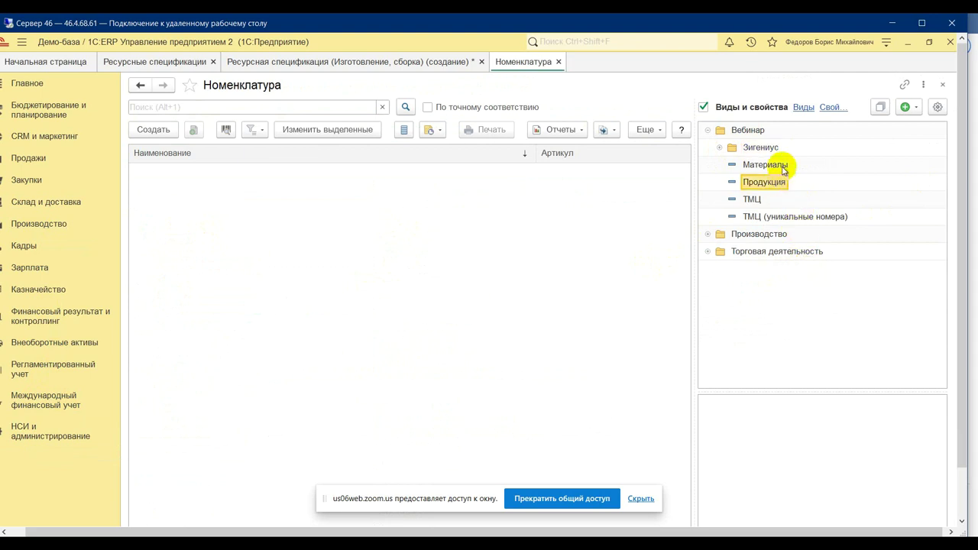
Create a new item kind in the Вебинар group and set its type to Товар, Без особенностей учета
{"action": "left_click", "coordinate": [913, 108]}
{"action": "left_click", "coordinate": [831, 130]}
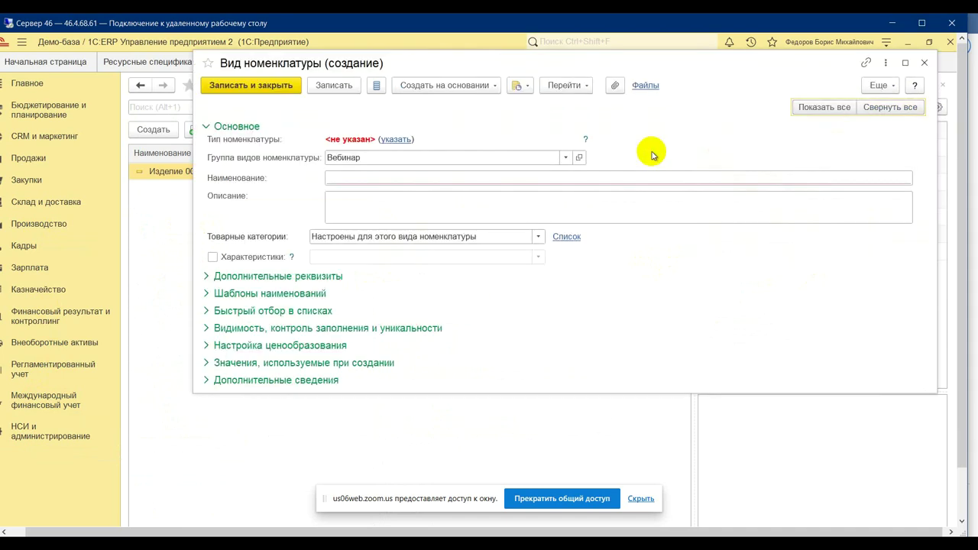
{"action": "left_click", "coordinate": [390, 141]}
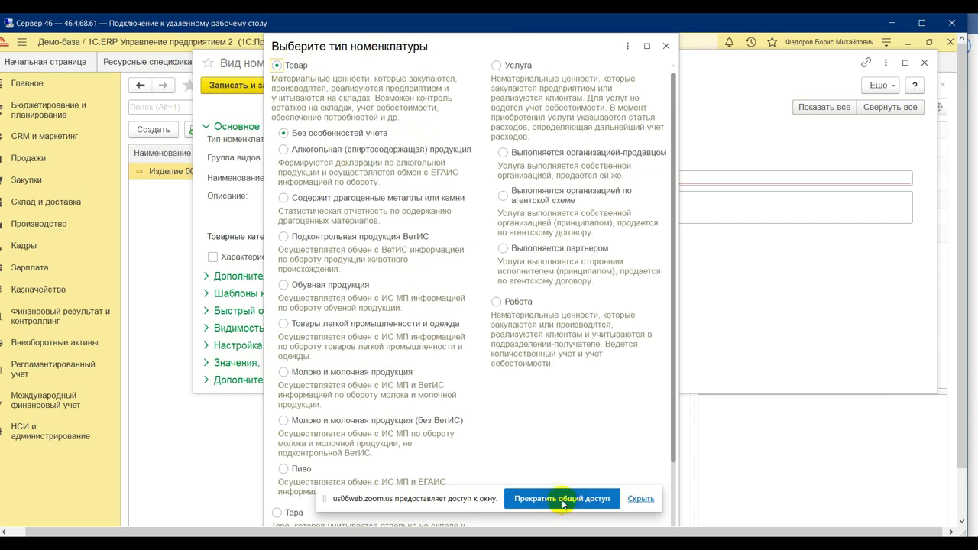
{"action": "left_click_drag", "start_coordinate": [454, 497], "coordinate": [493, 359]}
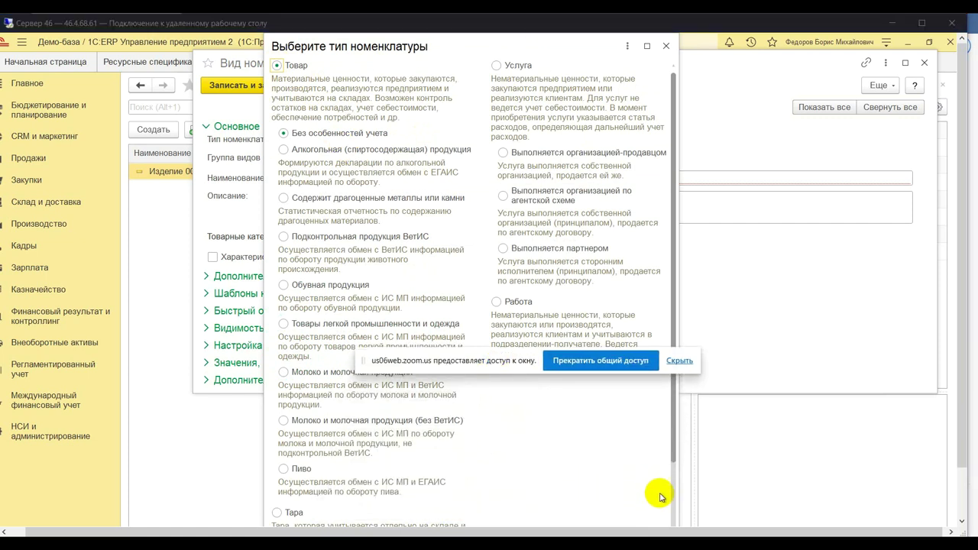
{"action": "scroll", "coordinate": [670, 491], "scroll_direction": "down", "scroll_amount": 3}
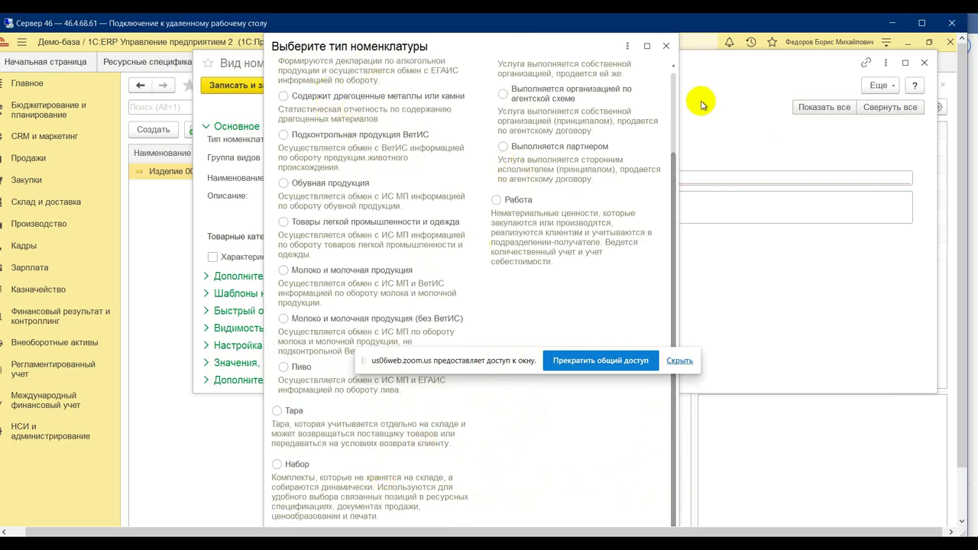
{"action": "scroll", "coordinate": [672, 96], "scroll_direction": "up", "scroll_amount": 3}
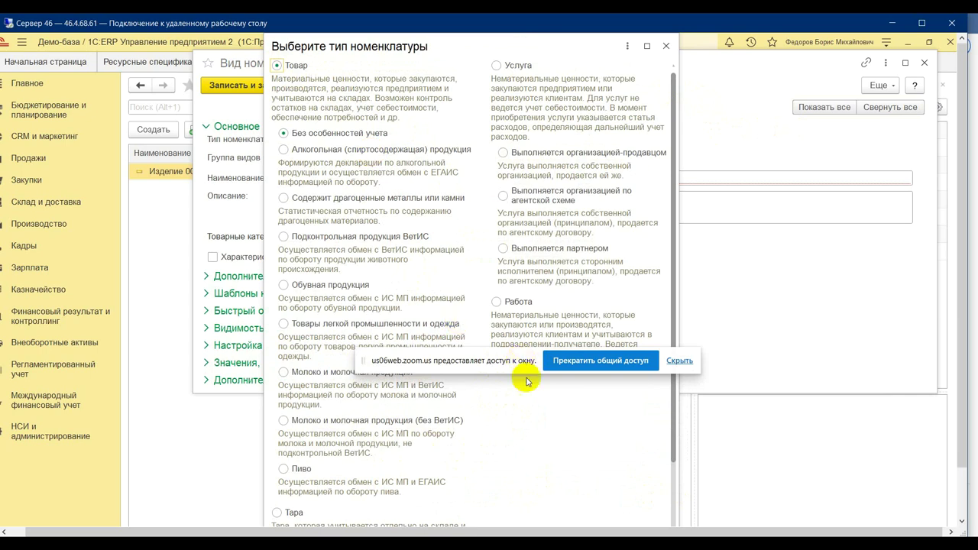
{"action": "scroll", "coordinate": [672, 495], "scroll_direction": "down", "scroll_amount": 3}
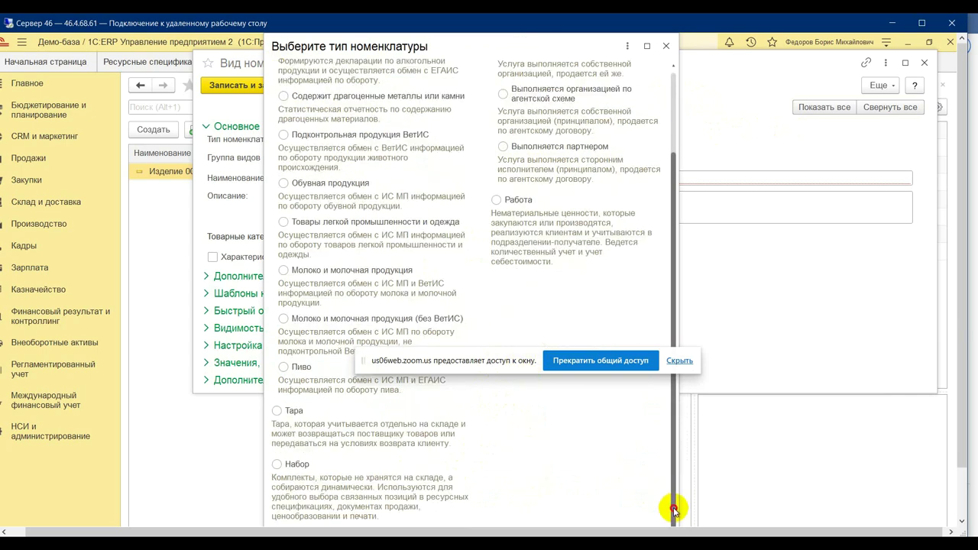
{"action": "left_click", "coordinate": [961, 520]}
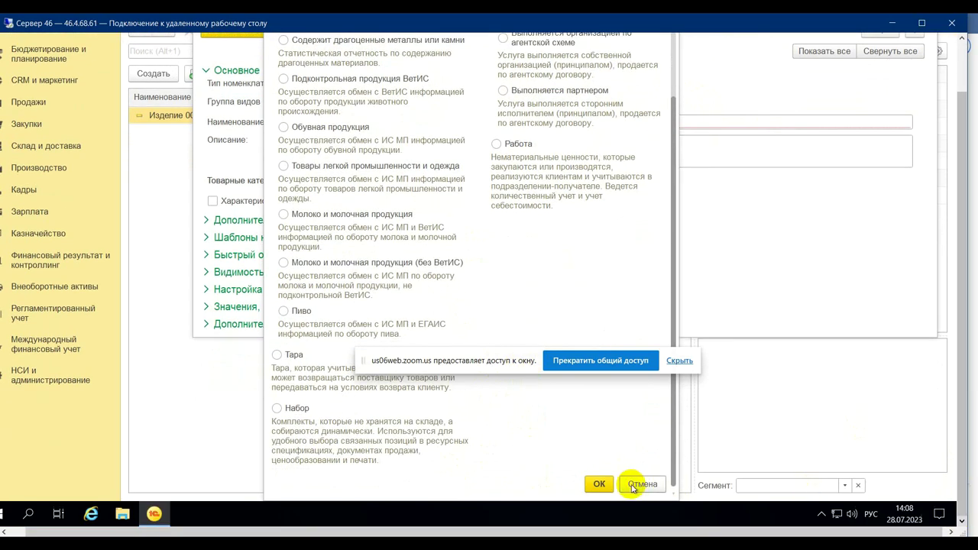
{"action": "left_click", "coordinate": [599, 484]}
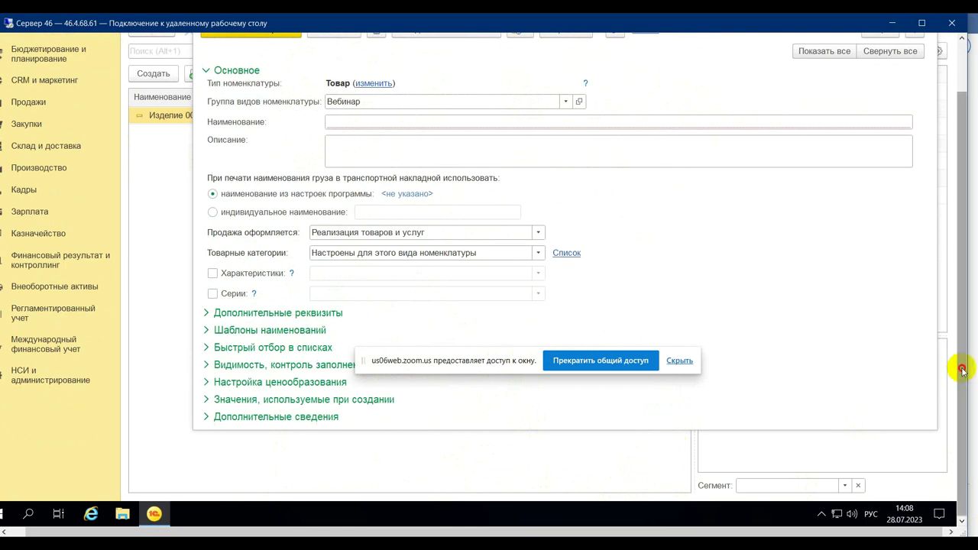
Name the new item kind "Продукция с характеристиками"
{"action": "scroll", "coordinate": [960, 371], "scroll_direction": "up", "scroll_amount": 3}
{"action": "left_click", "coordinate": [338, 175]}
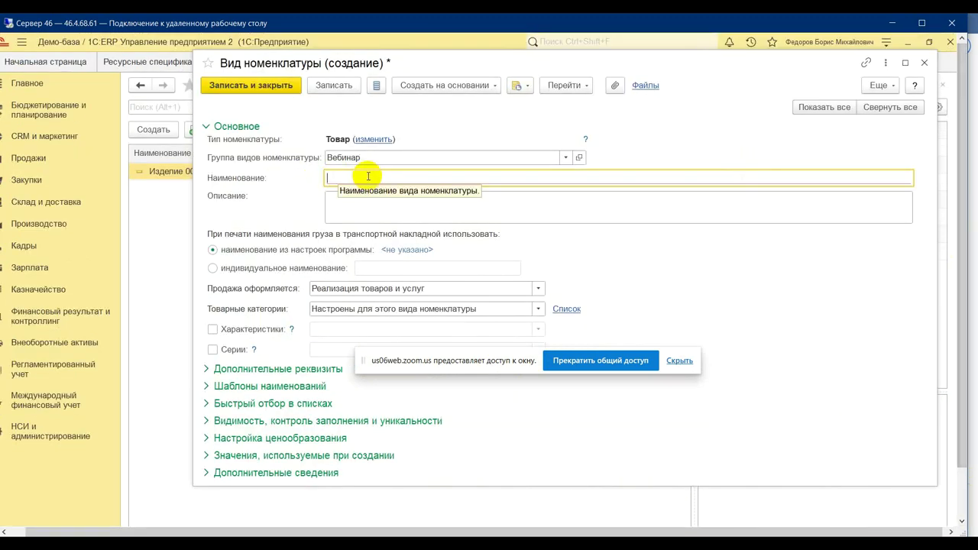
{"action": "type", "text": "Продук"}
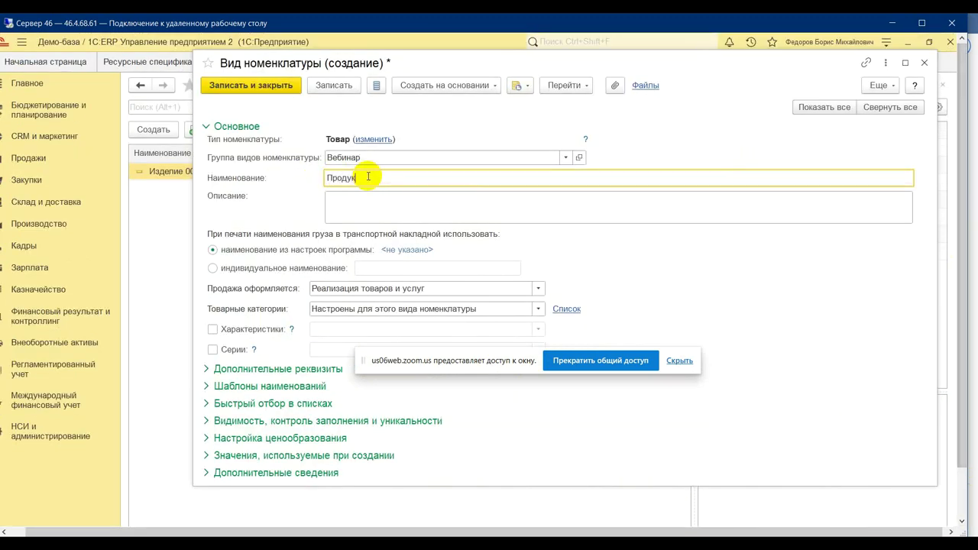
{"action": "type", "text": "ция с характеристиками"}
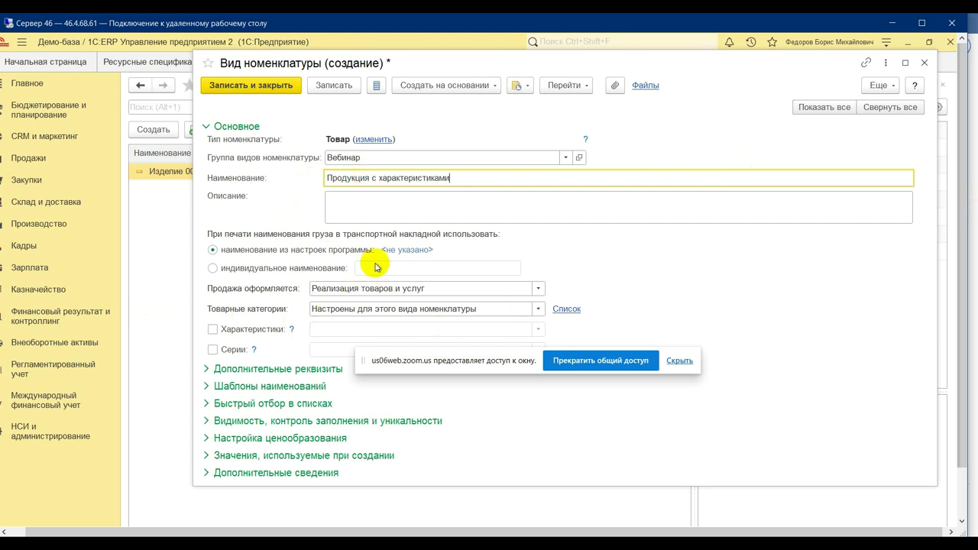
Enable Характеристики for the item kind as Общие для этого вида номенклатуры, and save and close it
{"action": "left_click", "coordinate": [235, 330]}
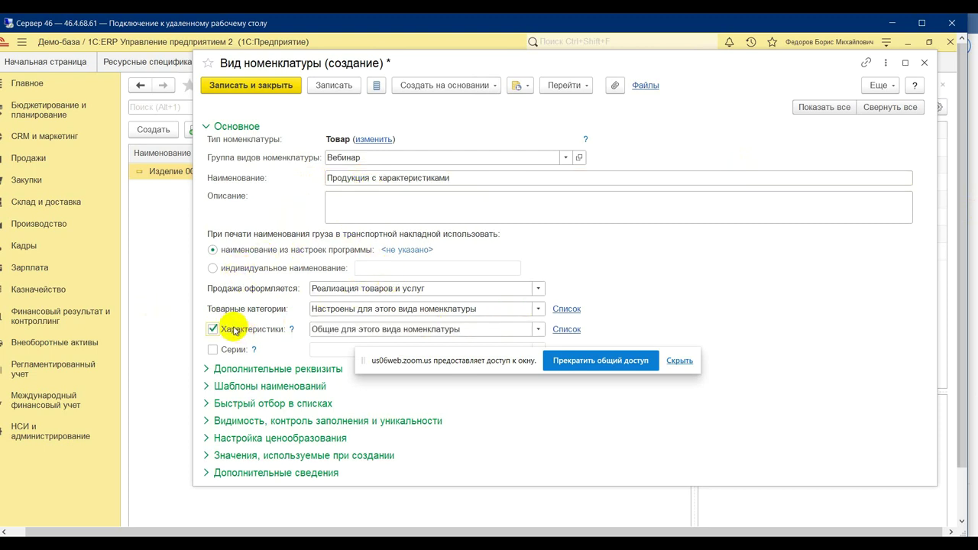
{"action": "left_click", "coordinate": [538, 329]}
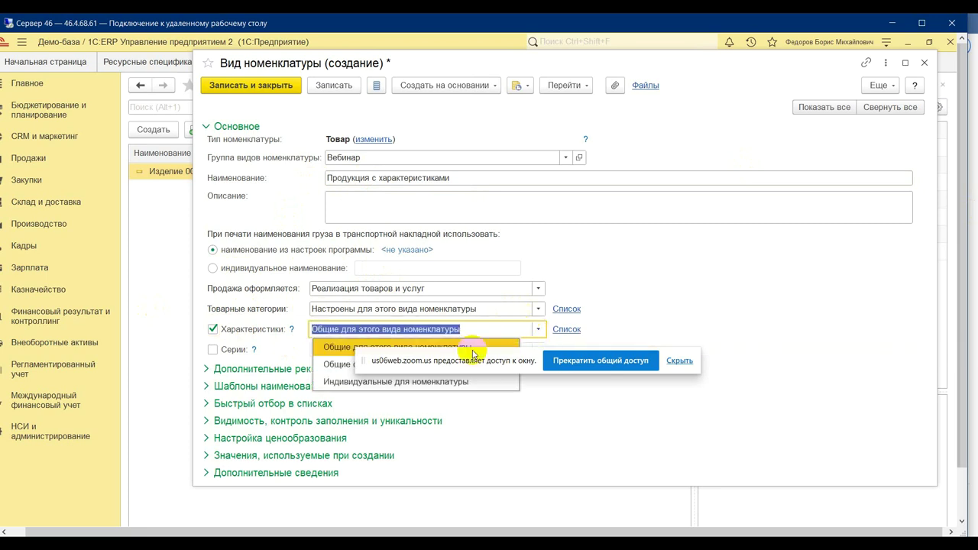
{"action": "left_click", "coordinate": [329, 349]}
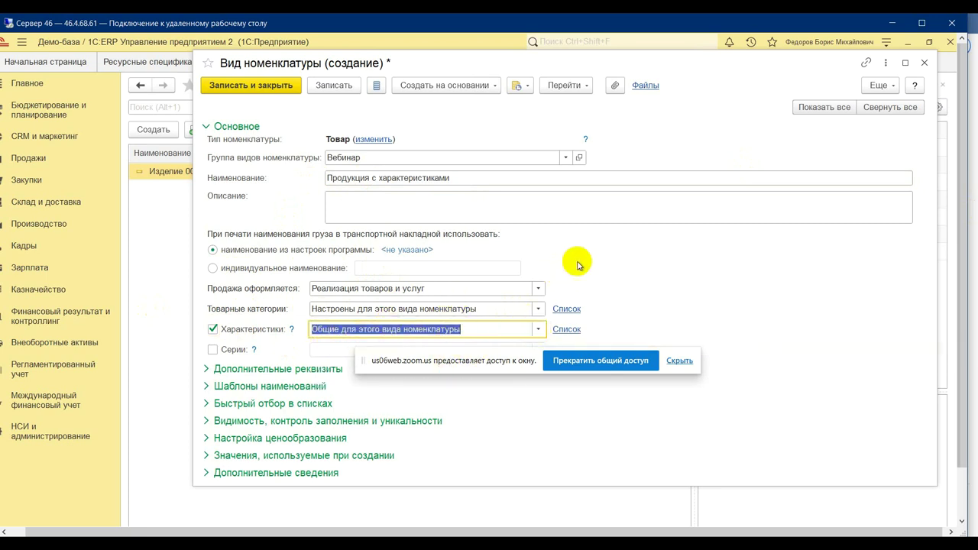
{"action": "left_click", "coordinate": [231, 86]}
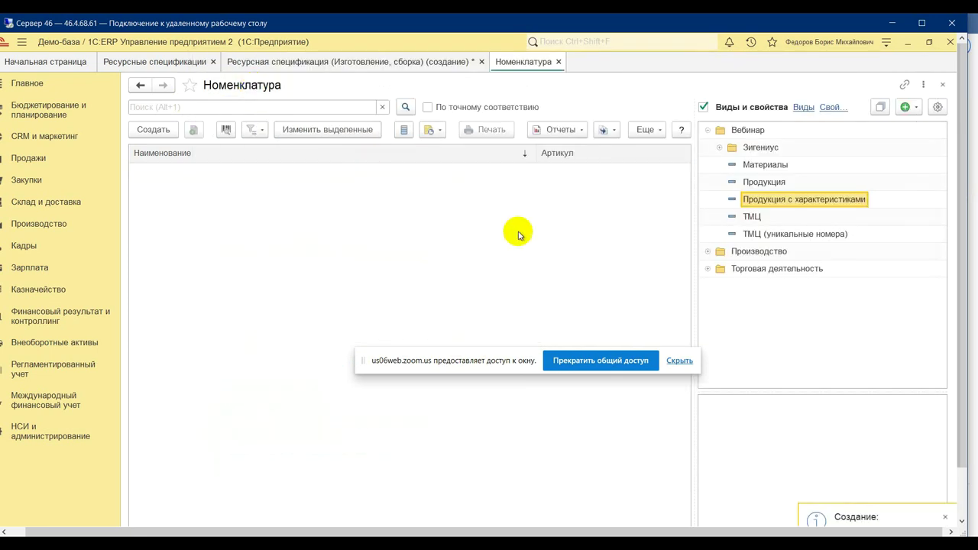
Create a new item in the Продукция с характеристиками kind with the working name "Продукция 001"
{"action": "left_click", "coordinate": [167, 128]}
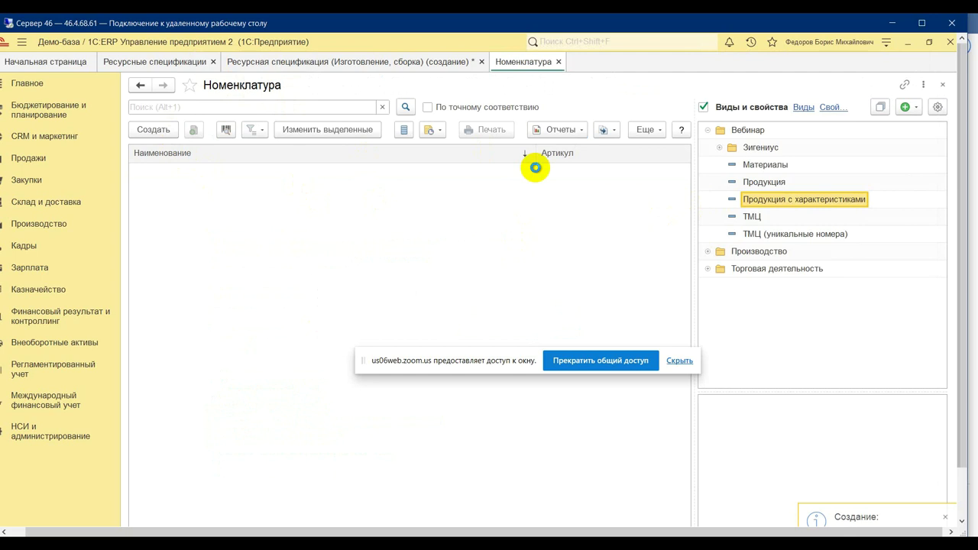
{"action": "left_click", "coordinate": [324, 191]}
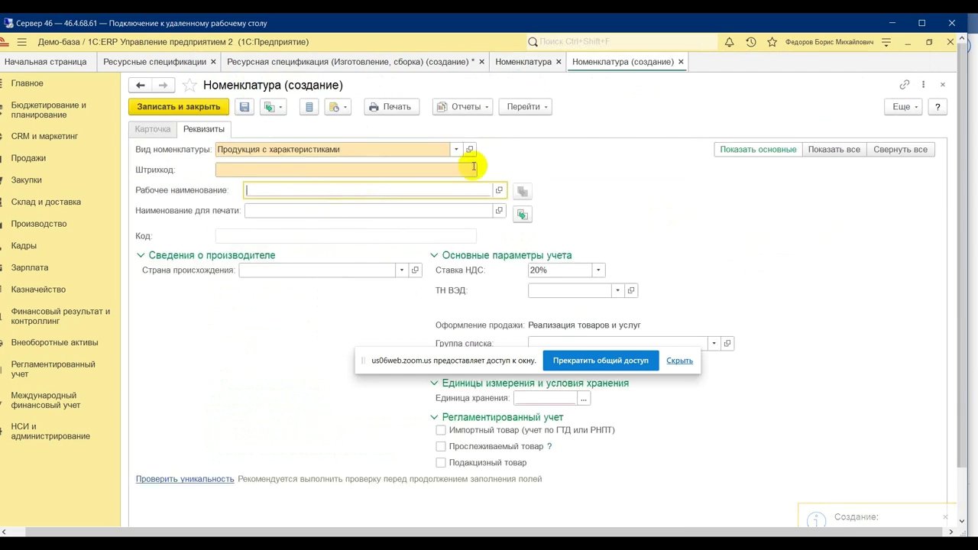
{"action": "type", "text": "Проду"}
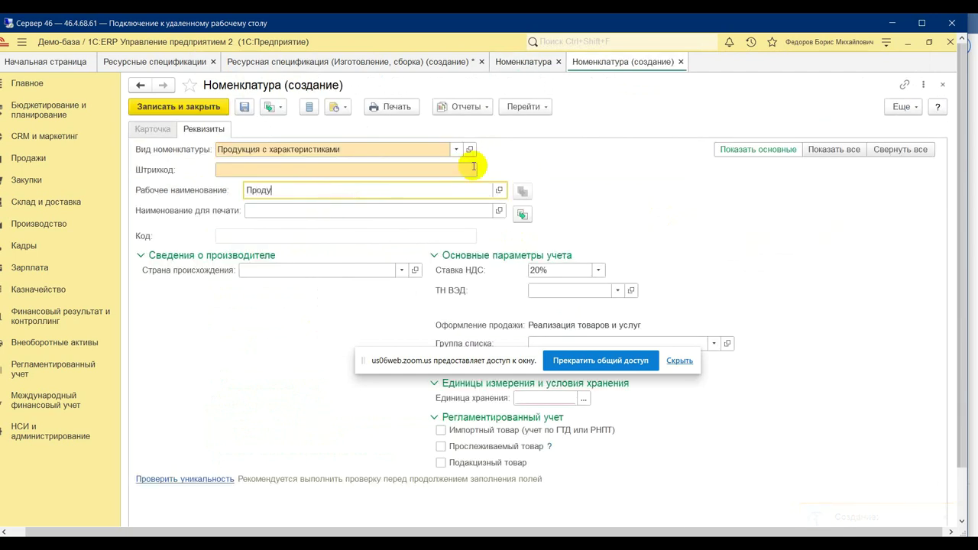
{"action": "type", "text": "кция 001"}
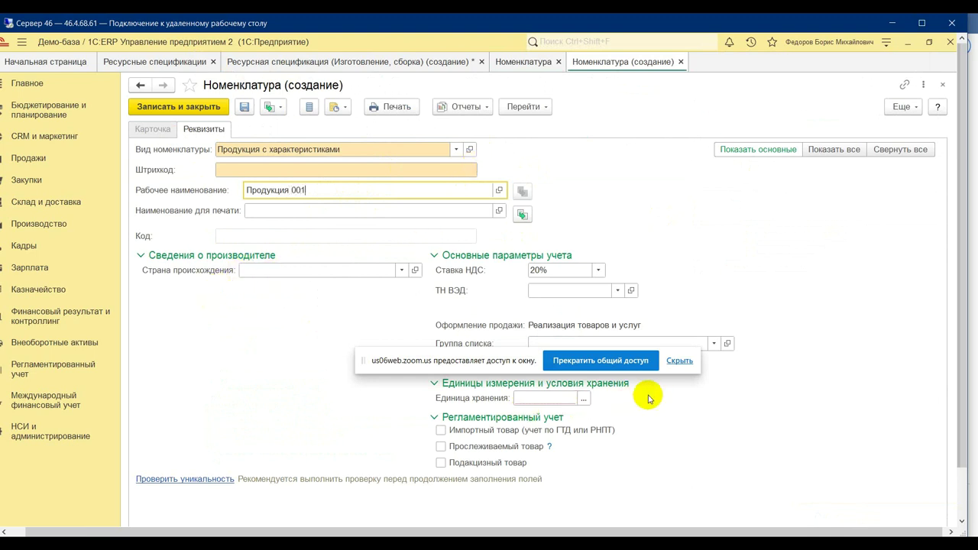
Set the item's storage unit to шт, and save and close the item
{"action": "left_click", "coordinate": [558, 399]}
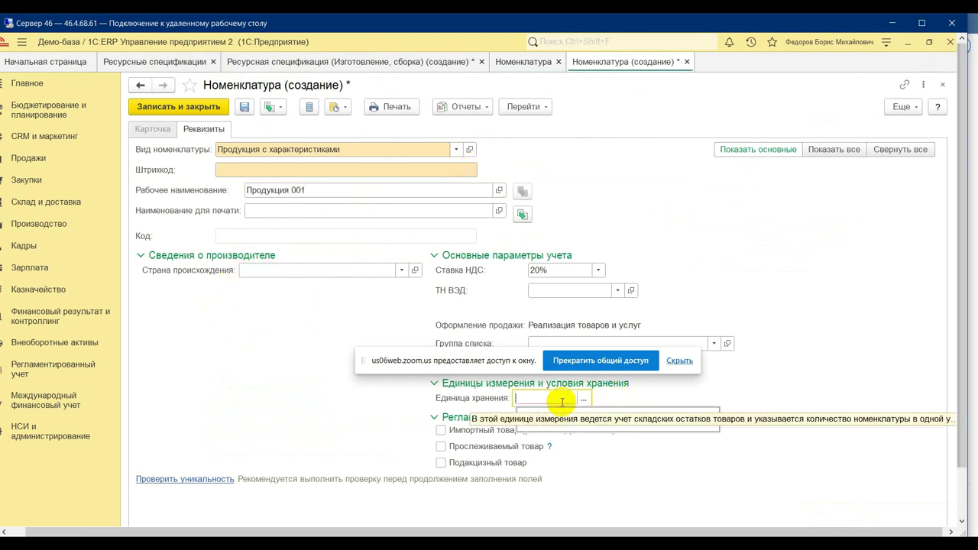
{"action": "type", "text": "шт"}
{"action": "left_click", "coordinate": [565, 414]}
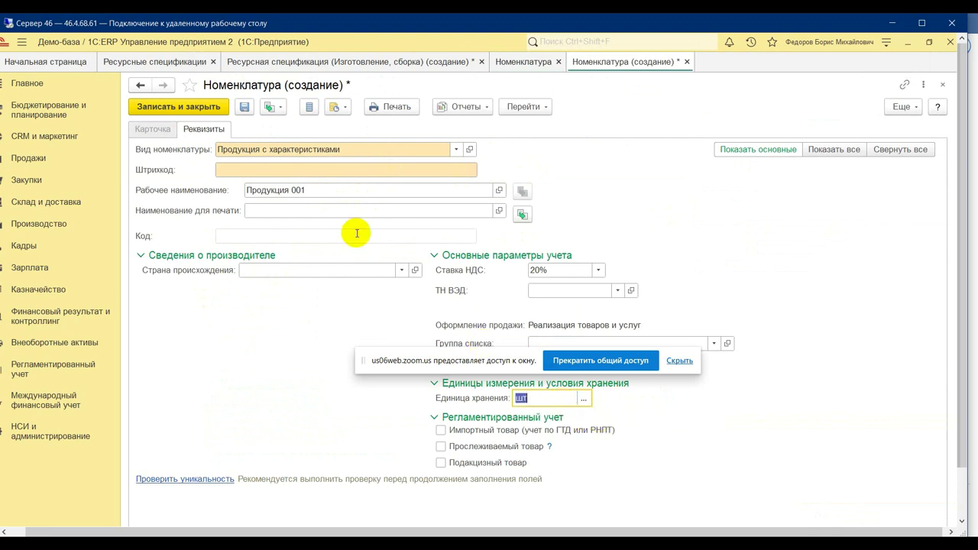
{"action": "left_click", "coordinate": [192, 107]}
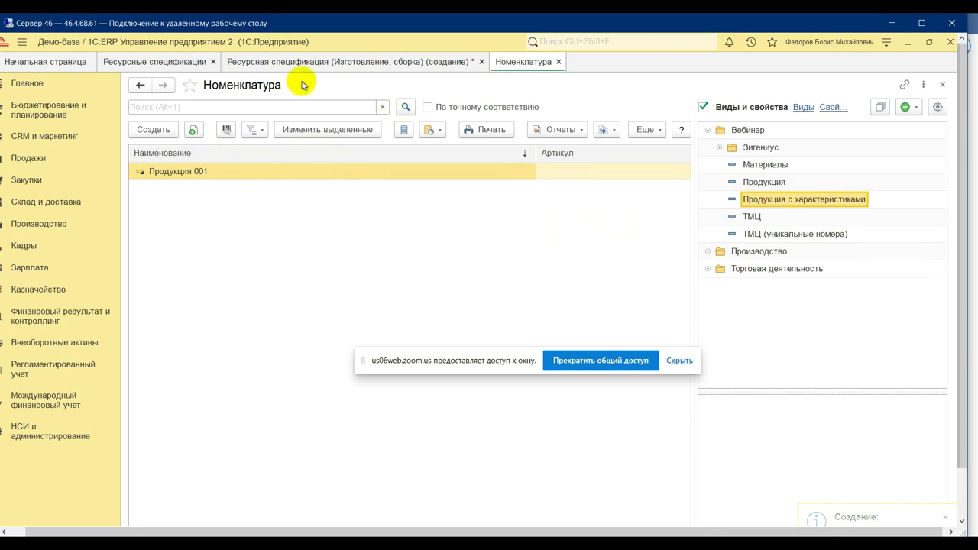
Return to the draft resource specification and choose Продукция 001 as its manufactured item
{"action": "left_click", "coordinate": [317, 62]}
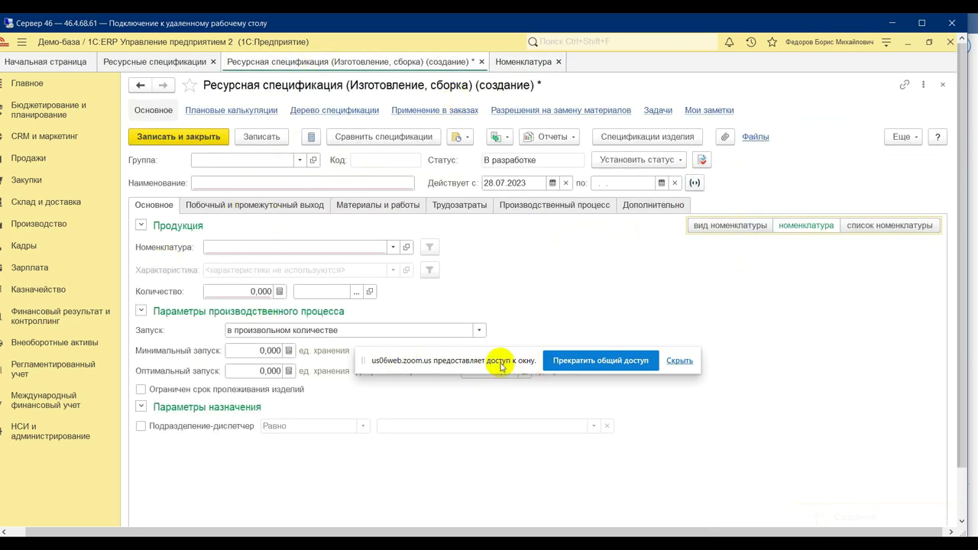
{"action": "left_click", "coordinate": [391, 246]}
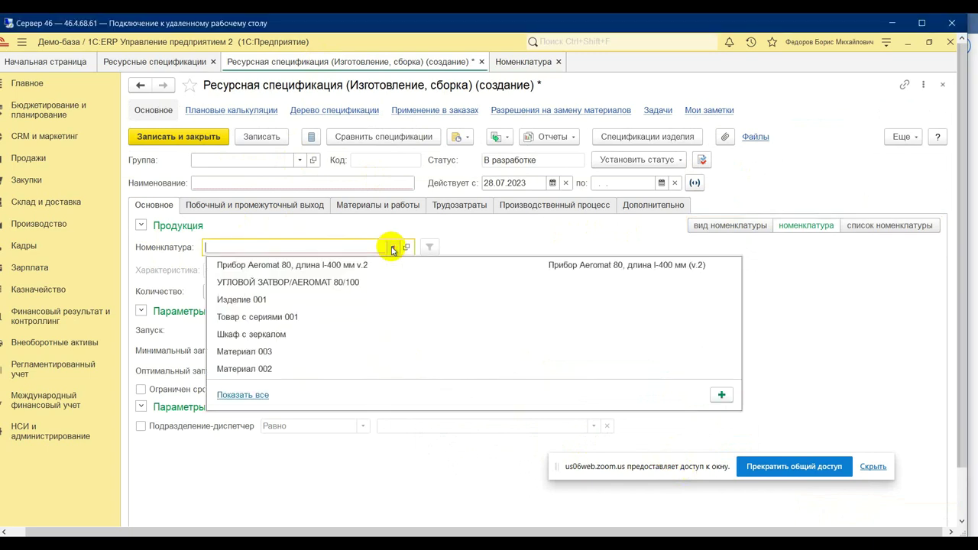
{"action": "left_click", "coordinate": [290, 244]}
{"action": "type", "text": "про"}
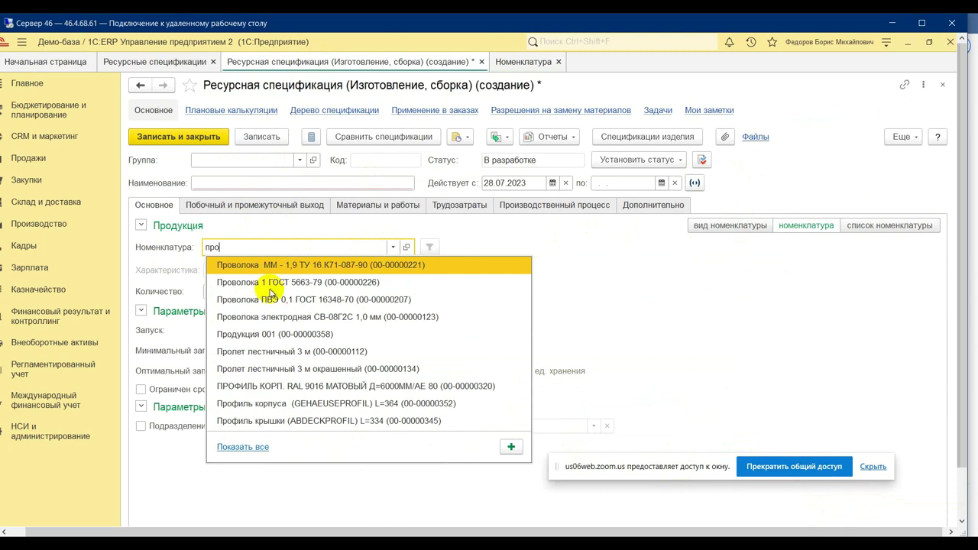
{"action": "left_click", "coordinate": [252, 351]}
{"action": "left_click", "coordinate": [258, 350]}
{"action": "left_click", "coordinate": [368, 244]}
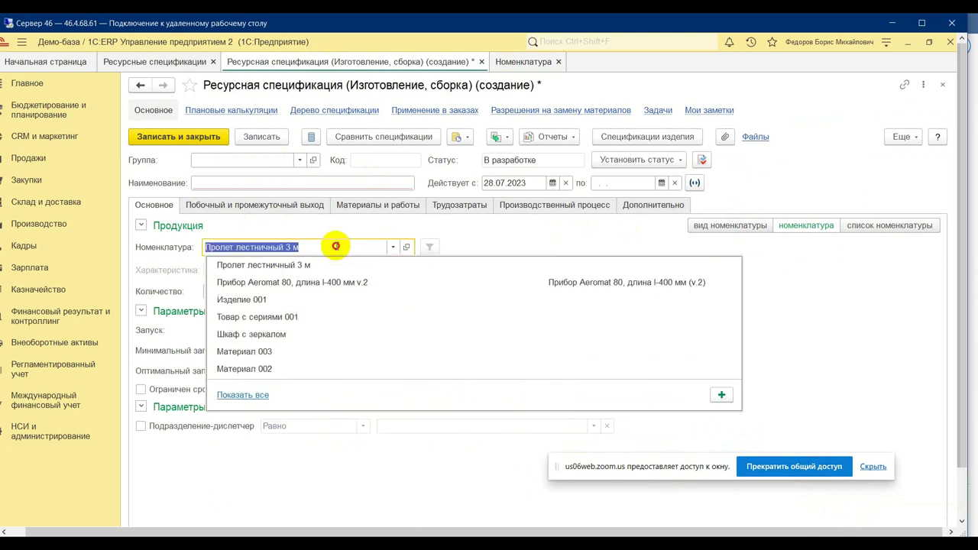
{"action": "type", "text": "проду"}
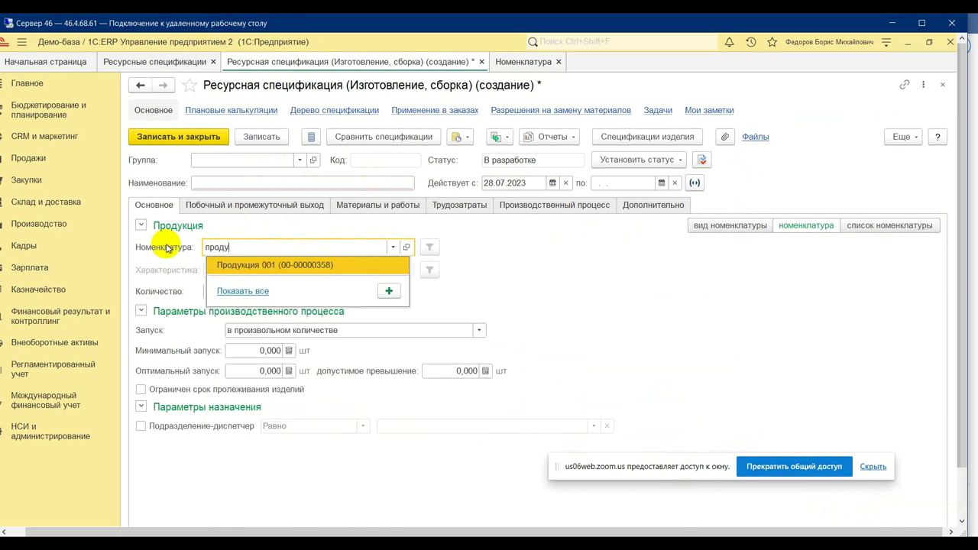
{"action": "left_click", "coordinate": [239, 264]}
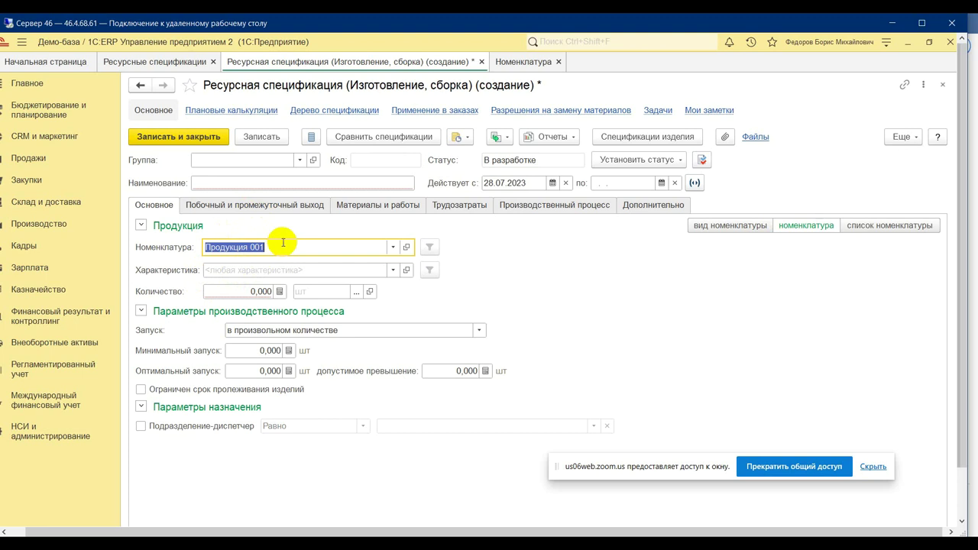
Check the characteristic choices for the product, and switch the output definition to вид номенклатуры
{"action": "left_click", "coordinate": [225, 270]}
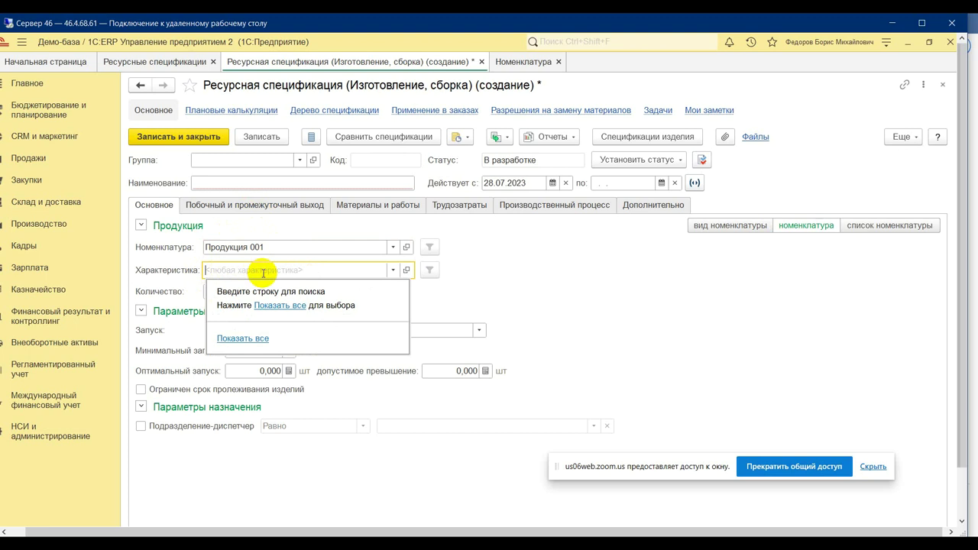
{"action": "left_click", "coordinate": [263, 273]}
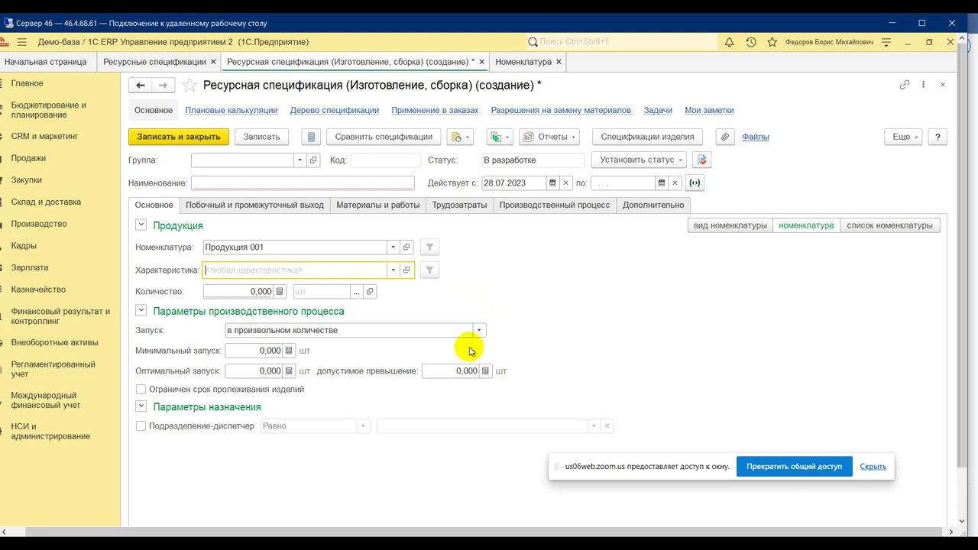
{"action": "left_click", "coordinate": [722, 226]}
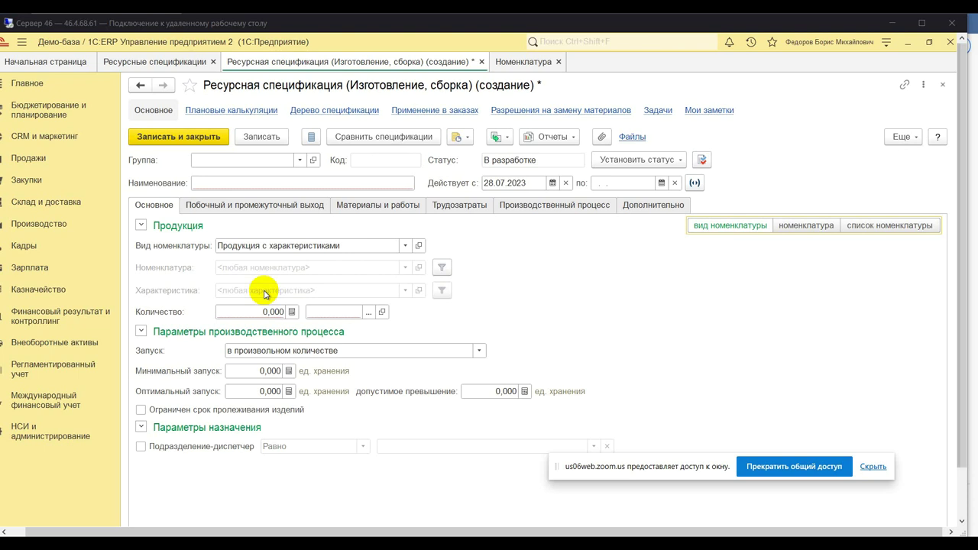
Add a row under Материалы и работы, inspect its Расчет по формуле settings and close them without saving
{"action": "left_click", "coordinate": [364, 207]}
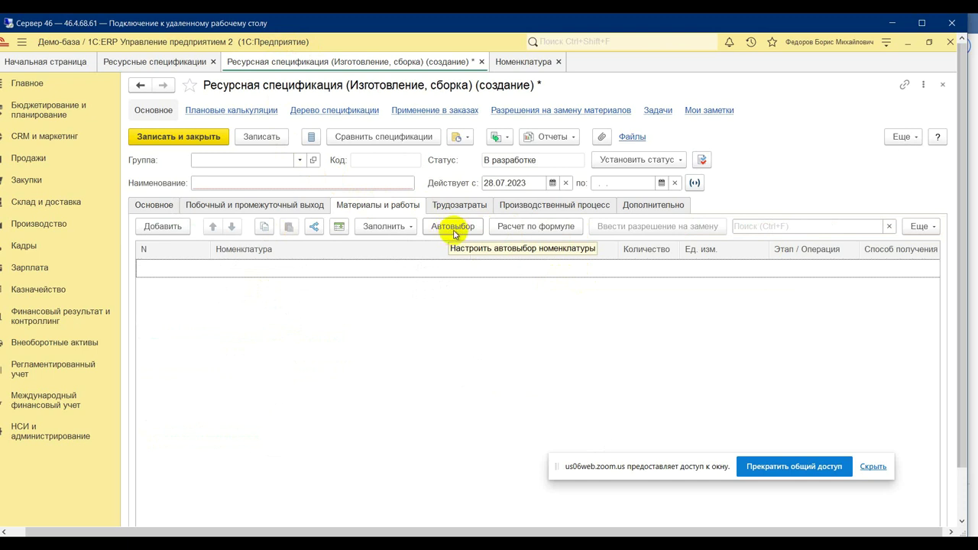
{"action": "left_click", "coordinate": [539, 228]}
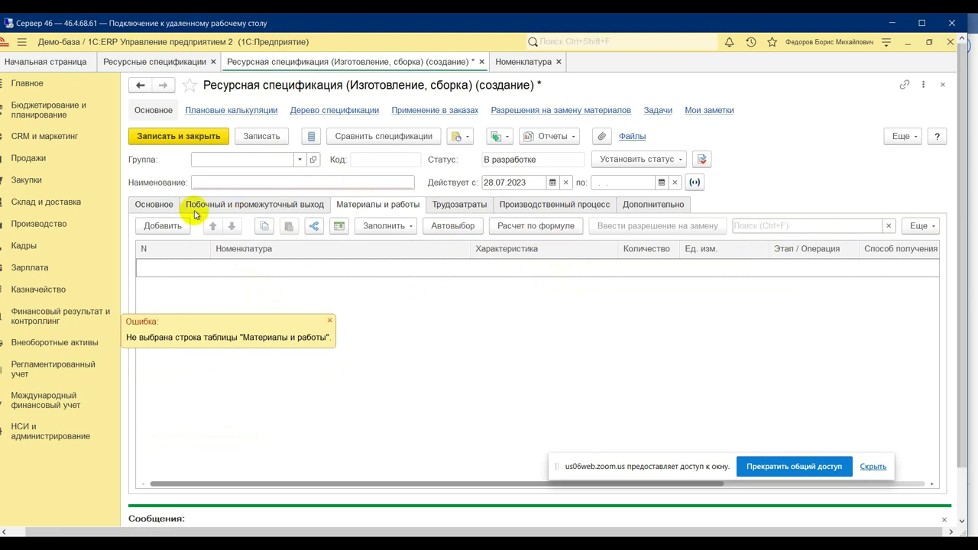
{"action": "left_click", "coordinate": [164, 226]}
{"action": "left_click", "coordinate": [566, 225]}
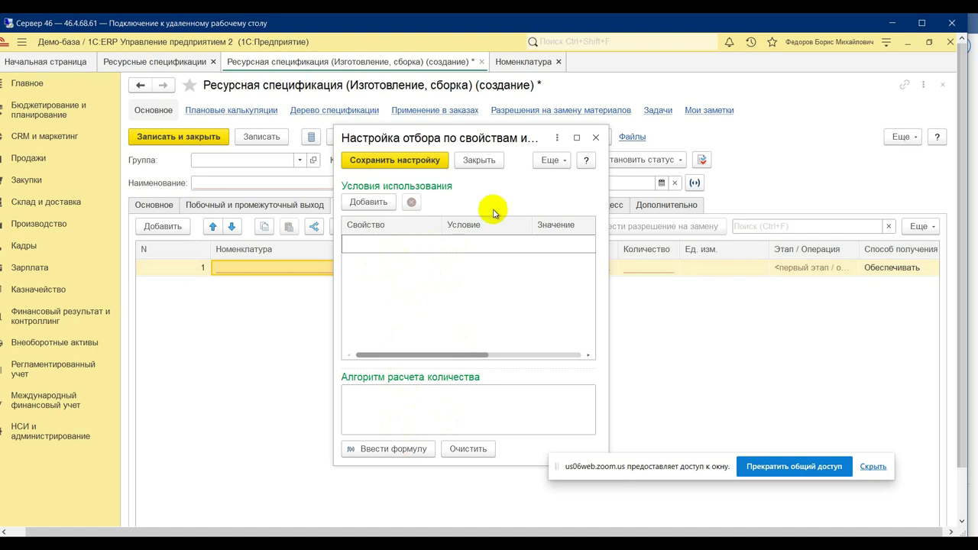
{"action": "left_click", "coordinate": [596, 137]}
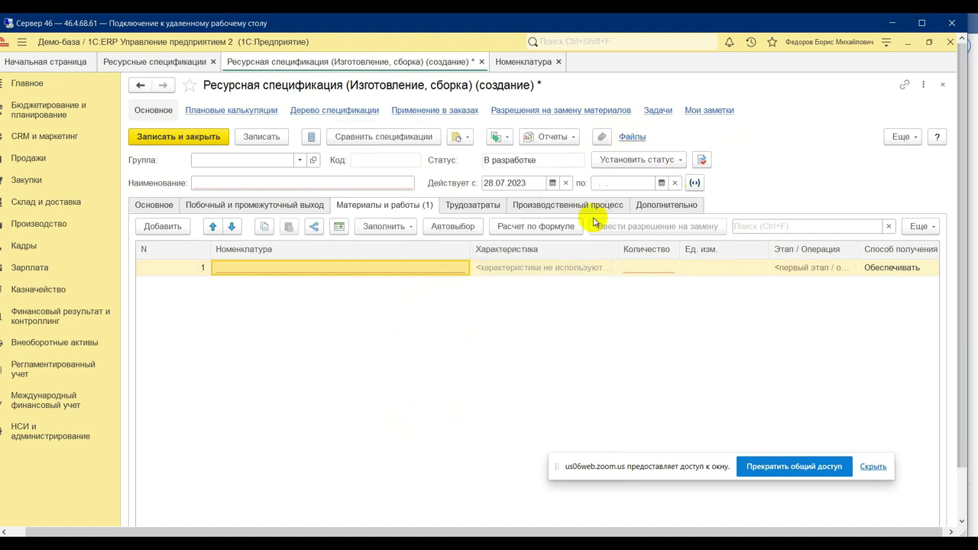
Delete the empty material row and close the draft resource specification without saving changes
{"action": "right_click", "coordinate": [419, 275]}
{"action": "left_click", "coordinate": [484, 320]}
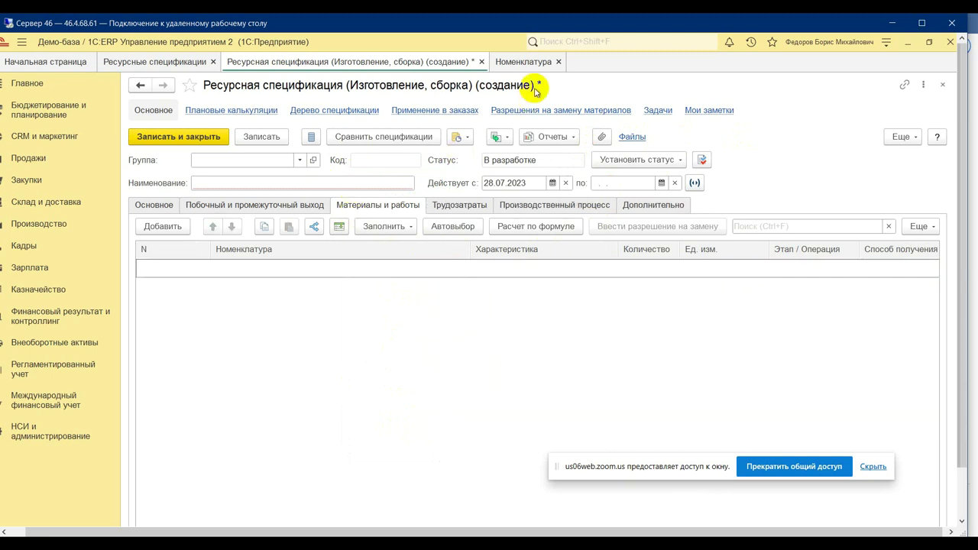
{"action": "left_click", "coordinate": [482, 62]}
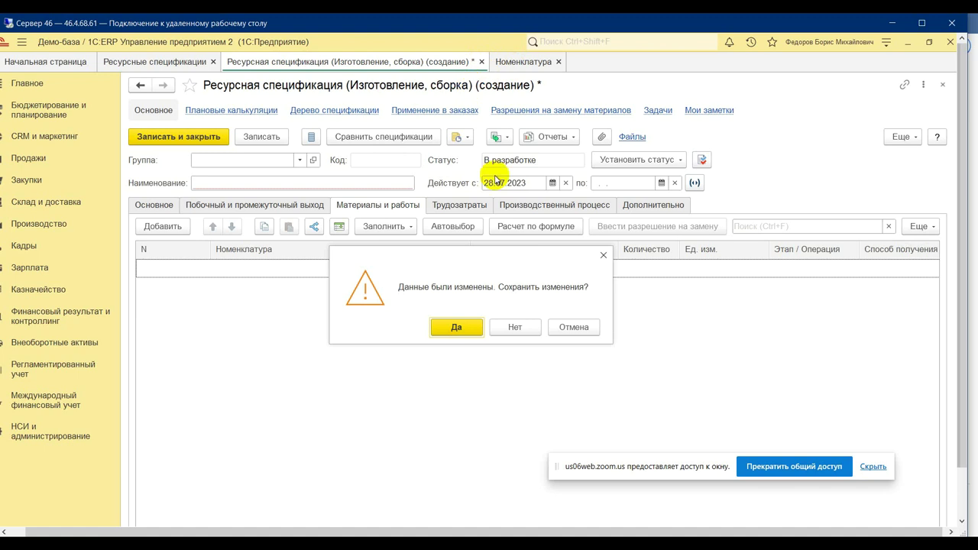
{"action": "left_click", "coordinate": [515, 327]}
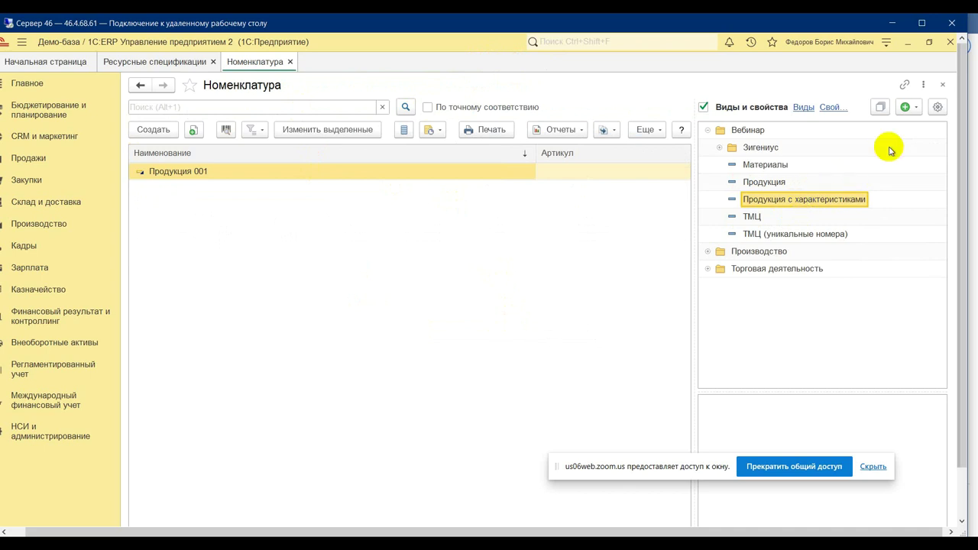
Create another item kind in the Вебинар group with the type Товар, Без особенностей учета
{"action": "left_click", "coordinate": [913, 109]}
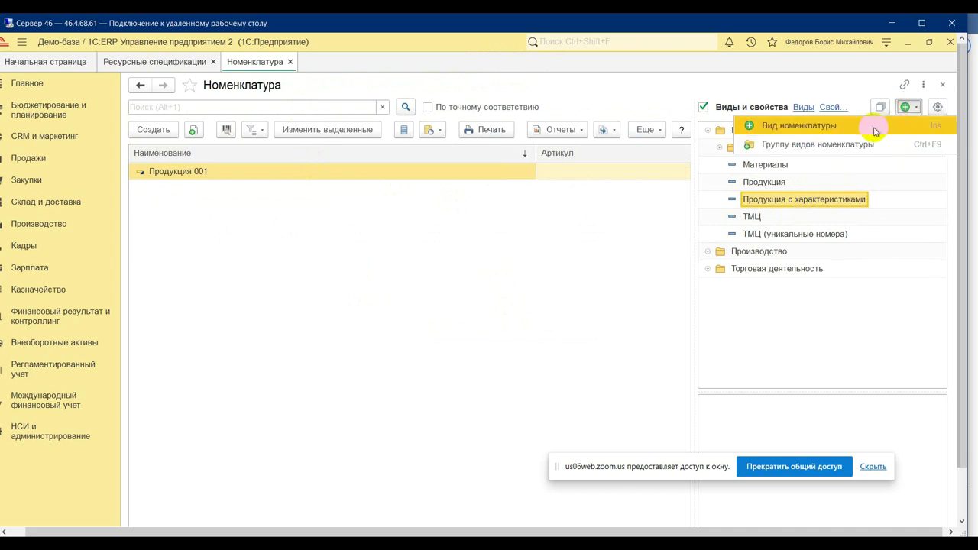
{"action": "left_click", "coordinate": [799, 124]}
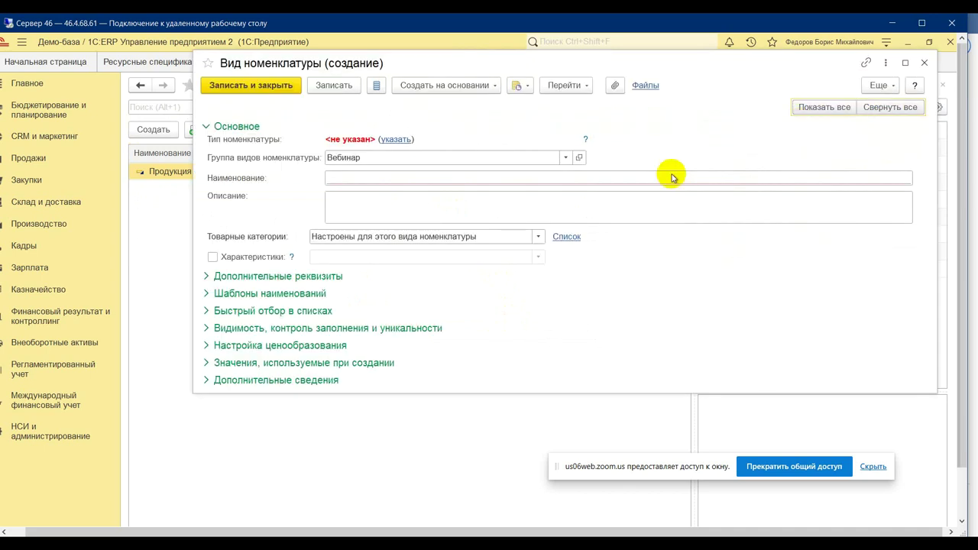
{"action": "left_click", "coordinate": [396, 141]}
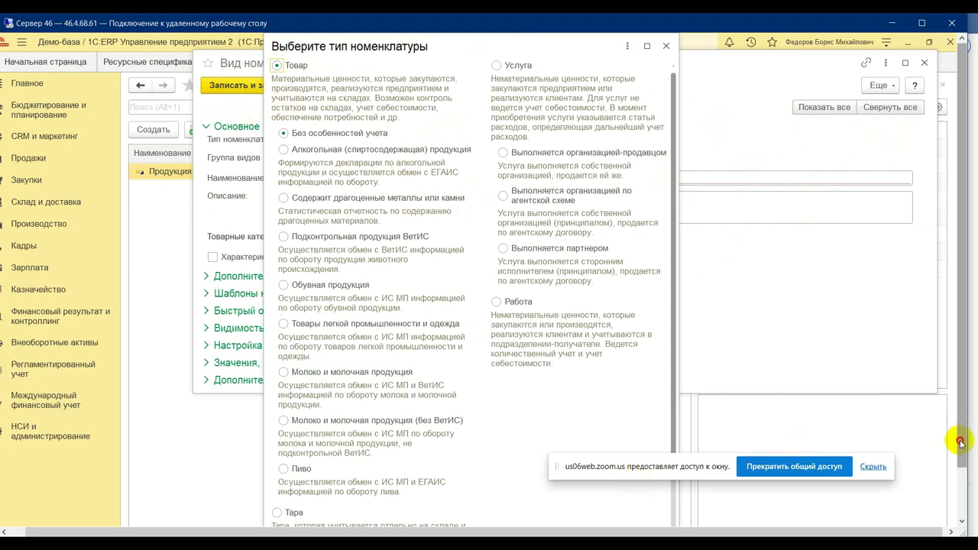
{"action": "scroll", "coordinate": [960, 377], "scroll_direction": "down", "scroll_amount": 3}
{"action": "left_click_drag", "start_coordinate": [671, 371], "coordinate": [656, 489]}
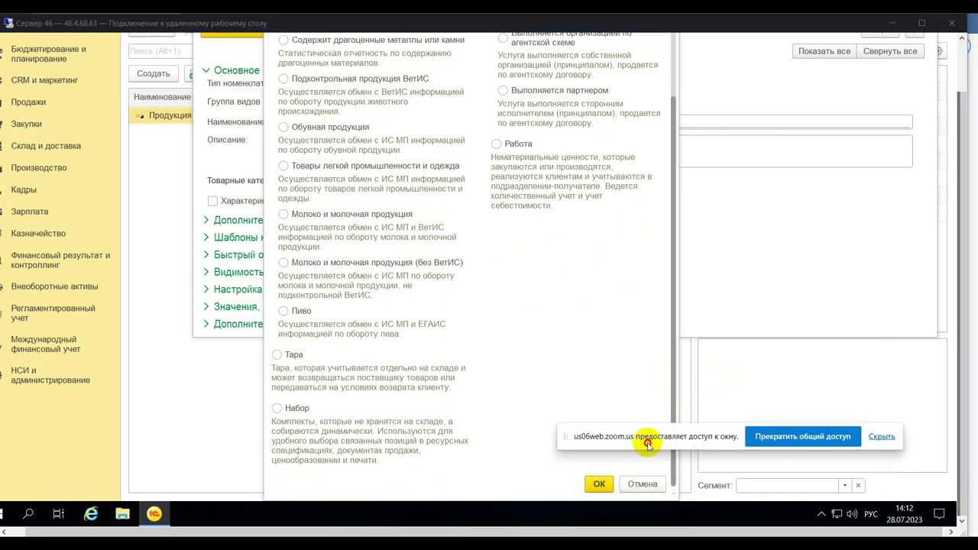
{"action": "left_click", "coordinate": [598, 484]}
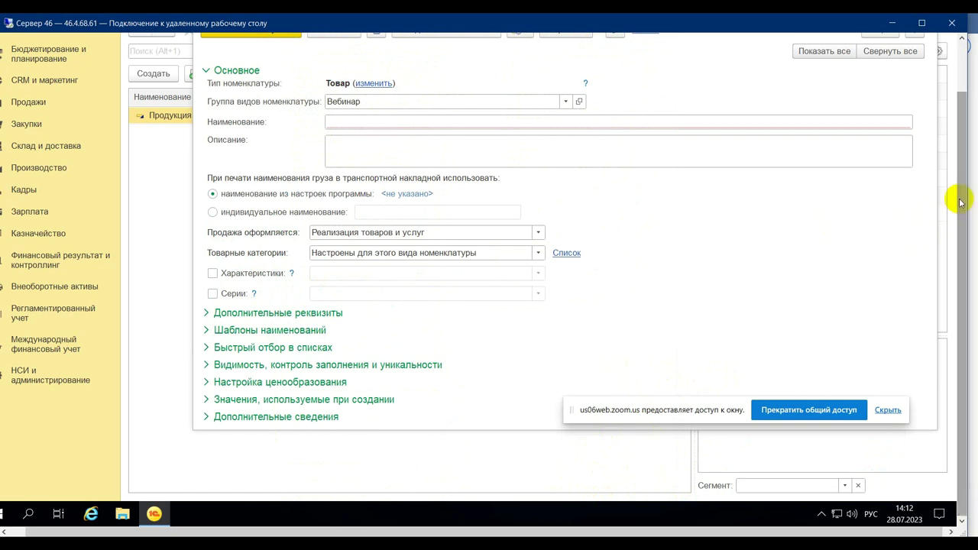
{"action": "scroll", "coordinate": [957, 188], "scroll_direction": "up", "scroll_amount": 2}
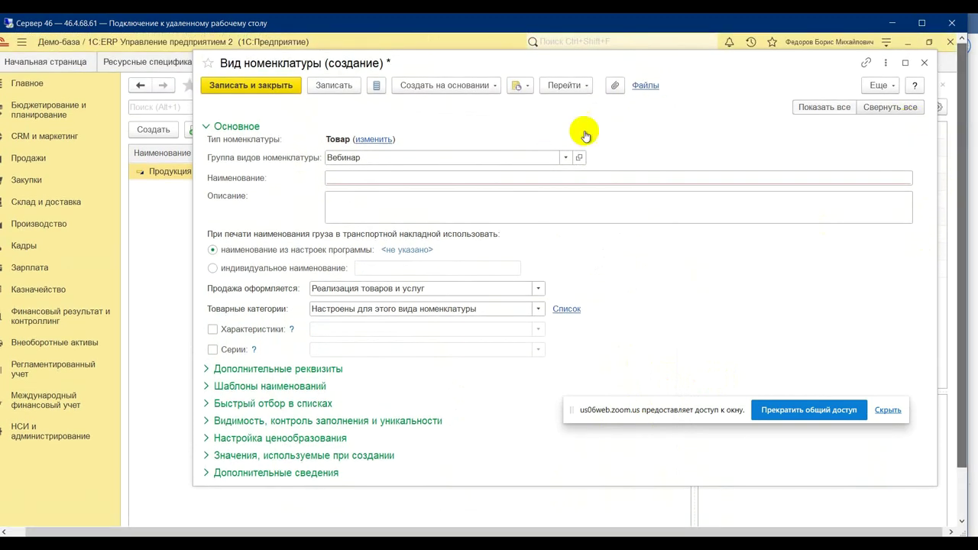
Name the new item kind "Мебель (с характеристиками)"
{"action": "left_click", "coordinate": [353, 179]}
{"action": "type", "text": "Мебель"}
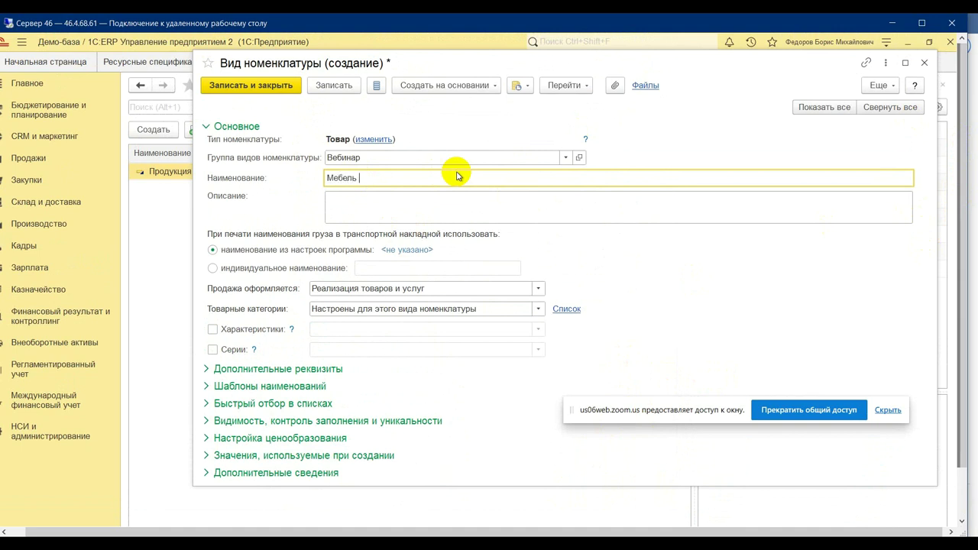
{"action": "type", "text": " ("}
{"action": "type", "text": "с харктерис"}
{"action": "type", "text": "тики"}
{"action": "key", "text": "BackSpace"}
{"action": "type", "text": "ами)"}
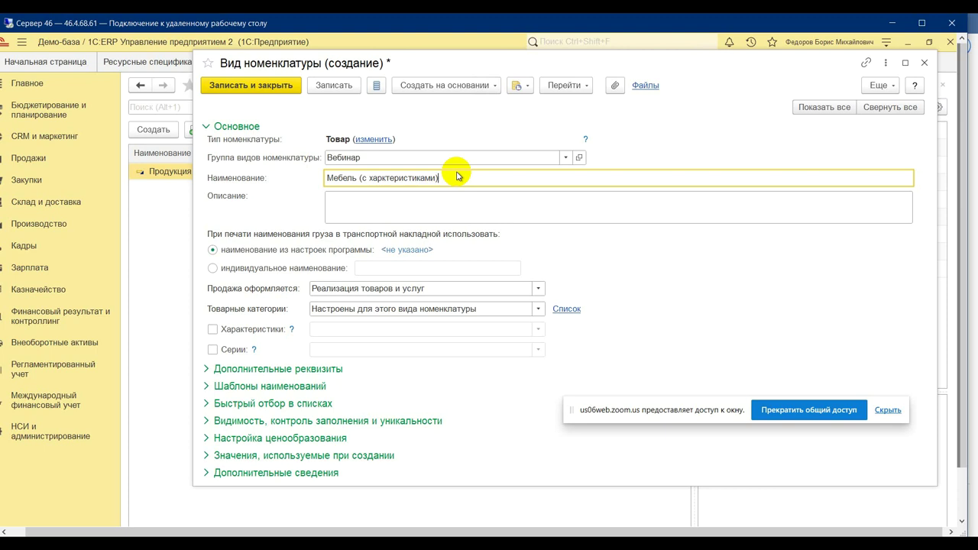
{"action": "left_click", "coordinate": [383, 177]}
{"action": "type", "text": "а"}
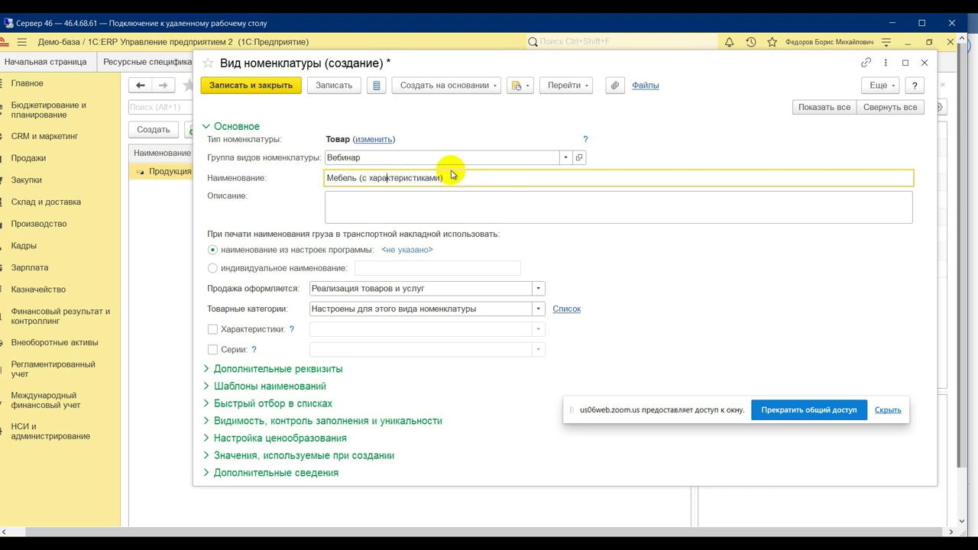
{"action": "left_click", "coordinate": [420, 200]}
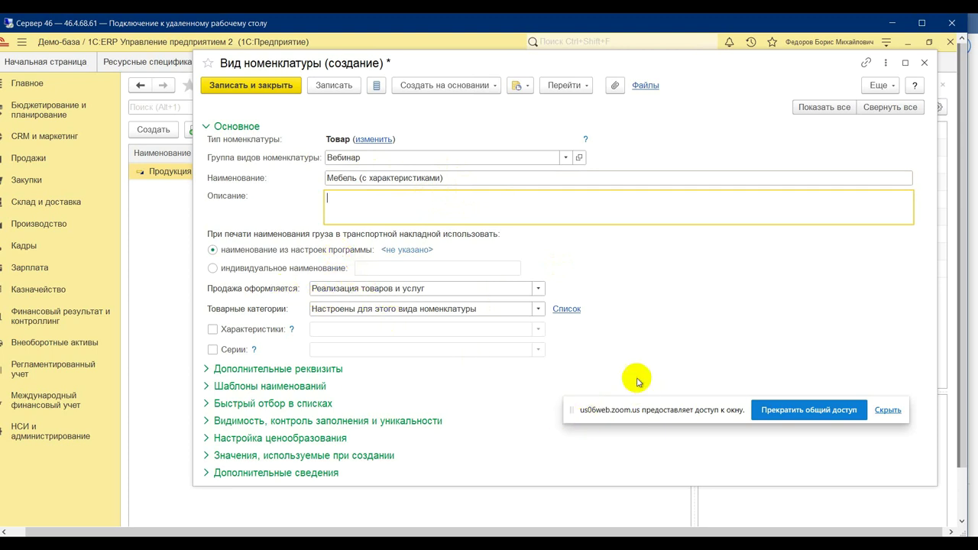
Enable Характеристики for the furniture kind as Общие для этого вида номенклатуры, and save and close it
{"action": "left_click", "coordinate": [213, 329]}
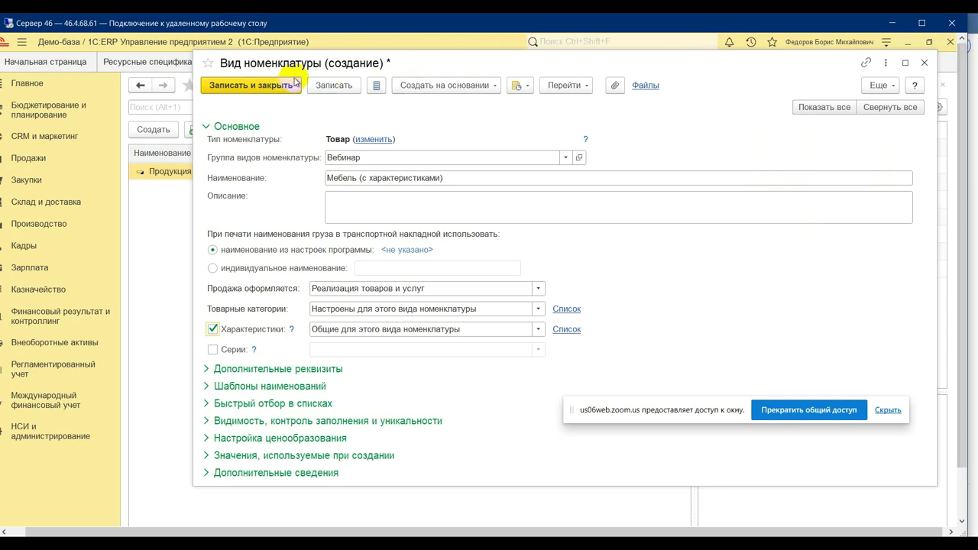
{"action": "left_click", "coordinate": [270, 87]}
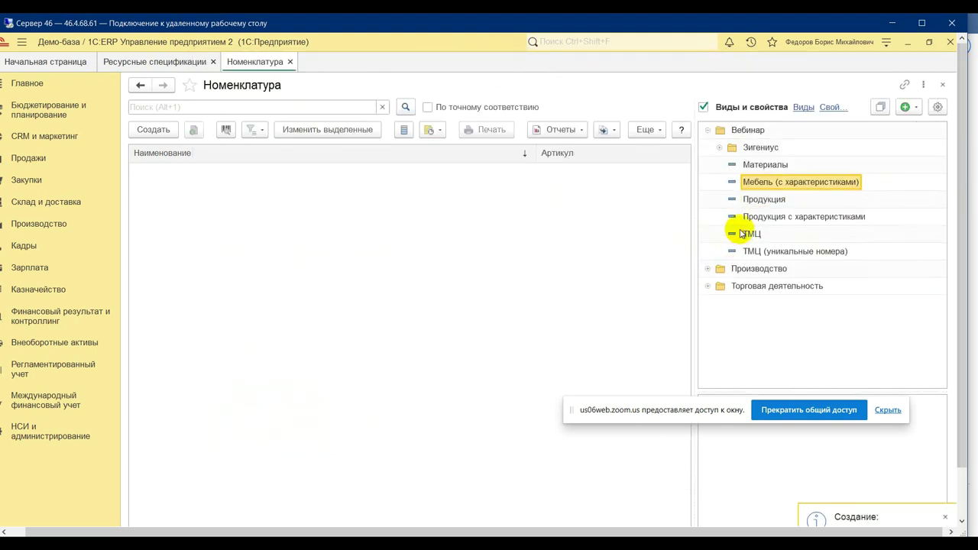
Create a new item kind in the Вебинар group with the type Товар, Без особенностей учета
{"action": "left_click", "coordinate": [768, 167]}
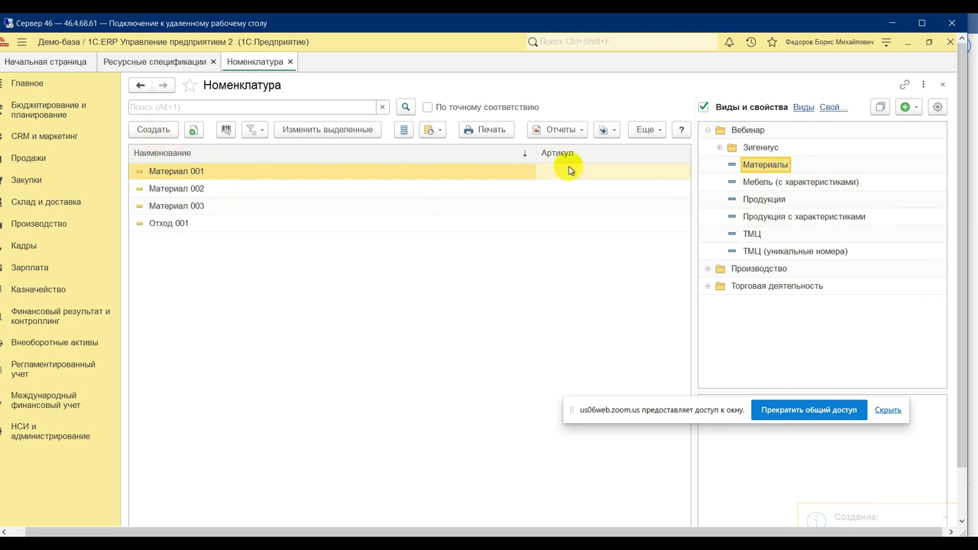
{"action": "left_click", "coordinate": [916, 110]}
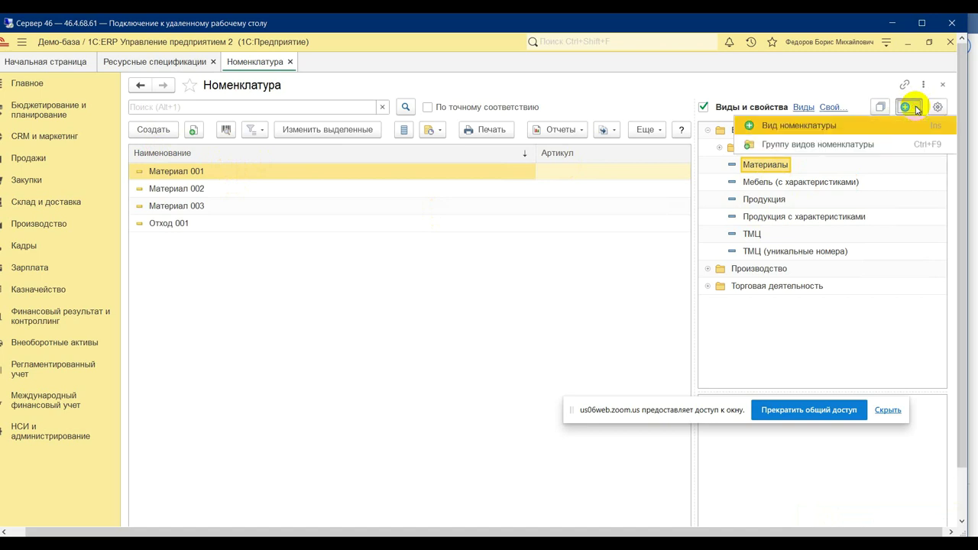
{"action": "left_click", "coordinate": [799, 130]}
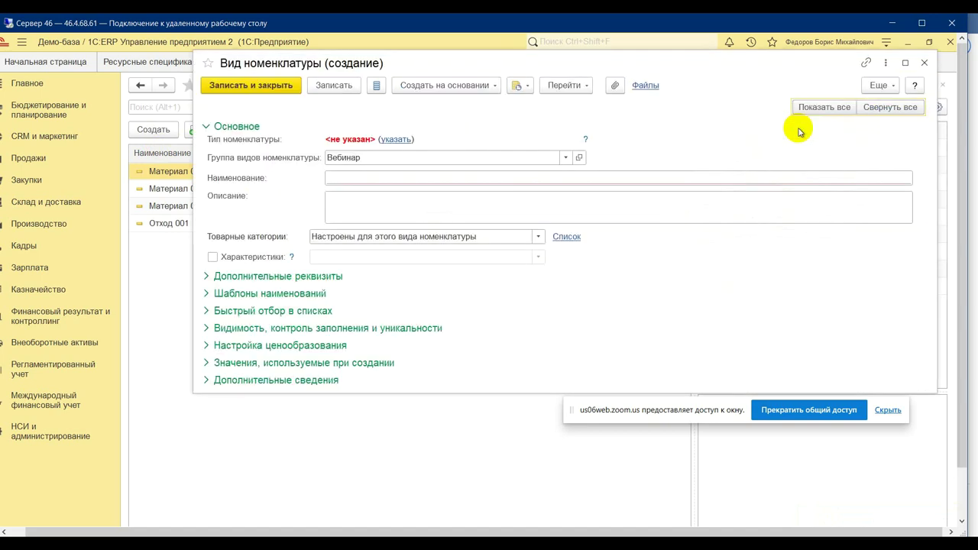
{"action": "left_click", "coordinate": [396, 140]}
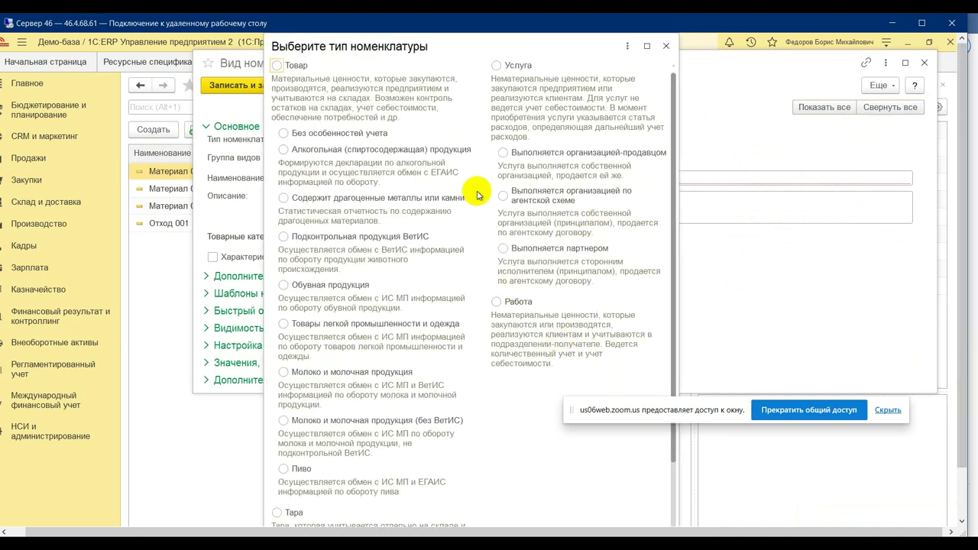
{"action": "left_click", "coordinate": [276, 66]}
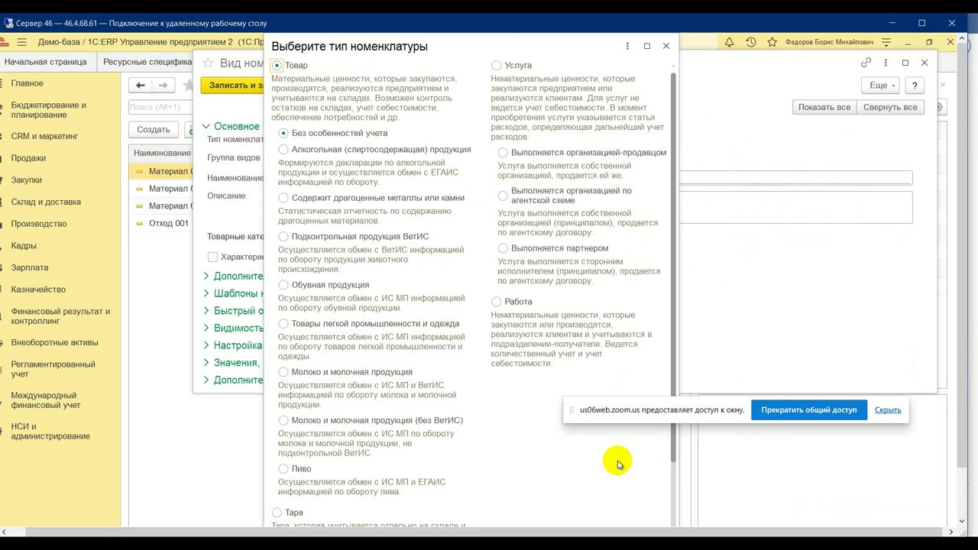
{"action": "left_click", "coordinate": [673, 488]}
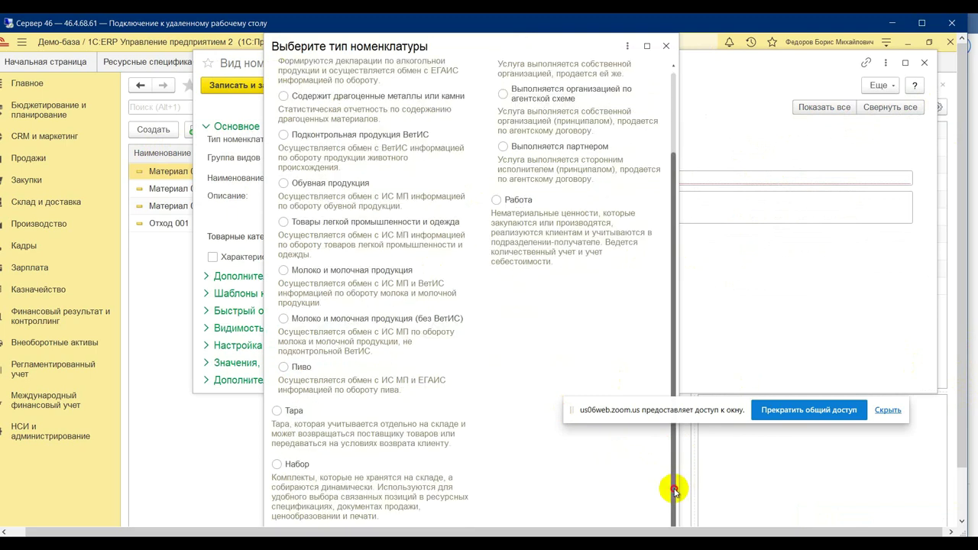
{"action": "left_click", "coordinate": [960, 486]}
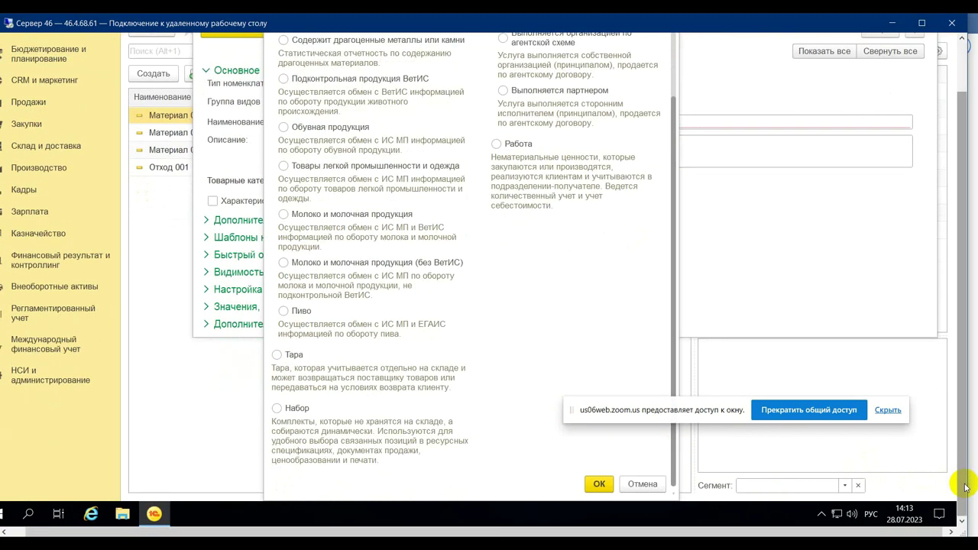
{"action": "left_click", "coordinate": [597, 484]}
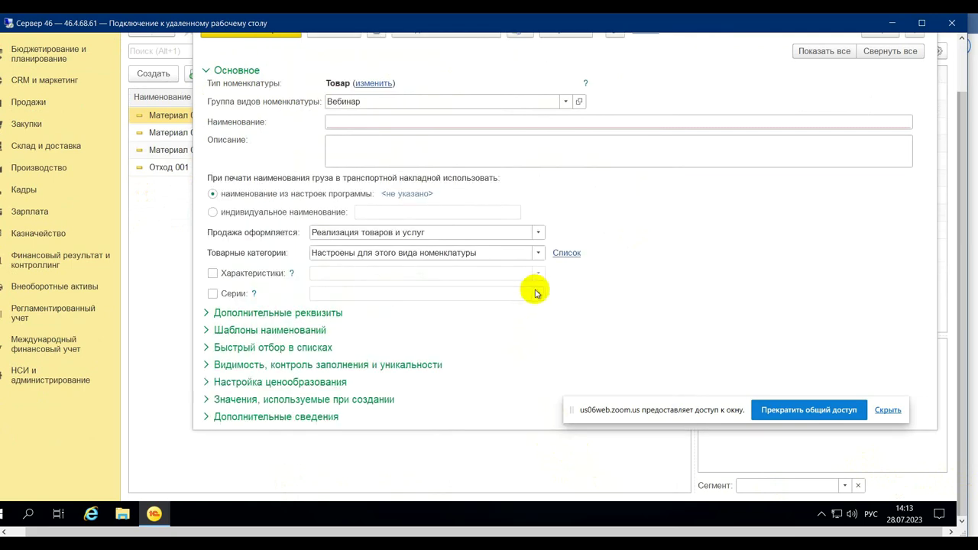
{"action": "left_click", "coordinate": [962, 77]}
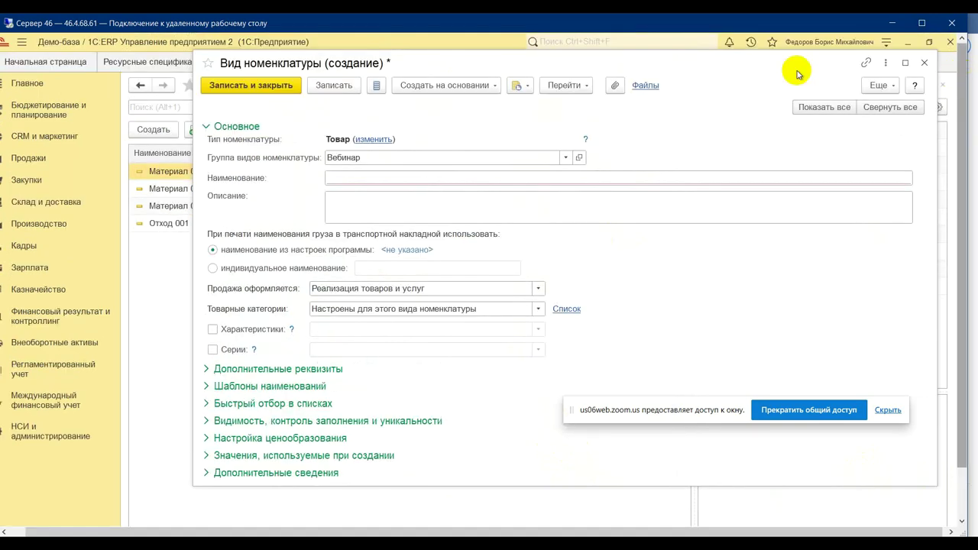
Name the new item kind "Доска мебельная", then save and close it
{"action": "left_click", "coordinate": [340, 177]}
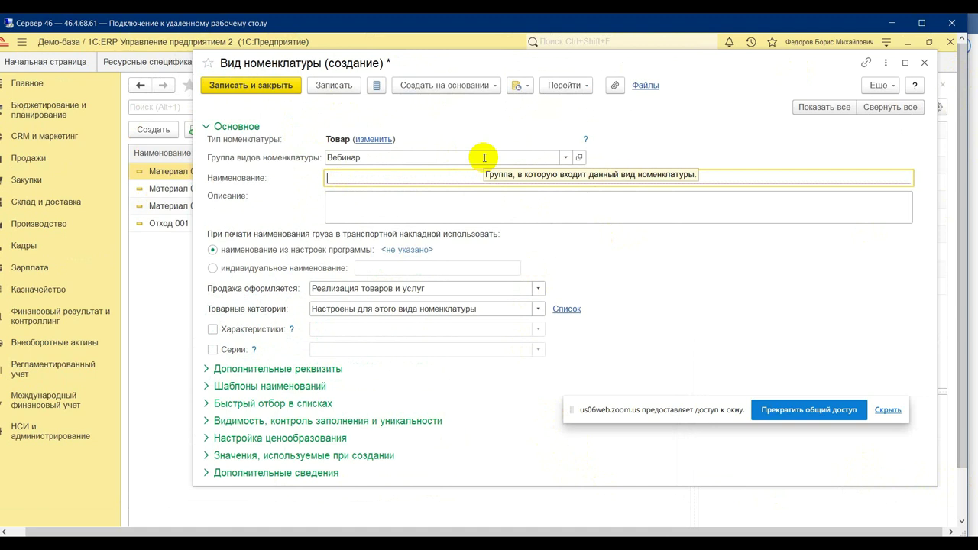
{"action": "type", "text": "Д"}
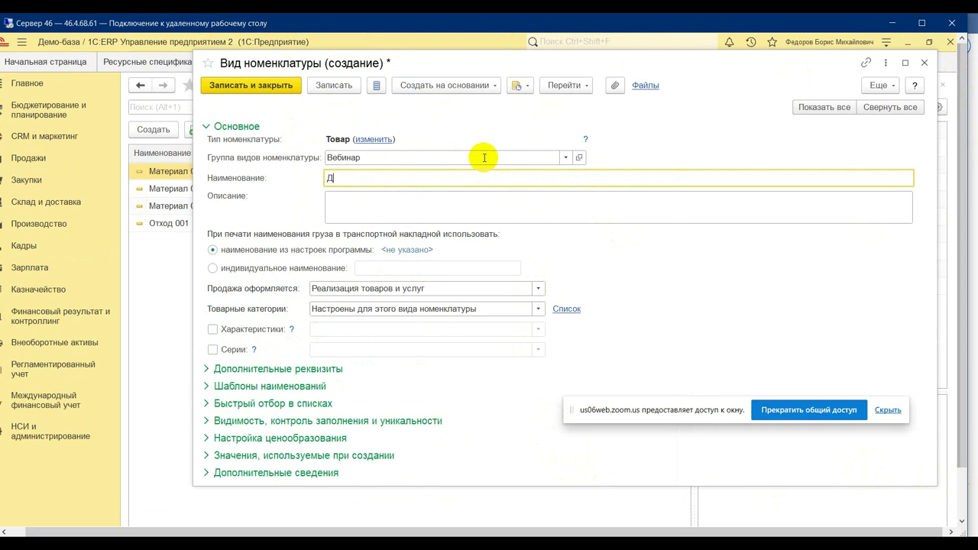
{"action": "type", "text": "о"}
{"action": "key", "text": "BackSpace"}
{"action": "key", "text": "BackSpace"}
{"action": "type", "text": "Дос"}
{"action": "type", "text": "ка мебе"}
{"action": "type", "text": "оь"}
{"action": "key", "text": "BackSpace"}
{"action": "key", "text": "BackSpace"}
{"action": "type", "text": "льная"}
{"action": "left_click", "coordinate": [442, 206]}
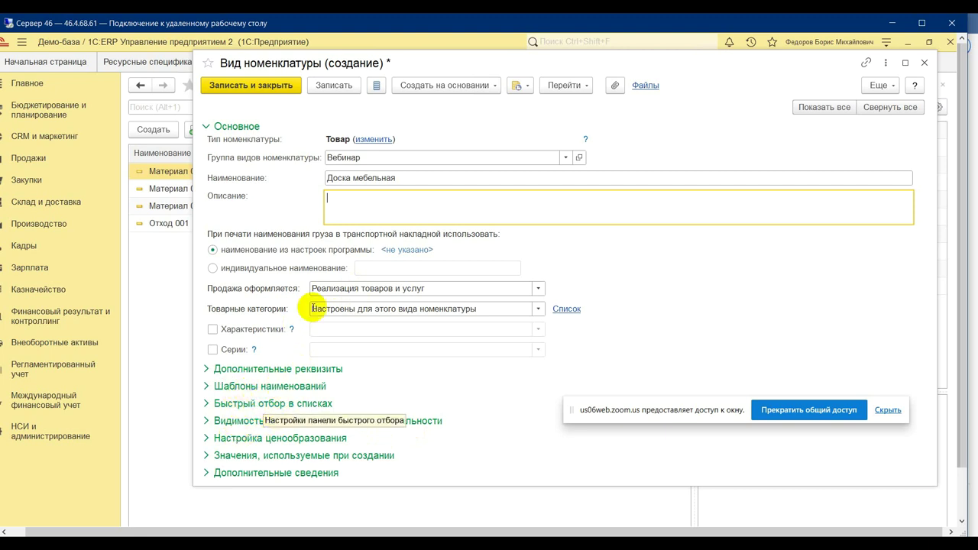
{"action": "left_click", "coordinate": [264, 85]}
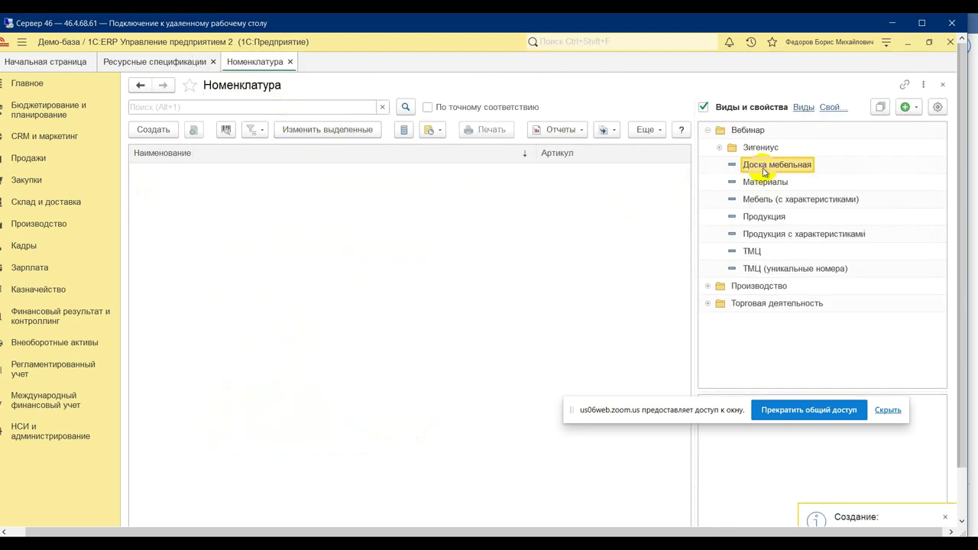
Create an item "Доска мебельная" in the furniture board kind with storage unit м2, and save and close it
{"action": "left_click", "coordinate": [142, 130]}
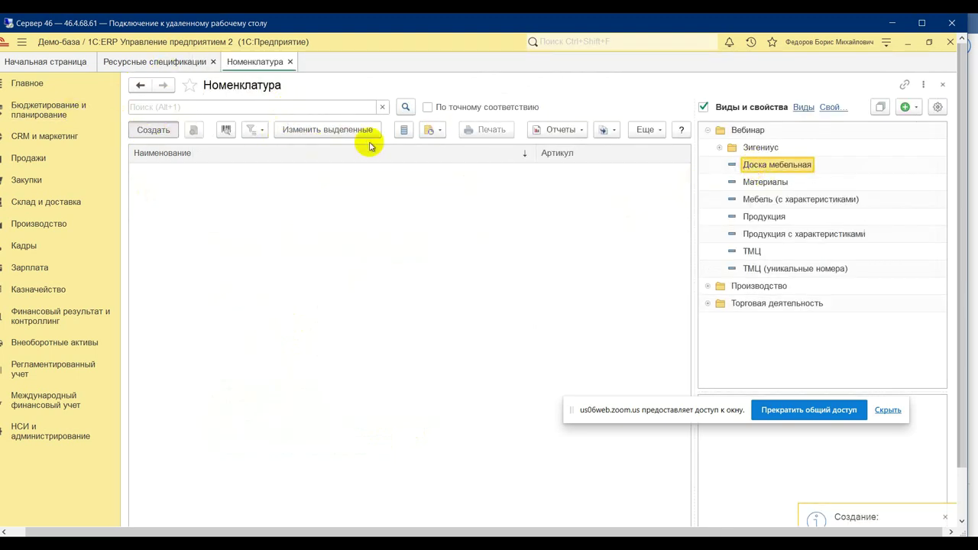
{"action": "left_click", "coordinate": [319, 192]}
{"action": "type", "text": "Доска мебельная"}
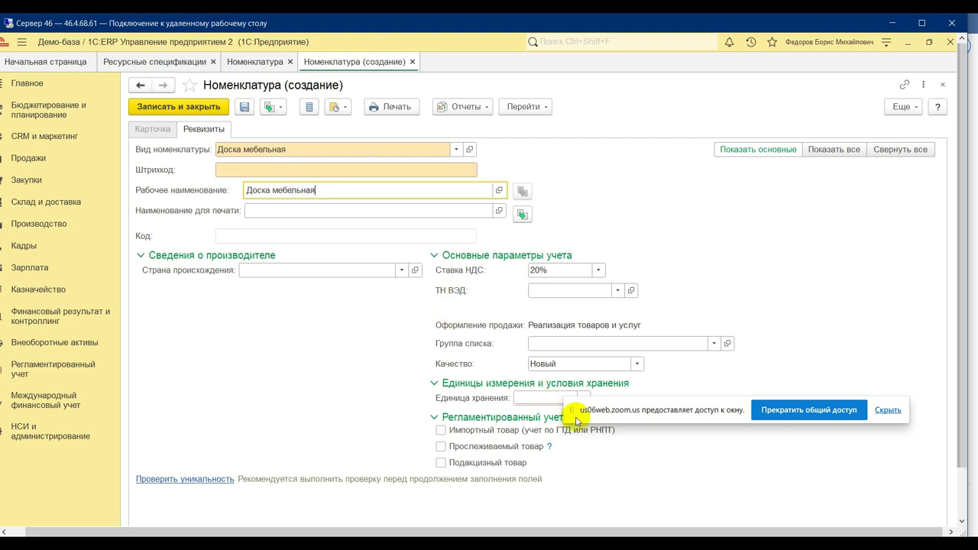
{"action": "left_click", "coordinate": [551, 396]}
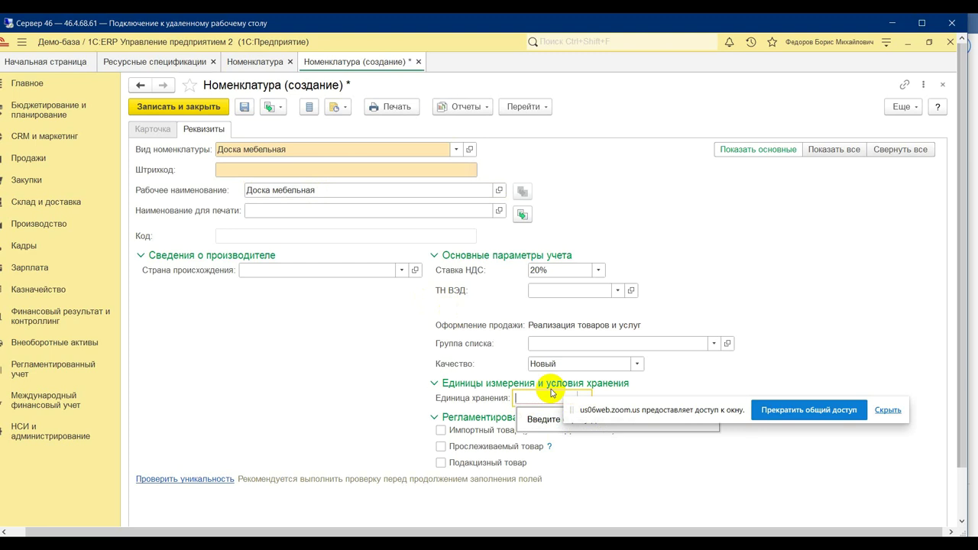
{"action": "type", "text": "м2"}
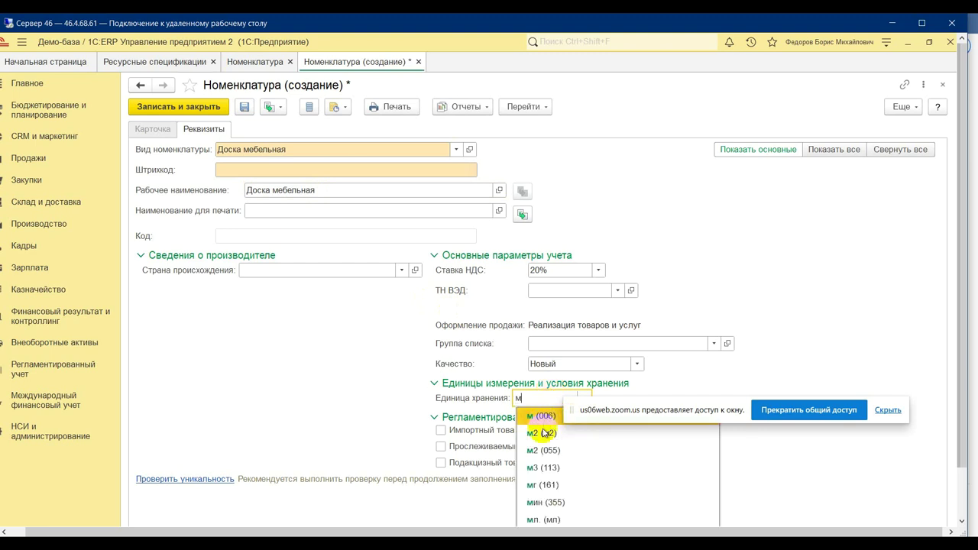
{"action": "left_click", "coordinate": [185, 106]}
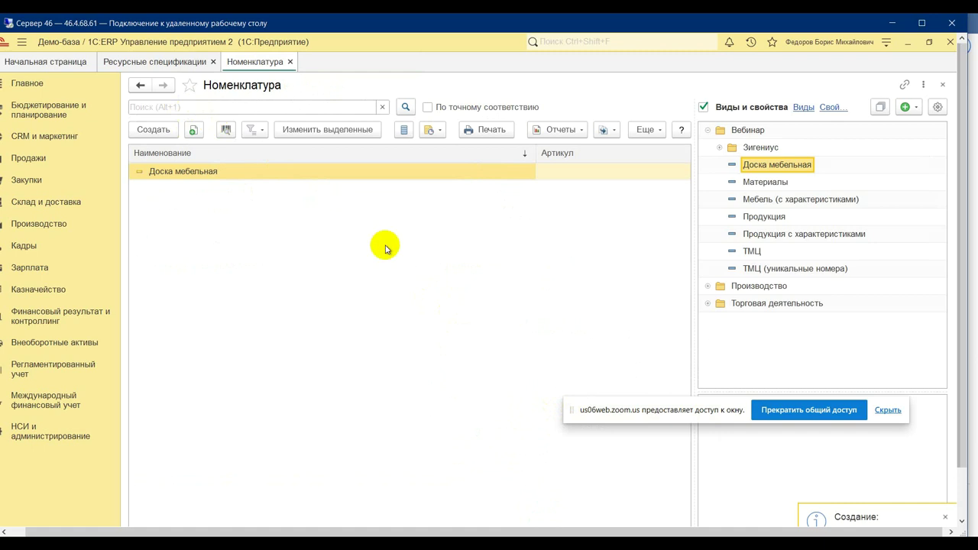
Create an item kind "Краски" in the Вебинар group with the type Товар, leaving Характеристики disabled
{"action": "left_click", "coordinate": [914, 108]}
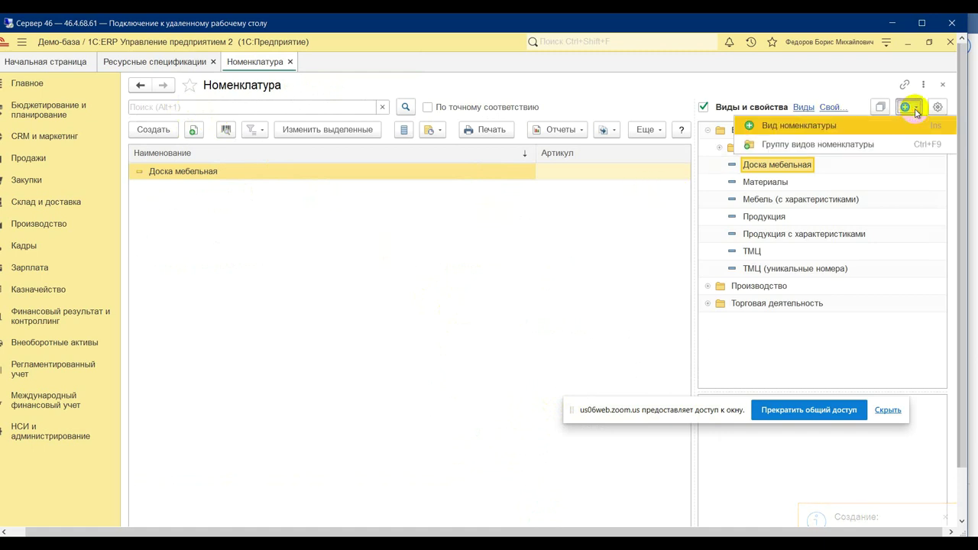
{"action": "left_click", "coordinate": [811, 130]}
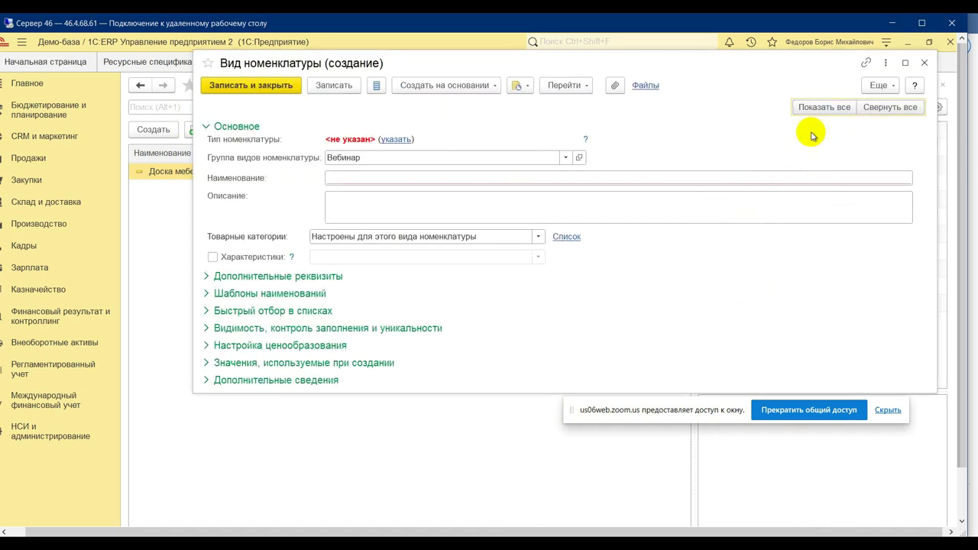
{"action": "left_click", "coordinate": [433, 181]}
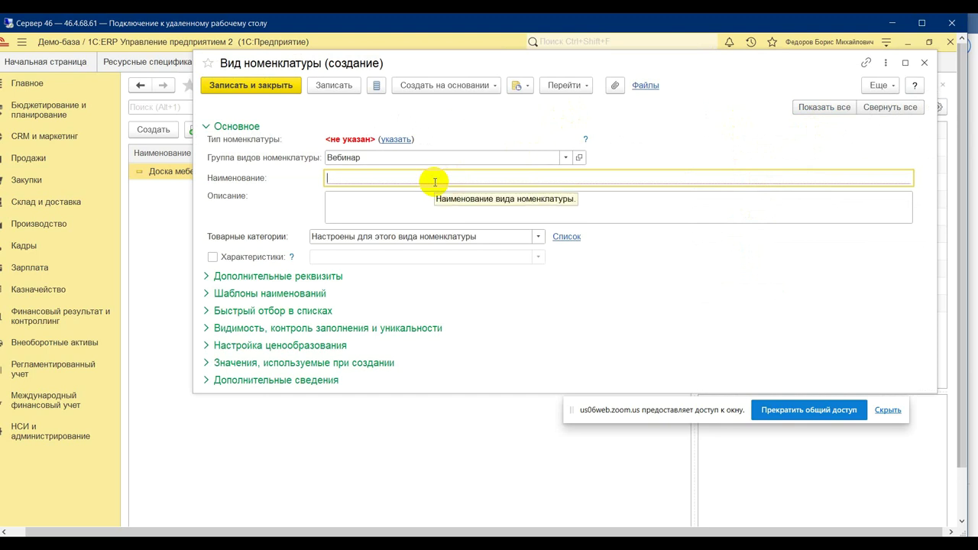
{"action": "type", "text": "Краски"}
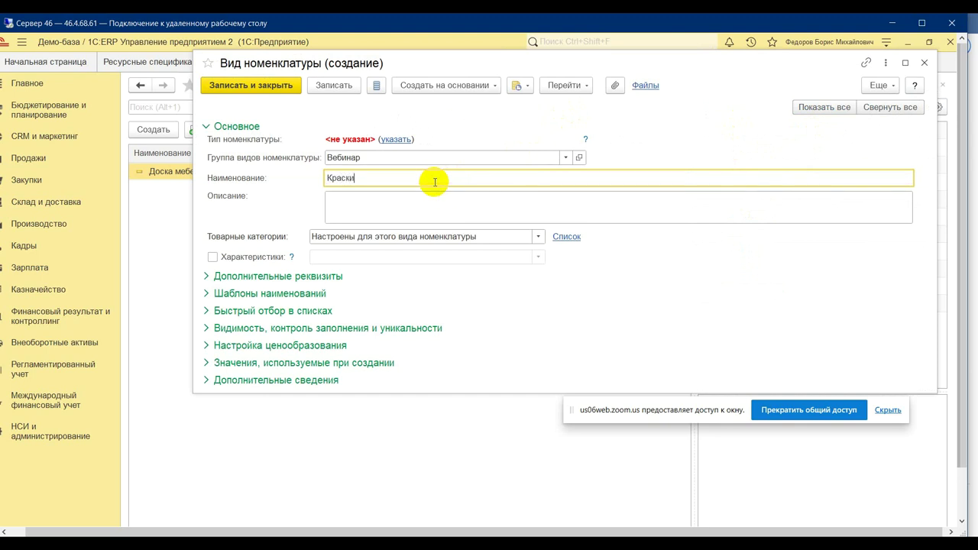
{"action": "left_click", "coordinate": [397, 139]}
{"action": "left_click", "coordinate": [279, 66]}
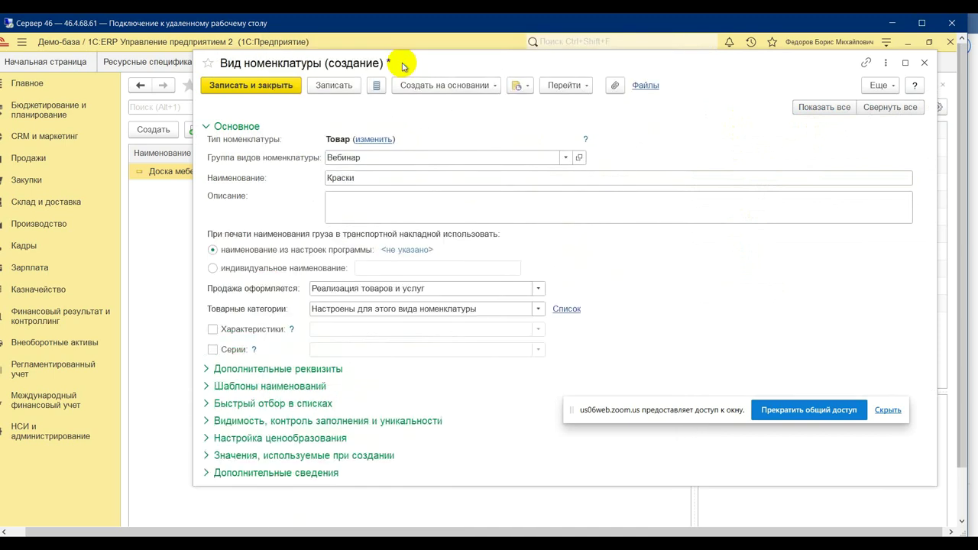
{"action": "left_click", "coordinate": [298, 328]}
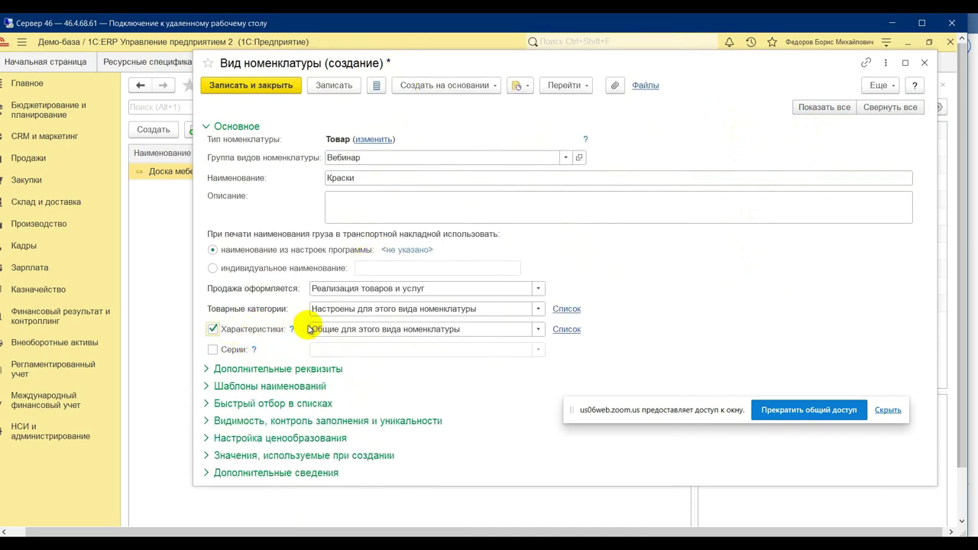
{"action": "left_click", "coordinate": [213, 329]}
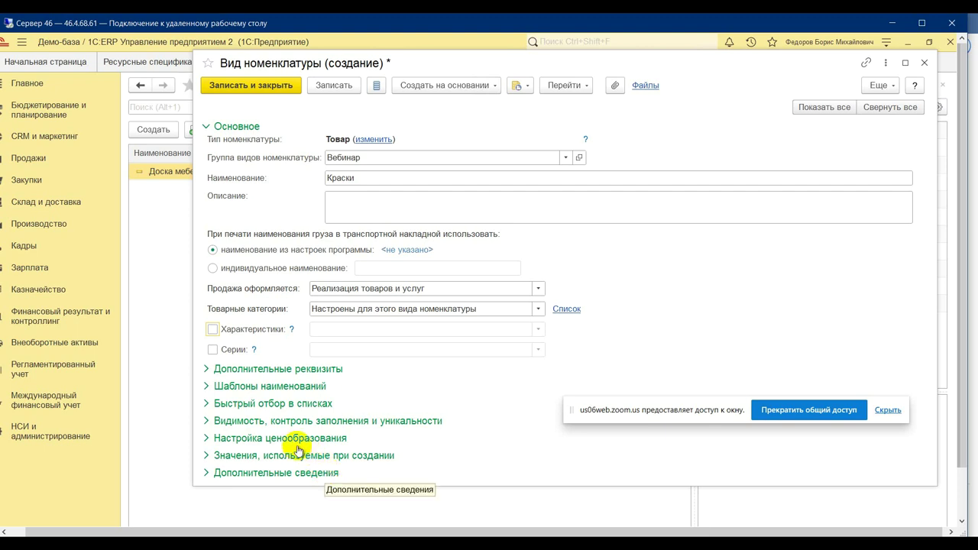
Add a new additional attribute specific to the Краски kind, agreeing to save the kind first
{"action": "left_click", "coordinate": [274, 370]}
{"action": "scroll", "coordinate": [295, 413], "scroll_direction": "down", "scroll_amount": 3}
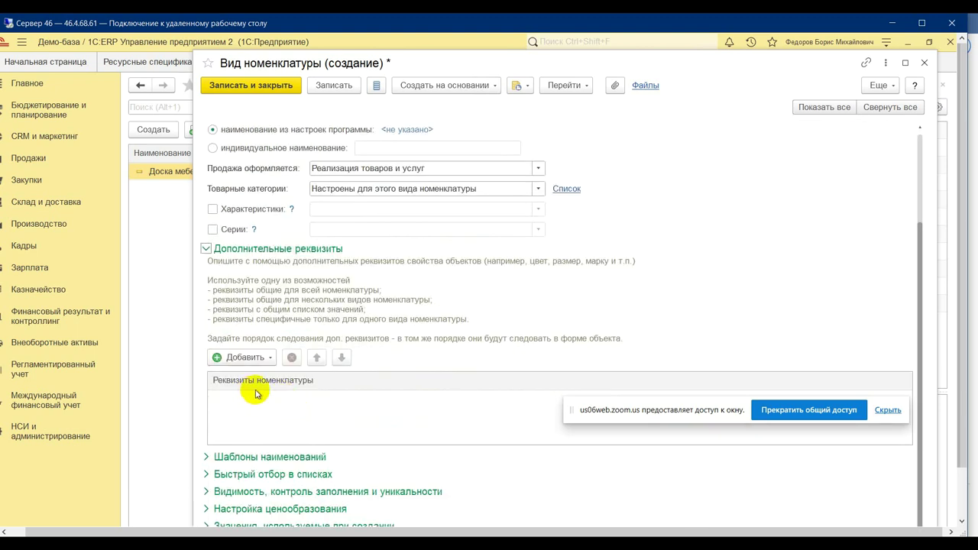
{"action": "left_click", "coordinate": [246, 357]}
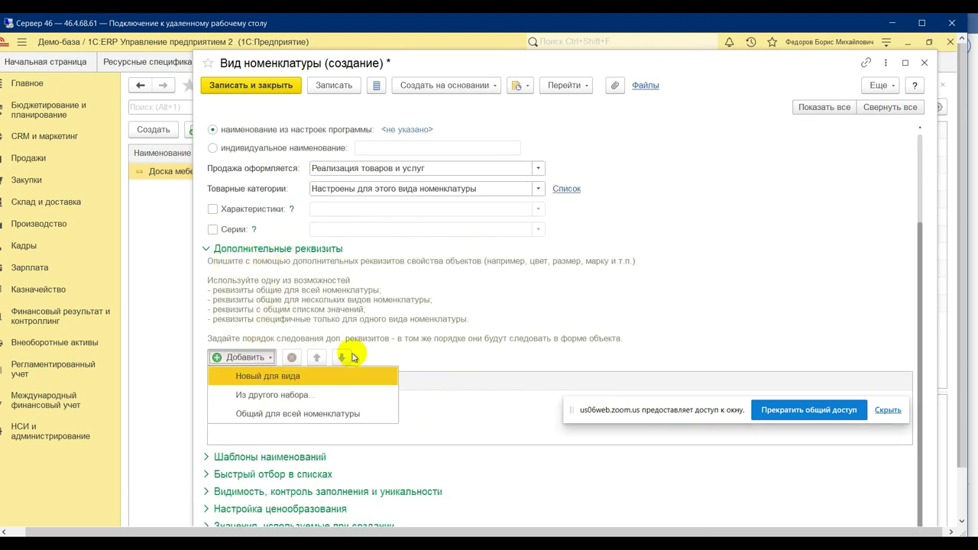
{"action": "left_click", "coordinate": [289, 382]}
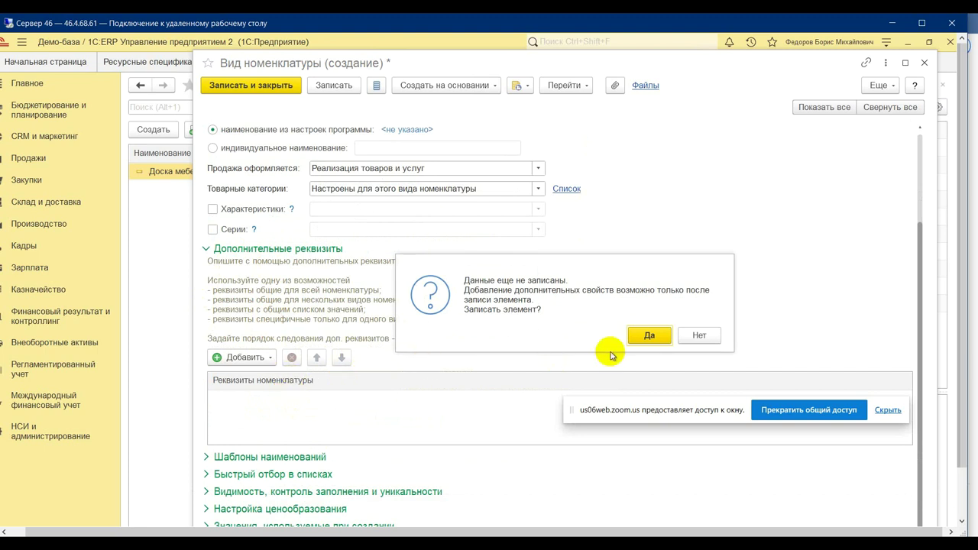
{"action": "left_click", "coordinate": [648, 336]}
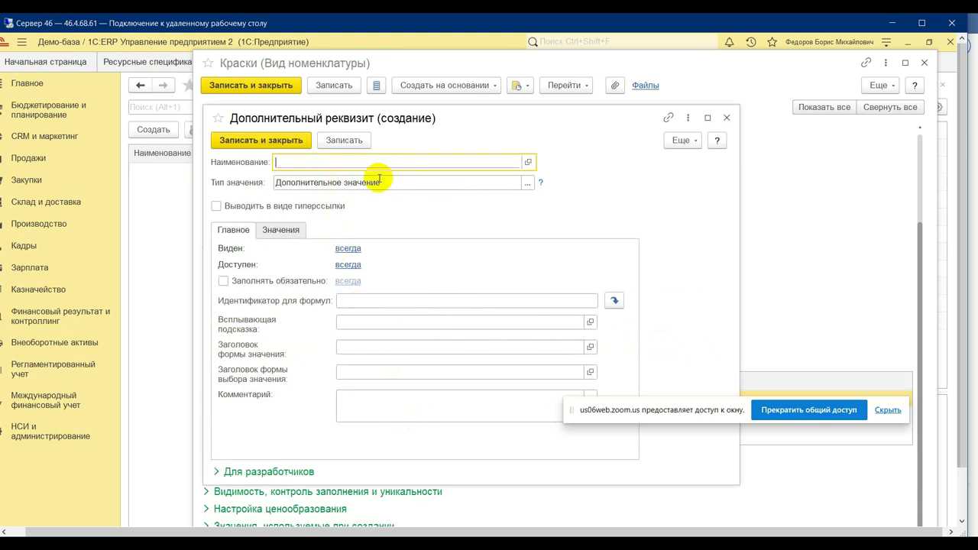
Name the additional attribute "Цвет" and review the available value types, keeping Дополнительное значение
{"action": "type", "text": "К"}
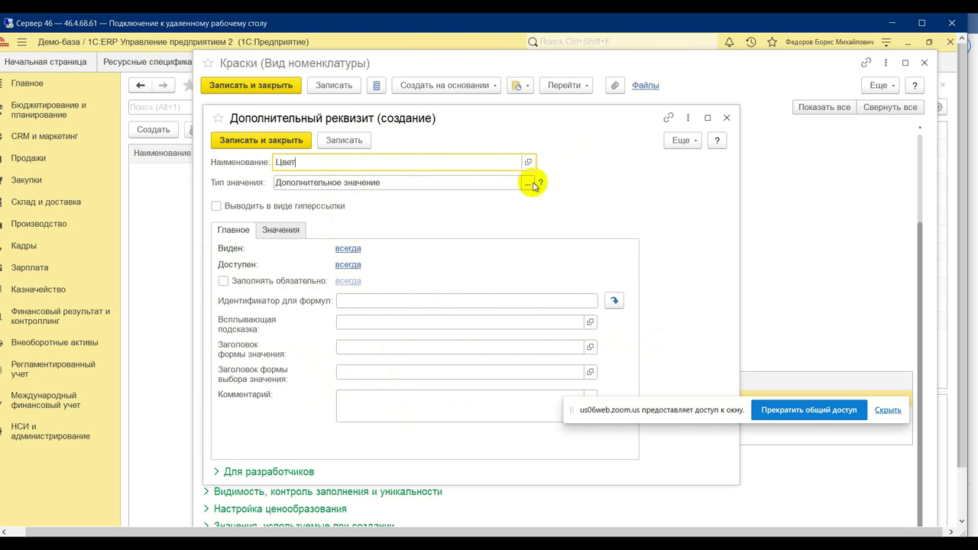
{"action": "left_click", "coordinate": [527, 182]}
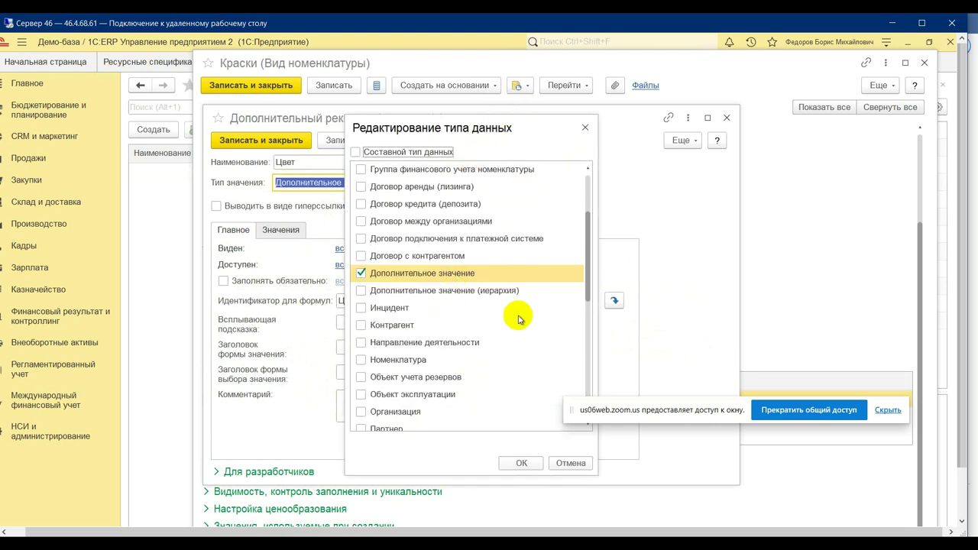
{"action": "left_click_drag", "start_coordinate": [585, 277], "coordinate": [585, 192]}
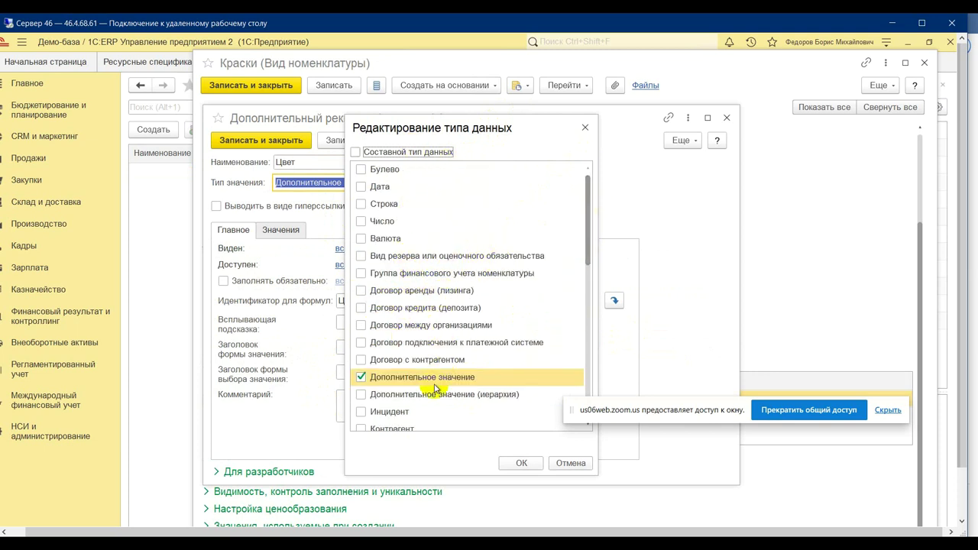
{"action": "left_click", "coordinate": [585, 127]}
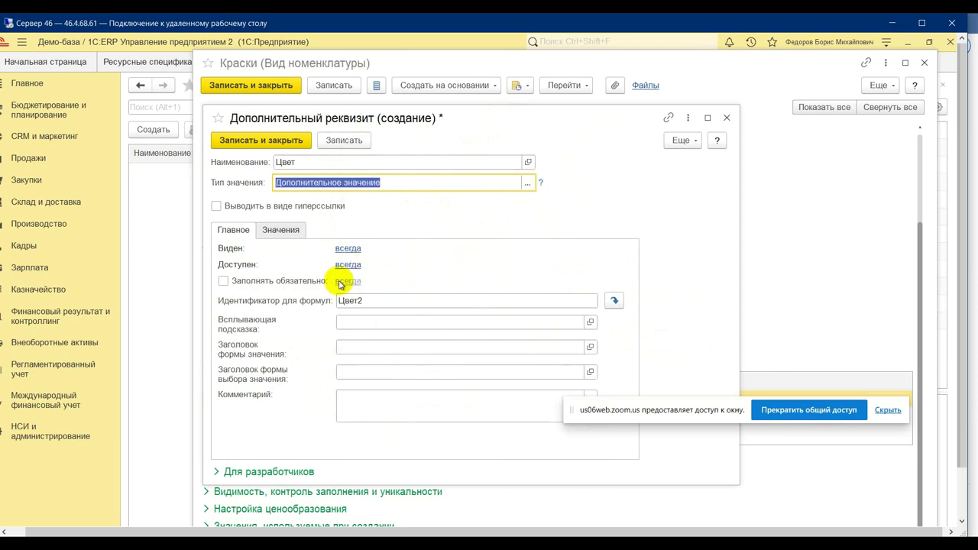
Add the values "Красный" and "Зеленый" to the "Цвет" attribute, saving each one
{"action": "left_click", "coordinate": [280, 229]}
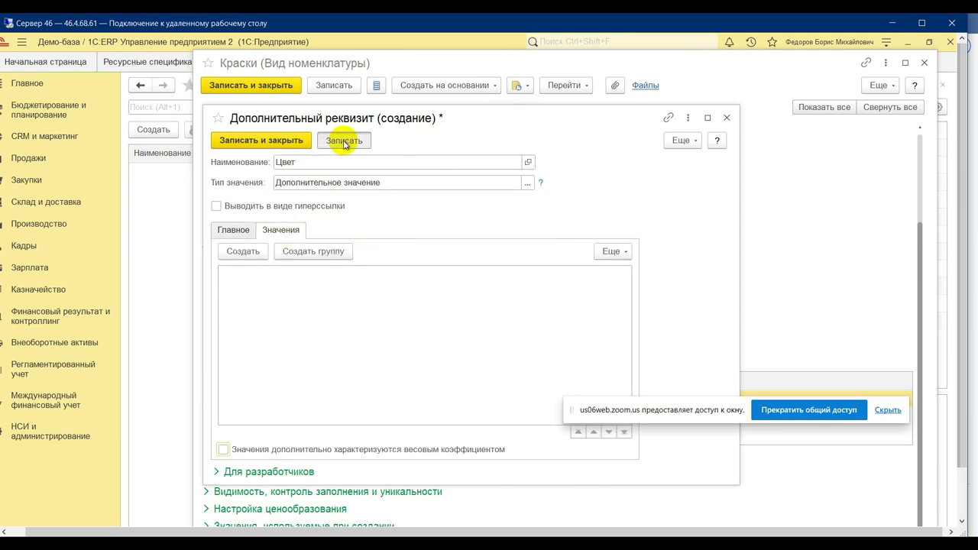
{"action": "left_click", "coordinate": [252, 251]}
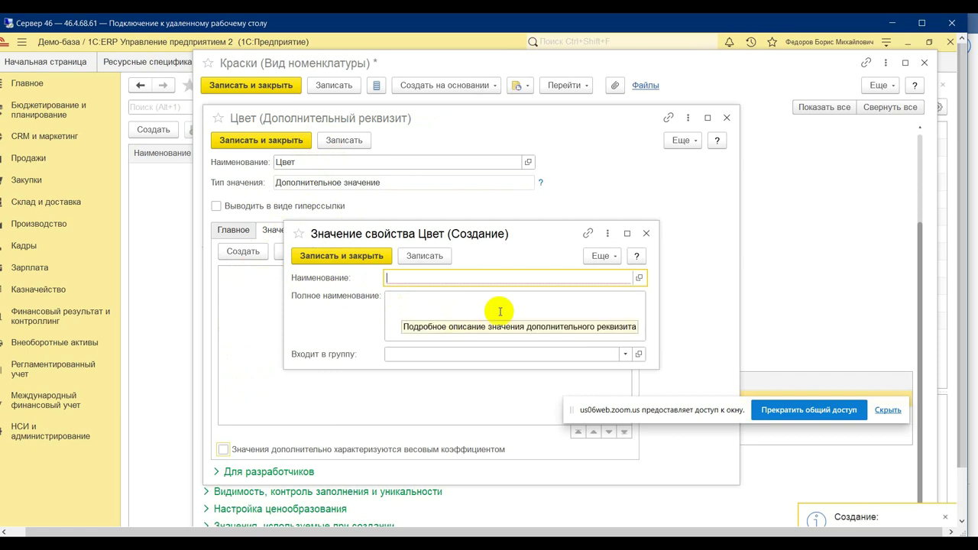
{"action": "type", "text": "Красный"}
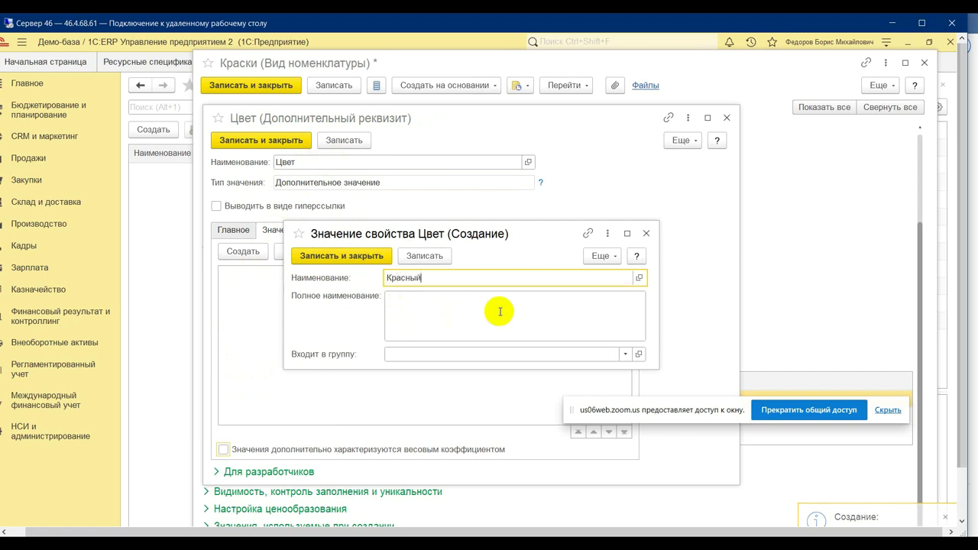
{"action": "left_click", "coordinate": [342, 256]}
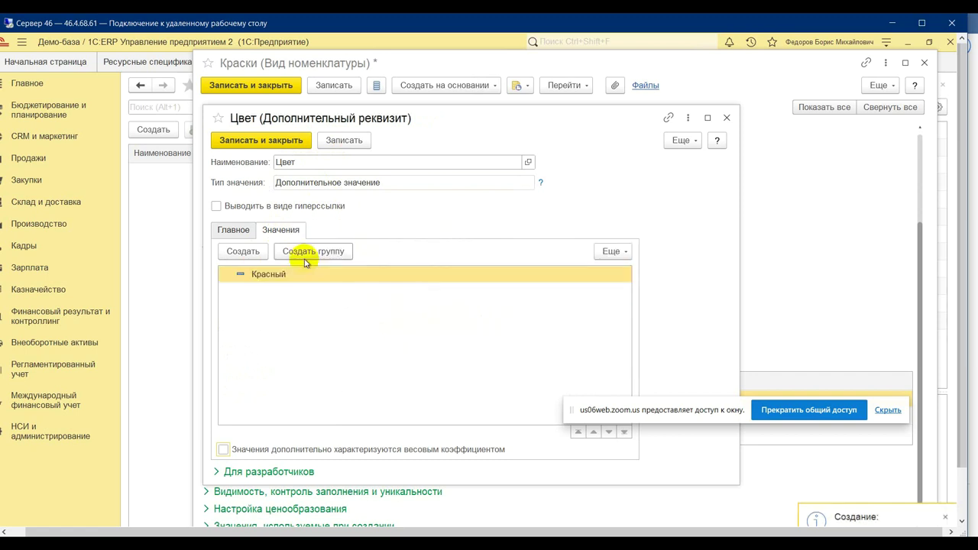
{"action": "left_click", "coordinate": [243, 252]}
{"action": "type", "text": "з"}
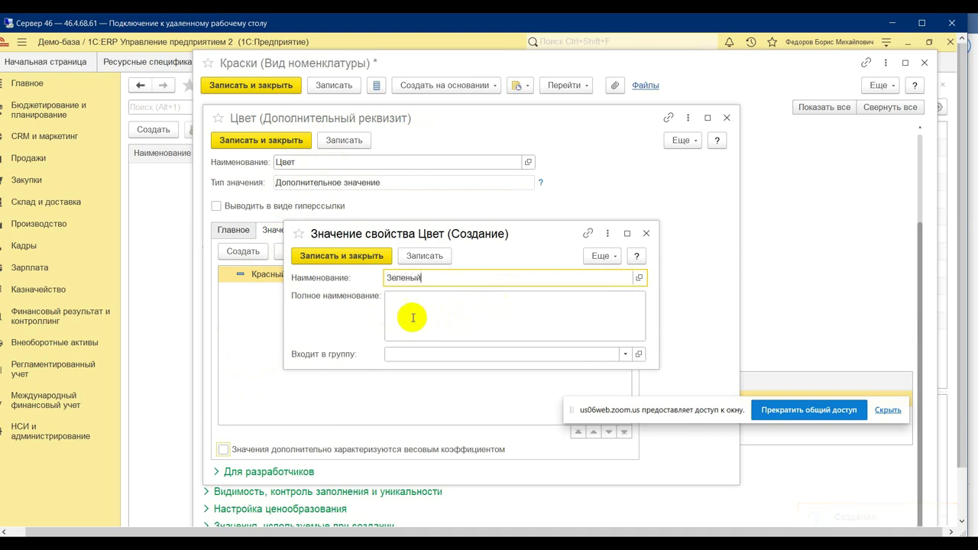
{"action": "left_click", "coordinate": [349, 256]}
Save and close the "Цвет" attribute and the "Краски" item kind
{"action": "left_click", "coordinate": [262, 140]}
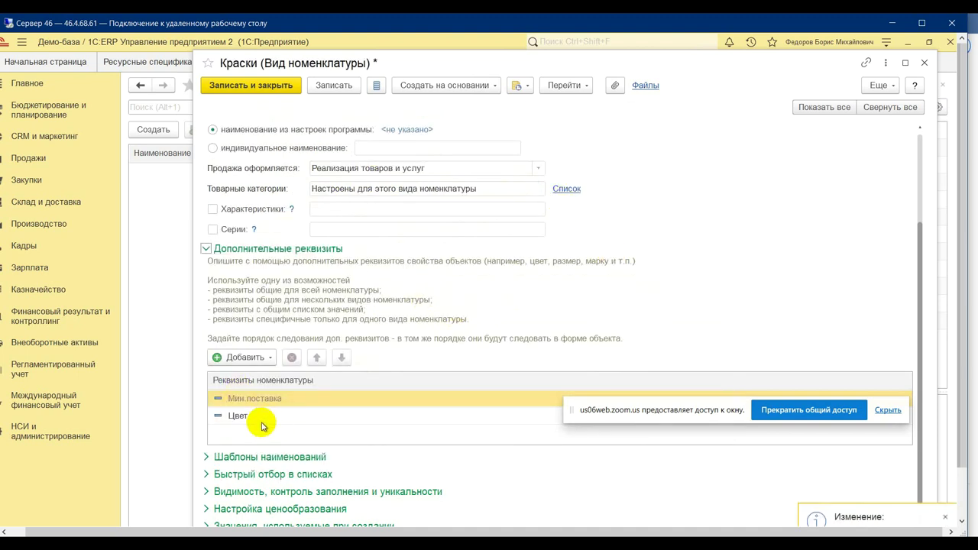
{"action": "left_click", "coordinate": [244, 419]}
{"action": "left_click", "coordinate": [256, 80]}
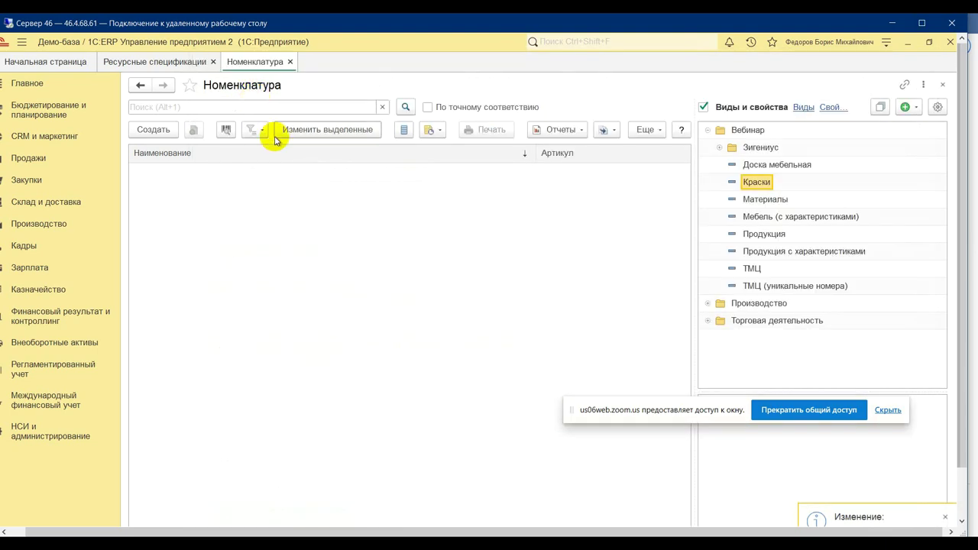
Create an item in the Краски kind with the working name "Краска красная" and storage unit л (дм3)
{"action": "left_click", "coordinate": [162, 130]}
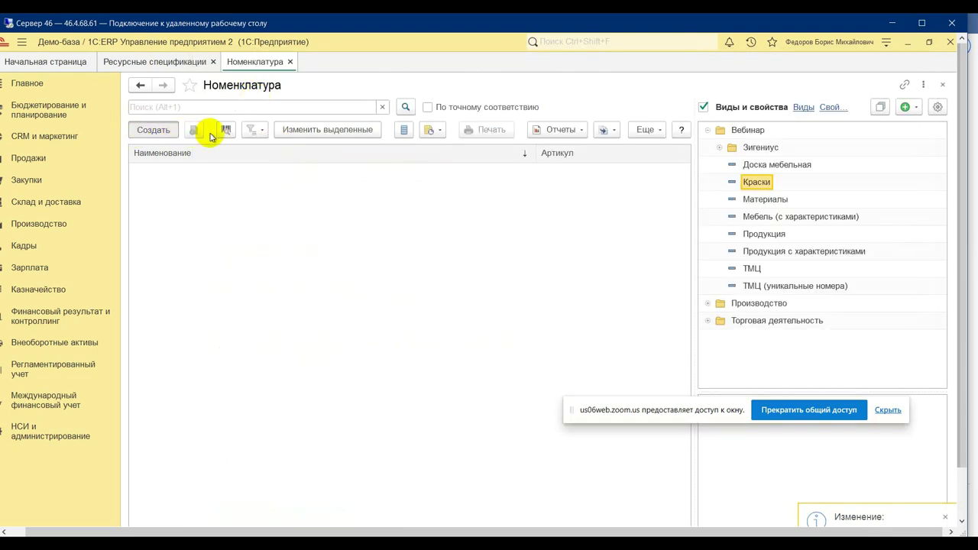
{"action": "left_click", "coordinate": [289, 189]}
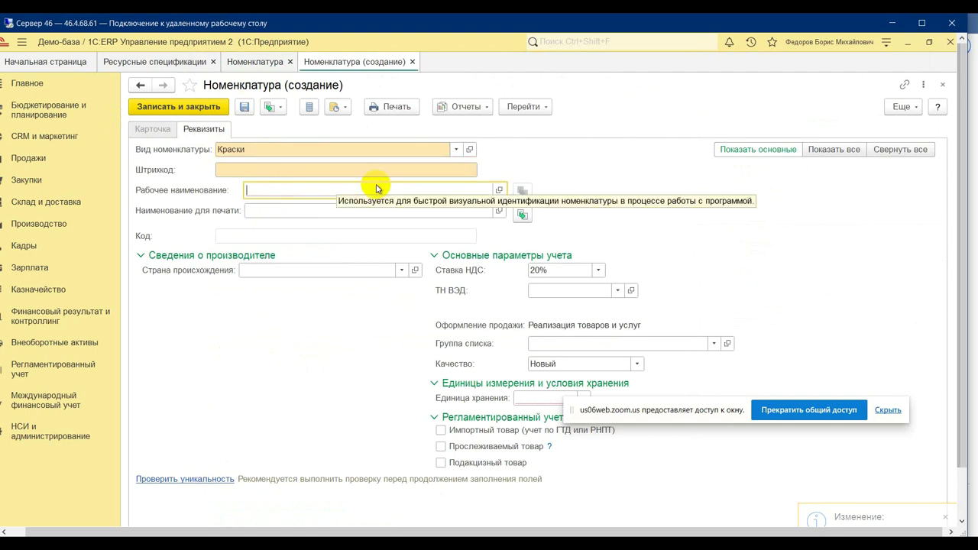
{"action": "type", "text": "Краска красная"}
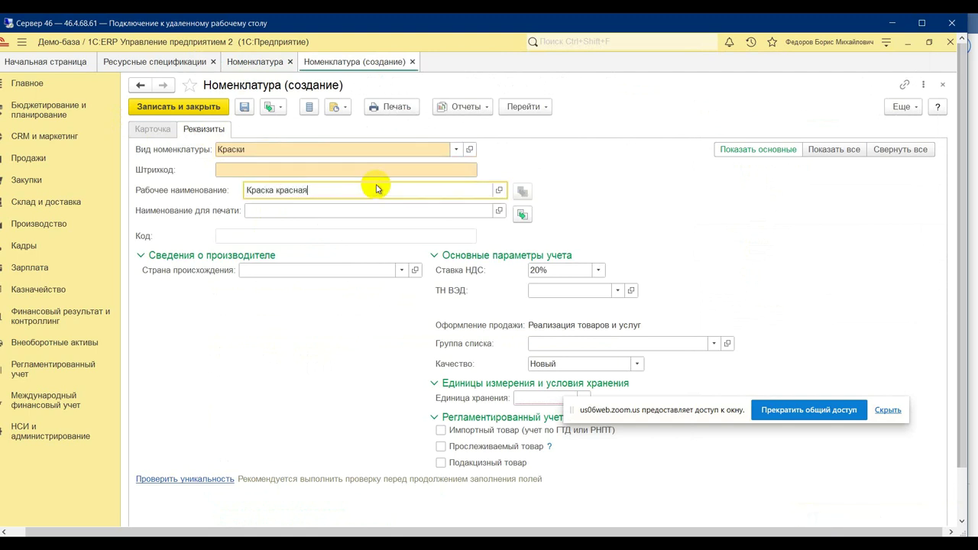
{"action": "left_click", "coordinate": [532, 396]}
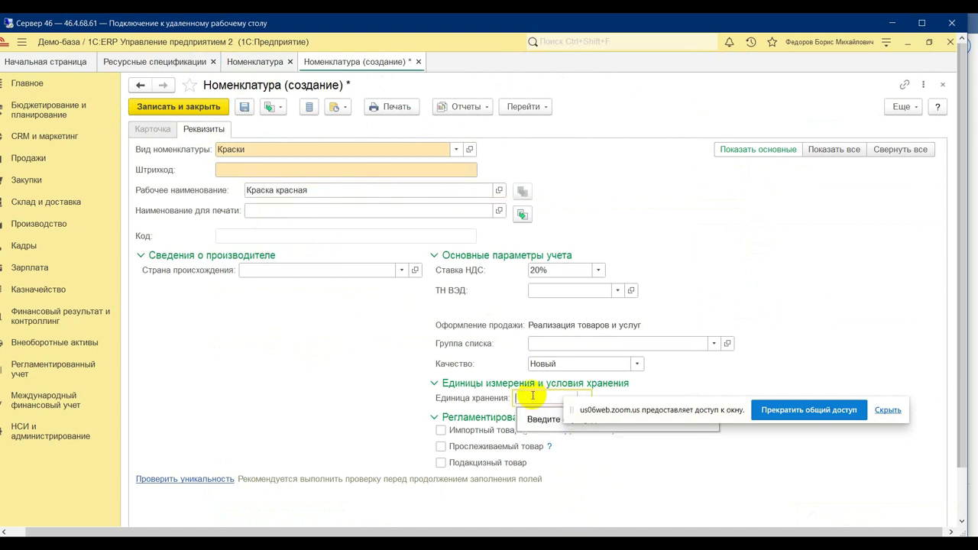
{"action": "type", "text": "л"}
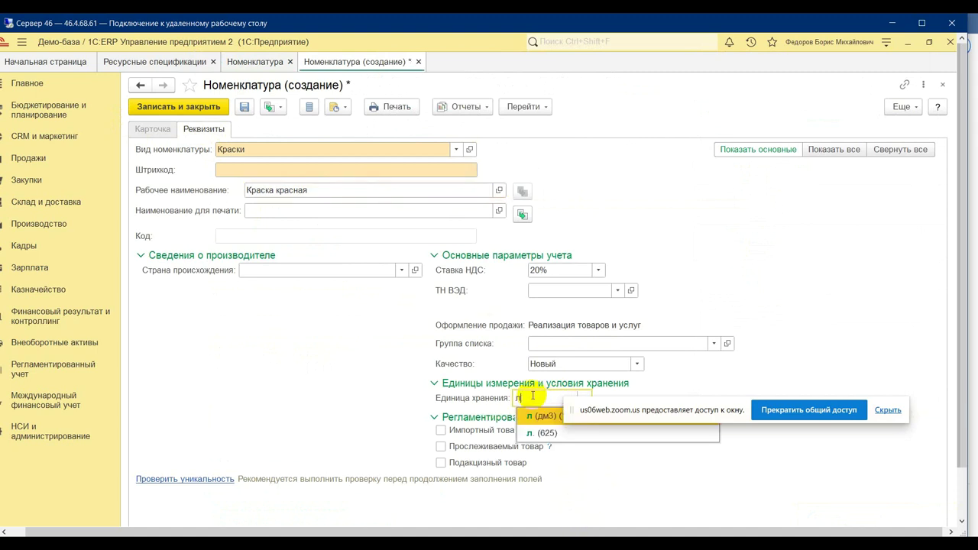
{"action": "left_click", "coordinate": [544, 416]}
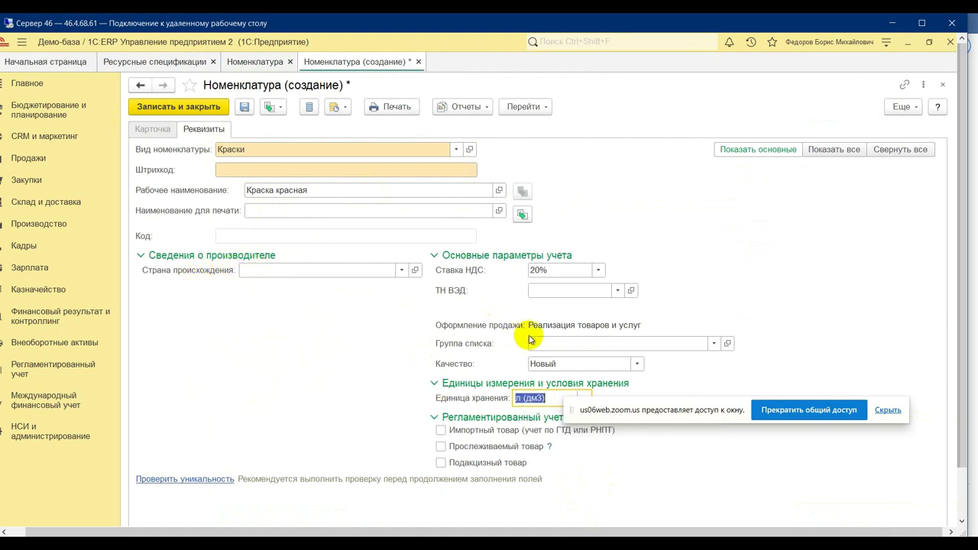
Show all details of the red paint item, set its Цвет attribute to Красный, and save and close it
{"action": "left_click", "coordinate": [844, 149]}
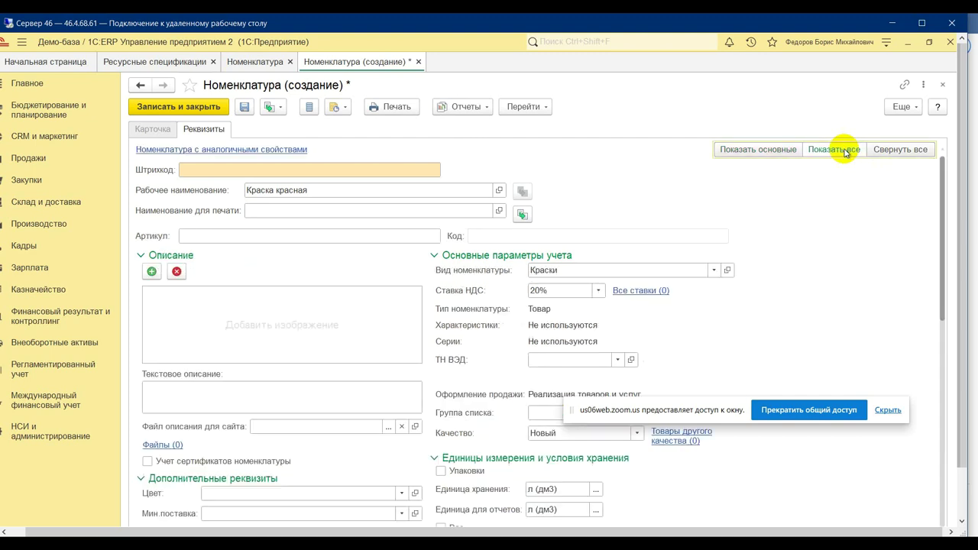
{"action": "left_click", "coordinate": [234, 493]}
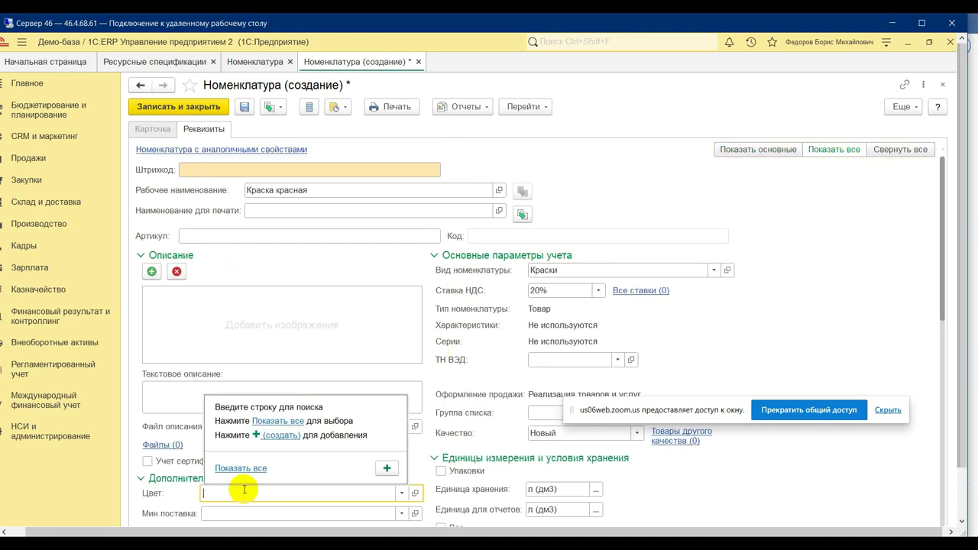
{"action": "left_click", "coordinate": [227, 492]}
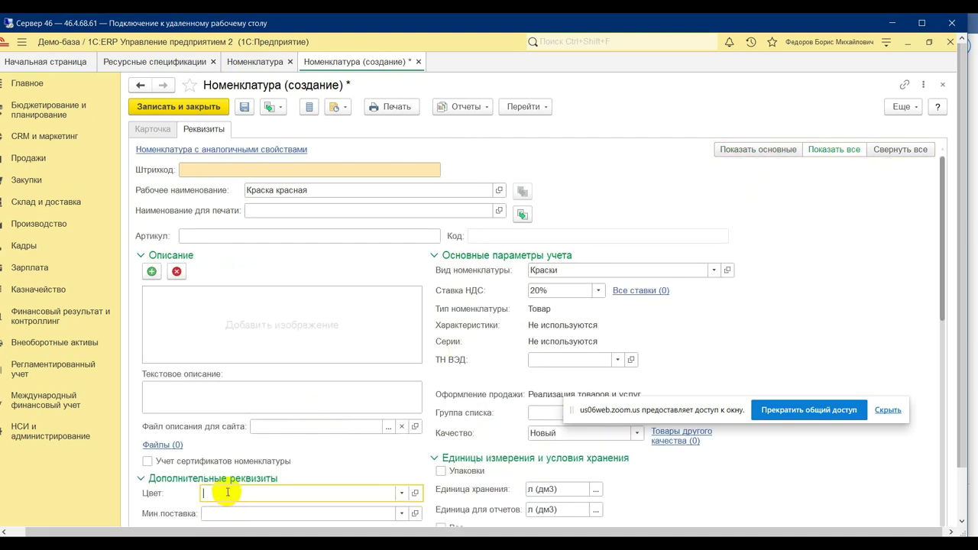
{"action": "type", "text": "кр"}
{"action": "left_click", "coordinate": [229, 509]}
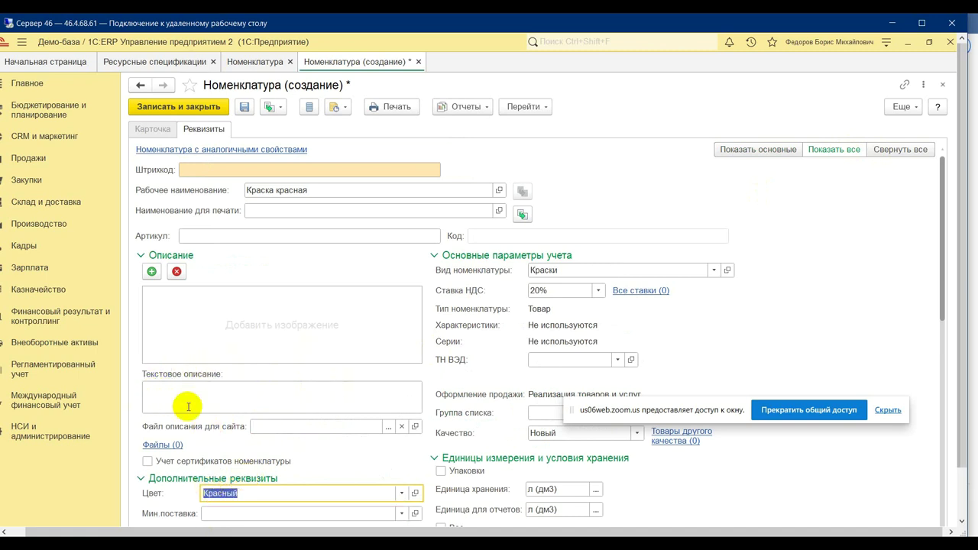
{"action": "left_click", "coordinate": [180, 109]}
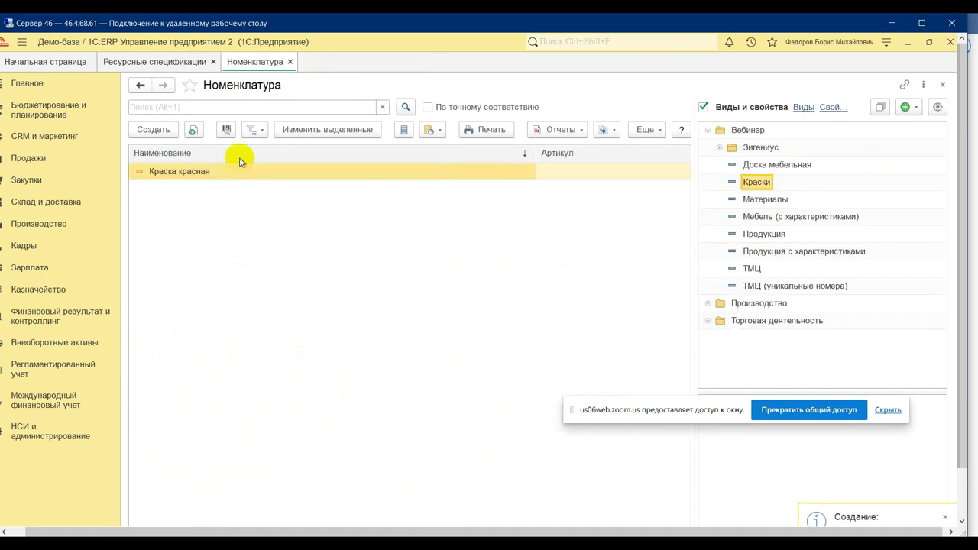
Copy the item "Краска красная", set the copy's working name to "Краска зеленая" and fill the print name from it
{"action": "right_click", "coordinate": [189, 174]}
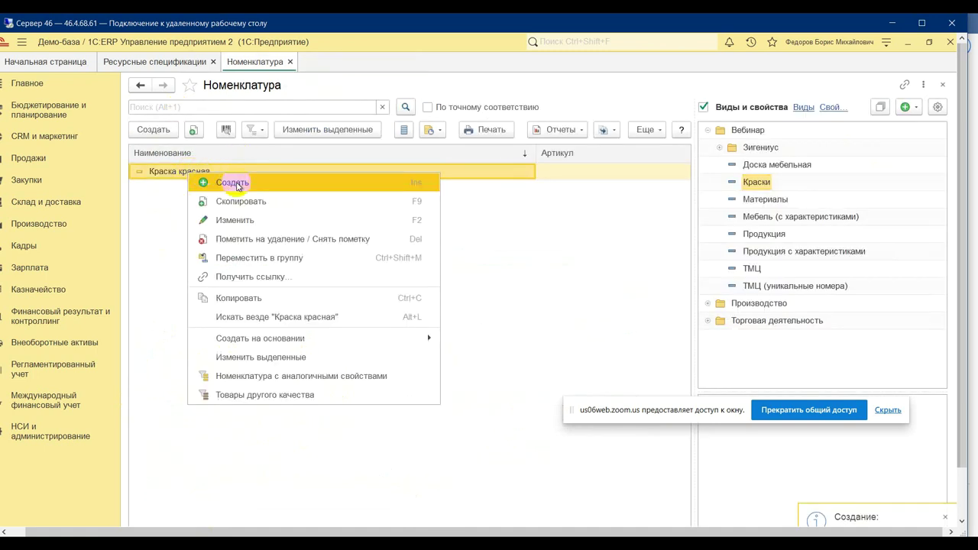
{"action": "left_click", "coordinate": [241, 204]}
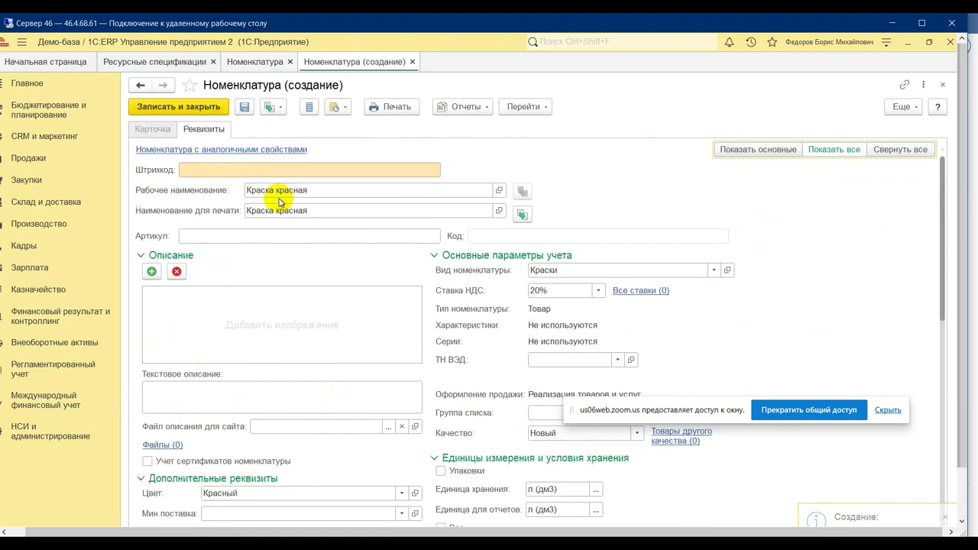
{"action": "left_click", "coordinate": [313, 192]}
{"action": "left_click", "coordinate": [313, 192]}
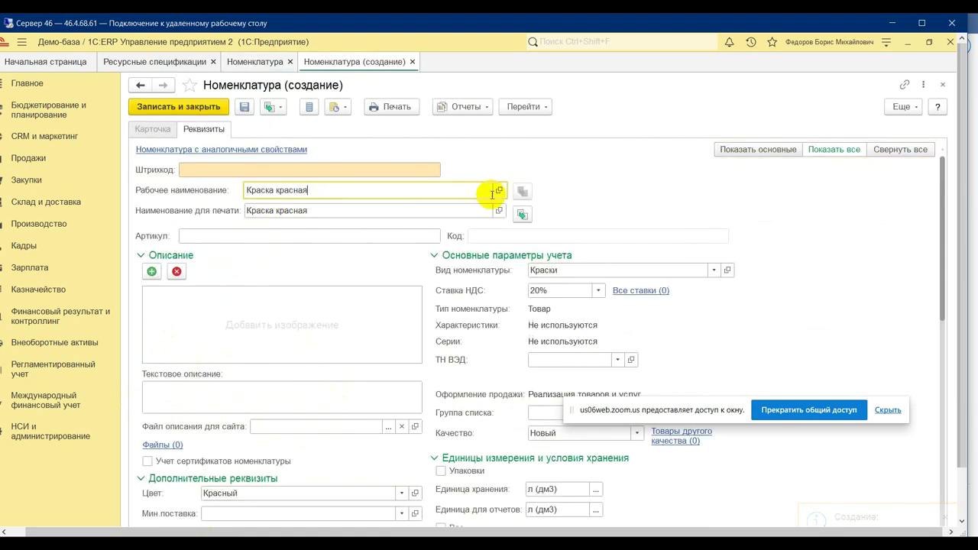
{"action": "key", "text": "BackSpace"}
{"action": "key", "text": "BackSpace"}
{"action": "key", "text": "BackSpace"}
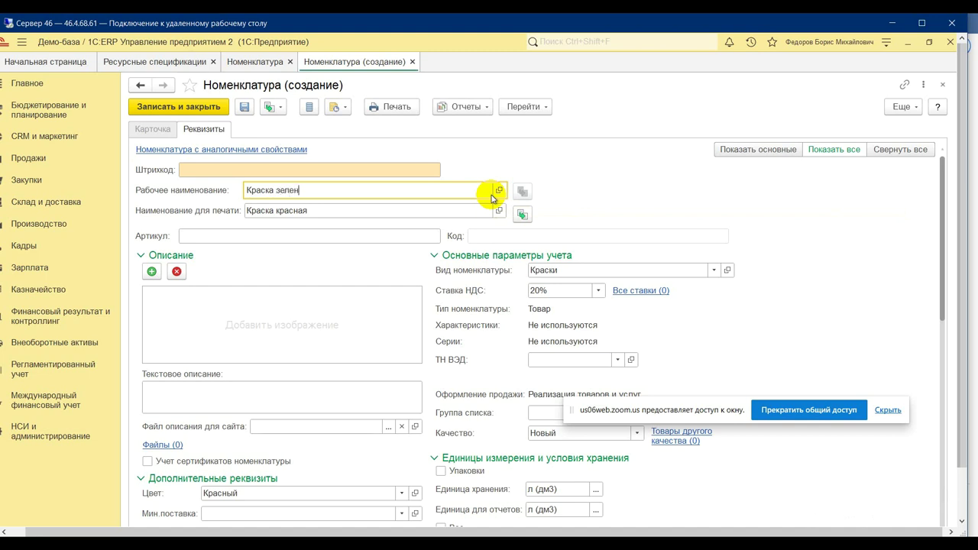
{"action": "left_click", "coordinate": [522, 214]}
Set the Цвет attribute of the green paint item to Зеленый, and save and close the item
{"action": "double_click", "coordinate": [245, 493]}
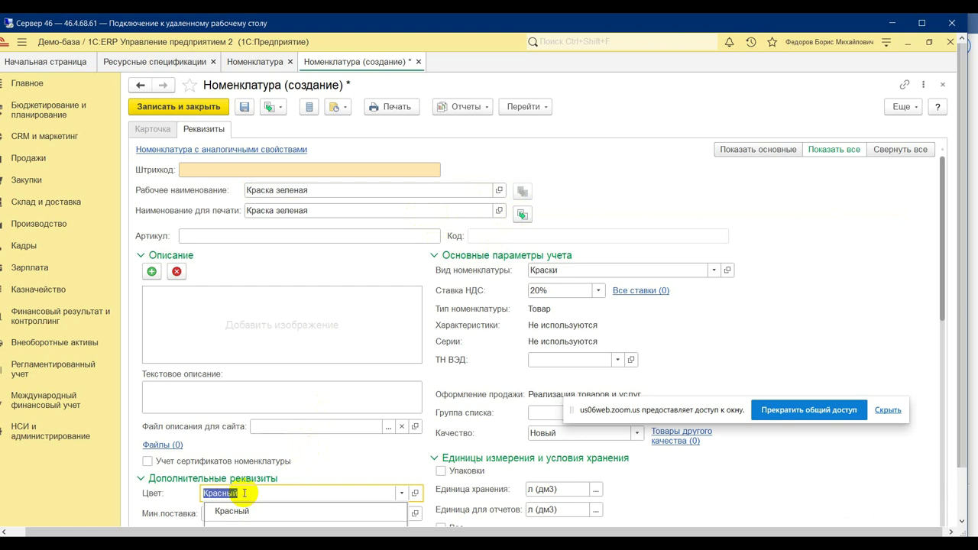
{"action": "type", "text": "зелен"}
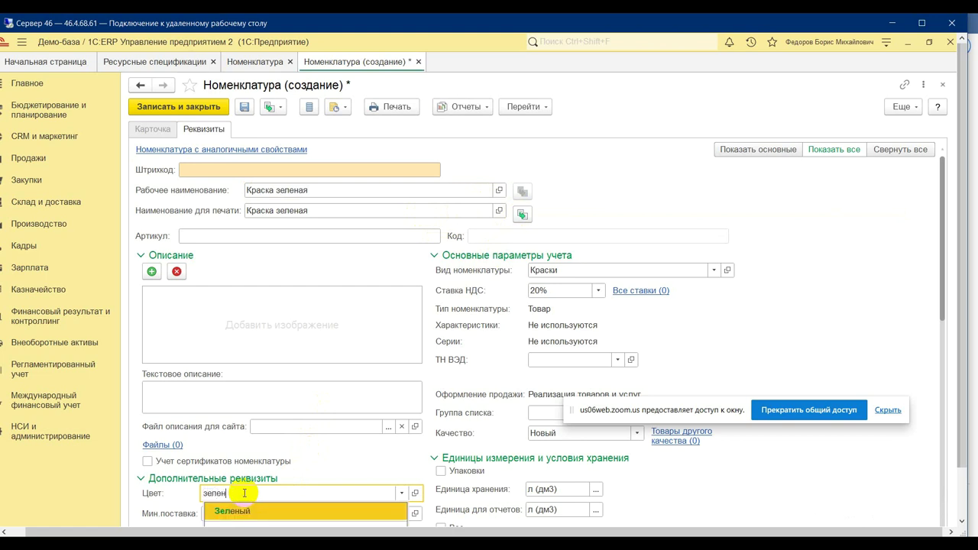
{"action": "type", "text": "ый"}
{"action": "left_click", "coordinate": [253, 513]}
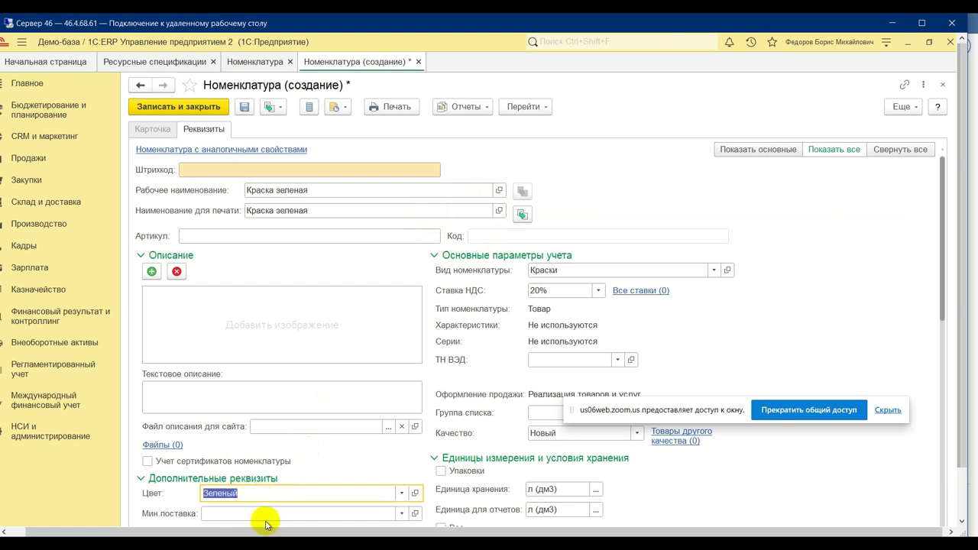
{"action": "left_click", "coordinate": [191, 106]}
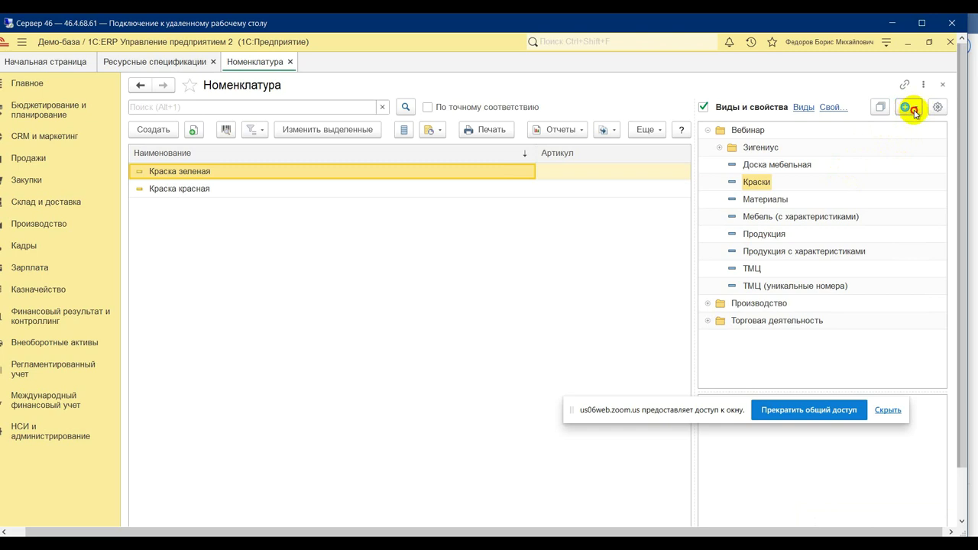
Start a new item kind in the Вебинар group and set its type to Товар, Без особенностей учета
{"action": "left_click", "coordinate": [908, 108]}
{"action": "left_click", "coordinate": [853, 123]}
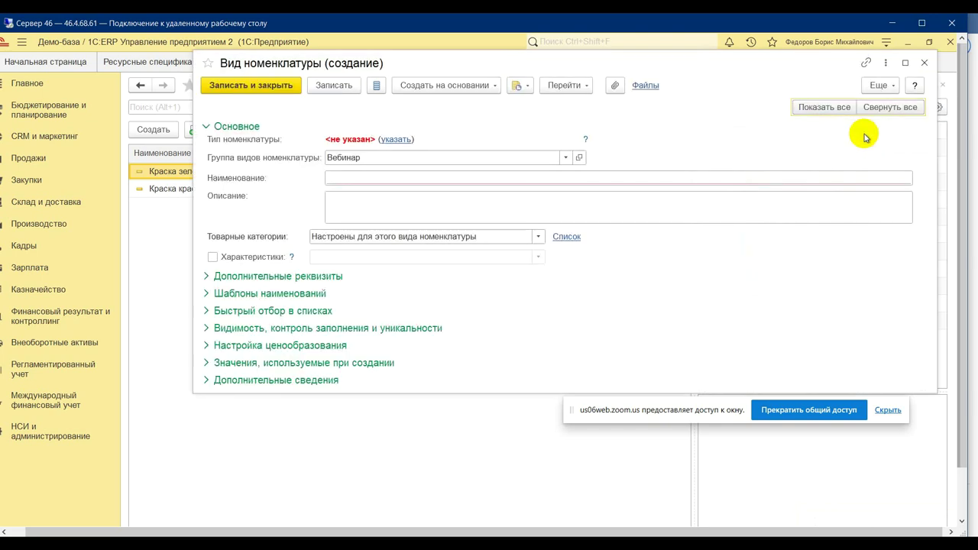
{"action": "left_click", "coordinate": [395, 141]}
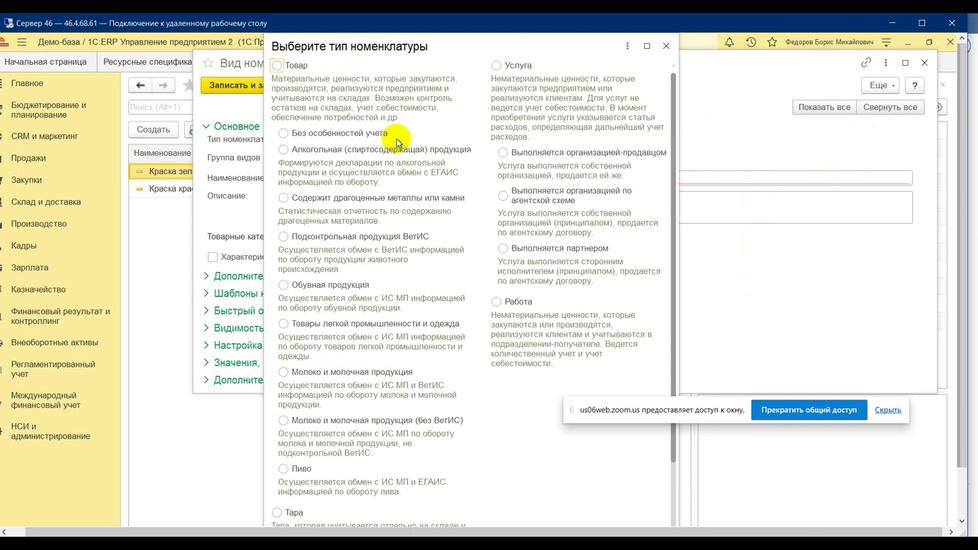
{"action": "left_click", "coordinate": [672, 485]}
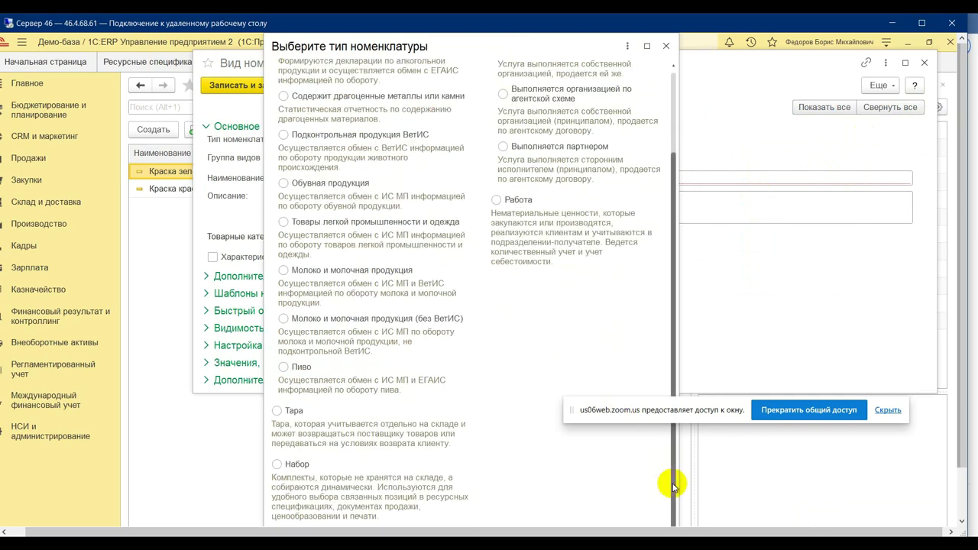
{"action": "scroll", "coordinate": [673, 485], "scroll_direction": "up", "scroll_amount": 3}
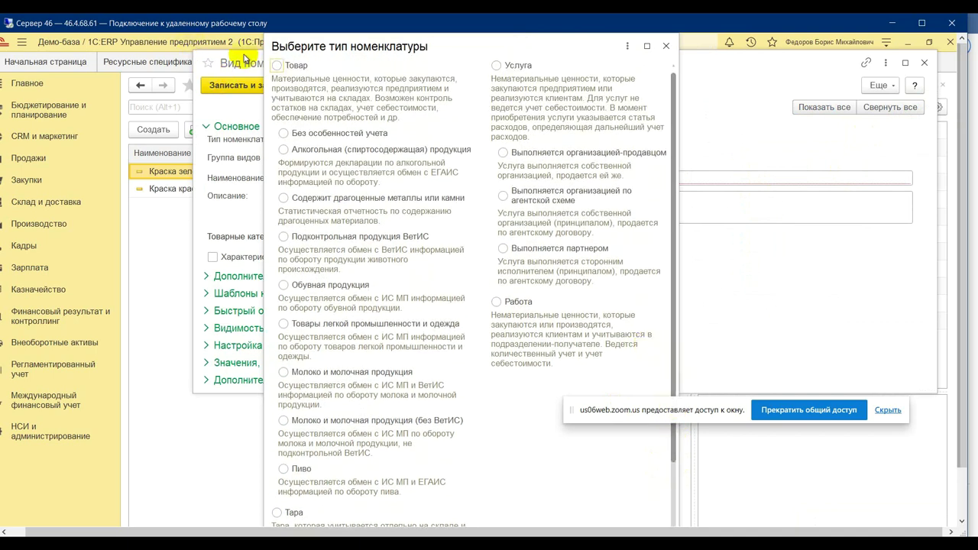
{"action": "left_click", "coordinate": [277, 66]}
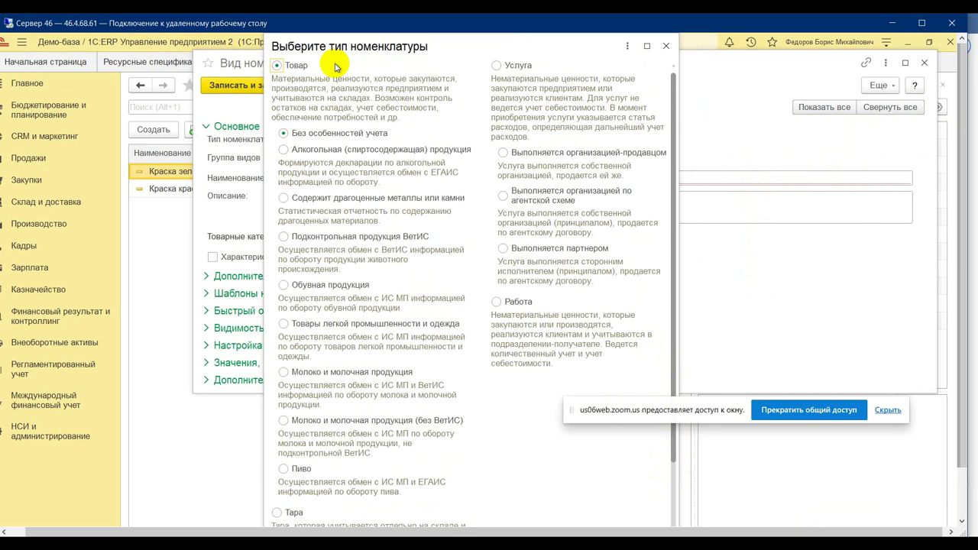
{"action": "left_click", "coordinate": [334, 67]}
Name the new item kind "Химикаты", and save and close it
{"action": "left_click", "coordinate": [334, 175]}
{"action": "type", "text": "Химикаты"}
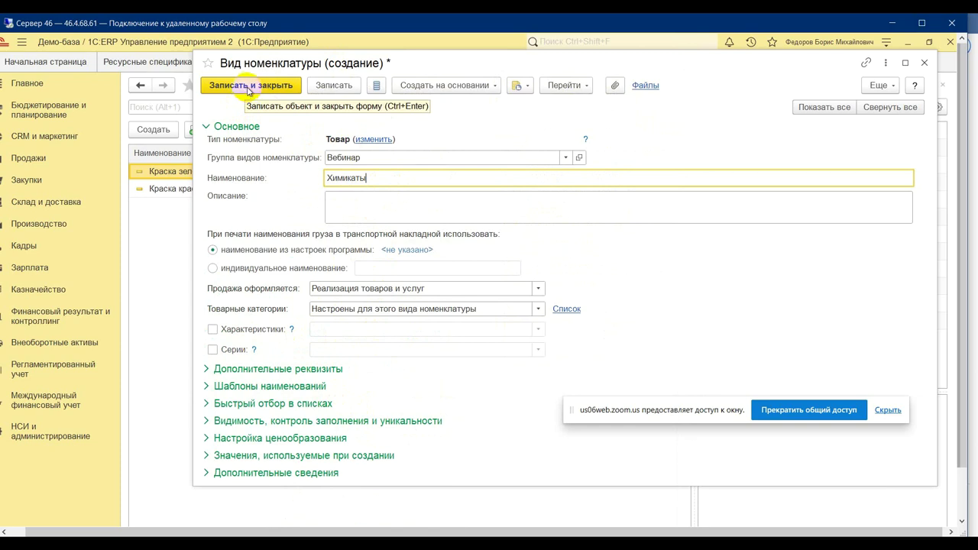
{"action": "left_click", "coordinate": [249, 87]}
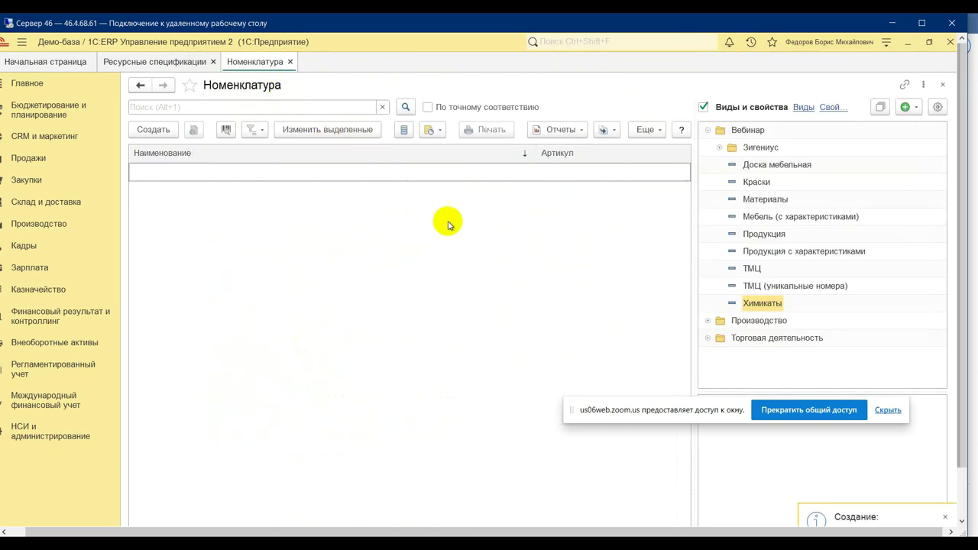
Create an item named "Лак мебельный" in the Химикаты kind with storage unit м3, and save and close it
{"action": "left_click", "coordinate": [174, 131]}
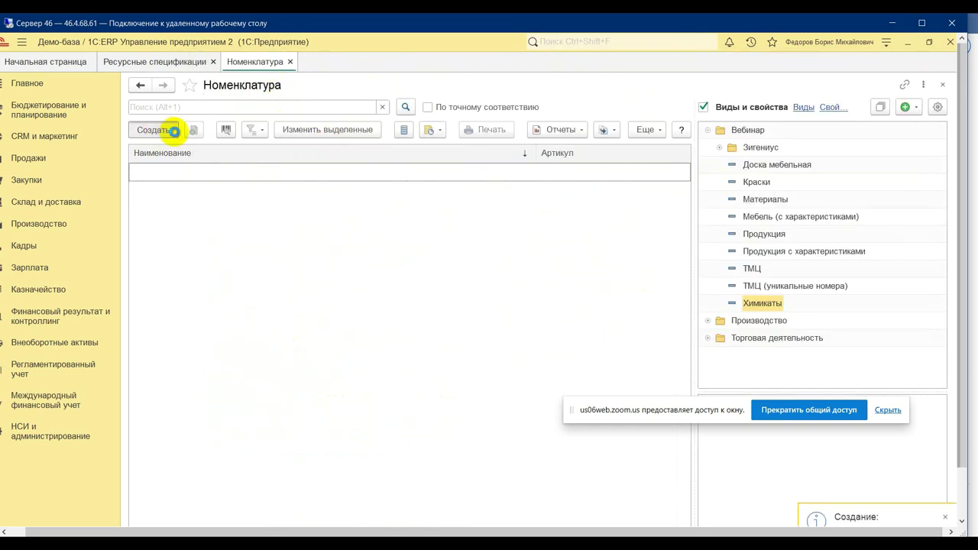
{"action": "left_click", "coordinate": [264, 189]}
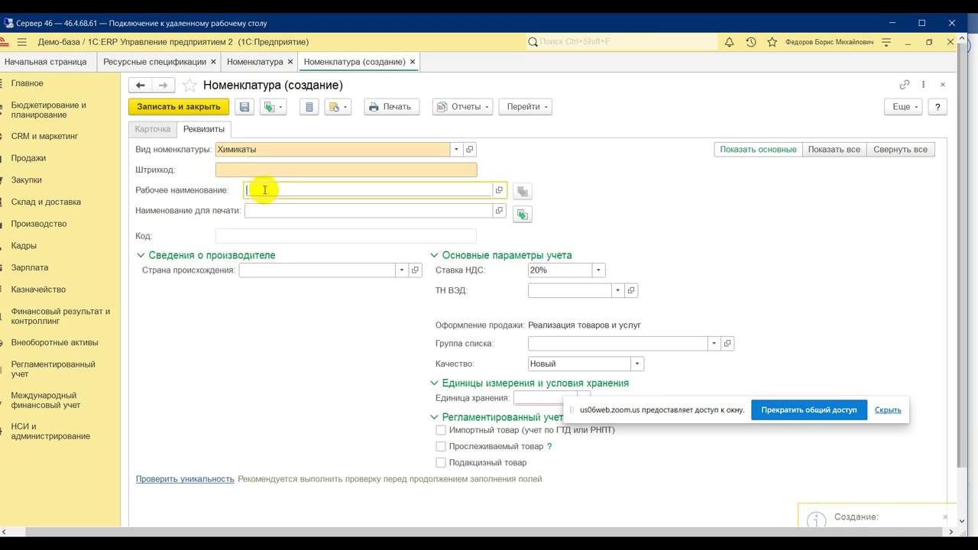
{"action": "type", "text": "Лак мебельный"}
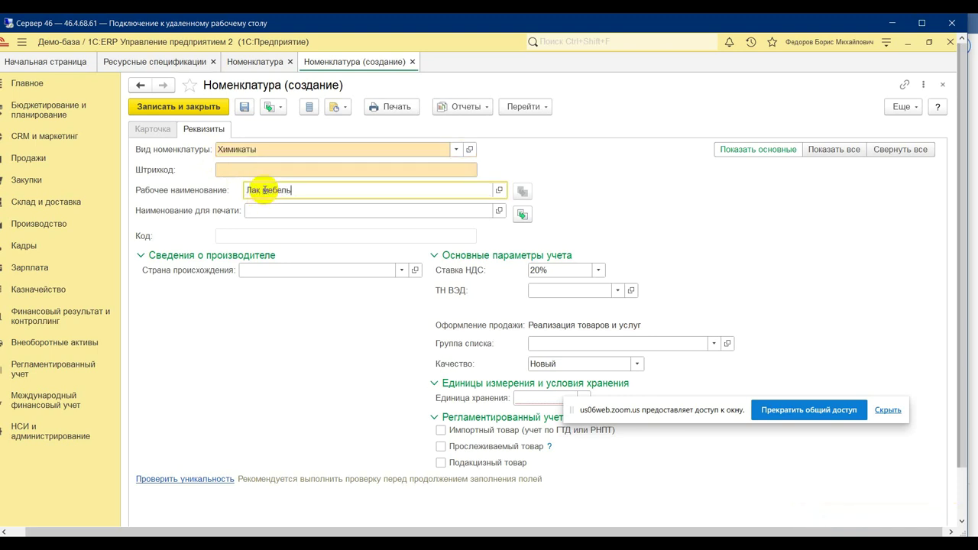
{"action": "left_click", "coordinate": [531, 398]}
{"action": "type", "text": "м"}
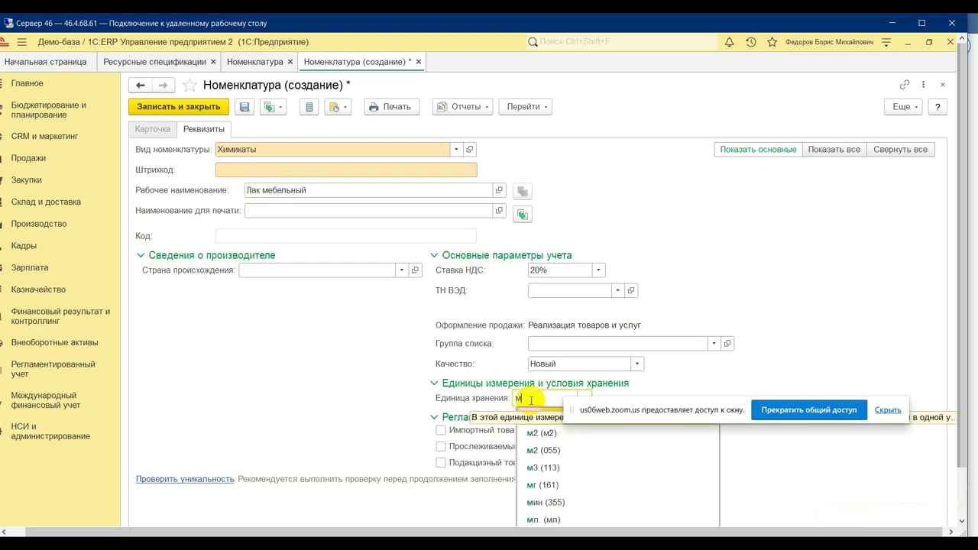
{"action": "left_click", "coordinate": [543, 468]}
{"action": "left_click", "coordinate": [196, 107]}
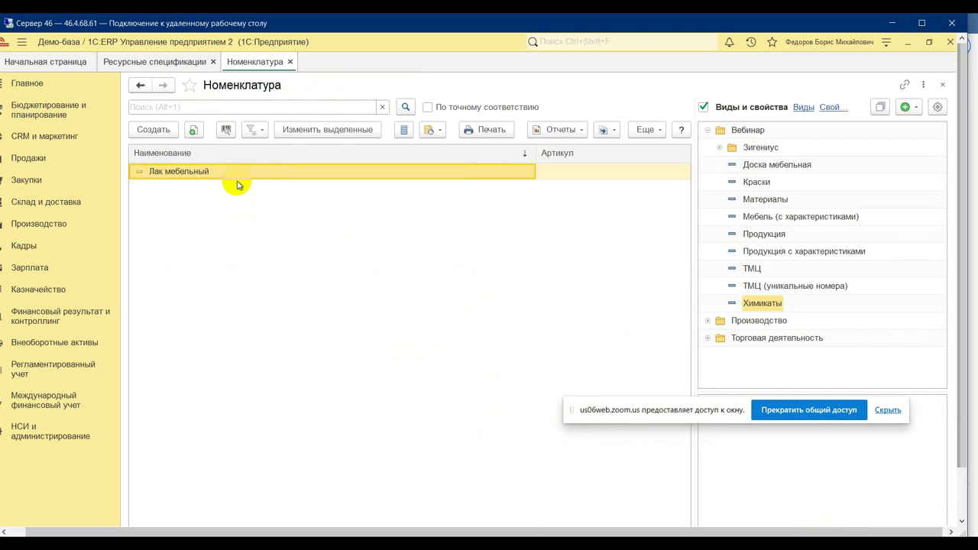
{"action": "left_click", "coordinate": [760, 218]}
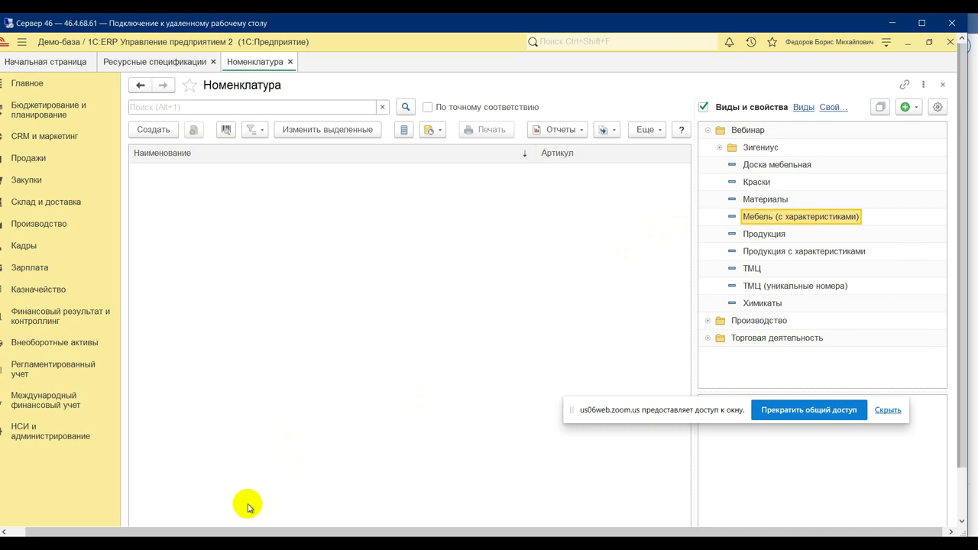
{"action": "mouse_move", "coordinate": [153, 531]}
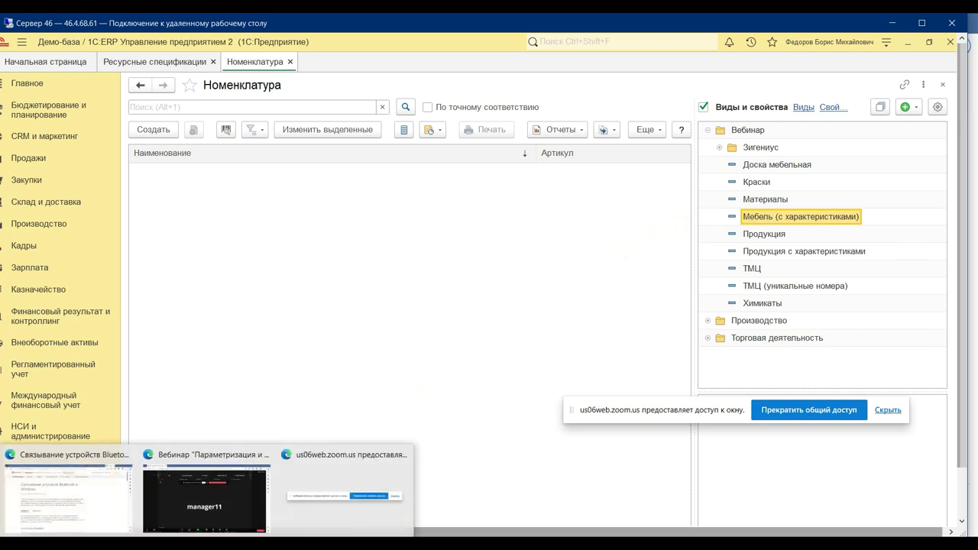
{"action": "left_click", "coordinate": [193, 513]}
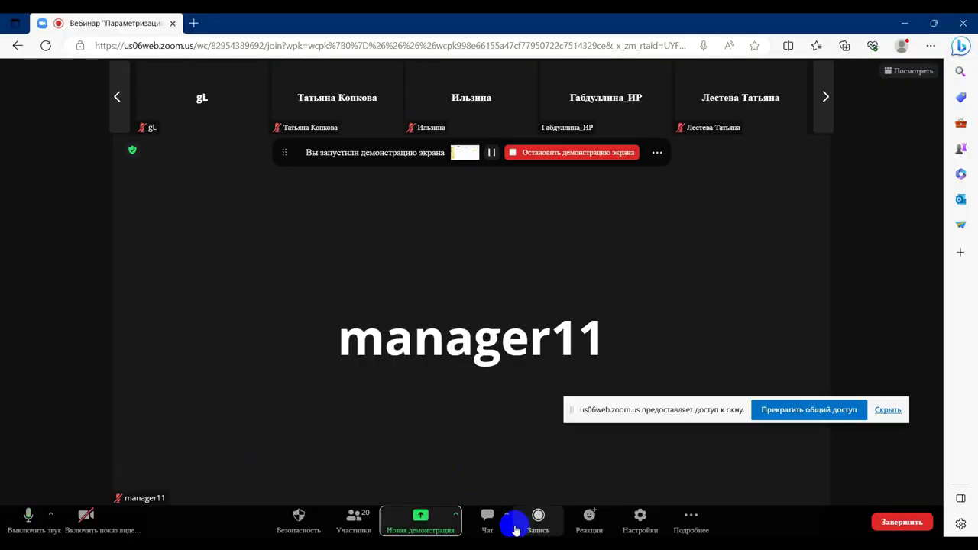
{"action": "key", "text": "alt+Tab"}
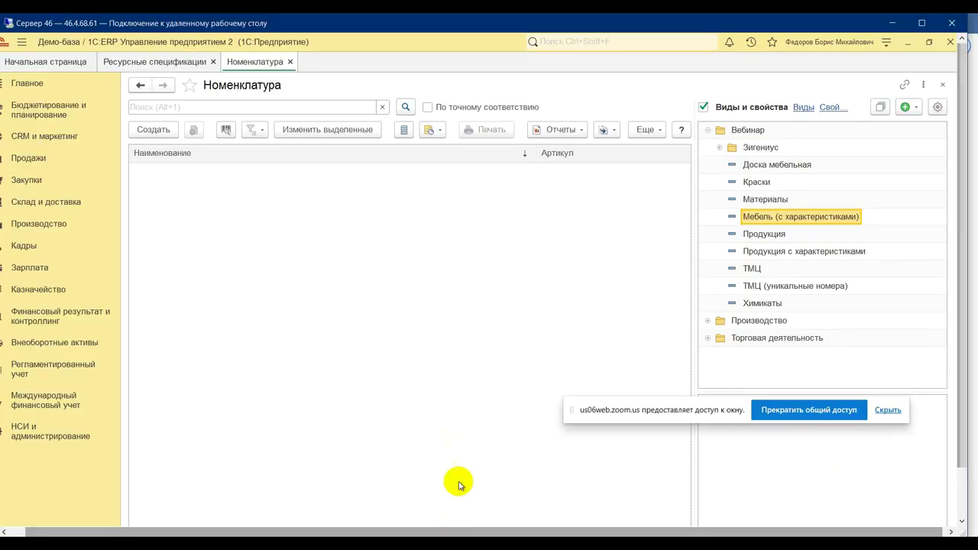
Open the item kind "Мебель (с характеристиками)" and unlock all its protected attributes for editing
{"action": "double_click", "coordinate": [784, 218]}
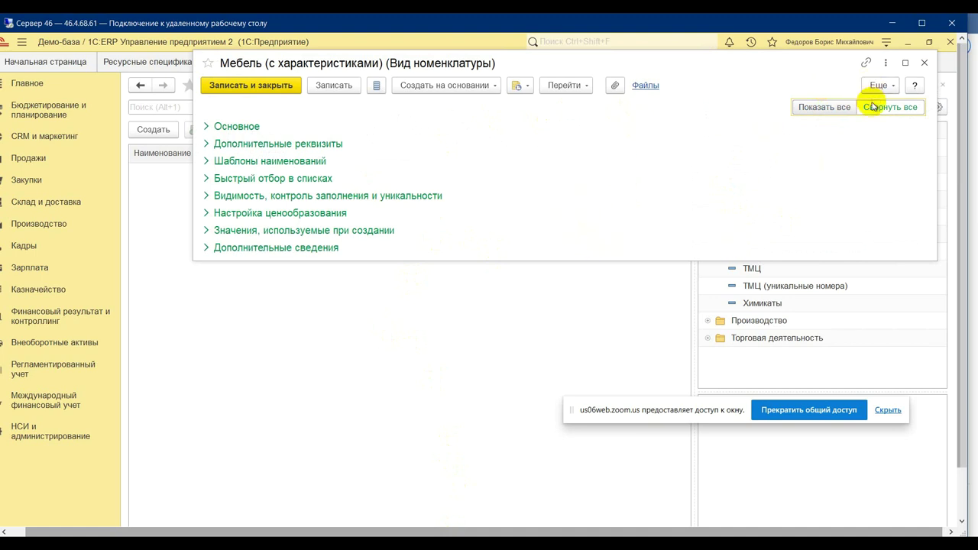
{"action": "left_click", "coordinate": [889, 88]}
{"action": "left_click", "coordinate": [840, 291]}
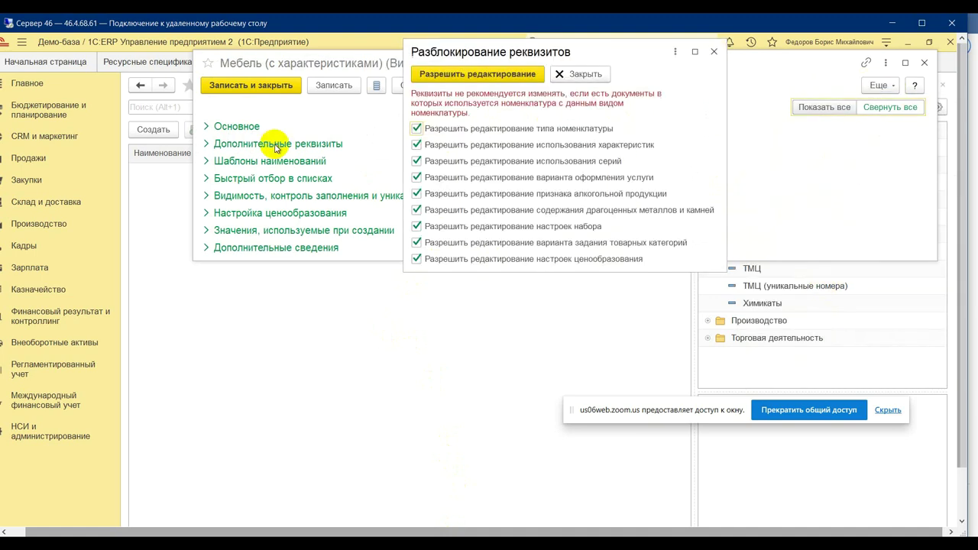
{"action": "left_click", "coordinate": [428, 75]}
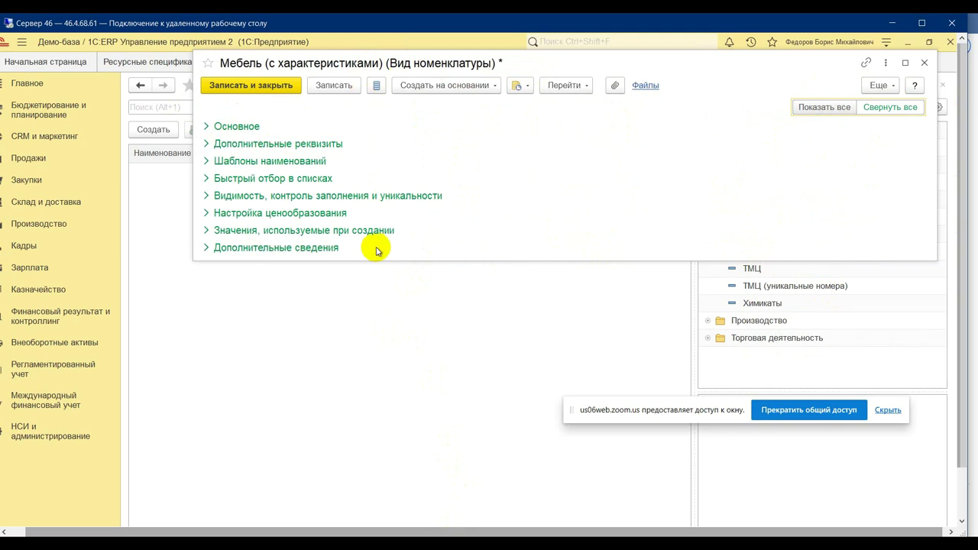
Add a new kind-specific additional item attribute named "Длина (ПР)"
{"action": "left_click", "coordinate": [256, 144]}
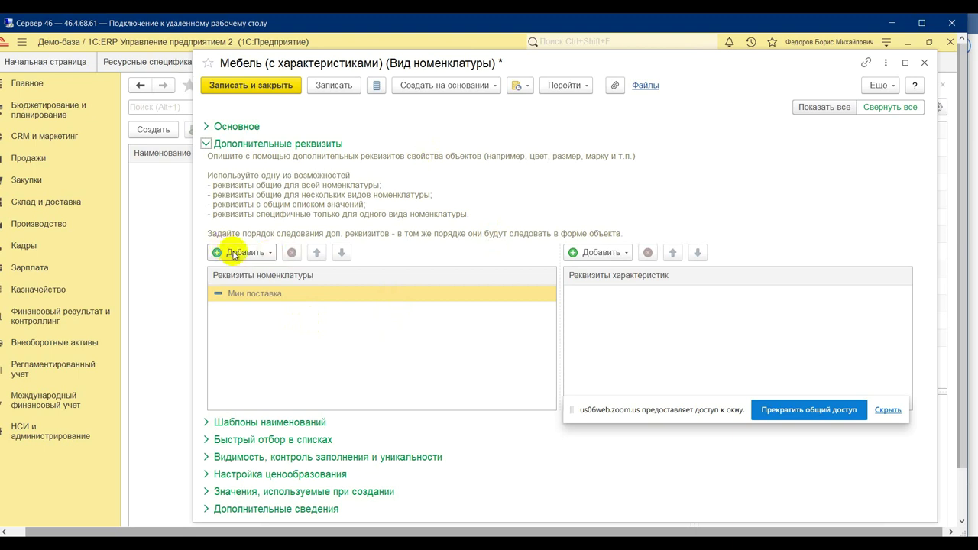
{"action": "left_click", "coordinate": [234, 253]}
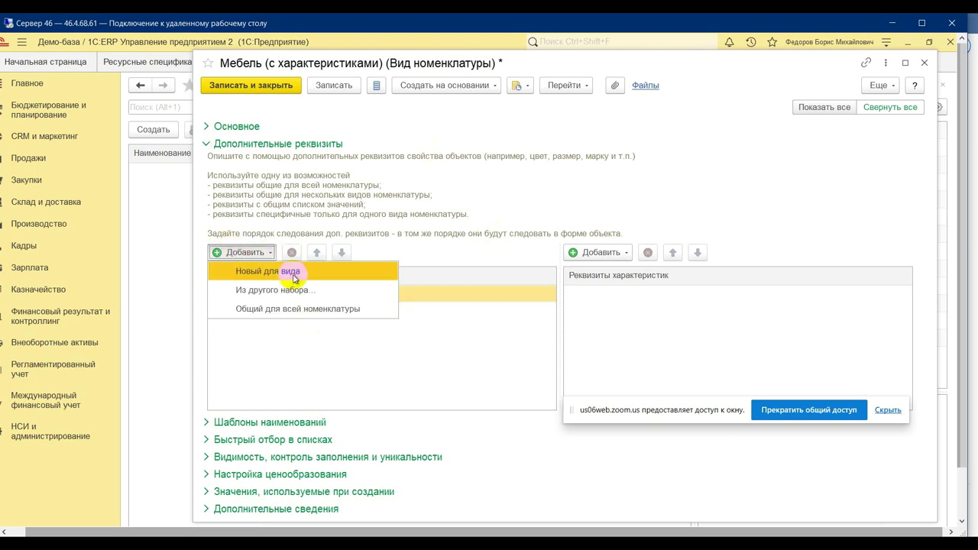
{"action": "left_click", "coordinate": [294, 277]}
{"action": "type", "text": "Длина (ПР"}
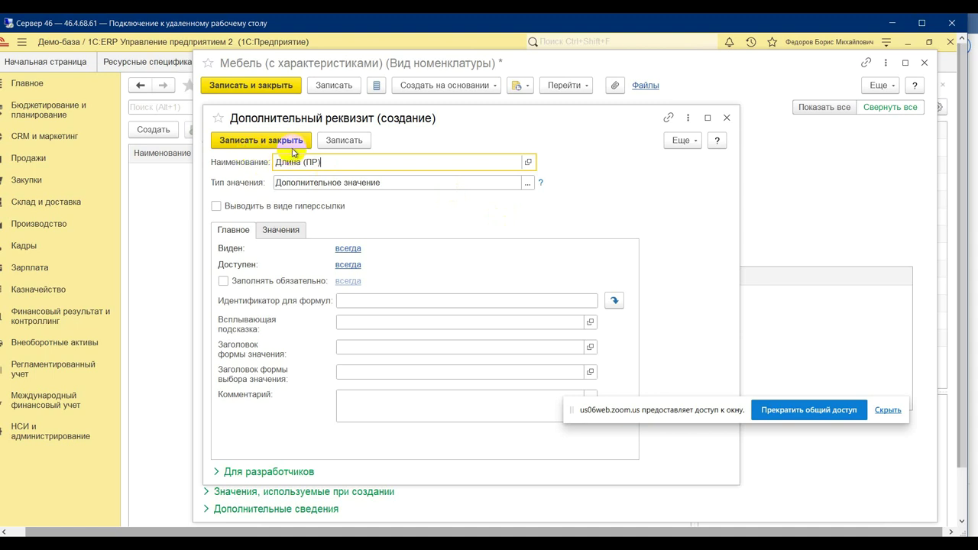
Change the value type of the Длина (ПР) attribute from Дополнительное значение to Число
{"action": "left_click", "coordinate": [316, 184]}
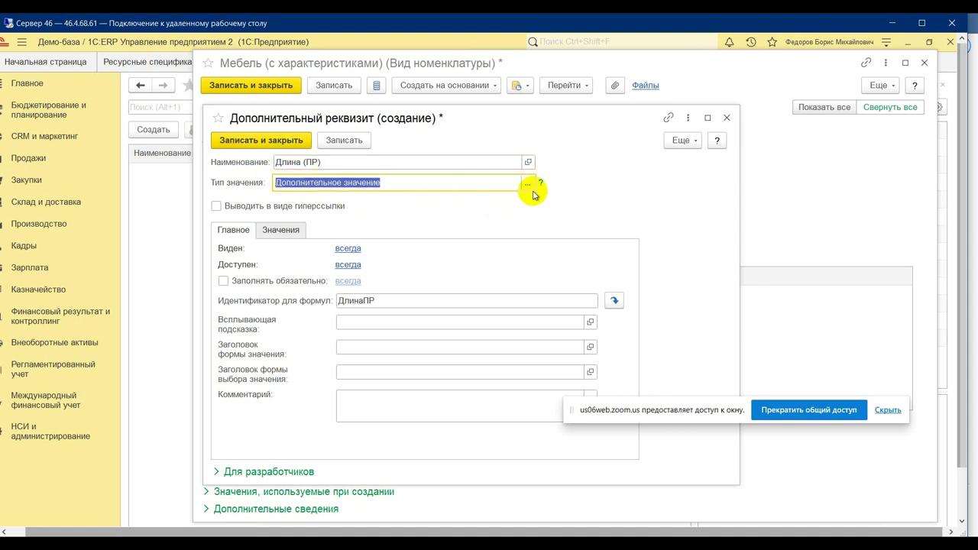
{"action": "left_click", "coordinate": [528, 184]}
{"action": "scroll", "coordinate": [447, 247], "scroll_direction": "up", "scroll_amount": 3}
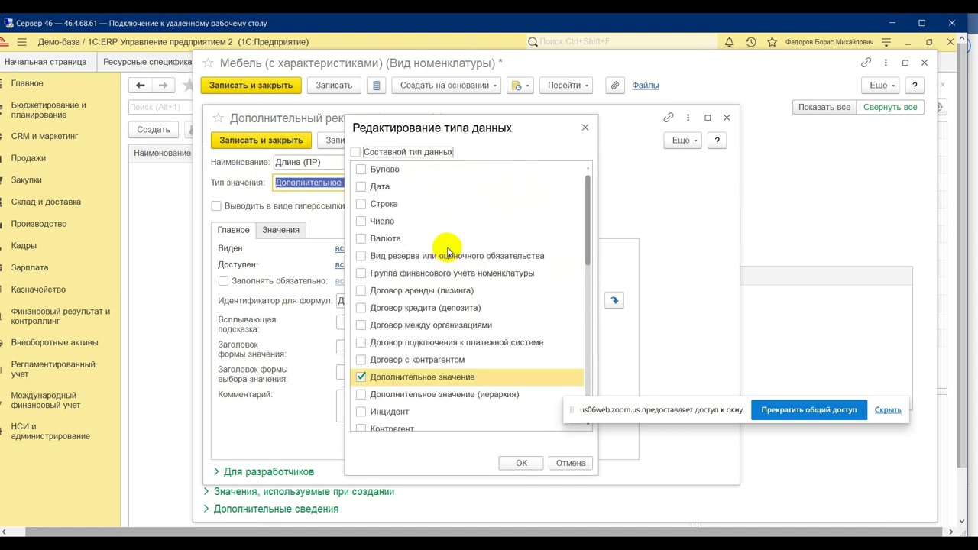
{"action": "left_click", "coordinate": [382, 221]}
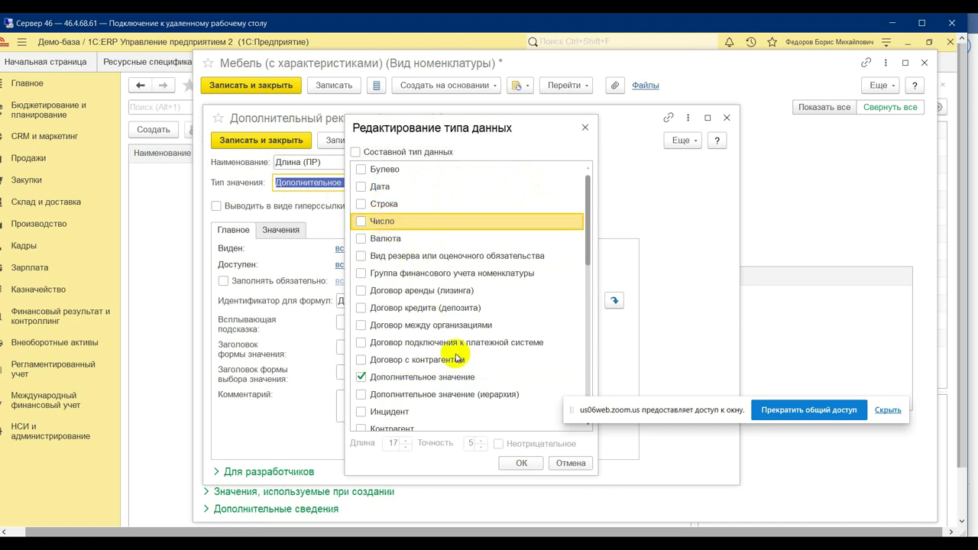
{"action": "left_click", "coordinate": [360, 376]}
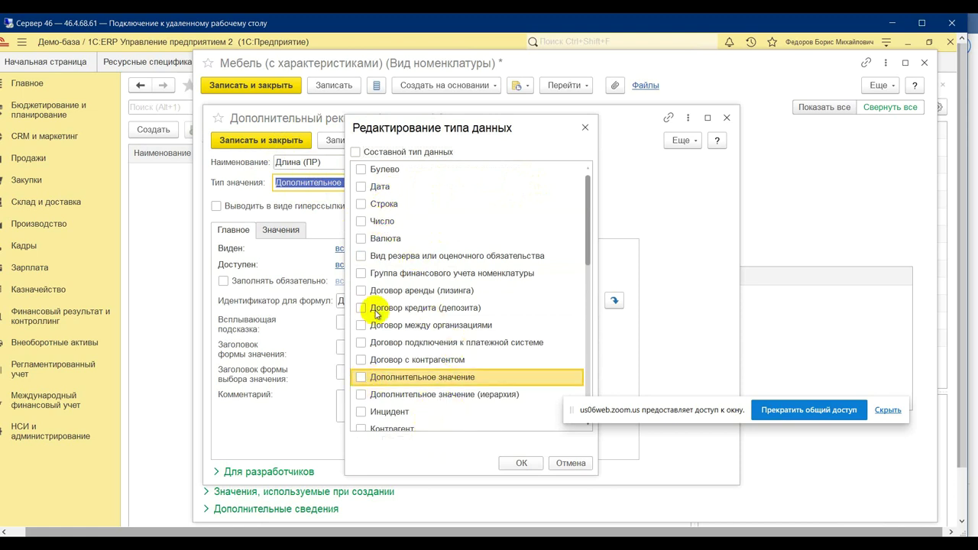
{"action": "left_click", "coordinate": [360, 221]}
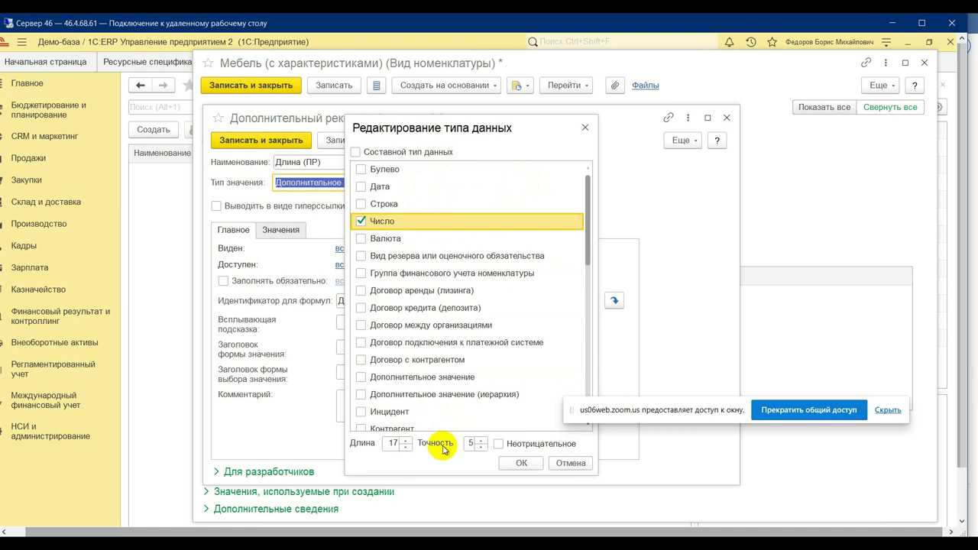
Set the number format of Длина (ПР) to length 5, precision 2, non-negative, and save and close the attribute
{"action": "left_click", "coordinate": [471, 443]}
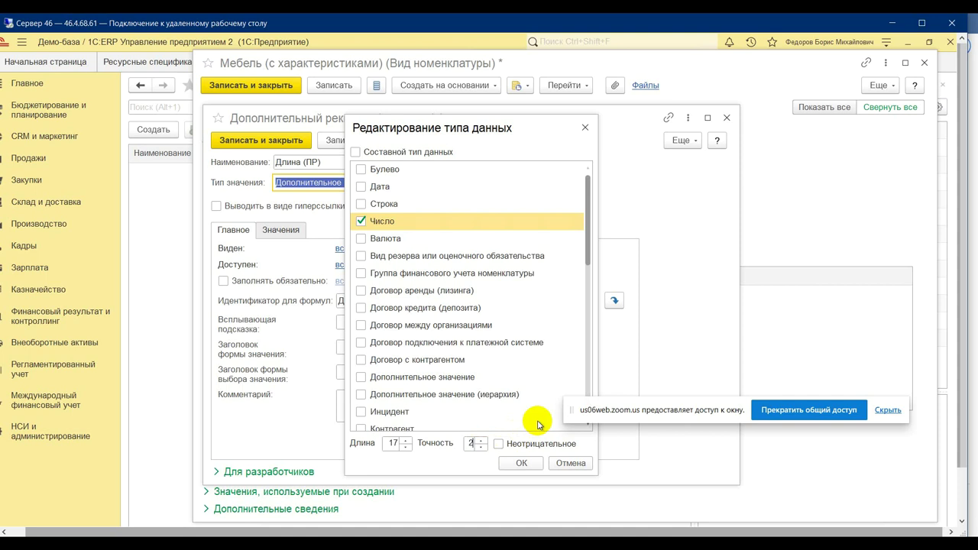
{"action": "left_click", "coordinate": [392, 443]}
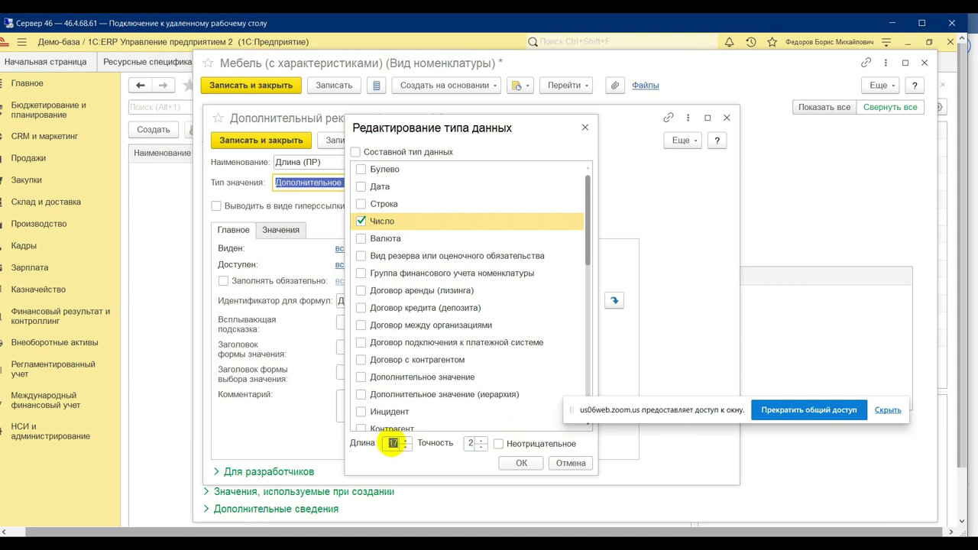
{"action": "left_click", "coordinate": [498, 444]}
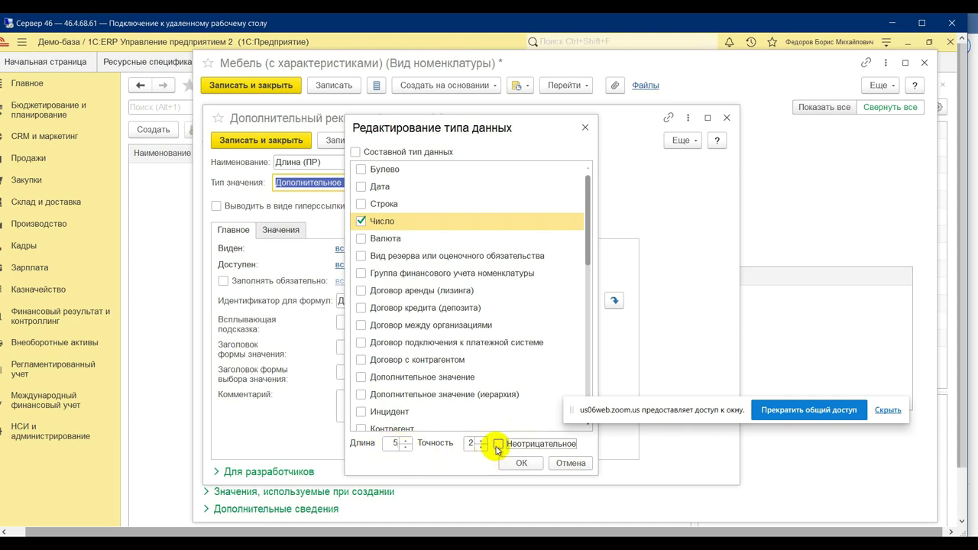
{"action": "left_click", "coordinate": [508, 466]}
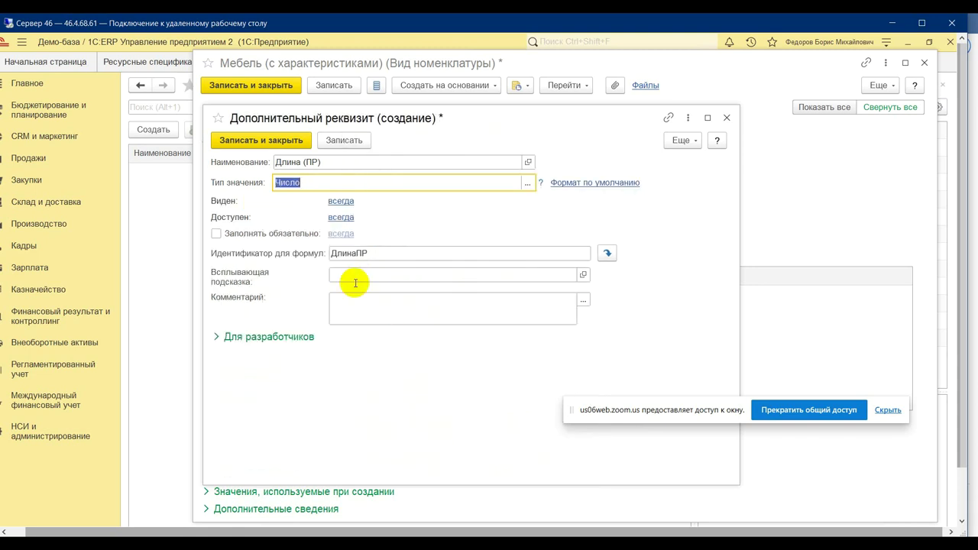
{"action": "left_click", "coordinate": [267, 140]}
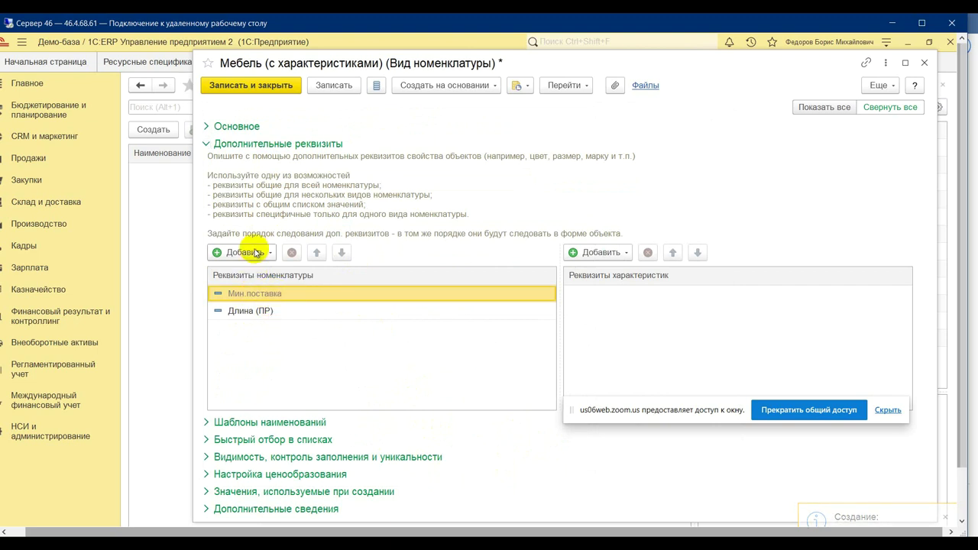
Add another kind-specific item attribute named "Ширина" and choose Число as its value type
{"action": "left_click", "coordinate": [259, 252]}
{"action": "left_click", "coordinate": [290, 271]}
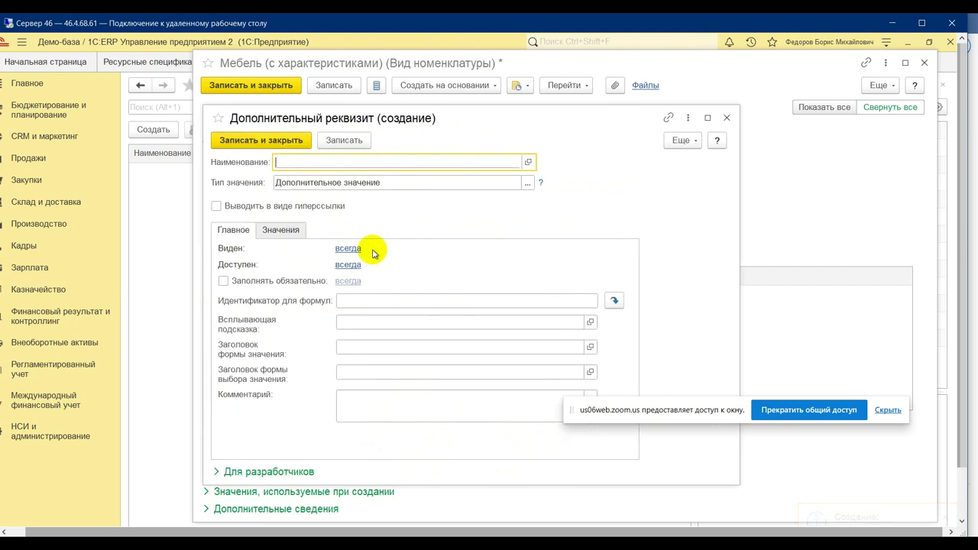
{"action": "type", "text": "Ширина"}
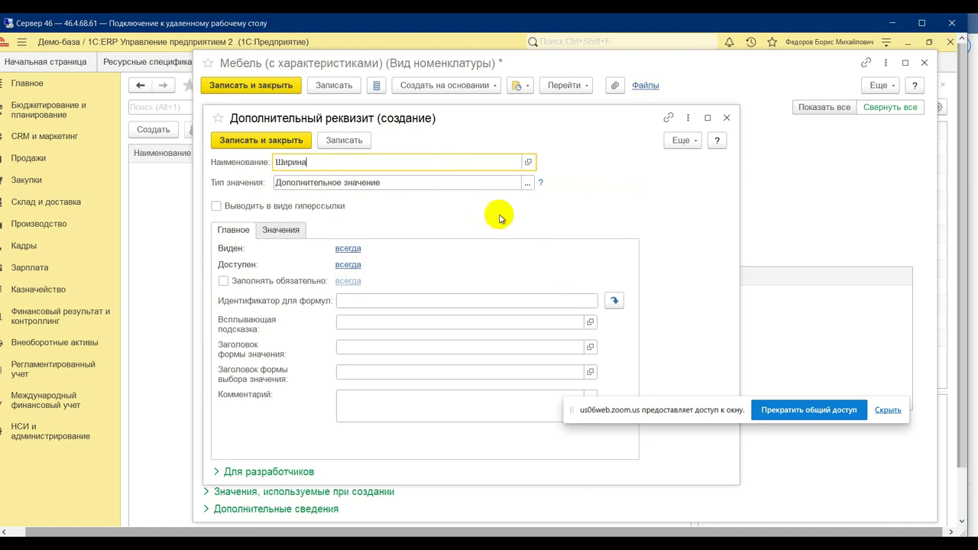
{"action": "left_click", "coordinate": [526, 184]}
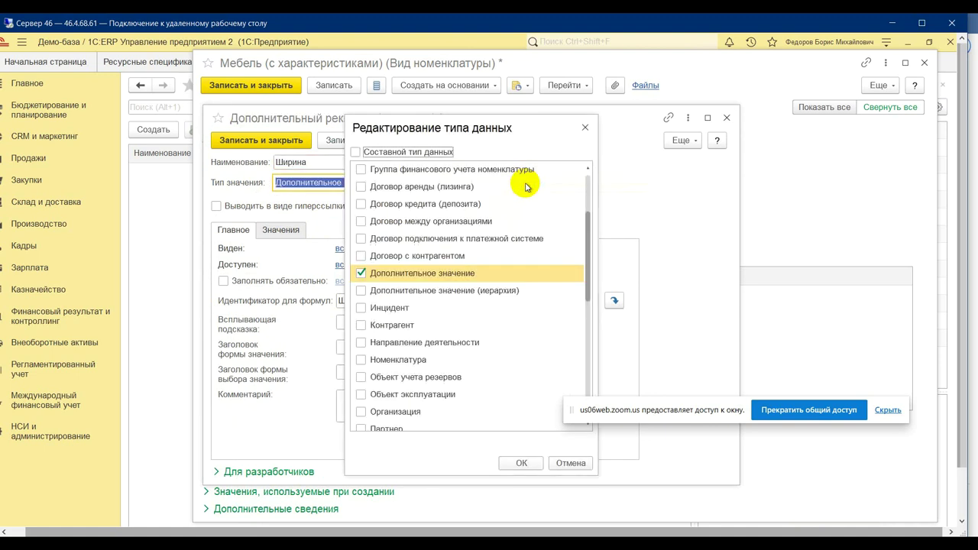
{"action": "left_click", "coordinate": [526, 186]}
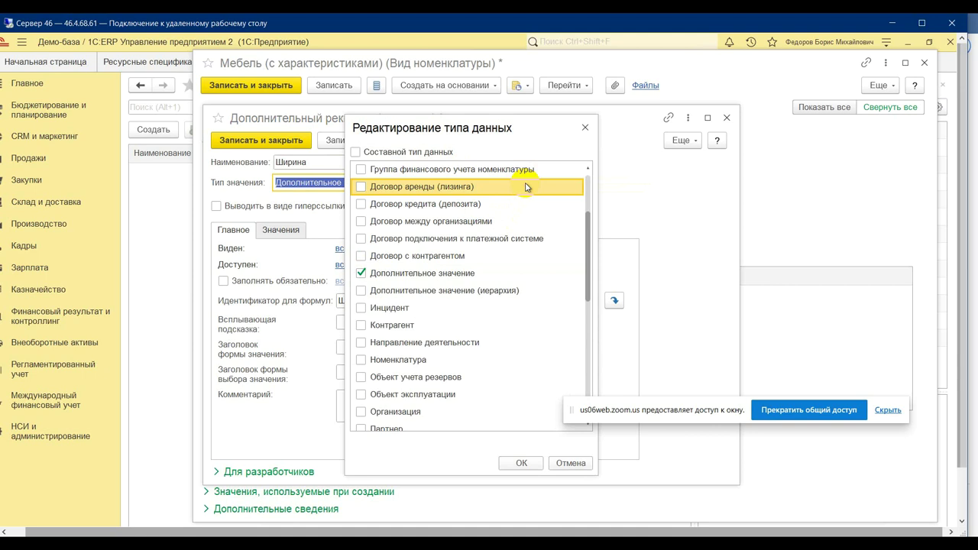
{"action": "scroll", "coordinate": [482, 233], "scroll_direction": "up", "scroll_amount": 2}
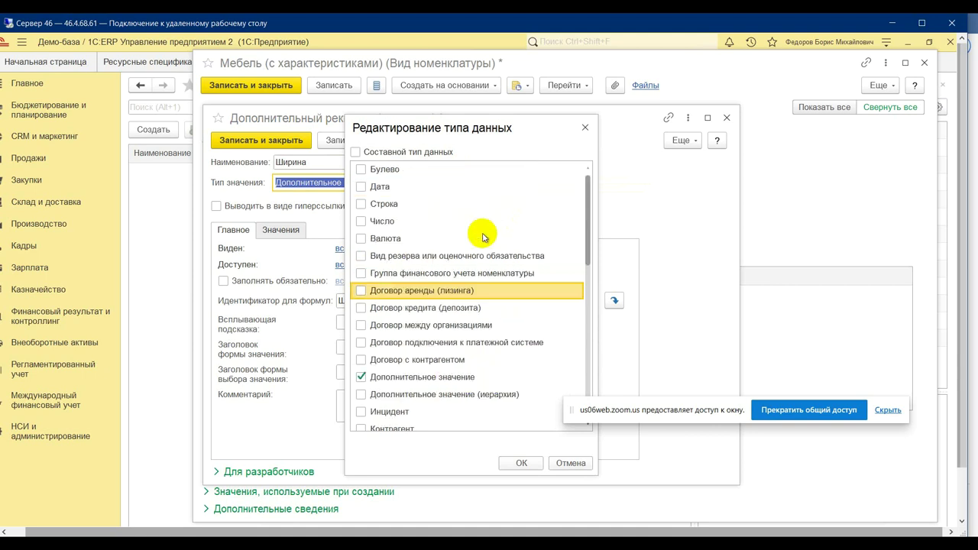
{"action": "left_click", "coordinate": [361, 221]}
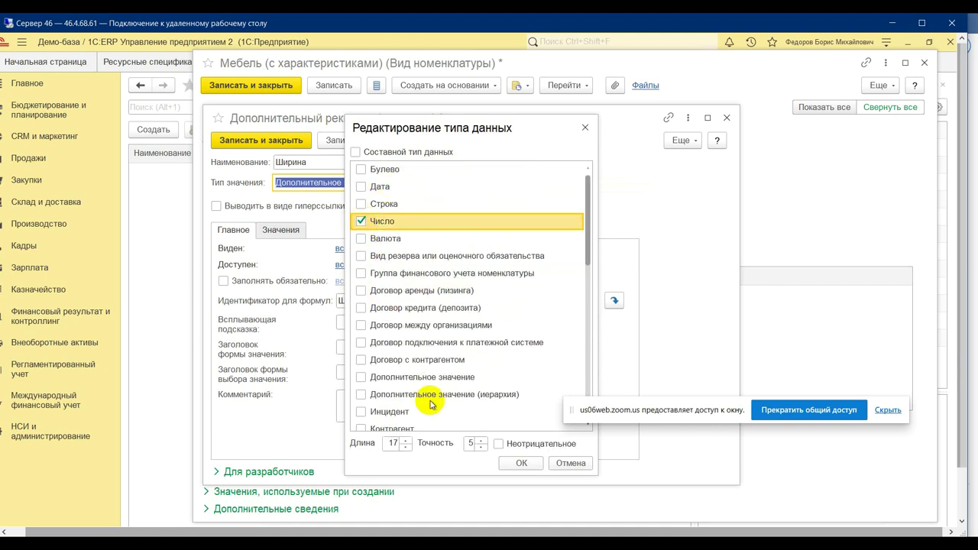
Set the number format of the Ширина attribute to length 5, precision 2, non-negative, and accept the data type
{"action": "scroll", "coordinate": [509, 389], "scroll_direction": "down", "scroll_amount": 10}
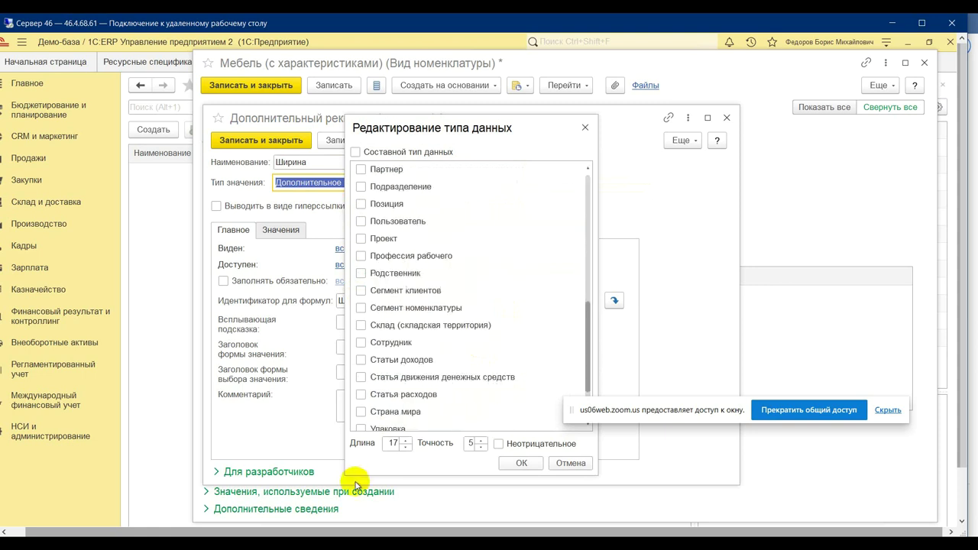
{"action": "left_click", "coordinate": [391, 443]}
{"action": "type", "text": "5"}
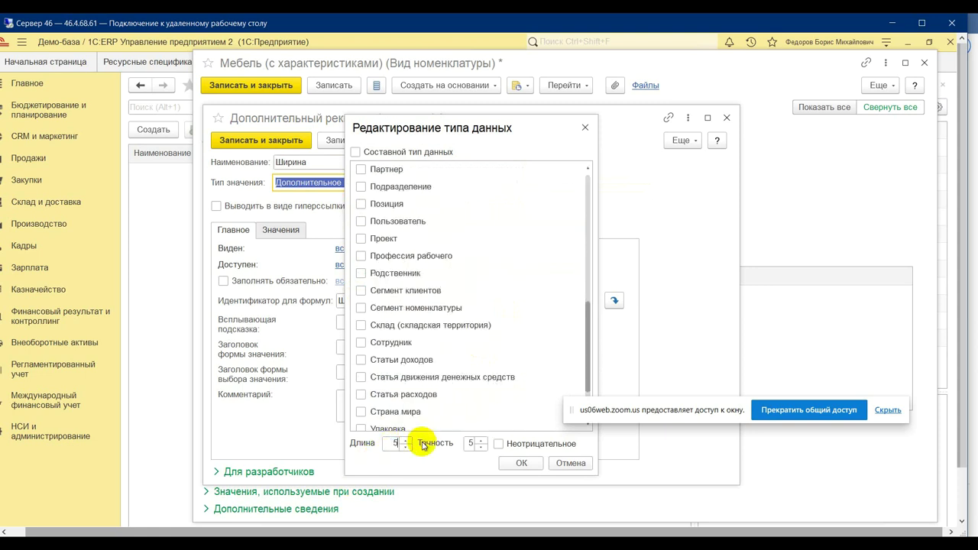
{"action": "left_click", "coordinate": [470, 443]}
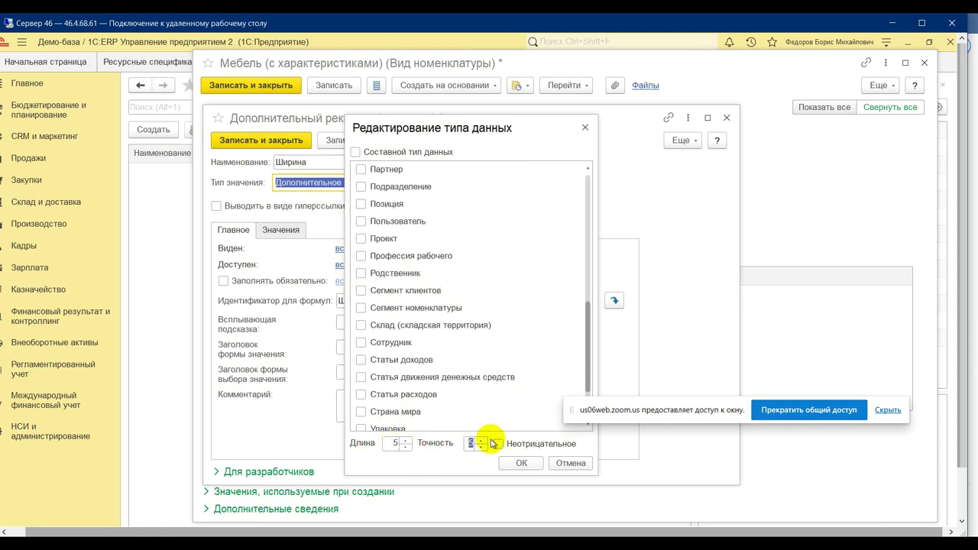
{"action": "type", "text": "2"}
{"action": "left_click", "coordinate": [498, 443]}
{"action": "left_click", "coordinate": [510, 463]}
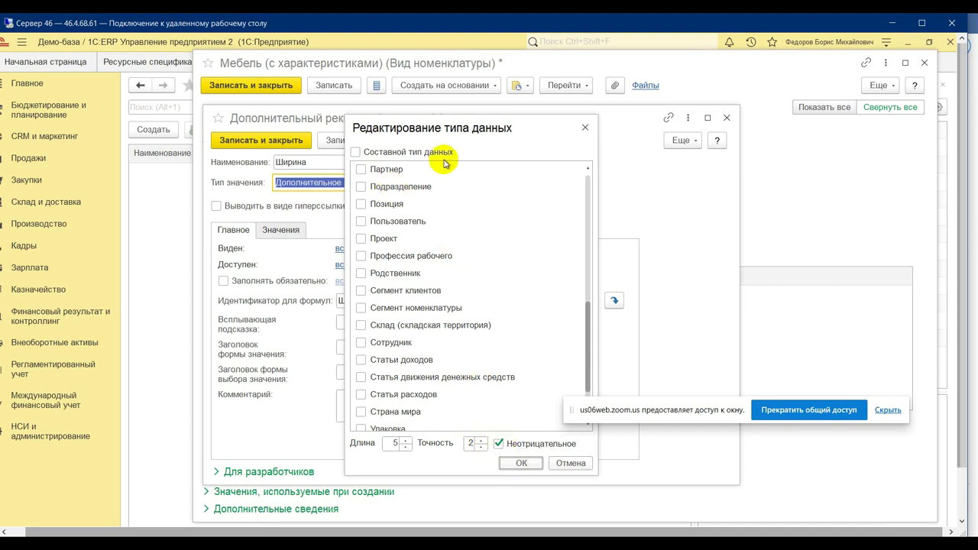
Rename the new Ширина attribute to "Ширина (ПР)", then save and close it
{"action": "left_click", "coordinate": [518, 464]}
{"action": "left_click", "coordinate": [318, 159]}
{"action": "left_click", "coordinate": [325, 162]}
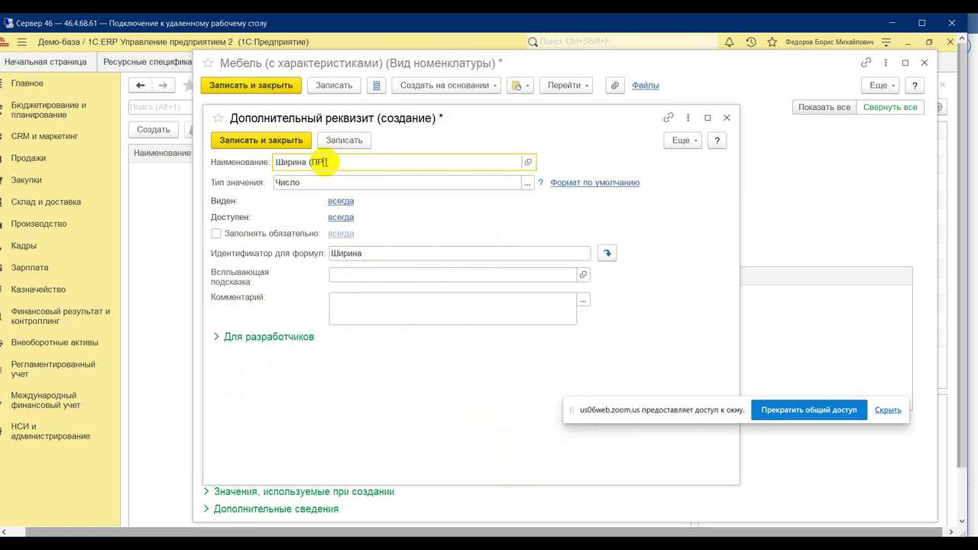
{"action": "type", "text": "(ПР)"}
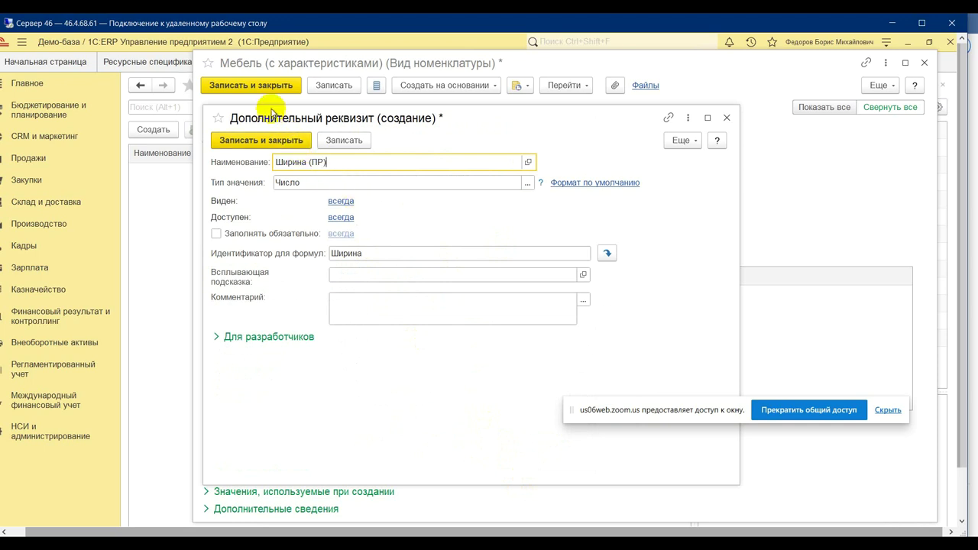
{"action": "left_click", "coordinate": [260, 140]}
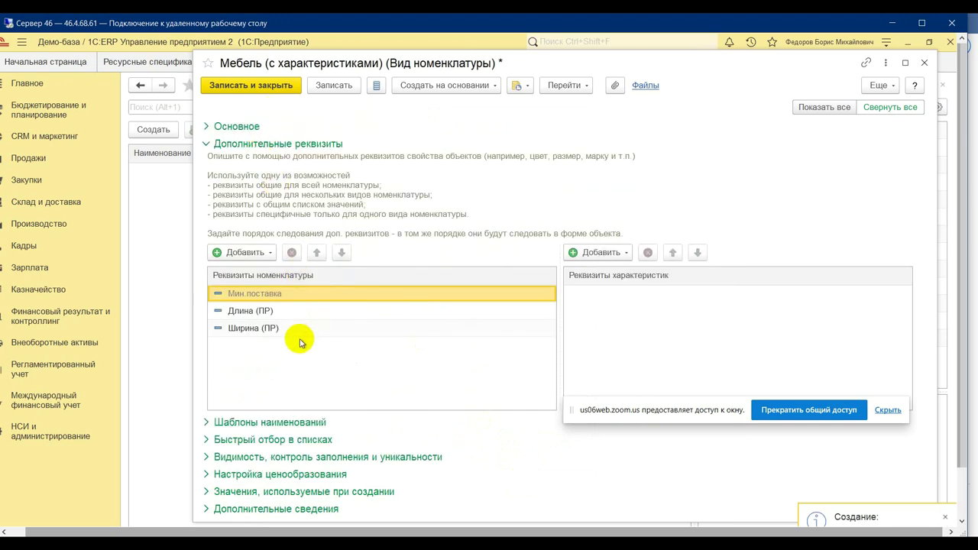
Add another kind-specific item attribute named "Высота (ПР)" and choose Число as its value type
{"action": "left_click", "coordinate": [270, 253]}
{"action": "left_click", "coordinate": [279, 273]}
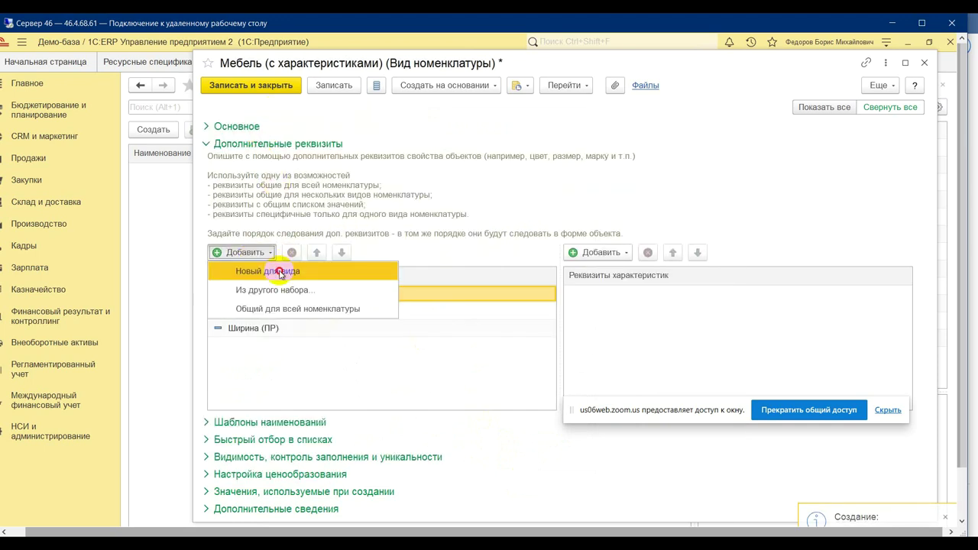
{"action": "type", "text": "Высота (ПР"}
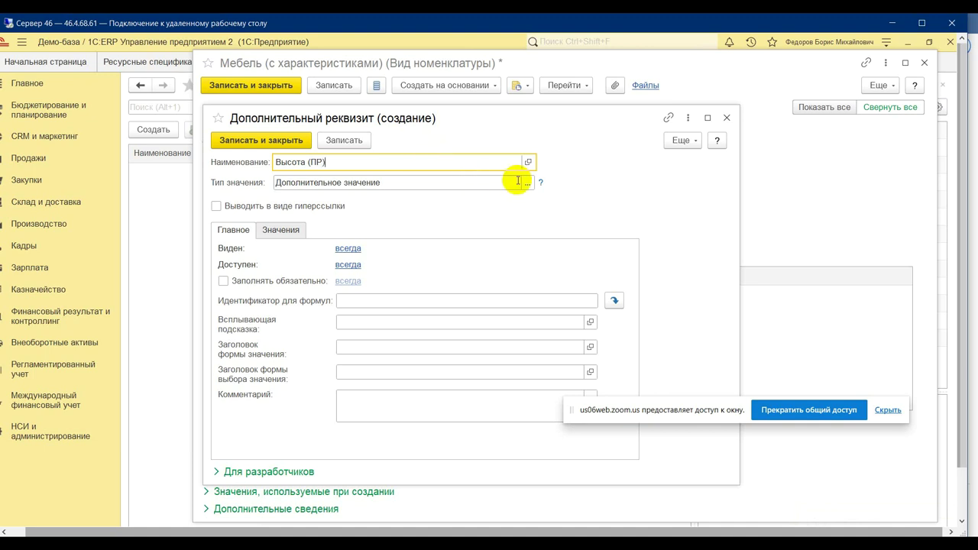
{"action": "left_click", "coordinate": [526, 183]}
{"action": "left_click", "coordinate": [360, 273]}
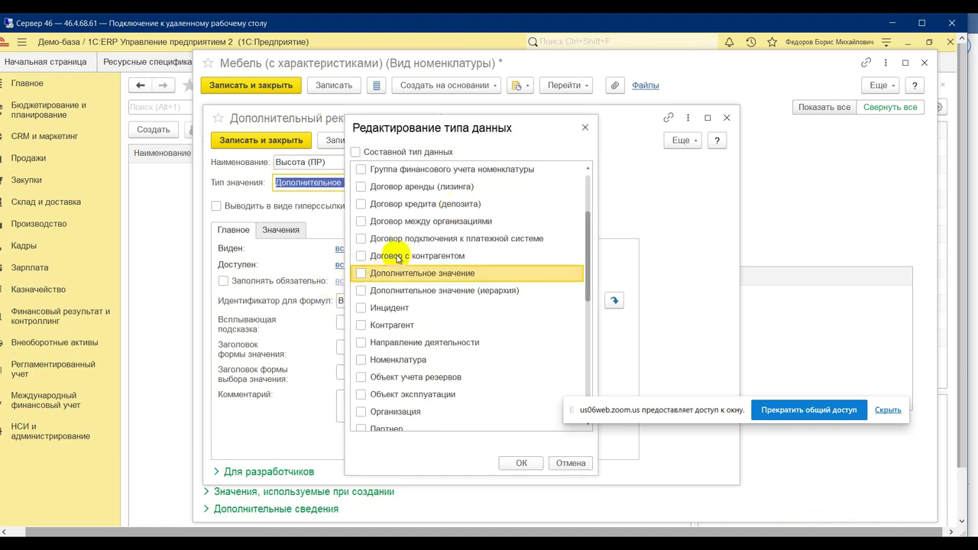
{"action": "scroll", "coordinate": [397, 249], "scroll_direction": "up", "scroll_amount": 2}
{"action": "left_click", "coordinate": [360, 221]}
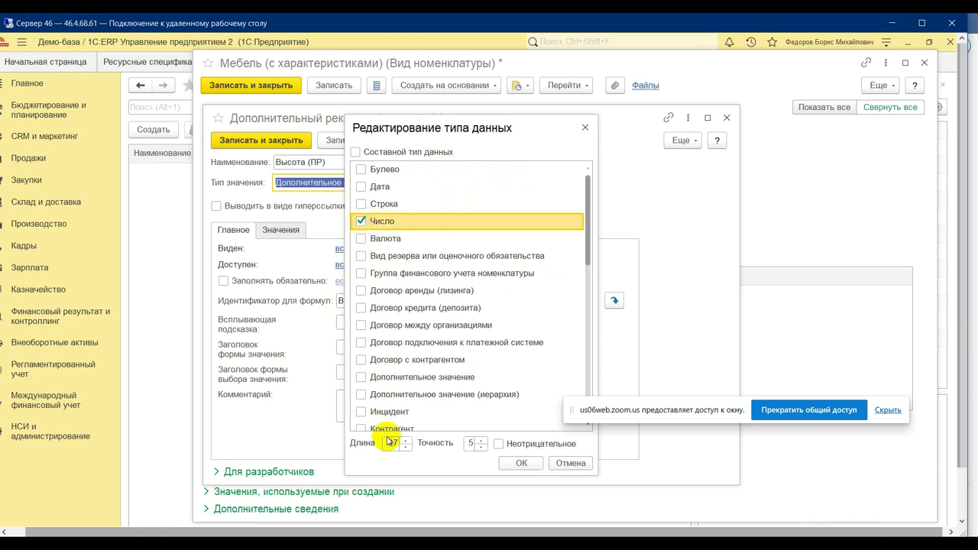
Set the number format of Высота (ПР) to length 5, precision 2, non-negative, and save and close the attribute
{"action": "type", "text": "5"}
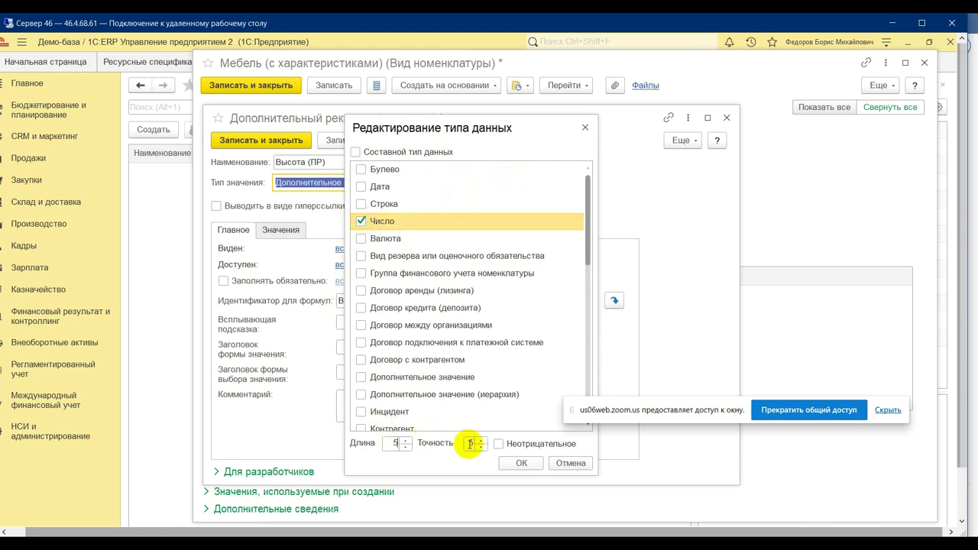
{"action": "double_click", "coordinate": [469, 443]}
{"action": "type", "text": "3"}
{"action": "left_click", "coordinate": [500, 444]}
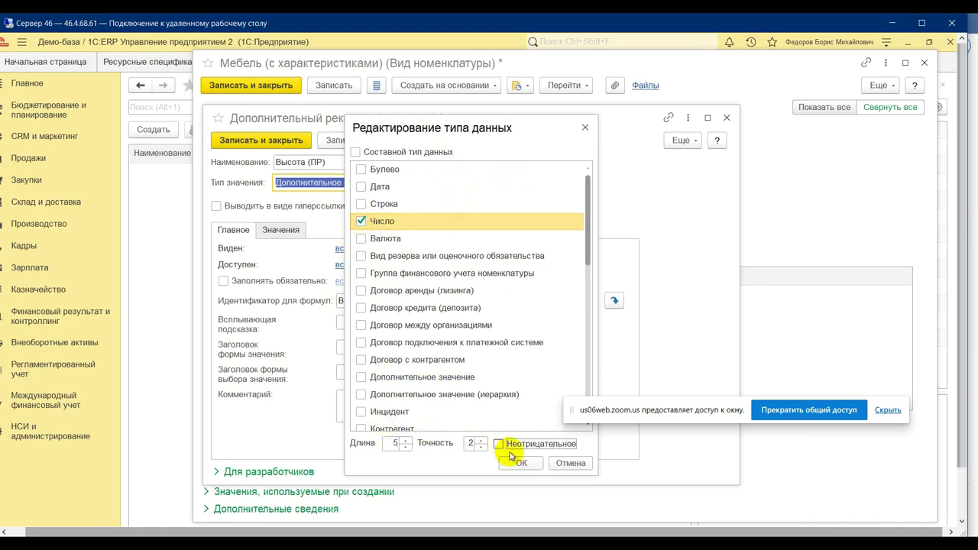
{"action": "left_click", "coordinate": [521, 463]}
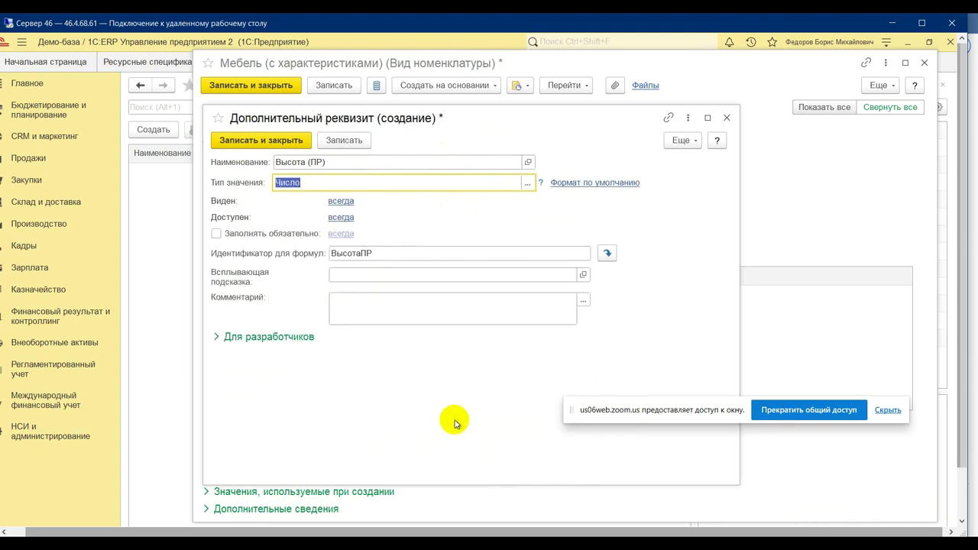
{"action": "left_click", "coordinate": [261, 141]}
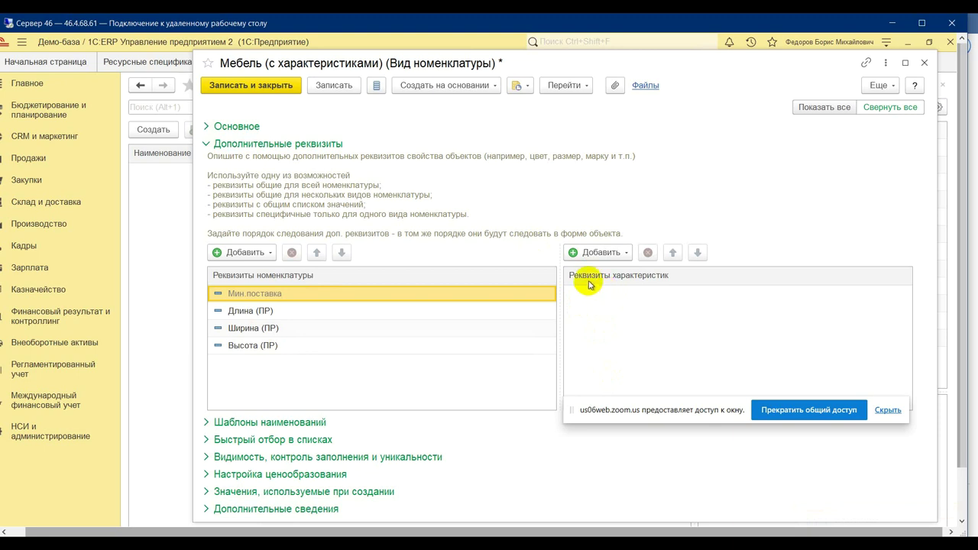
Add the Цвет attribute from the Краски item set to the characteristic attributes, keeping it as is
{"action": "left_click", "coordinate": [625, 253]}
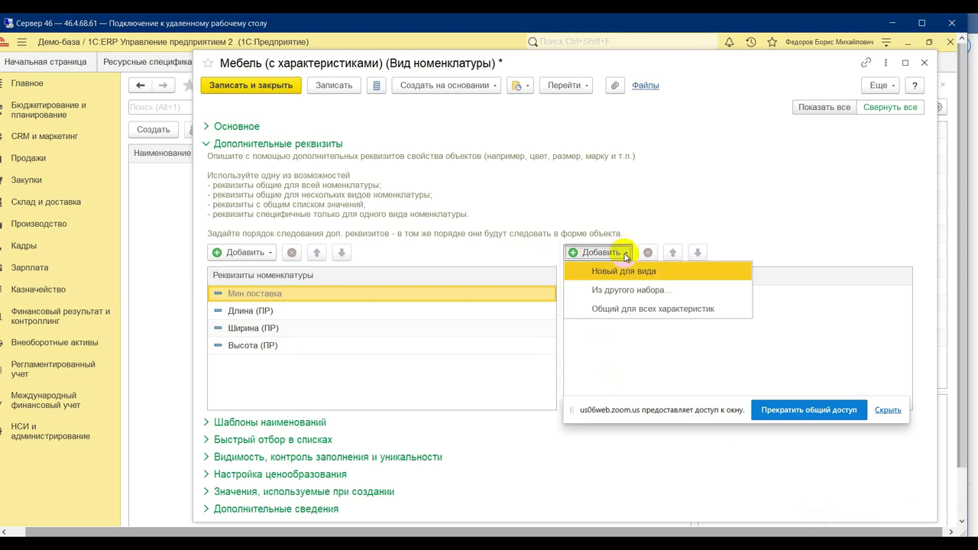
{"action": "left_click", "coordinate": [643, 298]}
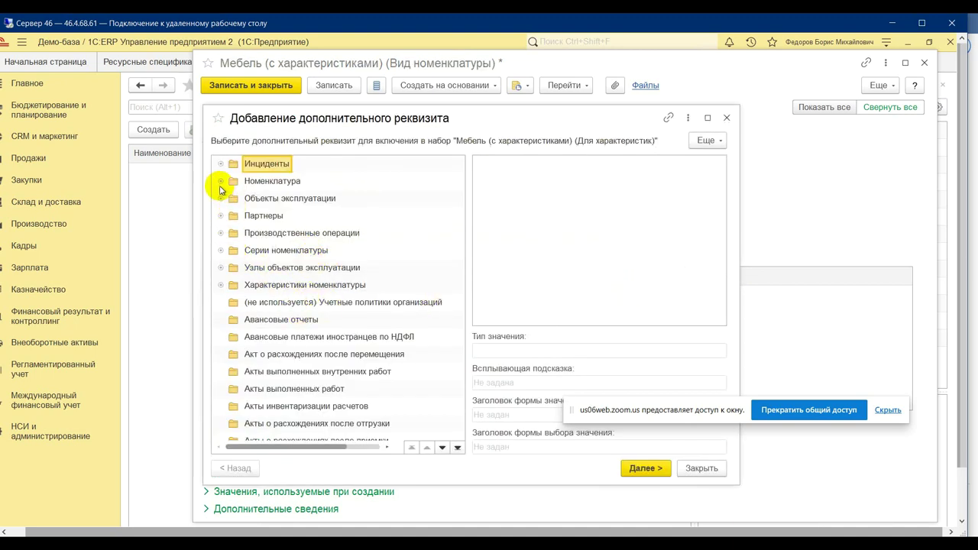
{"action": "left_click", "coordinate": [220, 182]}
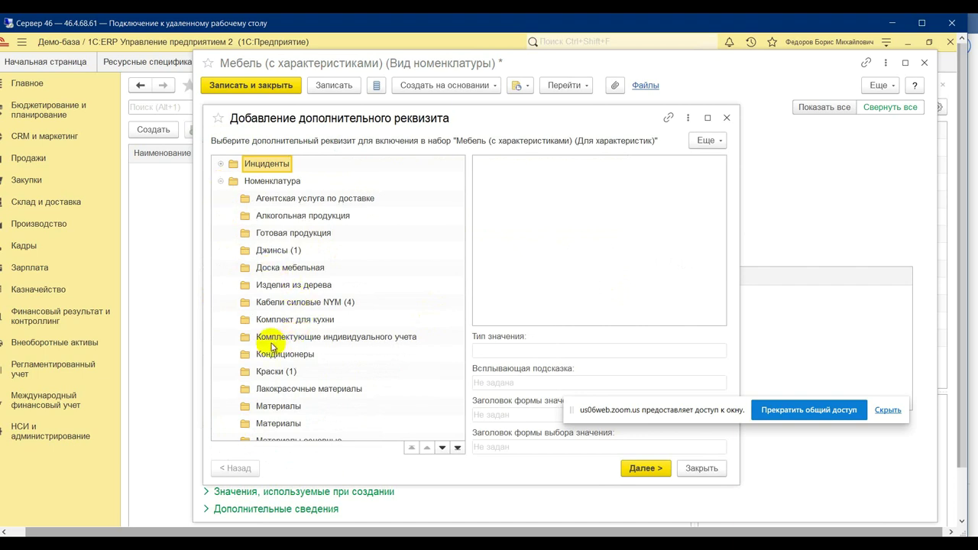
{"action": "left_click", "coordinate": [271, 371]}
{"action": "double_click", "coordinate": [508, 170]}
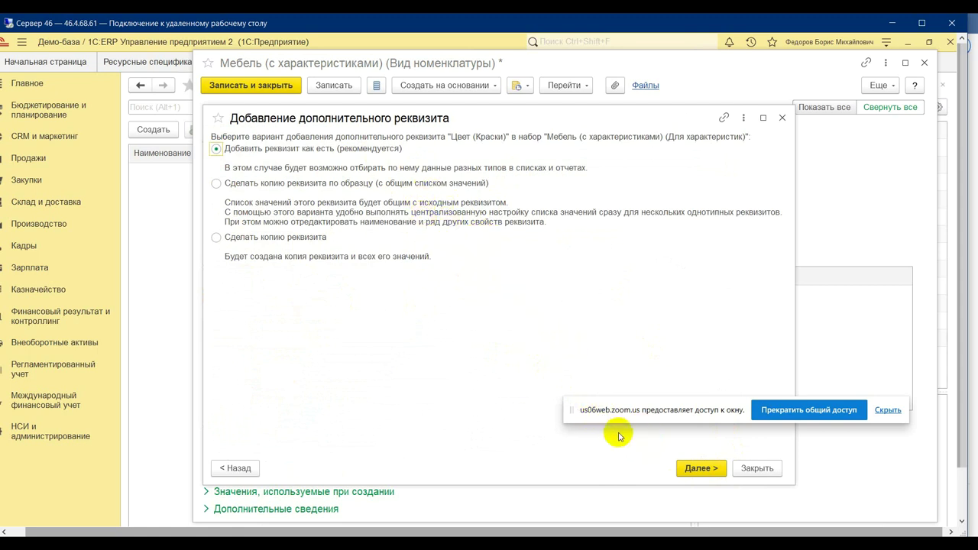
{"action": "left_click", "coordinate": [688, 470]}
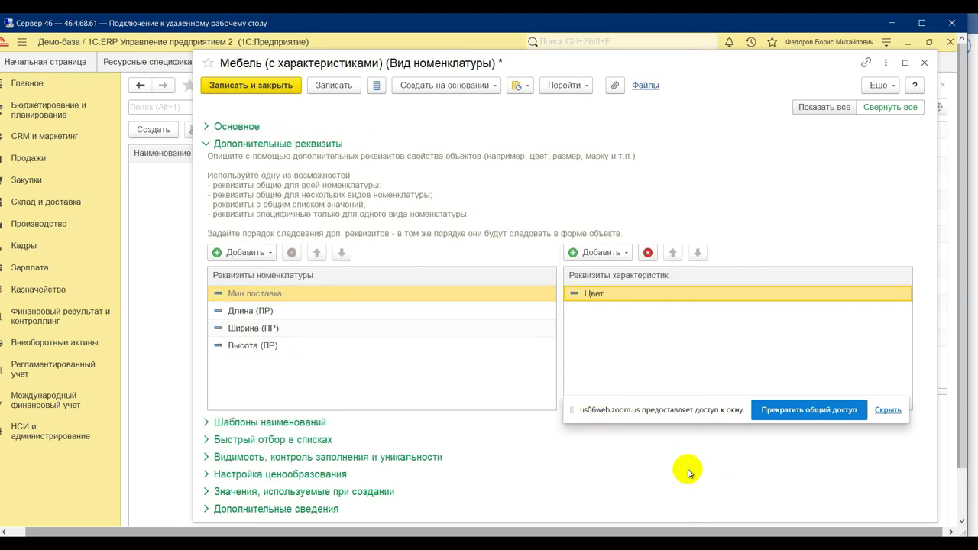
Add a kind-specific characteristic attribute named "Лак" with the value type Булево, and save and close it
{"action": "left_click", "coordinate": [599, 254]}
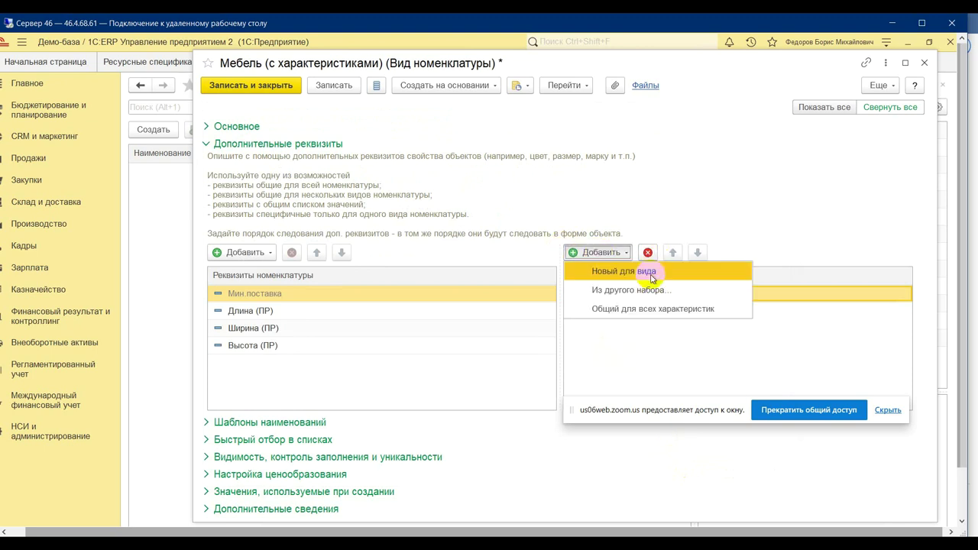
{"action": "left_click", "coordinate": [650, 276]}
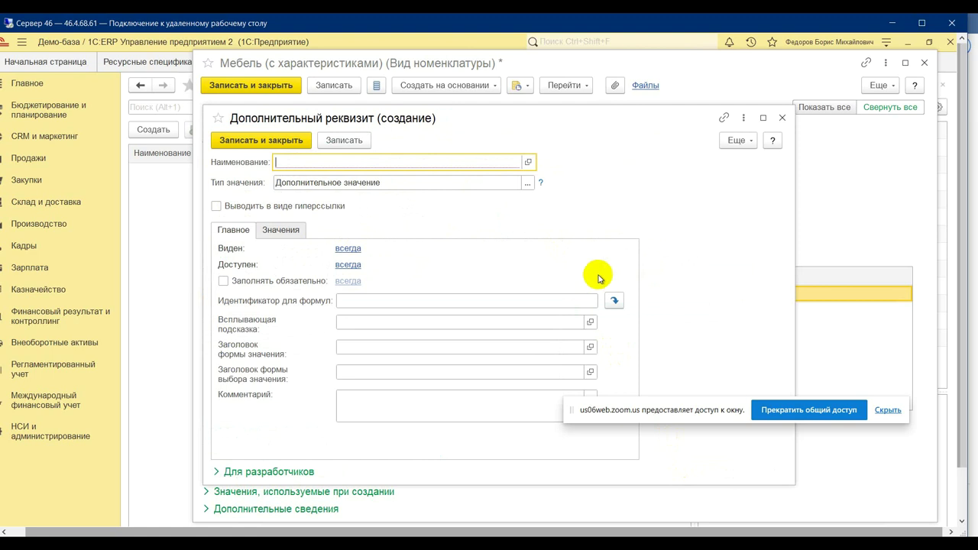
{"action": "type", "text": "Лак"}
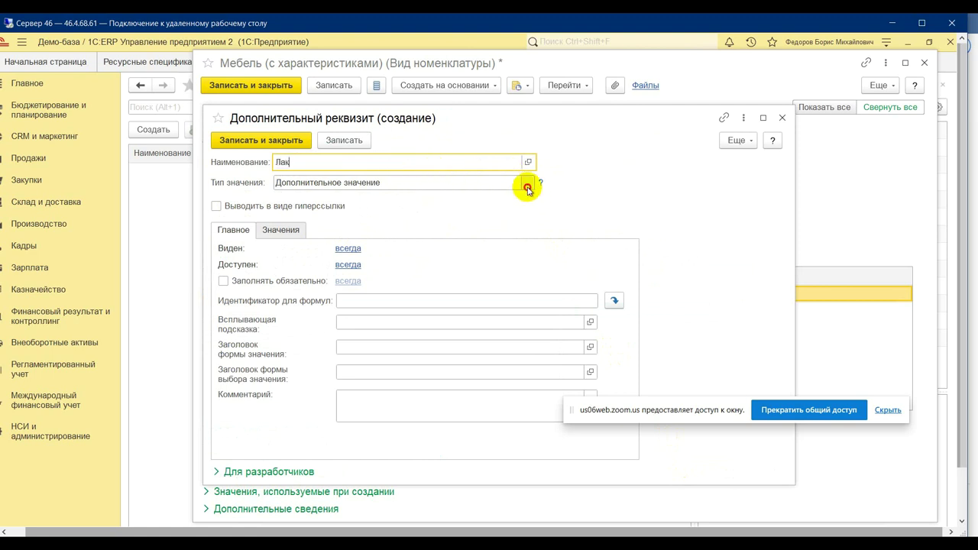
{"action": "left_click", "coordinate": [527, 184]}
{"action": "left_click", "coordinate": [389, 272]}
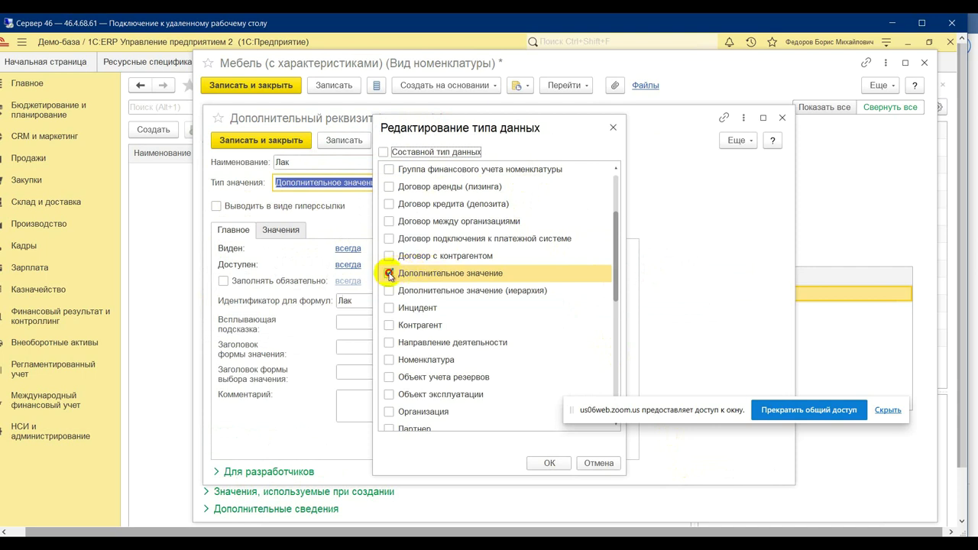
{"action": "scroll", "coordinate": [523, 229], "scroll_direction": "up", "scroll_amount": 3}
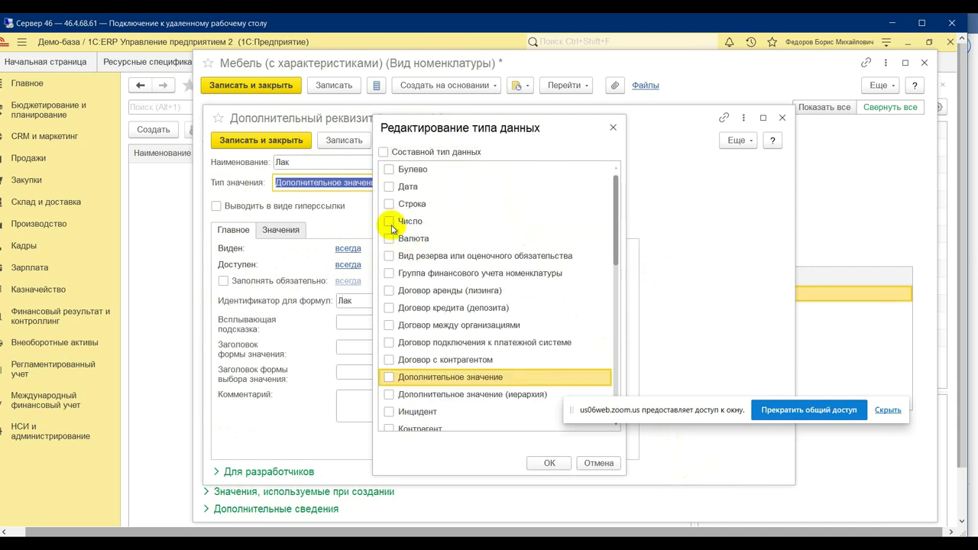
{"action": "left_click", "coordinate": [390, 176]}
{"action": "left_click", "coordinate": [389, 169]}
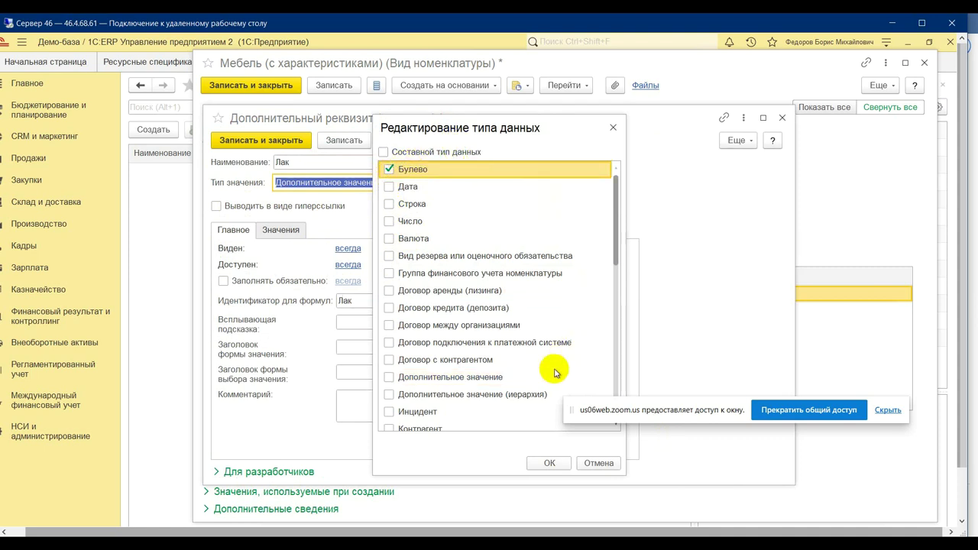
{"action": "left_click", "coordinate": [549, 463]}
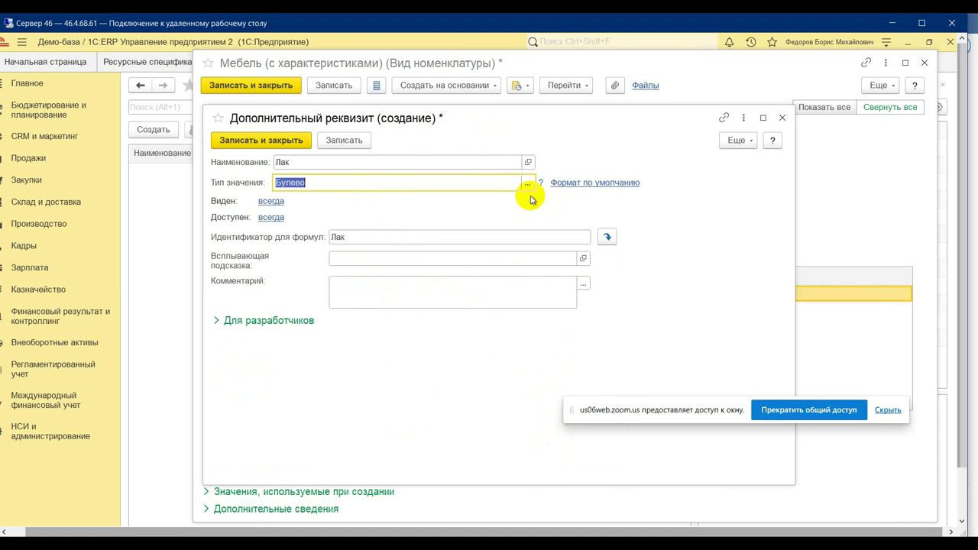
{"action": "left_click", "coordinate": [290, 141]}
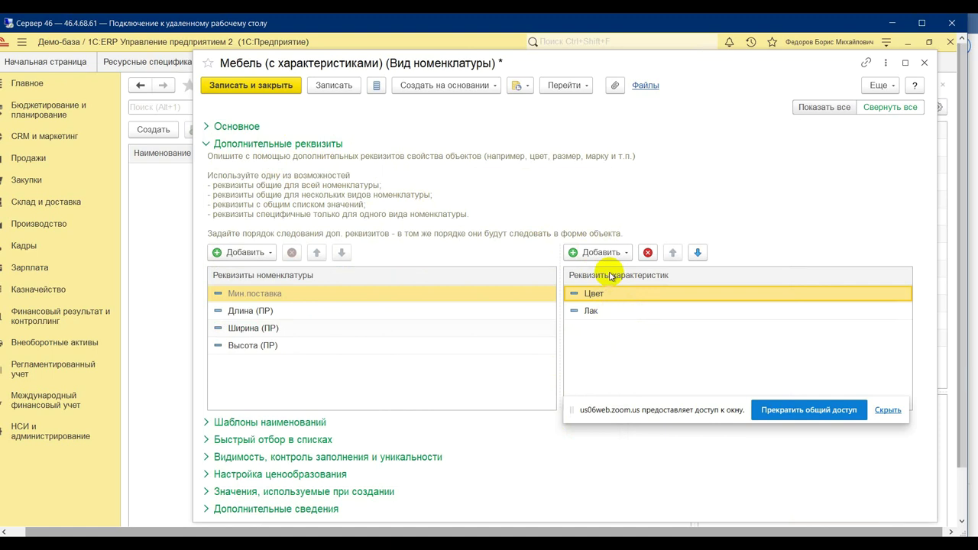
Add a kind-specific item attribute named "Тип изделия" and record it so that a new value can be created
{"action": "left_click", "coordinate": [248, 252]}
{"action": "left_click", "coordinate": [300, 278]}
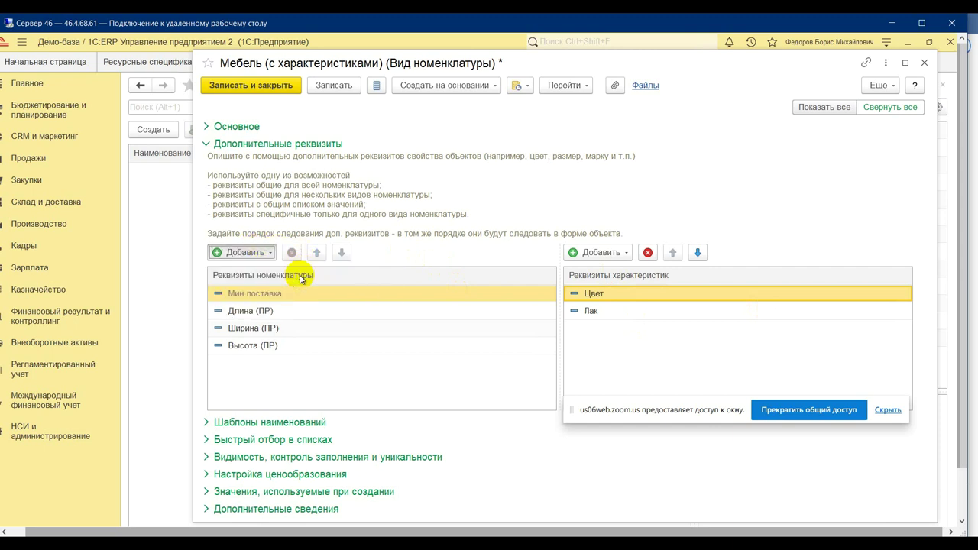
{"action": "type", "text": "Т"}
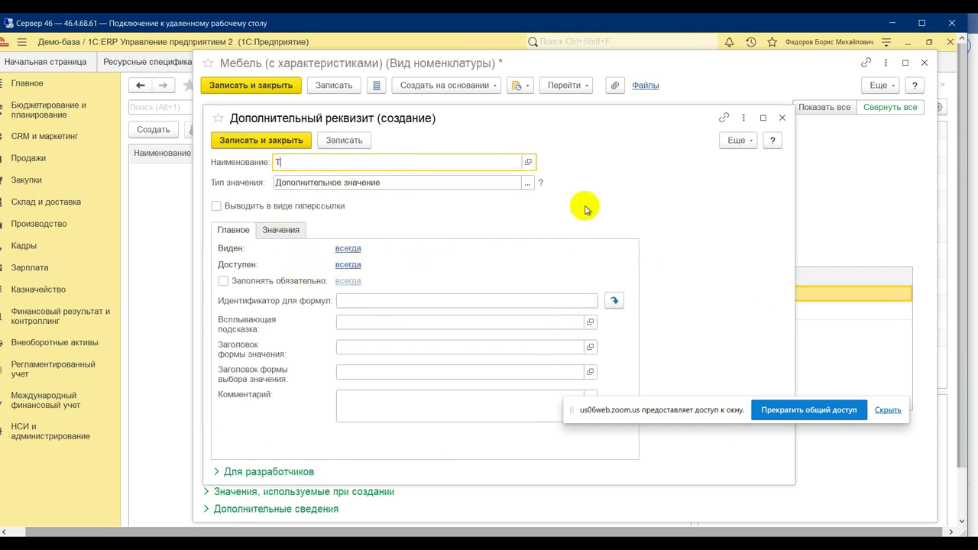
{"action": "type", "text": "ип изделия"}
{"action": "left_click", "coordinate": [290, 230]}
{"action": "left_click", "coordinate": [250, 257]}
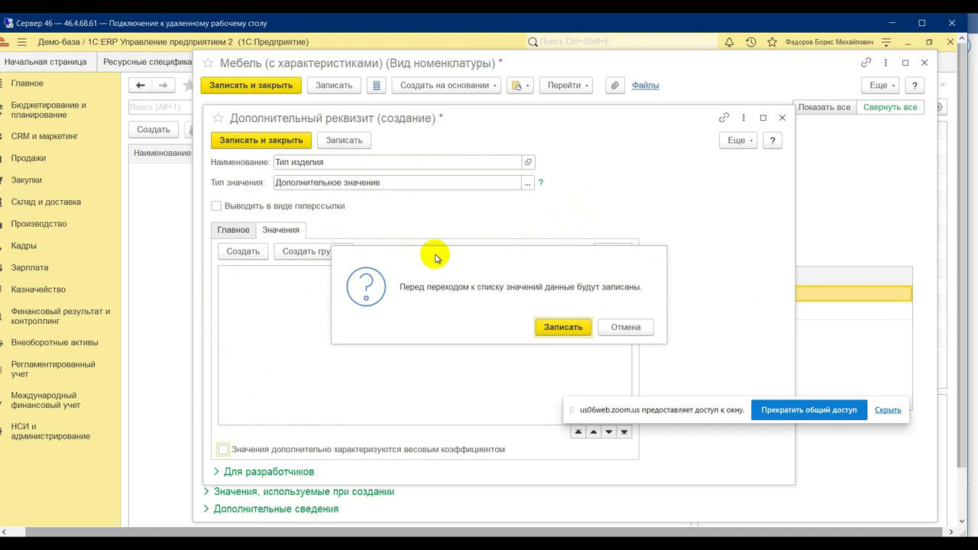
{"action": "left_click", "coordinate": [580, 329]}
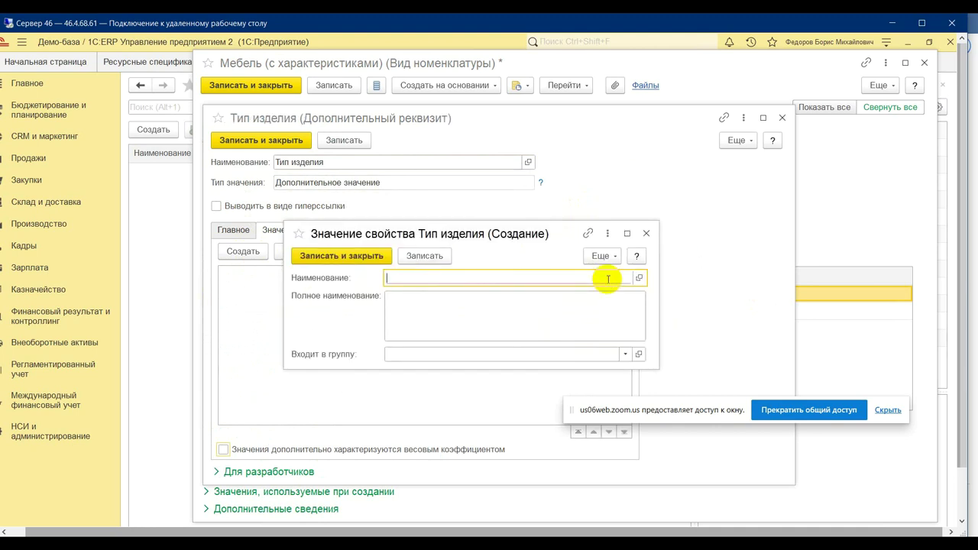
Name the new Тип изделия value "Шкаф" and save and close it
{"action": "type", "text": "Шкаф"}
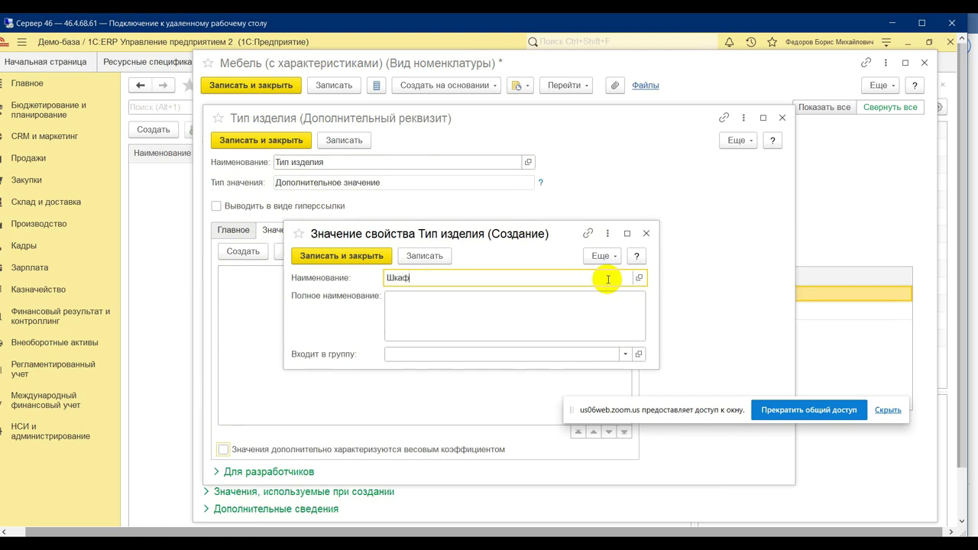
{"action": "left_click", "coordinate": [347, 259]}
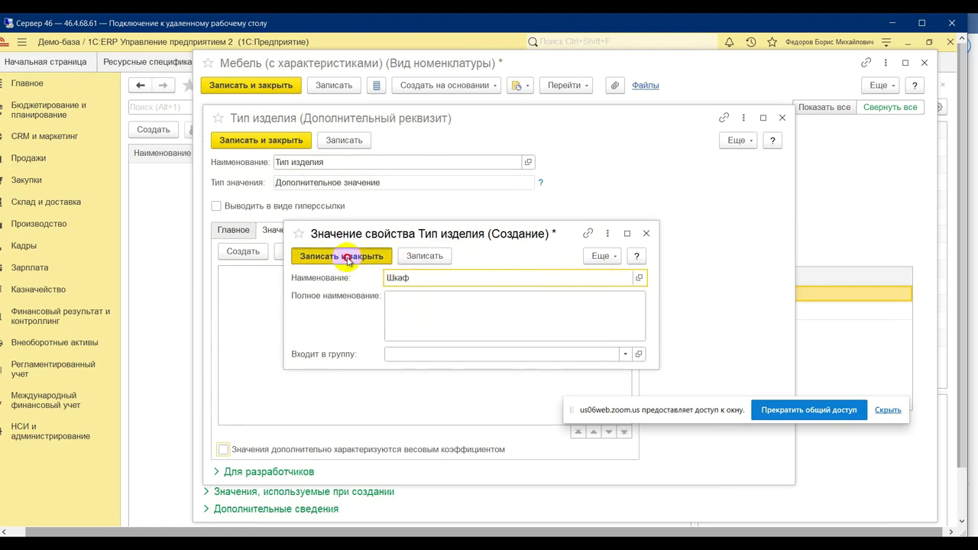
{"action": "left_click", "coordinate": [347, 260]}
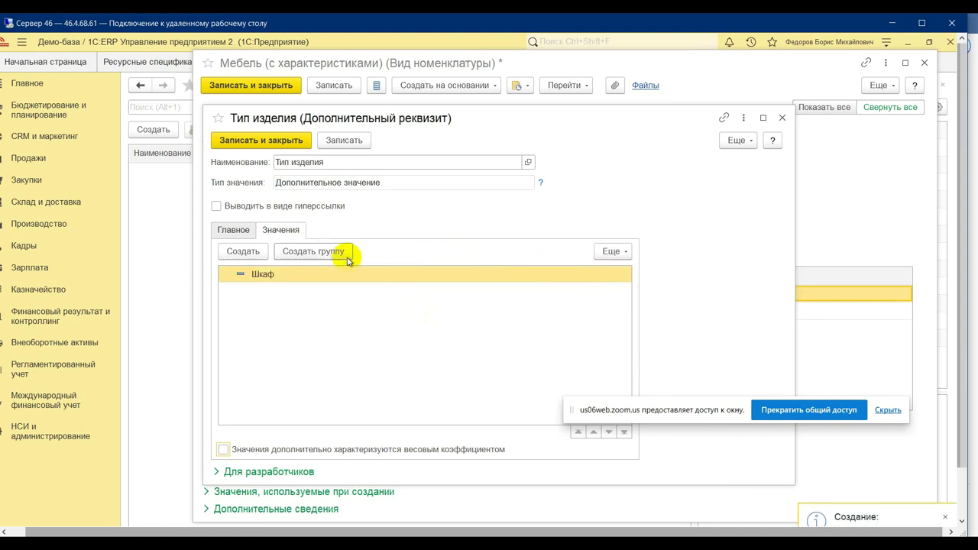
Create a second Тип изделия value named "Стол", save and close it, and close the attribute's window
{"action": "left_click", "coordinate": [242, 252]}
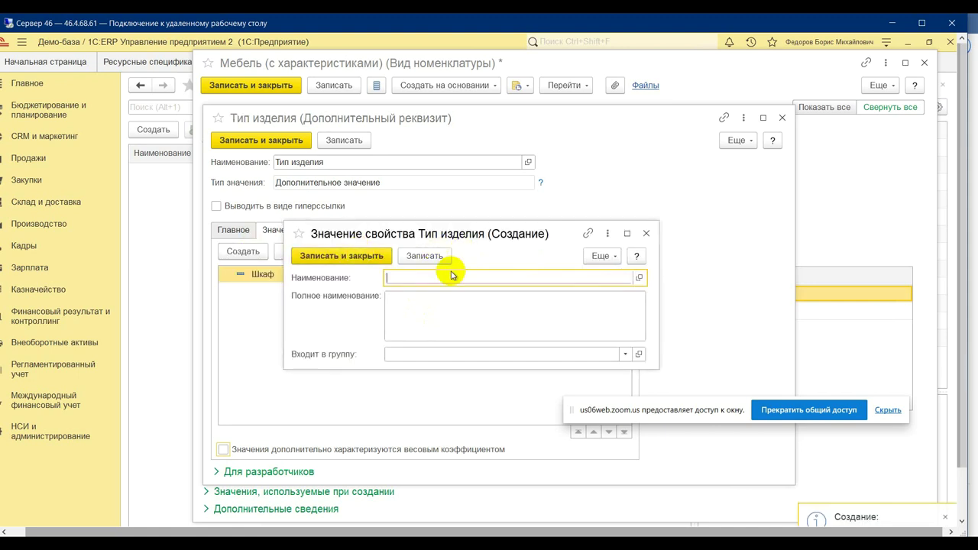
{"action": "type", "text": "стол"}
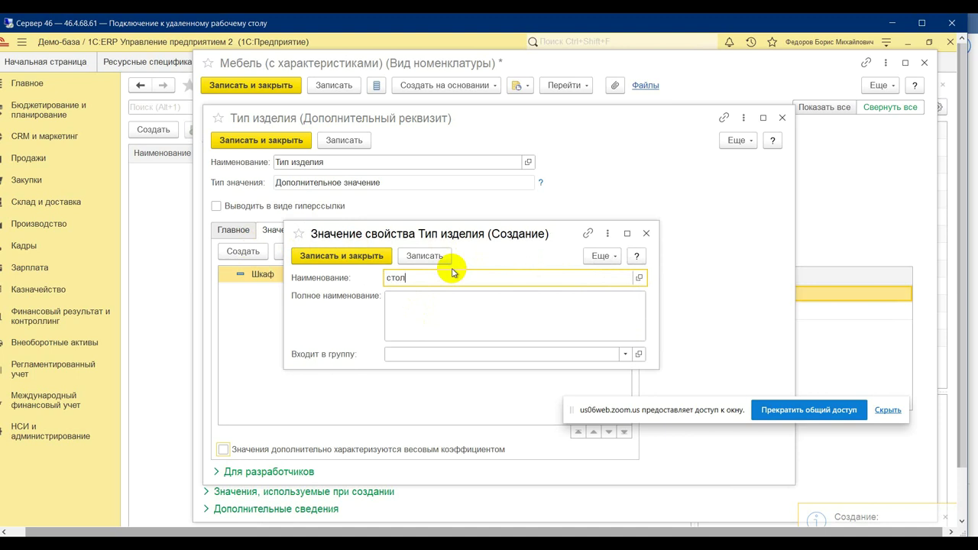
{"action": "key", "text": "Left"}
{"action": "key", "text": "Left"}
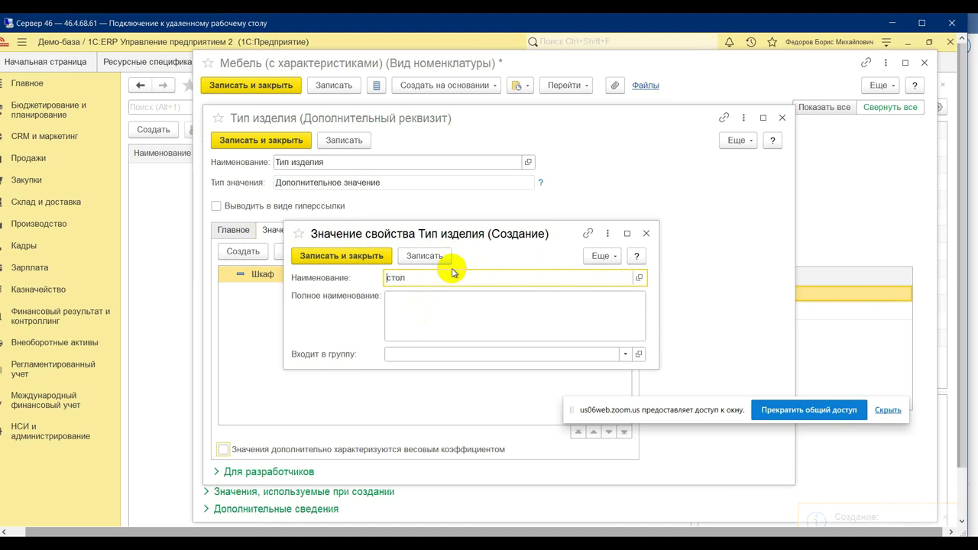
{"action": "key", "text": "Delete"}
{"action": "type", "text": "С"}
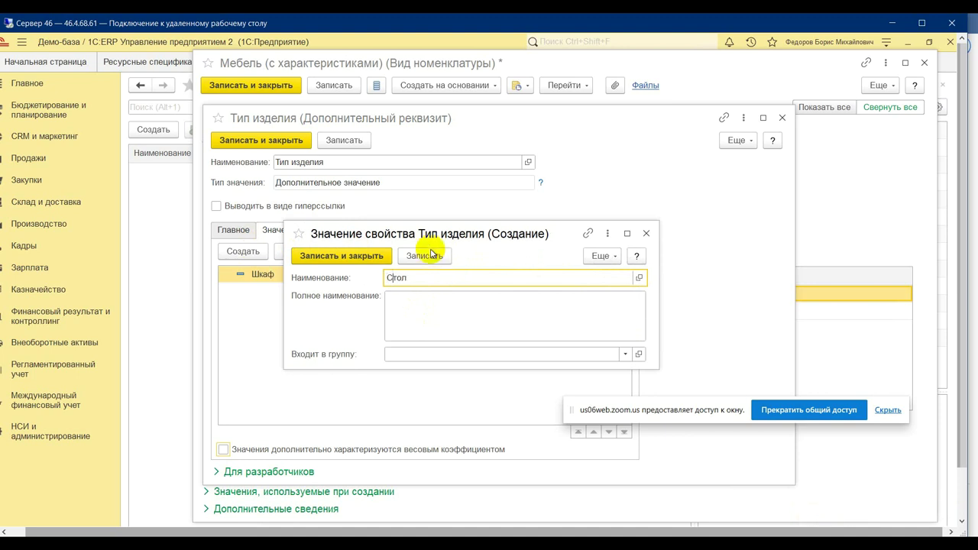
{"action": "left_click", "coordinate": [369, 256]}
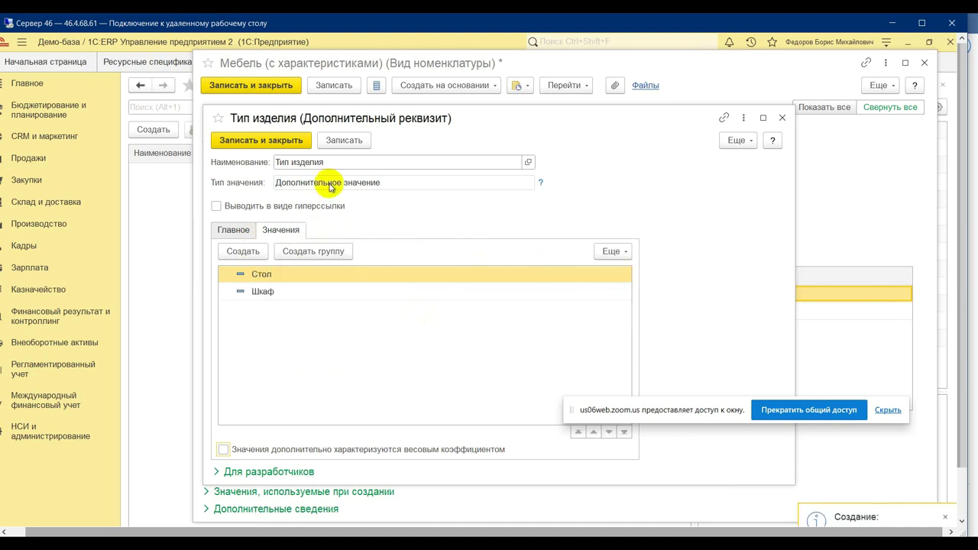
{"action": "left_click", "coordinate": [782, 119]}
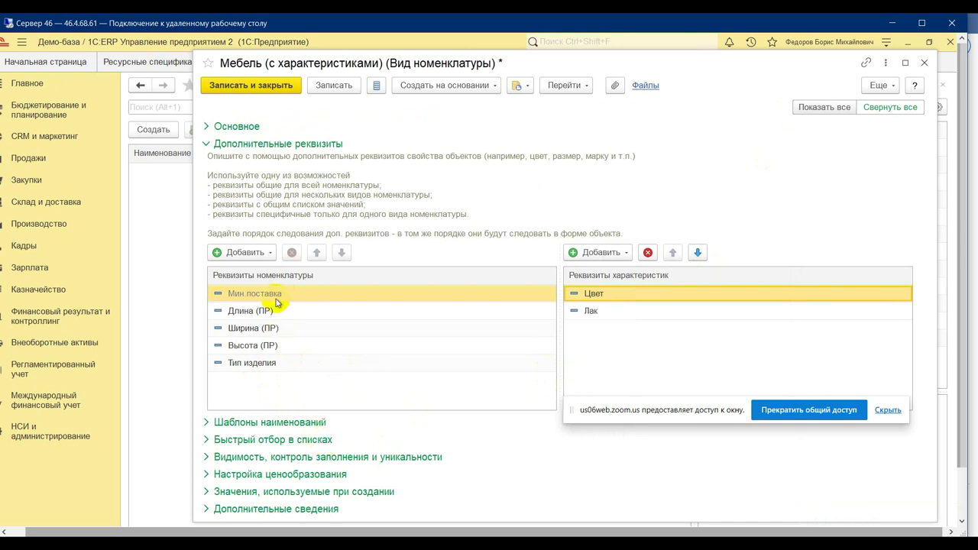
Open the formula editor for the item's working name template, agreeing to record the item kind
{"action": "left_click", "coordinate": [206, 144]}
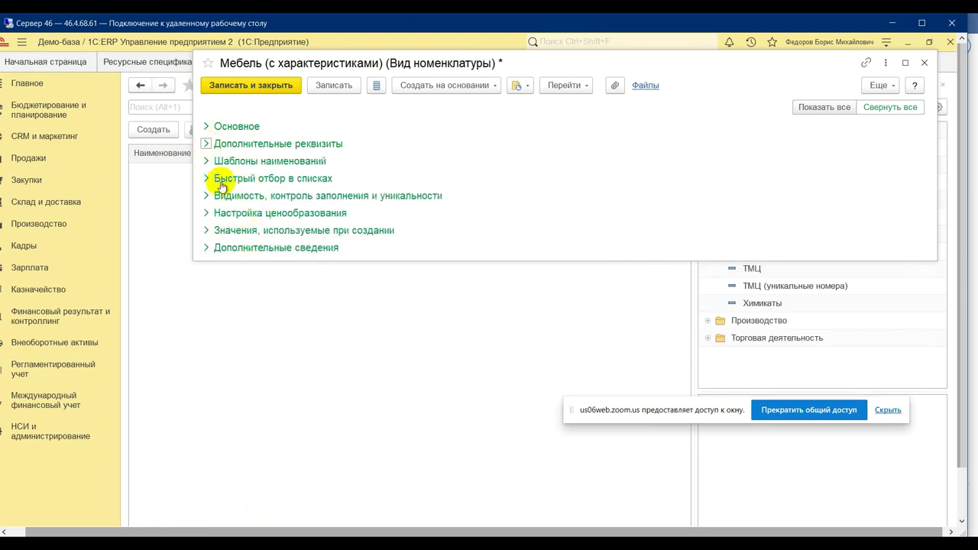
{"action": "left_click", "coordinate": [329, 198]}
{"action": "left_click", "coordinate": [330, 197]}
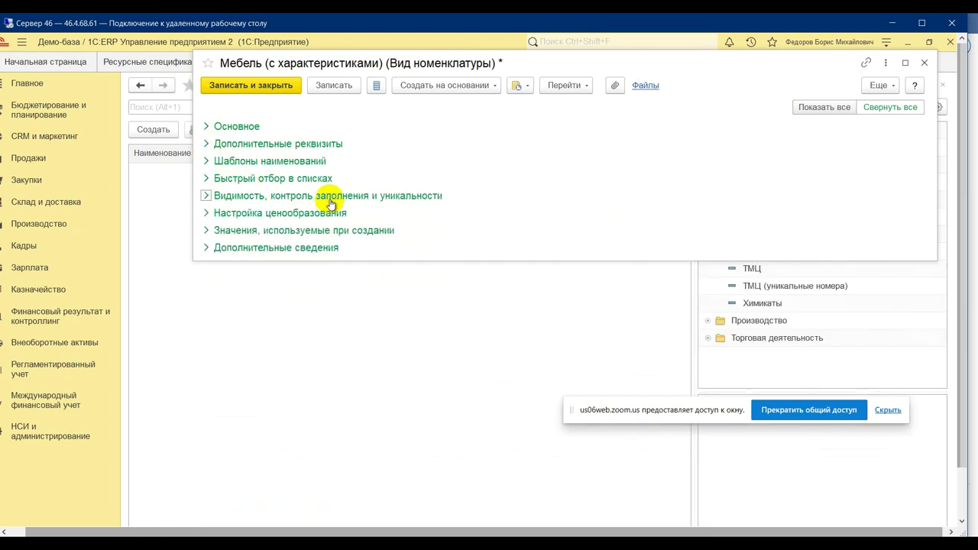
{"action": "left_click", "coordinate": [301, 160]}
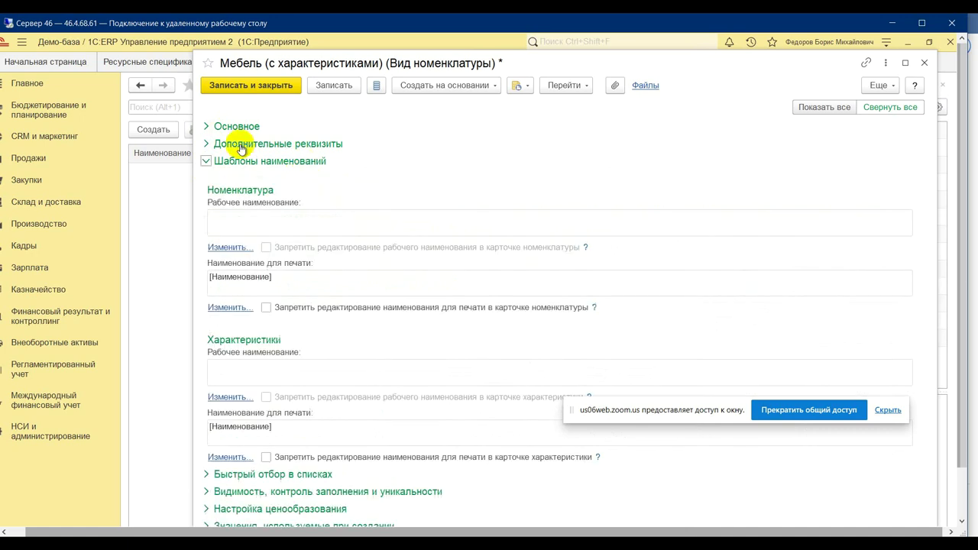
{"action": "left_click", "coordinate": [231, 247]}
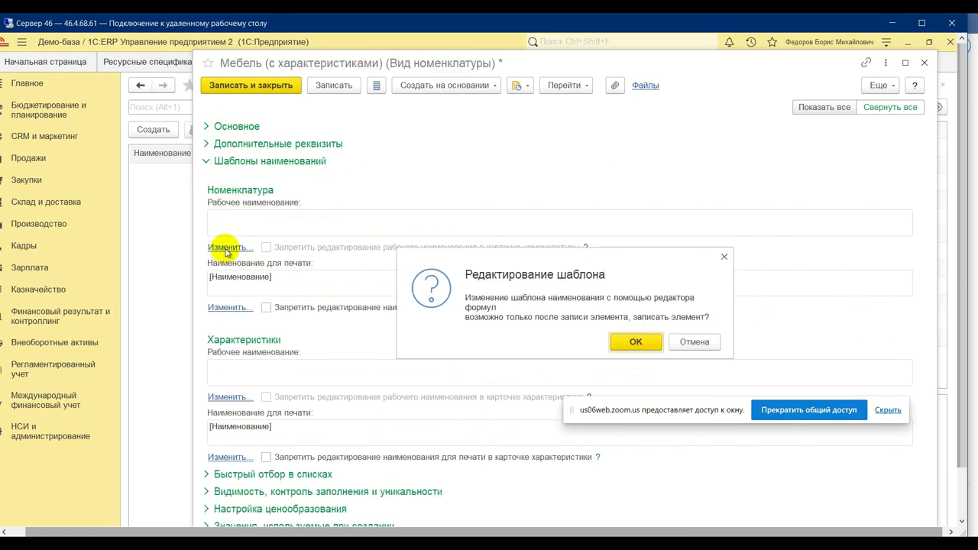
{"action": "left_click", "coordinate": [631, 343]}
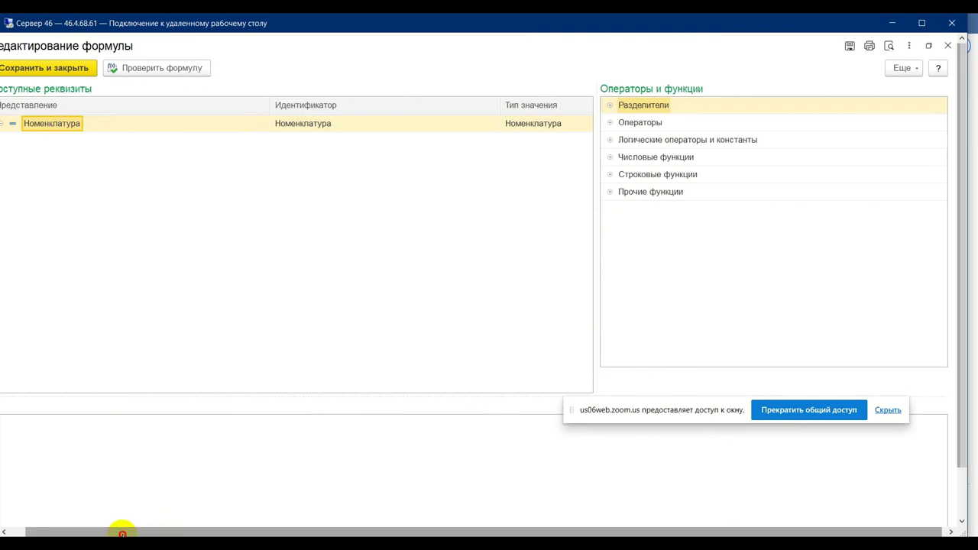
Start the formula with the Тип изделия (Мебель (с характеристиками)) attribute of Номенклатура, followed by +" "+ as a space separator
{"action": "left_click_drag", "start_coordinate": [120, 528], "coordinate": [21, 528]}
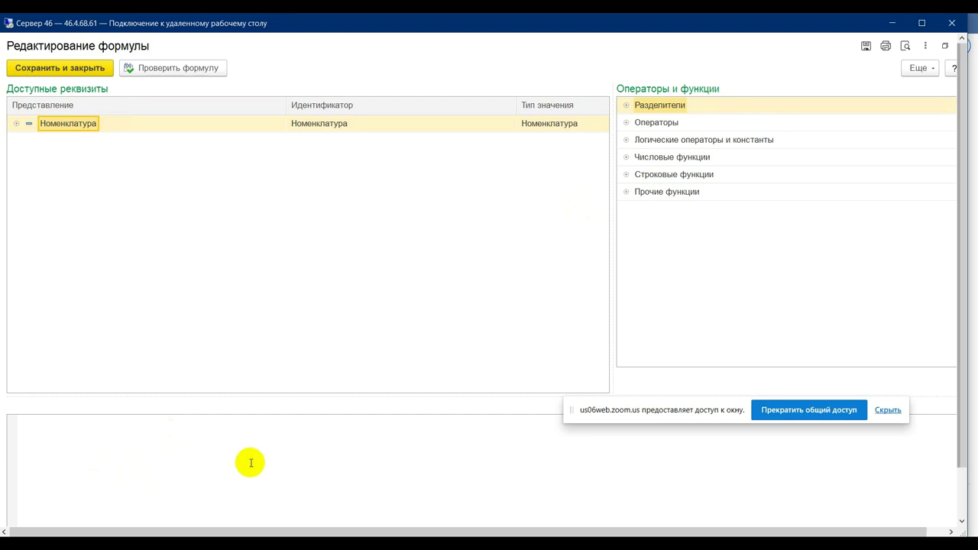
{"action": "left_click", "coordinate": [12, 124]}
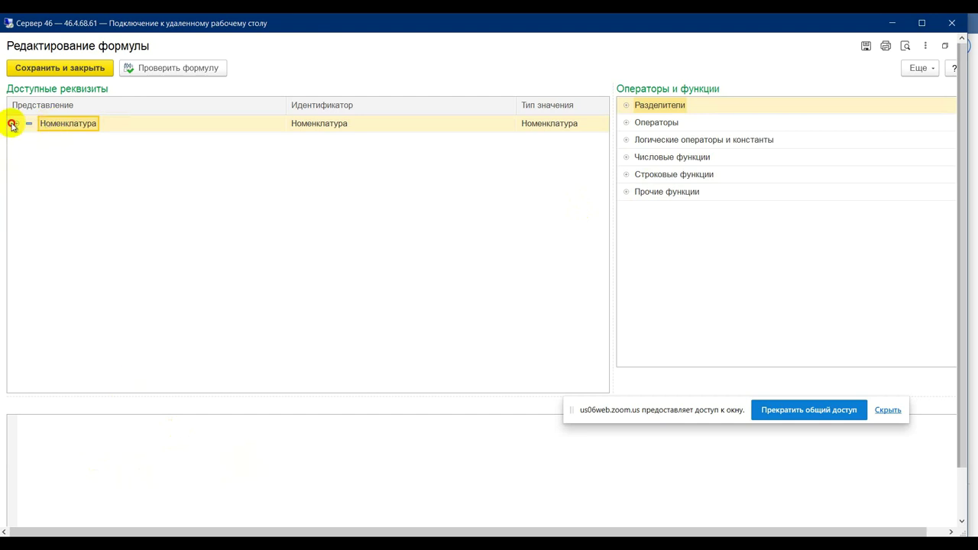
{"action": "scroll", "coordinate": [99, 316], "scroll_direction": "down", "scroll_amount": 10}
{"action": "scroll", "coordinate": [103, 316], "scroll_direction": "down", "scroll_amount": 10}
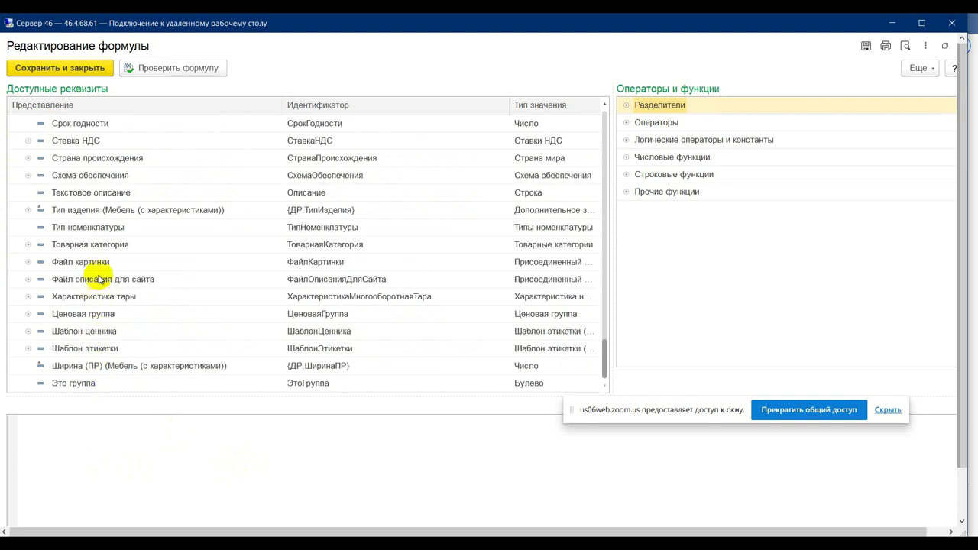
{"action": "left_click", "coordinate": [95, 213]}
{"action": "double_click", "coordinate": [95, 213]}
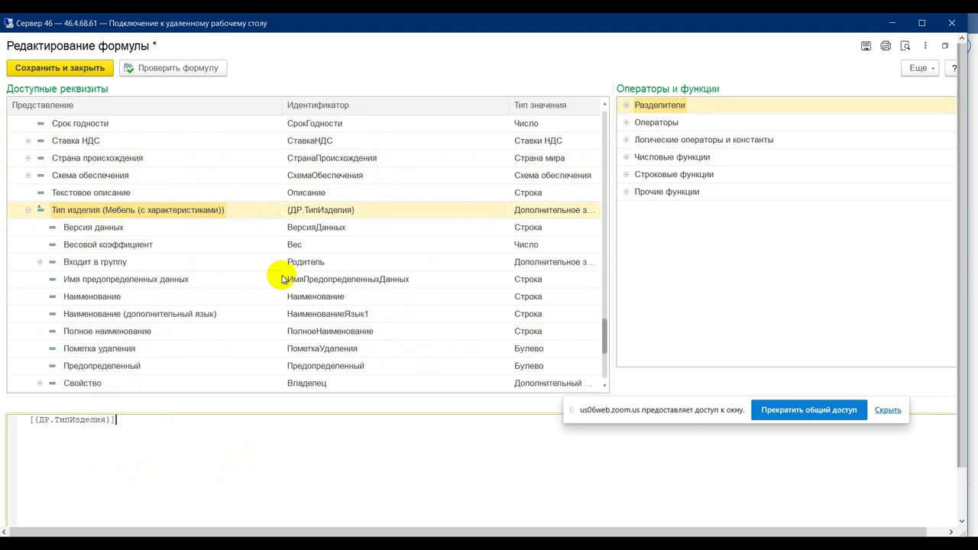
{"action": "type", "text": "+\" \"+"}
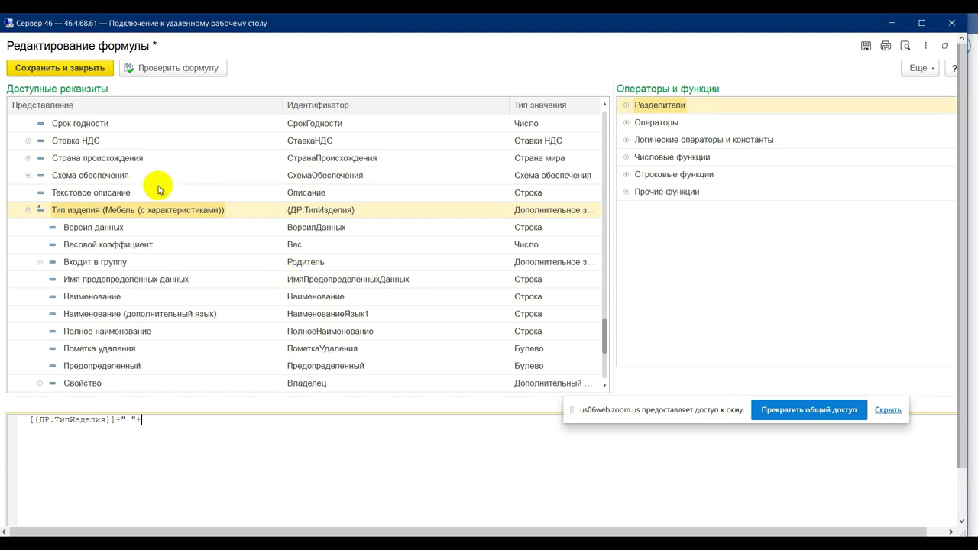
Append the Длина (ПР) (Мебель (с характеристиками)) attribute to the end of the formula
{"action": "scroll", "coordinate": [122, 336], "scroll_direction": "down", "scroll_amount": 1}
{"action": "scroll", "coordinate": [120, 339], "scroll_direction": "down", "scroll_amount": 3}
{"action": "scroll", "coordinate": [120, 340], "scroll_direction": "up", "scroll_amount": 15}
{"action": "scroll", "coordinate": [107, 305], "scroll_direction": "up", "scroll_amount": 12}
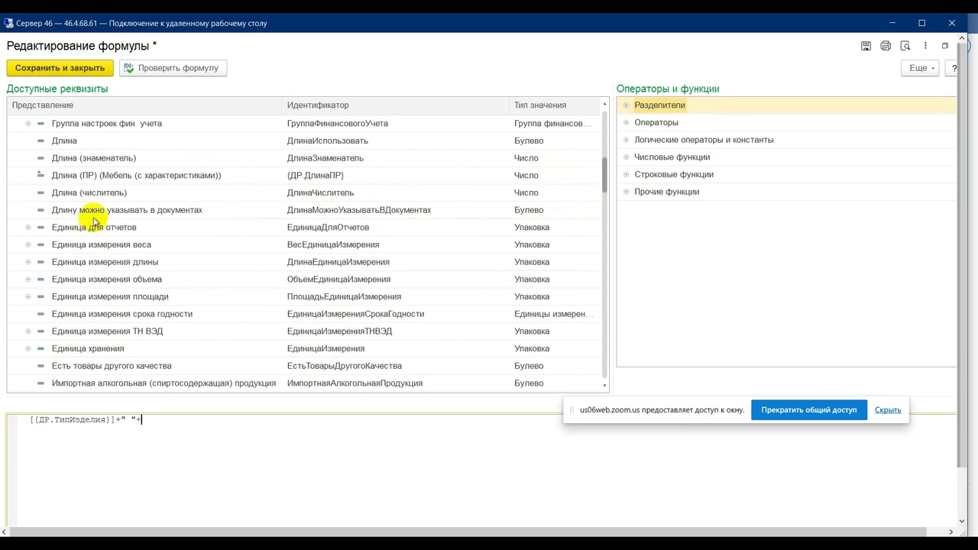
{"action": "double_click", "coordinate": [90, 176]}
Append the Ширина (ПР) and Высота (ПР) attributes of Мебель (с характеристиками) to the formula
{"action": "scroll", "coordinate": [156, 278], "scroll_direction": "down", "scroll_amount": 20}
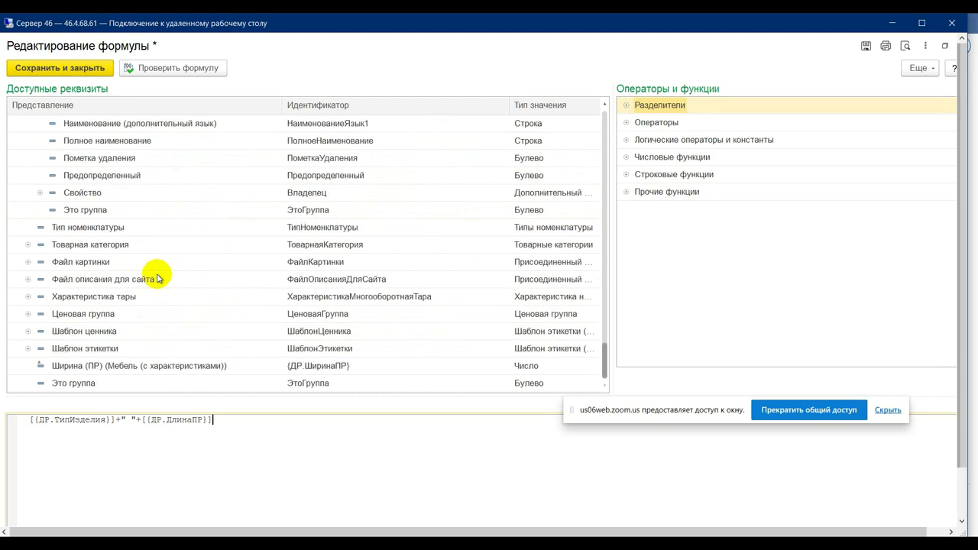
{"action": "double_click", "coordinate": [96, 366]}
{"action": "scroll", "coordinate": [111, 317], "scroll_direction": "up", "scroll_amount": 3}
{"action": "scroll", "coordinate": [110, 317], "scroll_direction": "up", "scroll_amount": 15}
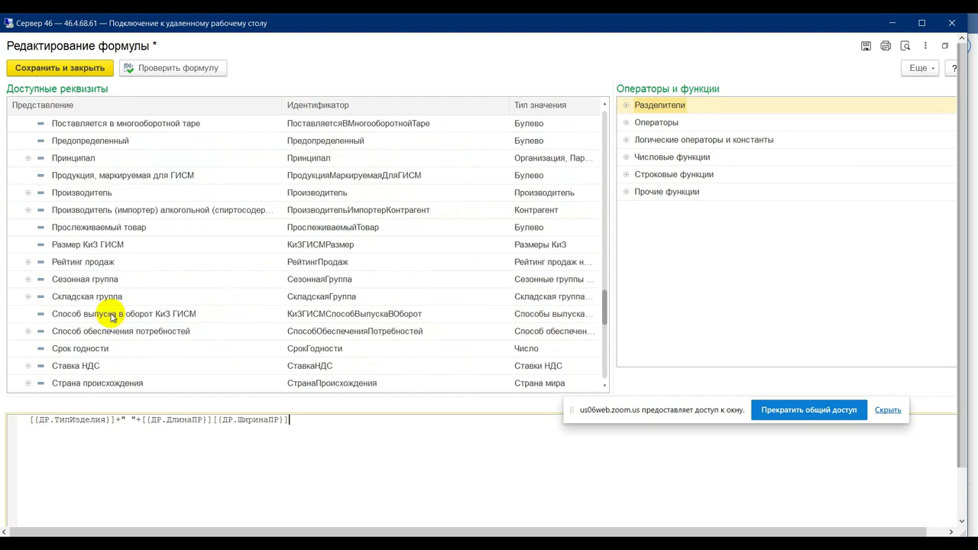
{"action": "scroll", "coordinate": [111, 317], "scroll_direction": "up", "scroll_amount": 10}
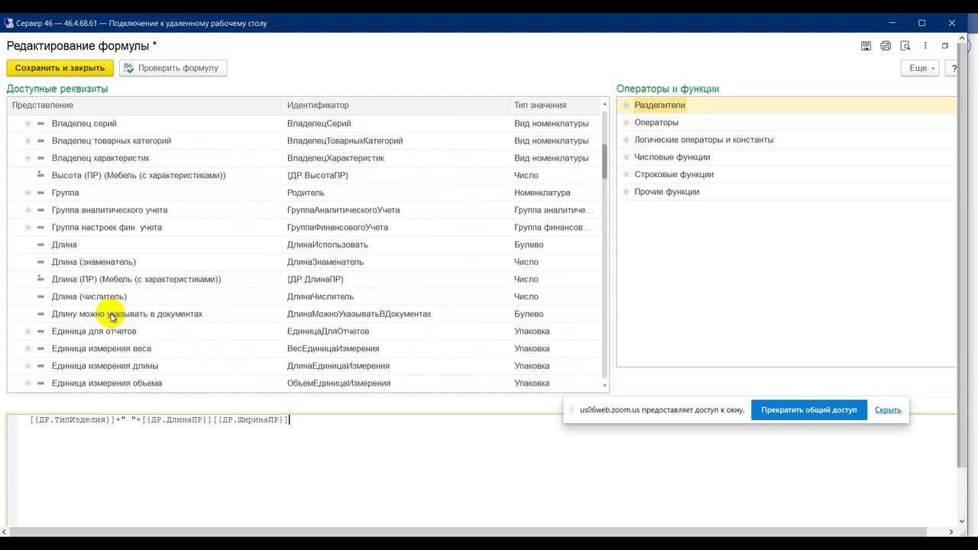
{"action": "scroll", "coordinate": [110, 317], "scroll_direction": "down", "scroll_amount": 3}
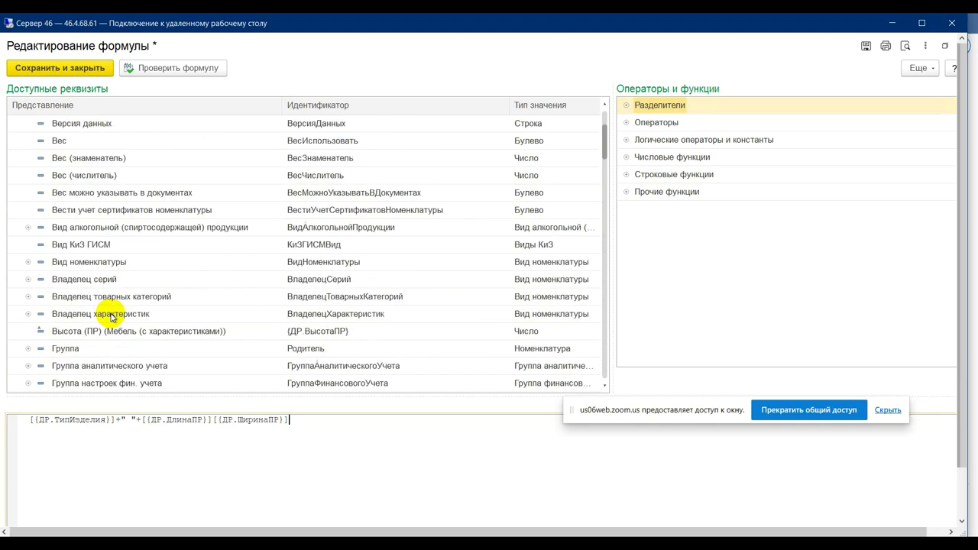
{"action": "scroll", "coordinate": [111, 317], "scroll_direction": "up", "scroll_amount": 3}
{"action": "scroll", "coordinate": [111, 317], "scroll_direction": "down", "scroll_amount": 3}
{"action": "double_click", "coordinate": [101, 331]}
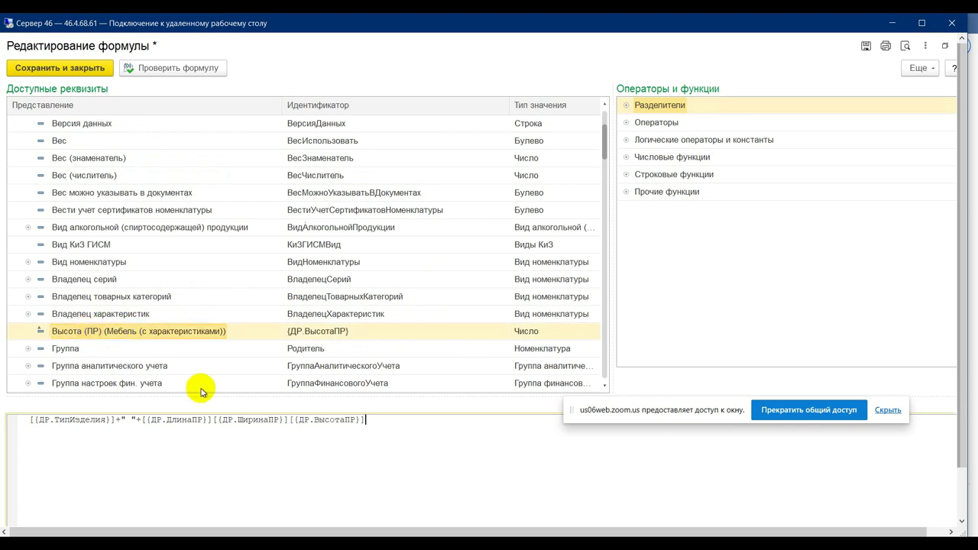
Join the length, width and height attributes in the formula with +"*"+ between each pair
{"action": "left_click", "coordinate": [215, 419]}
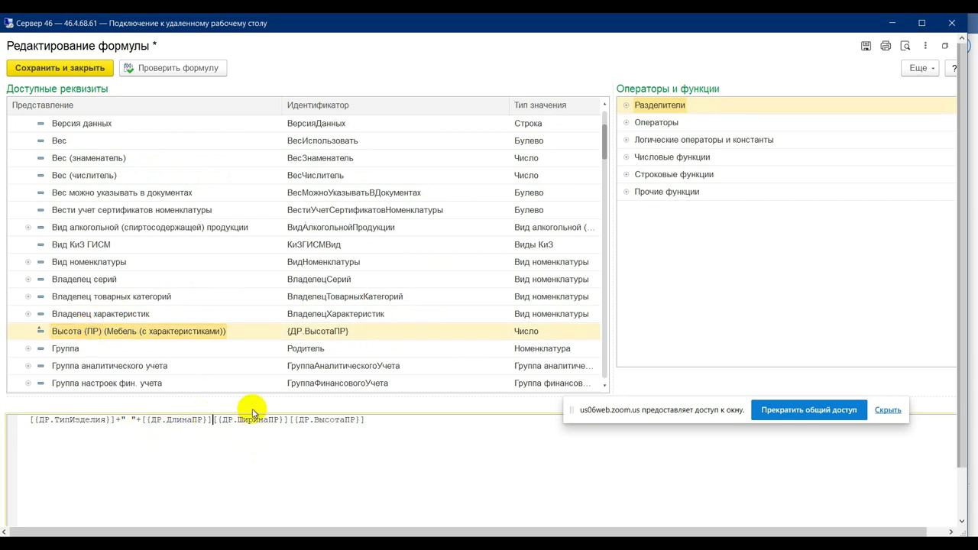
{"action": "type", "text": "++"}
{"action": "left_click", "coordinate": [298, 419]}
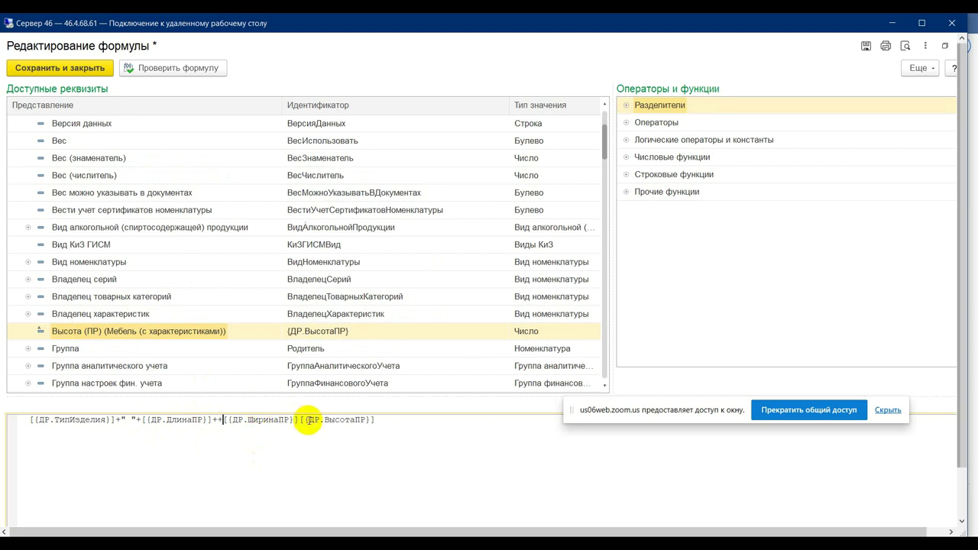
{"action": "type", "text": "++"}
{"action": "left_click", "coordinate": [218, 419]}
{"action": "type", "text": "\""}
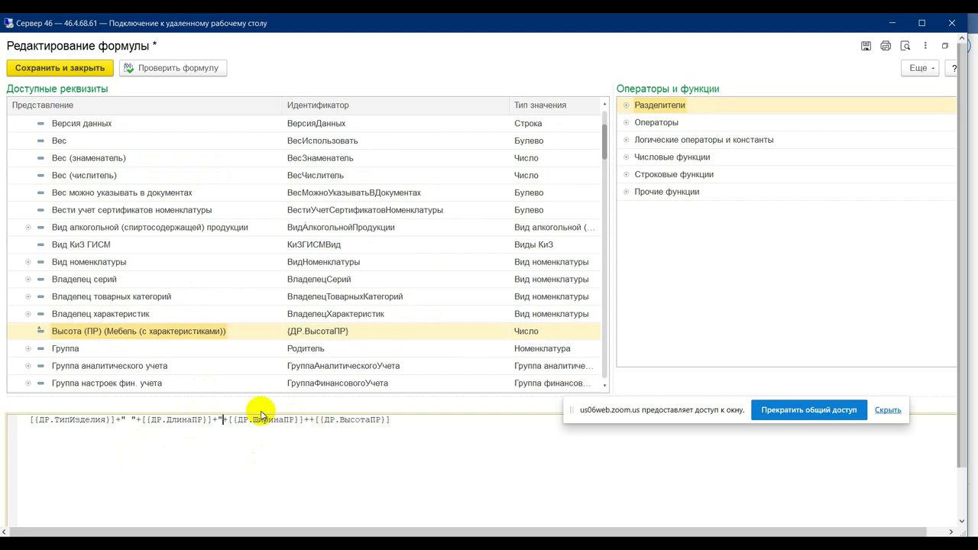
{"action": "type", "text": "*\""}
{"action": "left_click", "coordinate": [316, 421]}
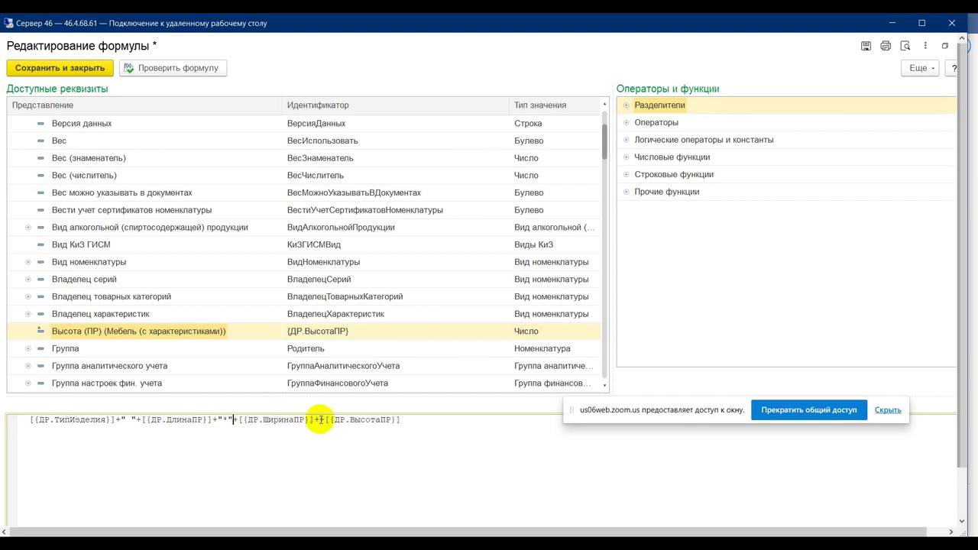
{"action": "type", "text": "\"*\"+"}
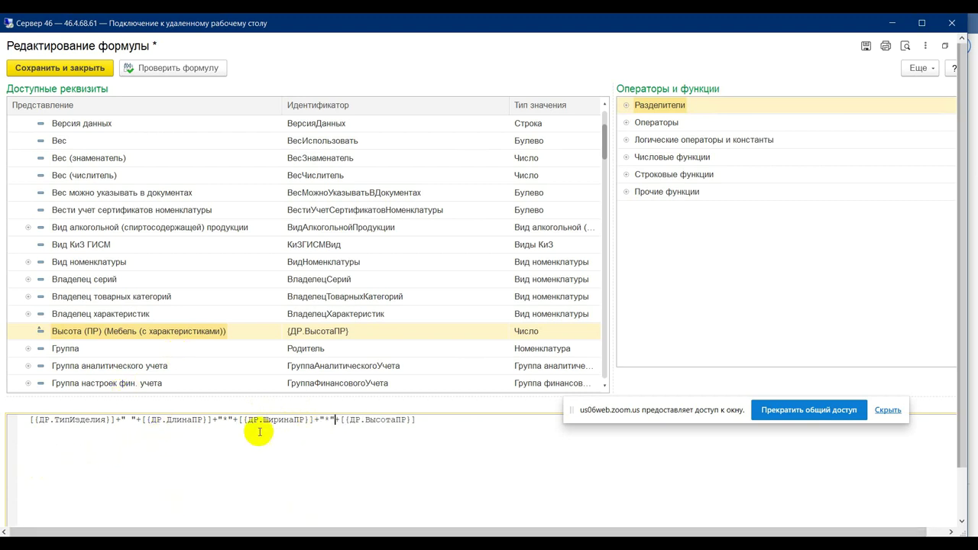
Check the complete working name formula for errors
{"action": "left_click_drag", "start_coordinate": [448, 420], "coordinate": [1, 419]}
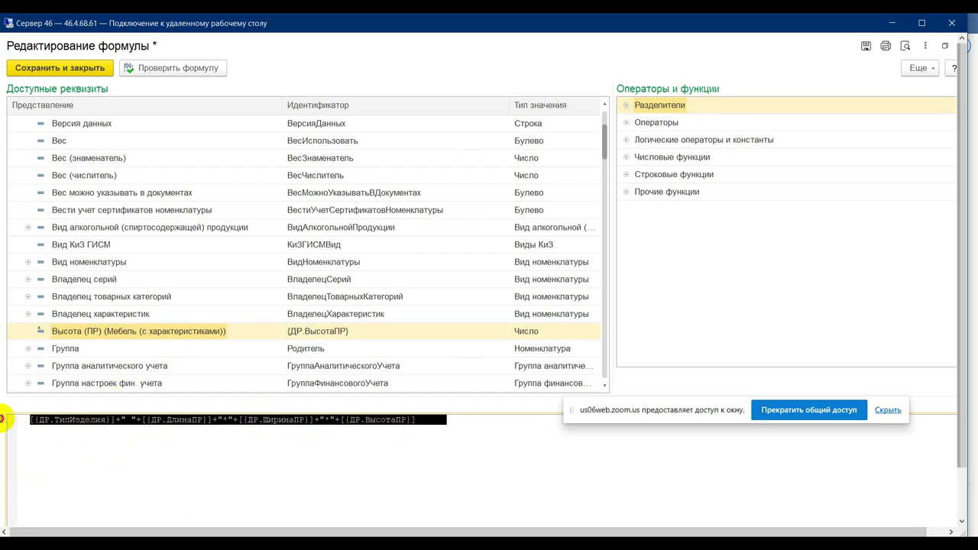
{"action": "left_click", "coordinate": [226, 482]}
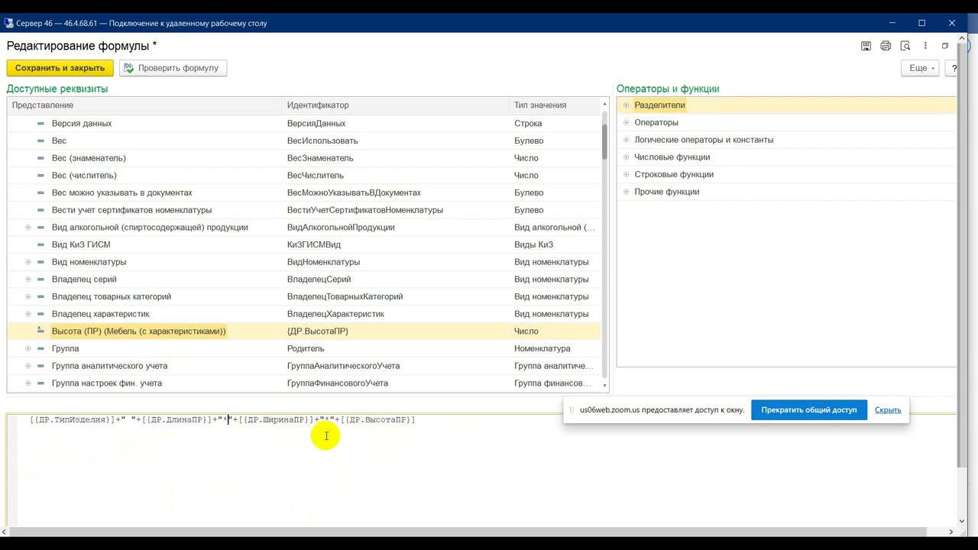
{"action": "left_click", "coordinate": [143, 71]}
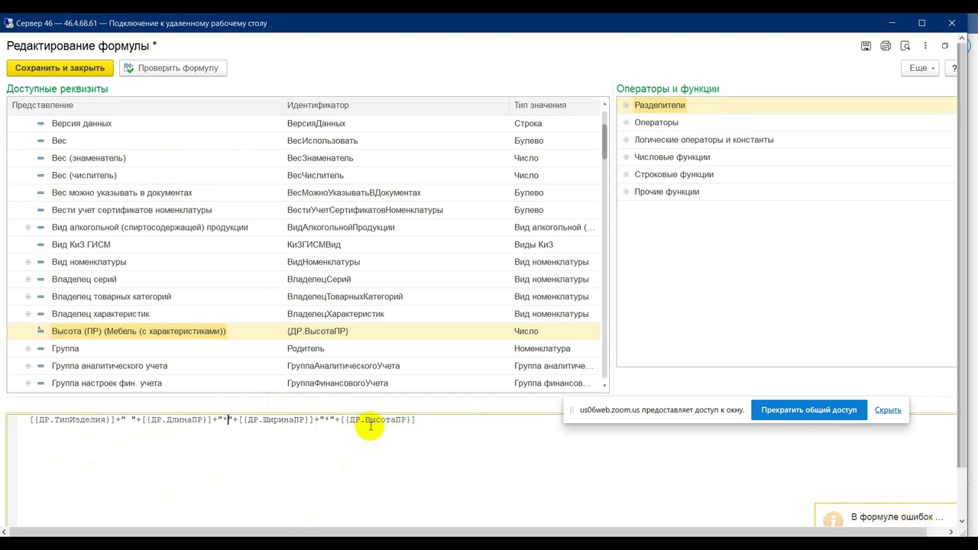
Remove the plus sign before the height attribute to test the formula check, and restore the sign
{"action": "left_click", "coordinate": [340, 420]}
{"action": "key", "text": "BackSpace"}
{"action": "left_click", "coordinate": [180, 68]}
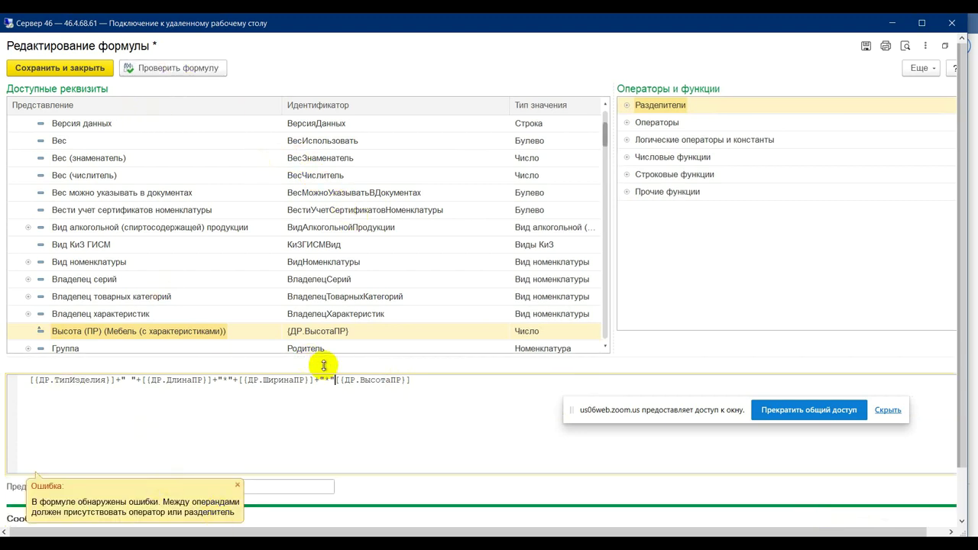
{"action": "type", "text": "+"}
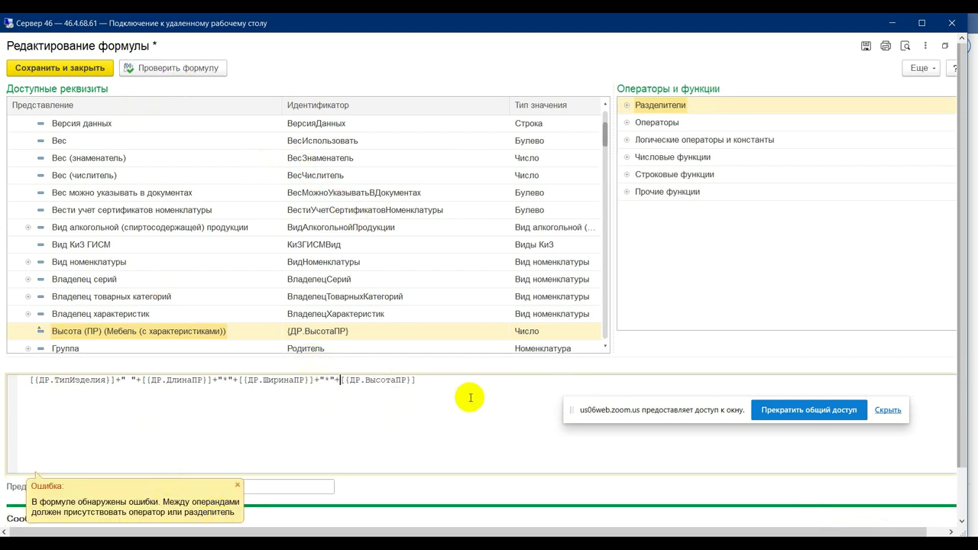
Save the formula as the item's working name template and close the editor
{"action": "left_click", "coordinate": [55, 71]}
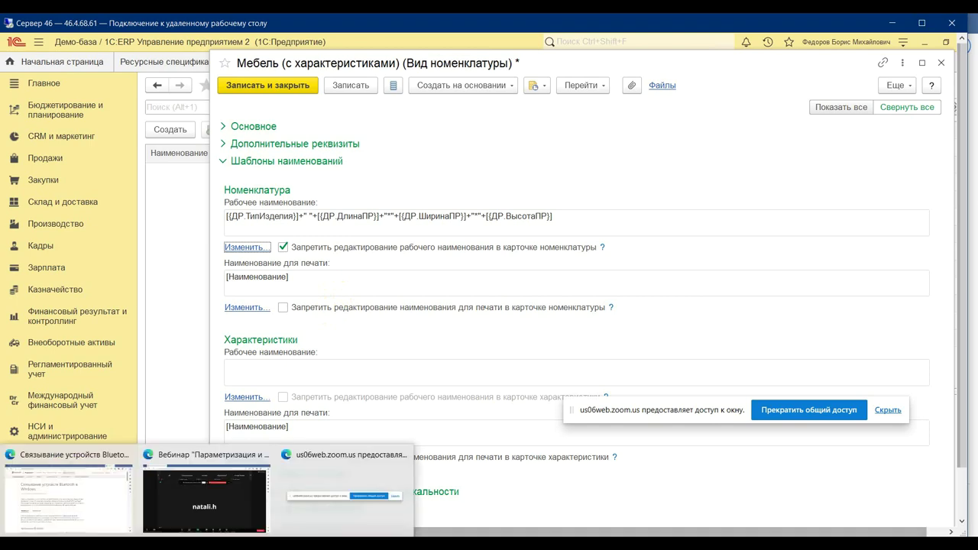
Switch to the Zoom webinar window in the browser and view the next participants in the strip
{"action": "left_click", "coordinate": [165, 504]}
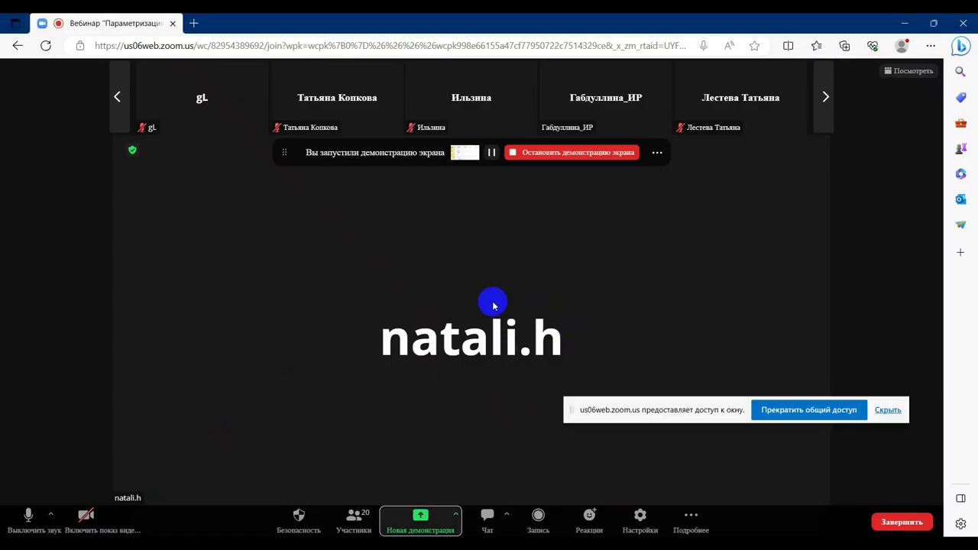
{"action": "left_click", "coordinate": [825, 113]}
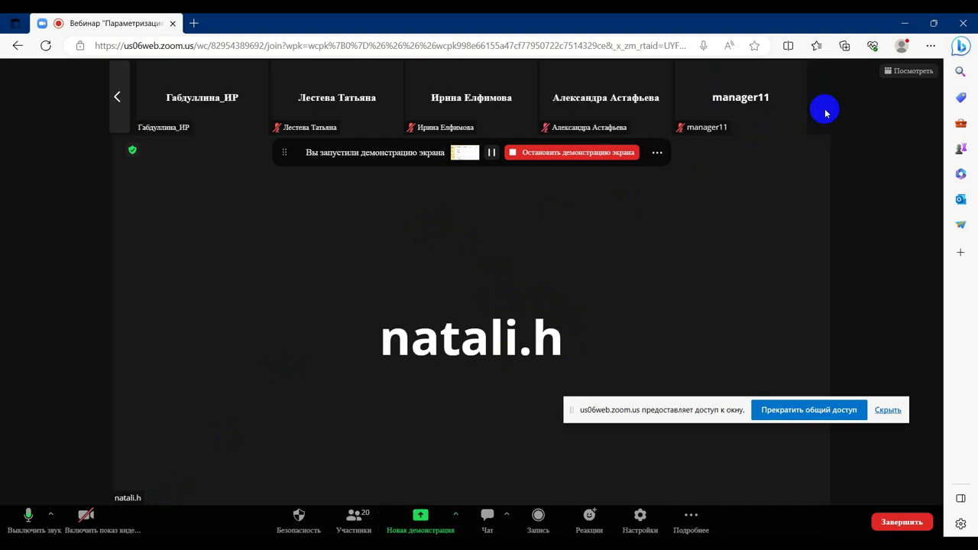
Return to the first participants in the Zoom strip, mute the active speaker's microphone, and open the meeting chat
{"action": "left_click", "coordinate": [119, 102]}
{"action": "left_click", "coordinate": [118, 102]}
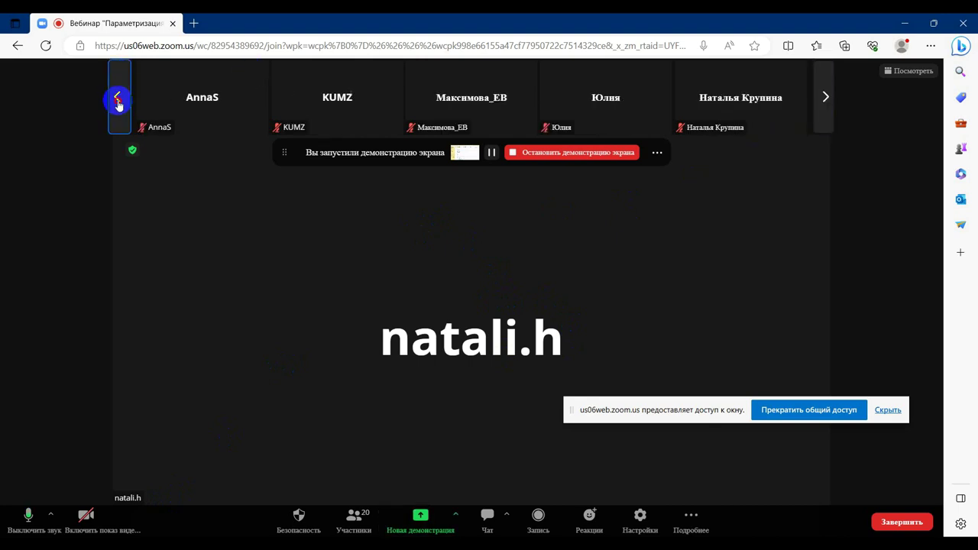
{"action": "double_click", "coordinate": [119, 100]}
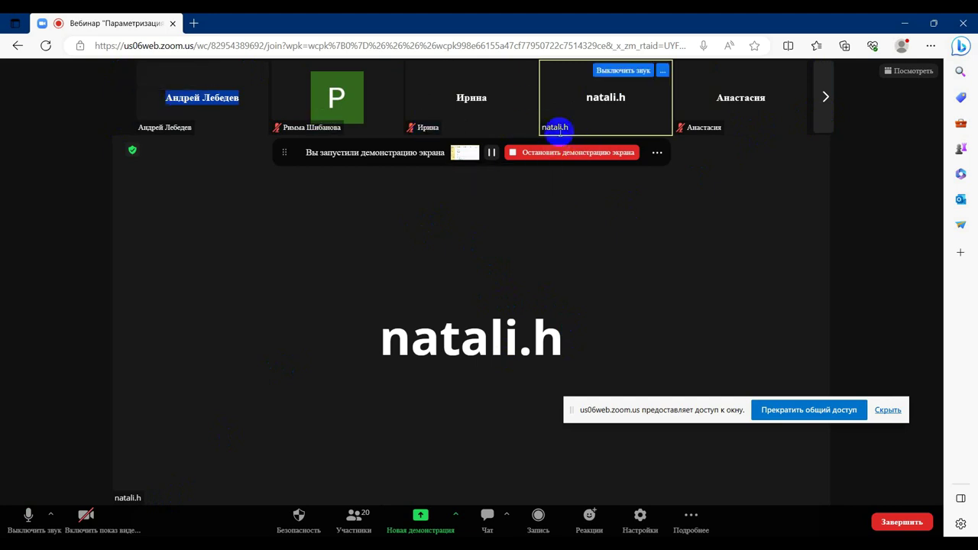
{"action": "left_click", "coordinate": [608, 118]}
{"action": "right_click", "coordinate": [608, 118]}
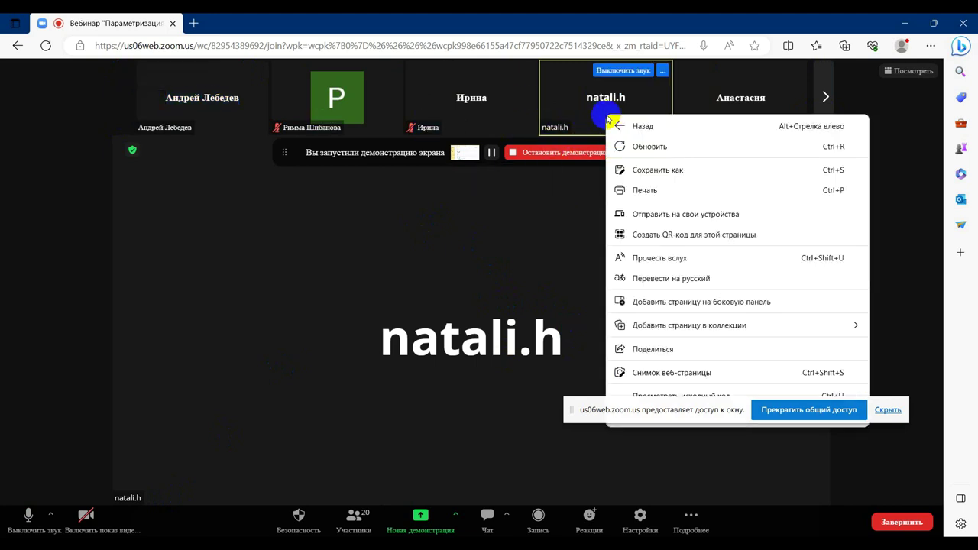
{"action": "left_click", "coordinate": [600, 116]}
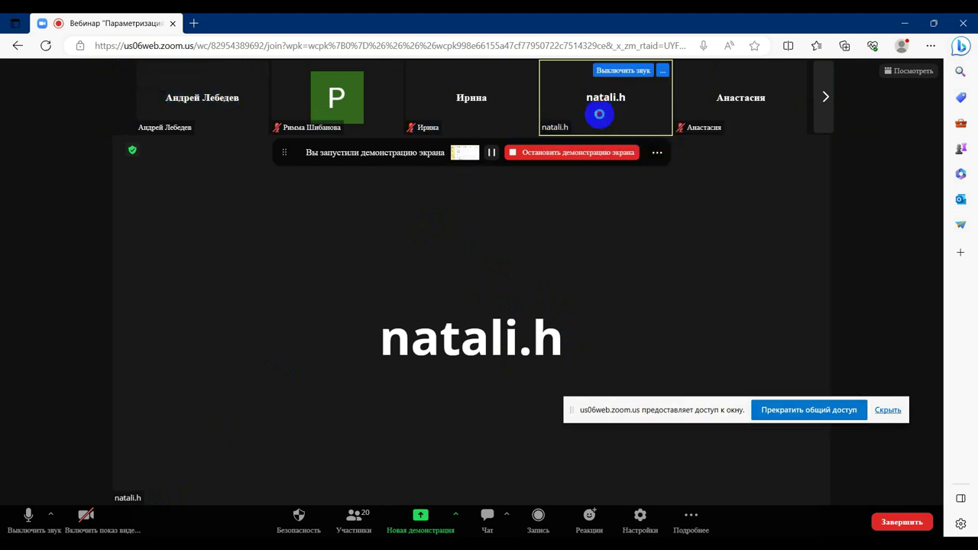
{"action": "left_click", "coordinate": [625, 71]}
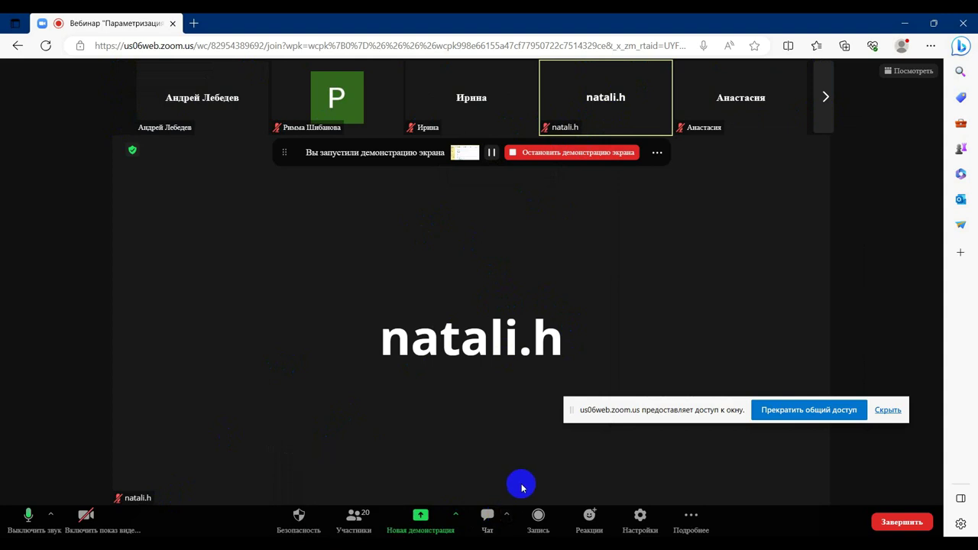
{"action": "left_click", "coordinate": [487, 517]}
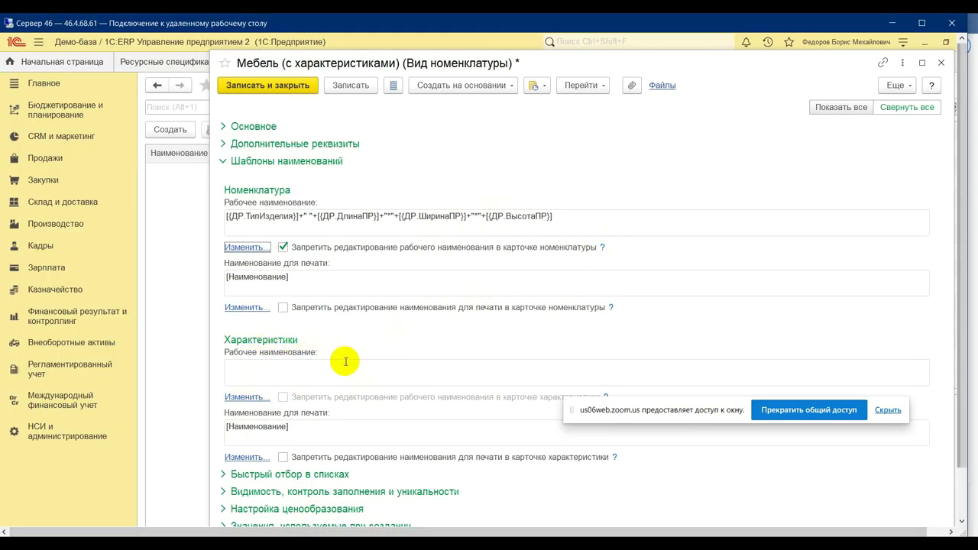
Switch back to 1C:ERP and start the characteristics' working name formula with the Цвет (Краски) attribute, saving the item kind first
{"action": "left_click", "coordinate": [246, 397]}
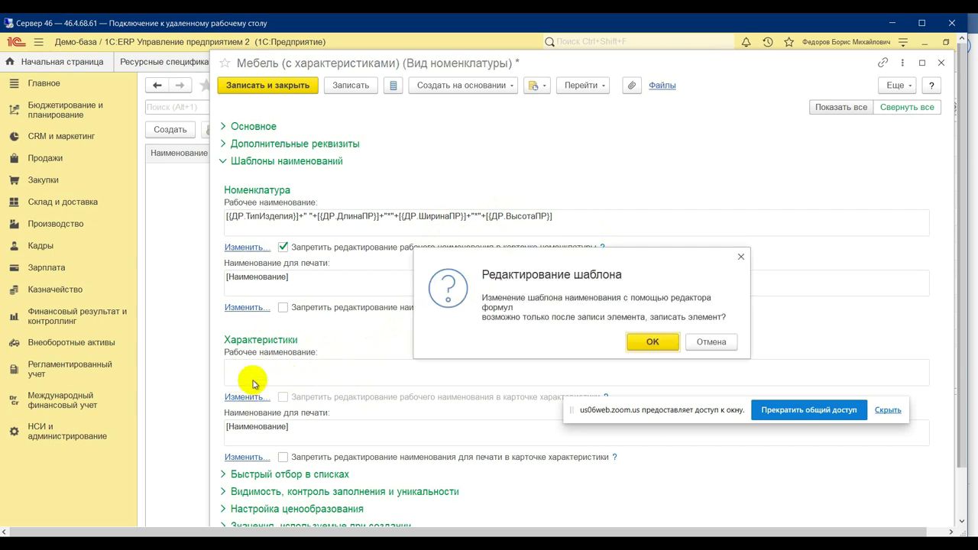
{"action": "left_click", "coordinate": [651, 342]}
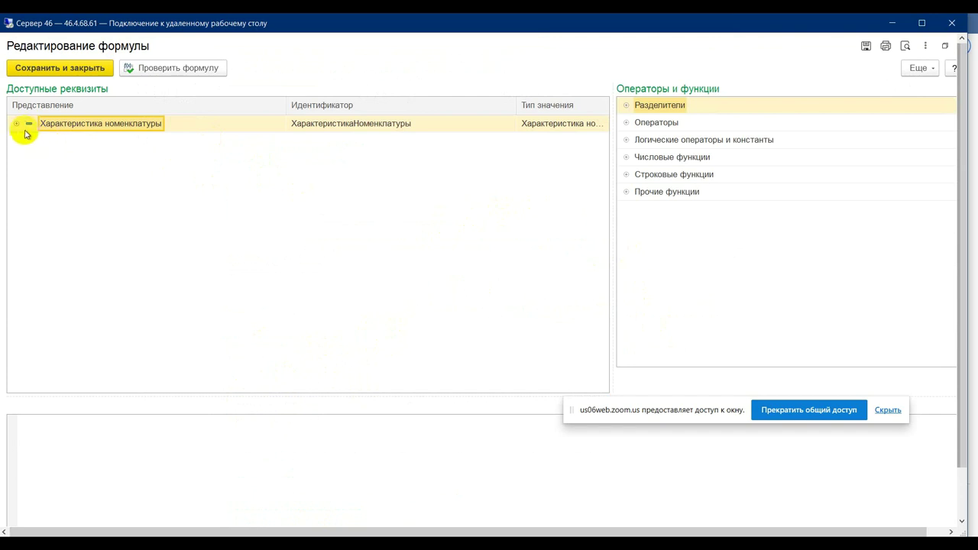
{"action": "left_click", "coordinate": [16, 124]}
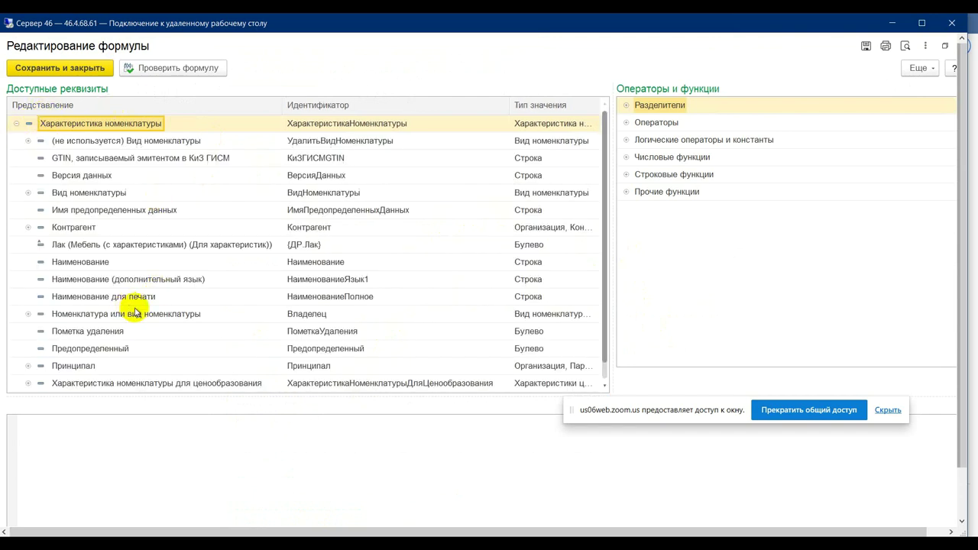
{"action": "scroll", "coordinate": [136, 313], "scroll_direction": "down", "scroll_amount": 1}
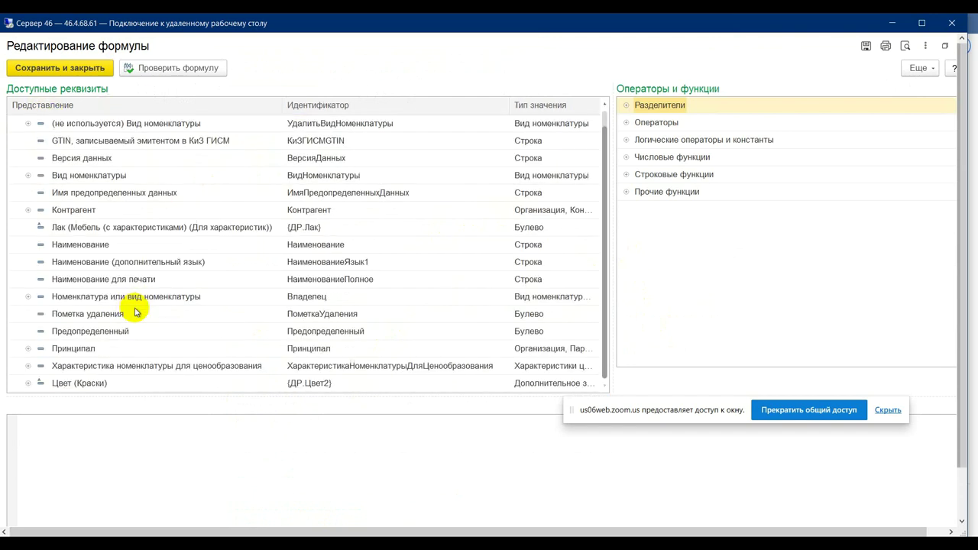
{"action": "left_click", "coordinate": [84, 387]}
{"action": "double_click", "coordinate": [84, 387]}
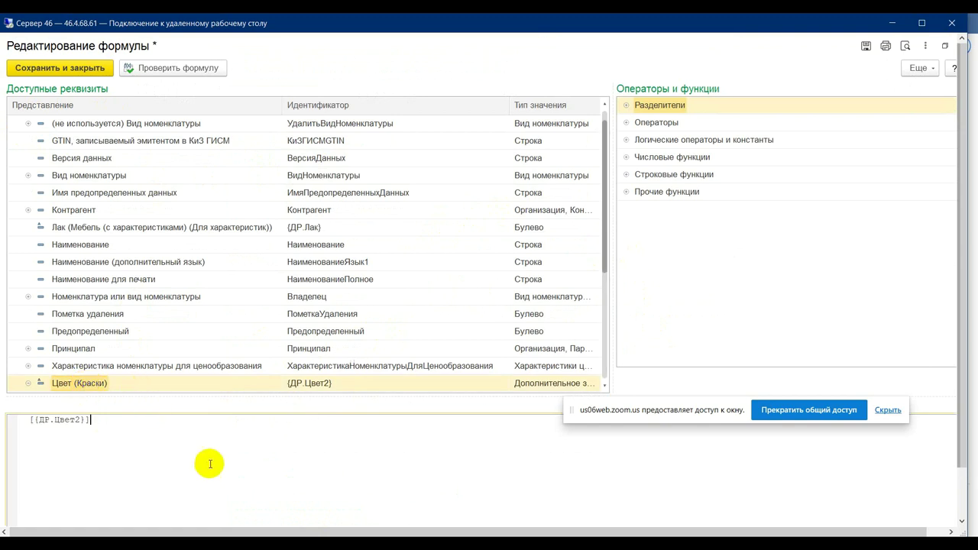
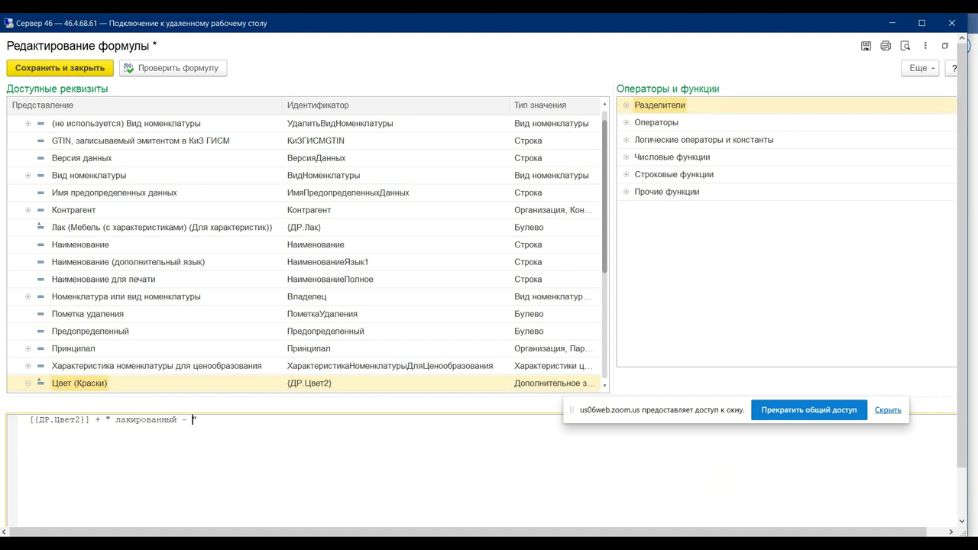
Append the text " лакированный - " and the Лак attribute to the formula with plus signs, and check it for errors
{"action": "left_click", "coordinate": [225, 415]}
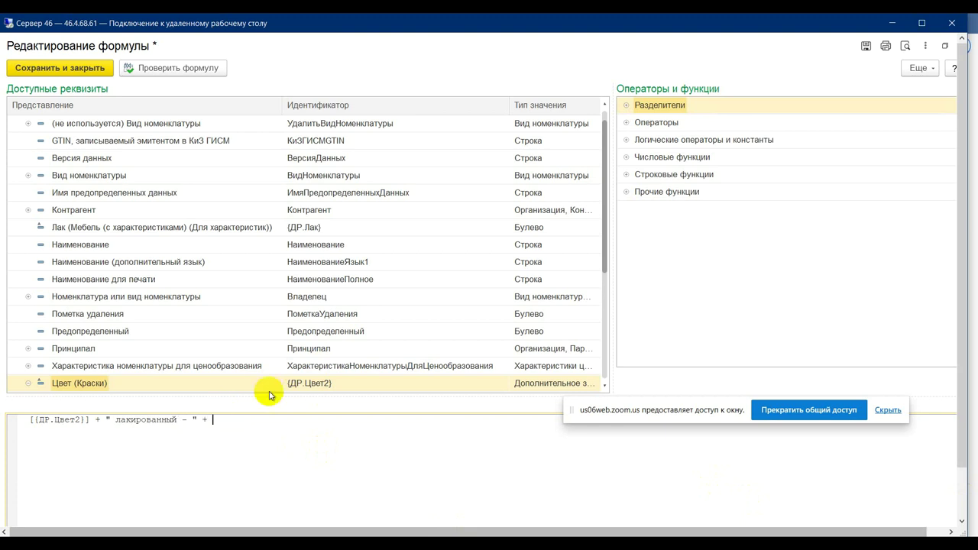
{"action": "left_click", "coordinate": [122, 229]}
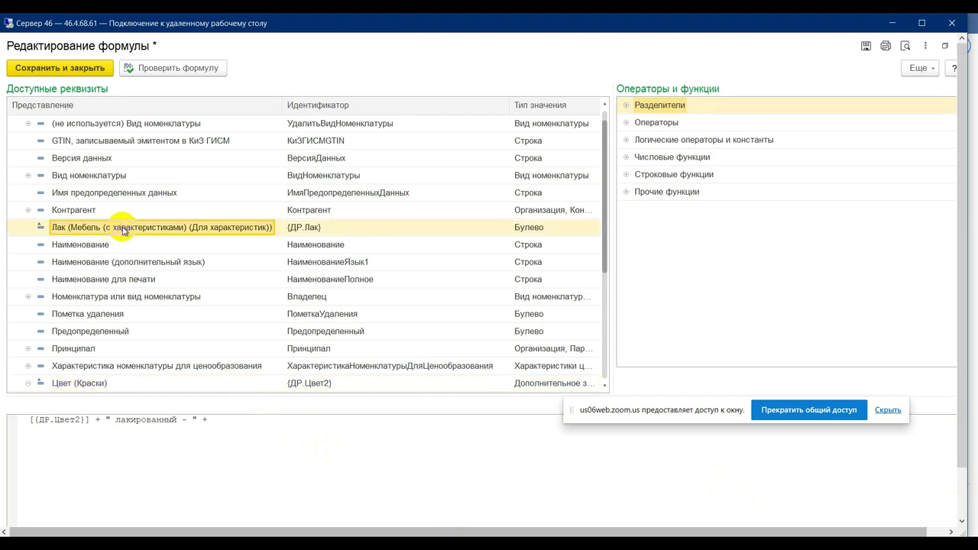
{"action": "double_click", "coordinate": [122, 230]}
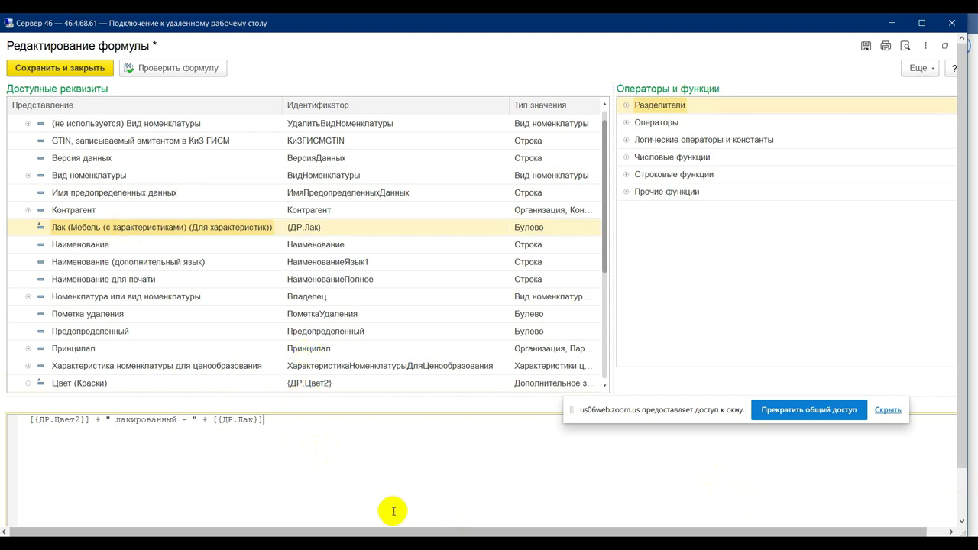
{"action": "left_click", "coordinate": [184, 70]}
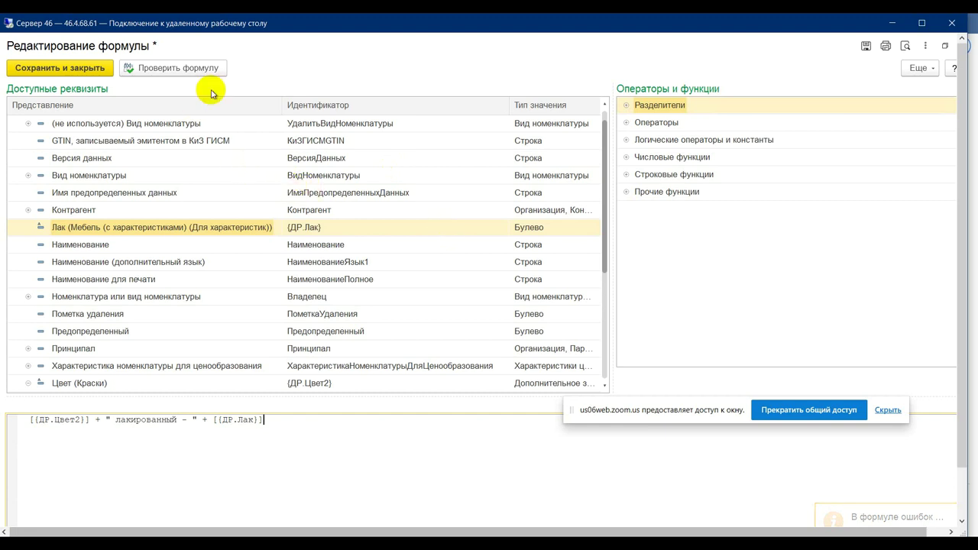
Save the formula as the characteristics' working name template, and save and close the Мебель (с характеристиками) item kind
{"action": "left_click", "coordinate": [98, 72]}
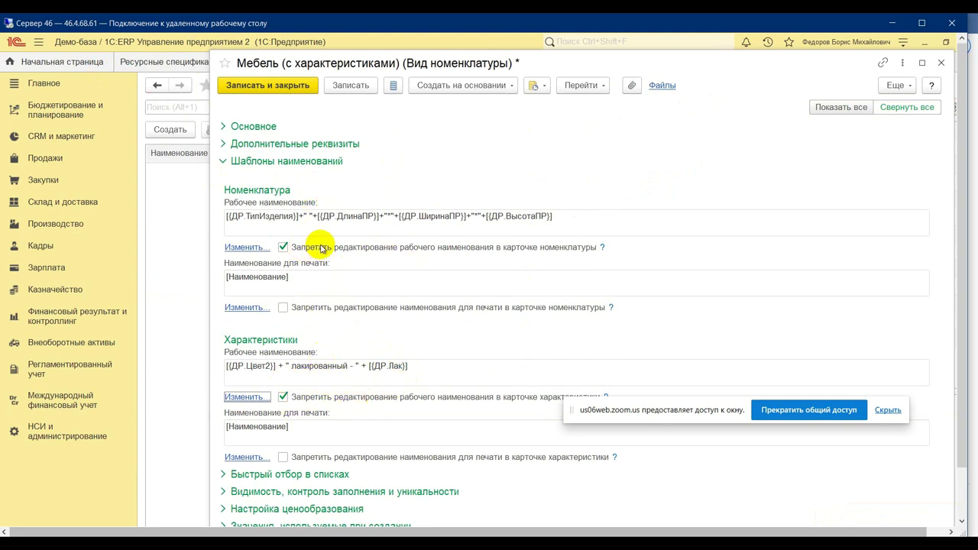
{"action": "left_click", "coordinate": [283, 92]}
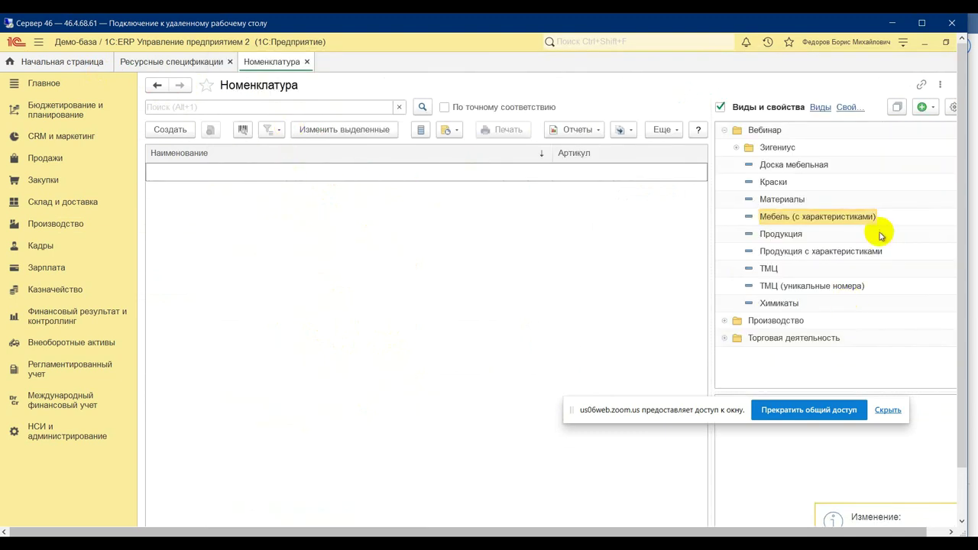
Create a new item of the kind Мебель (с характеристиками) and show all of its attributes
{"action": "left_click", "coordinate": [165, 128]}
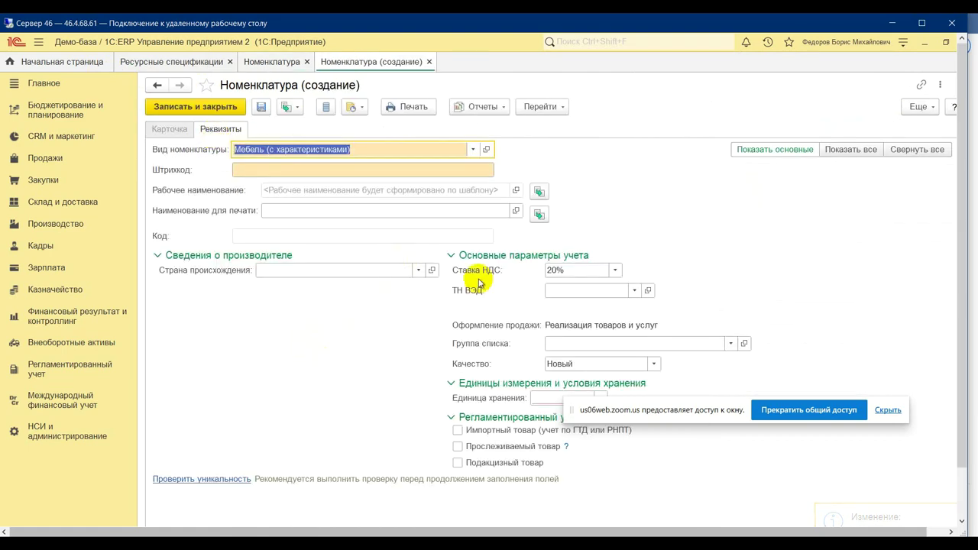
{"action": "left_click", "coordinate": [850, 151]}
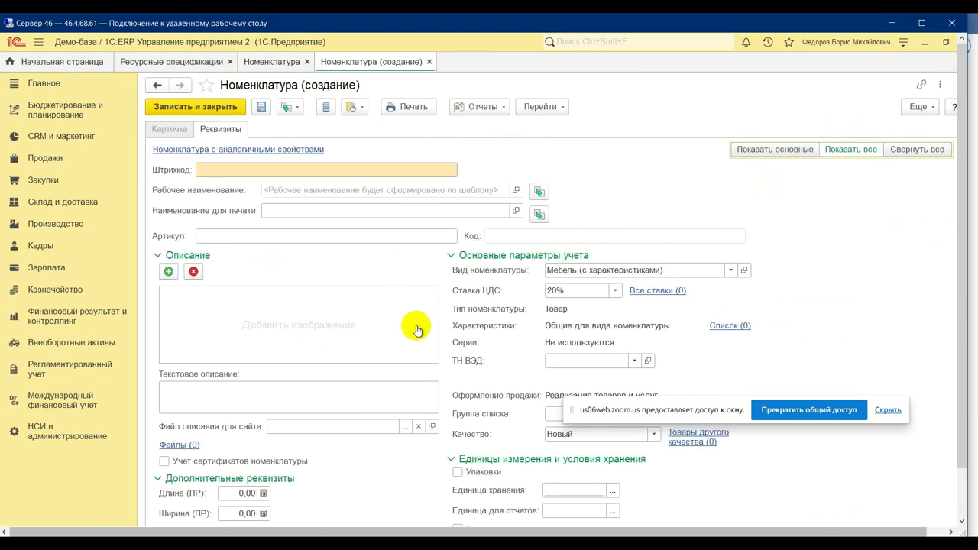
Set the new item's product type (Тип изделия) to Шкаф in the additional attributes
{"action": "scroll", "coordinate": [251, 410], "scroll_direction": "down", "scroll_amount": 5}
{"action": "scroll", "coordinate": [255, 262], "scroll_direction": "up", "scroll_amount": 4}
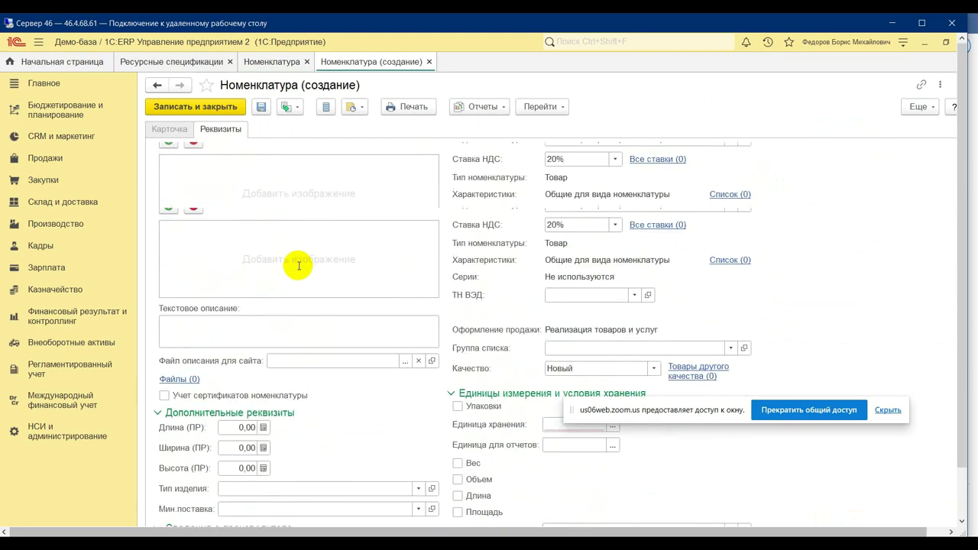
{"action": "scroll", "coordinate": [308, 356], "scroll_direction": "down", "scroll_amount": 2}
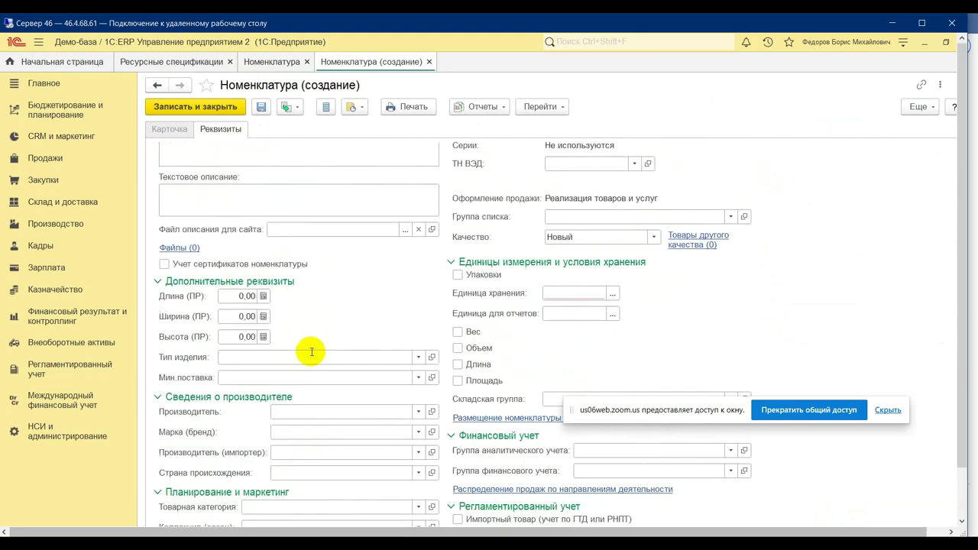
{"action": "left_click", "coordinate": [279, 359]}
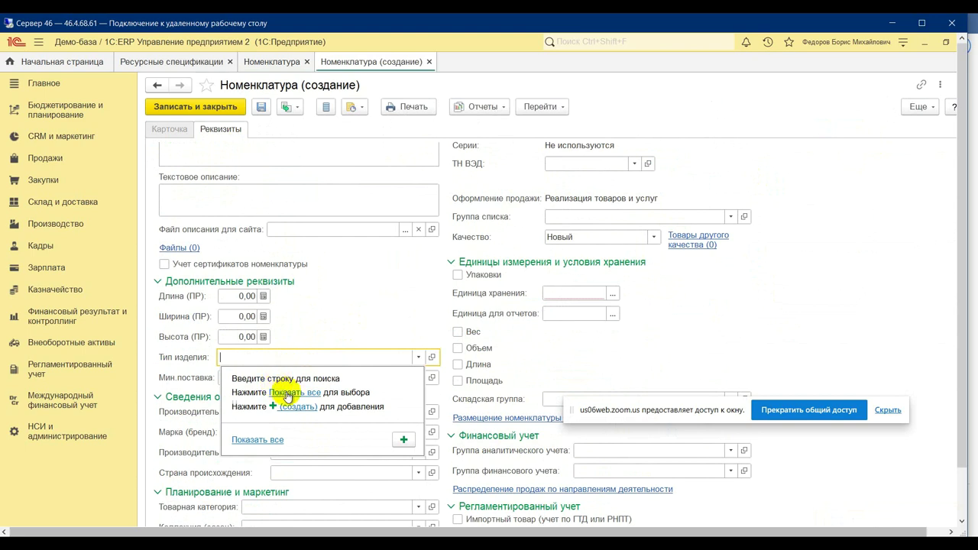
{"action": "key", "text": "F4"}
{"action": "double_click", "coordinate": [312, 192]}
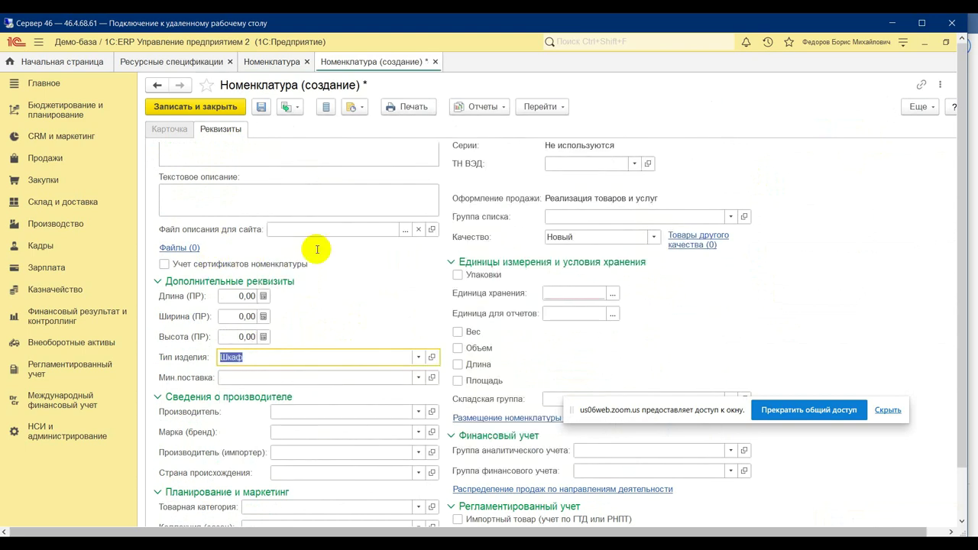
Set the cabinet's length to 1,50, width to 1,00 and height to 2,00 in the additional attributes
{"action": "left_click", "coordinate": [246, 296]}
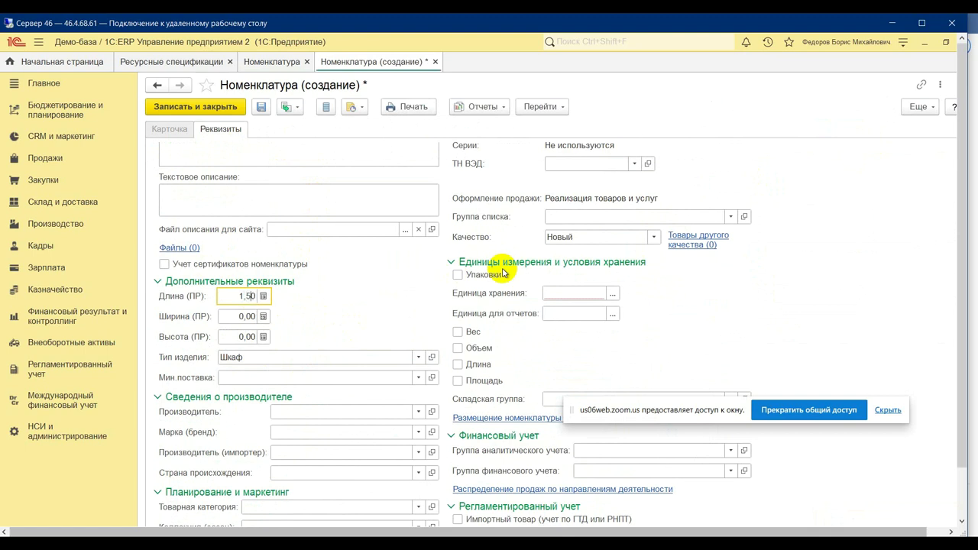
{"action": "left_click", "coordinate": [254, 316]}
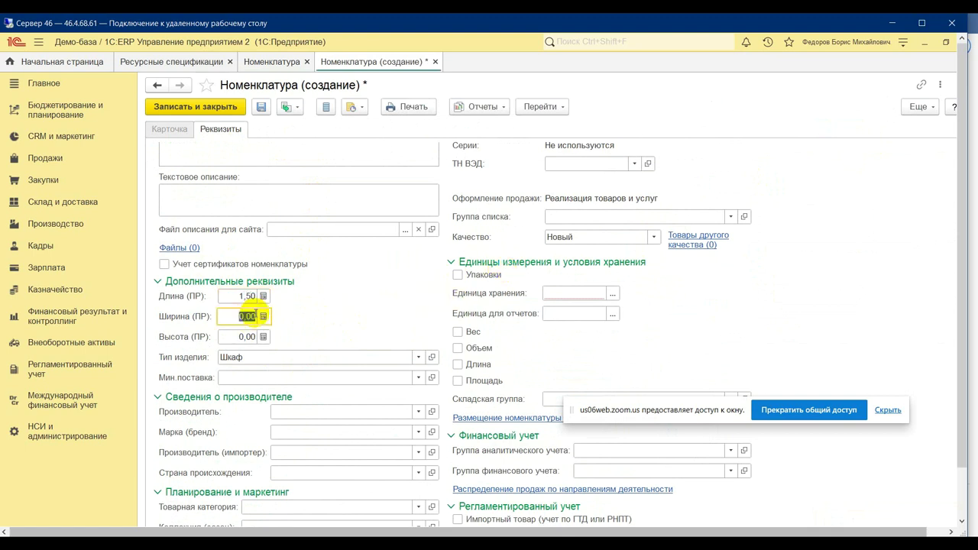
{"action": "mouse_move", "coordinate": [473, 298]}
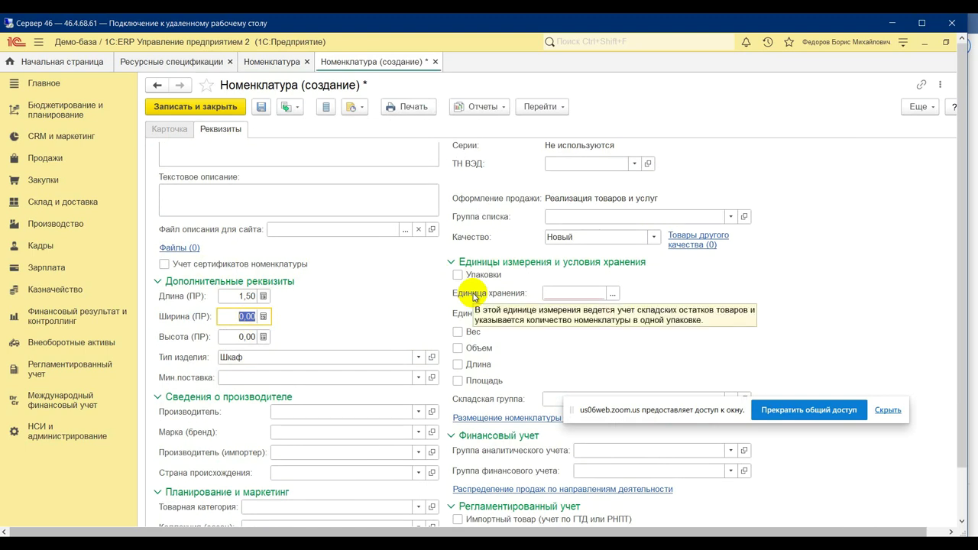
{"action": "type", "text": "1"}
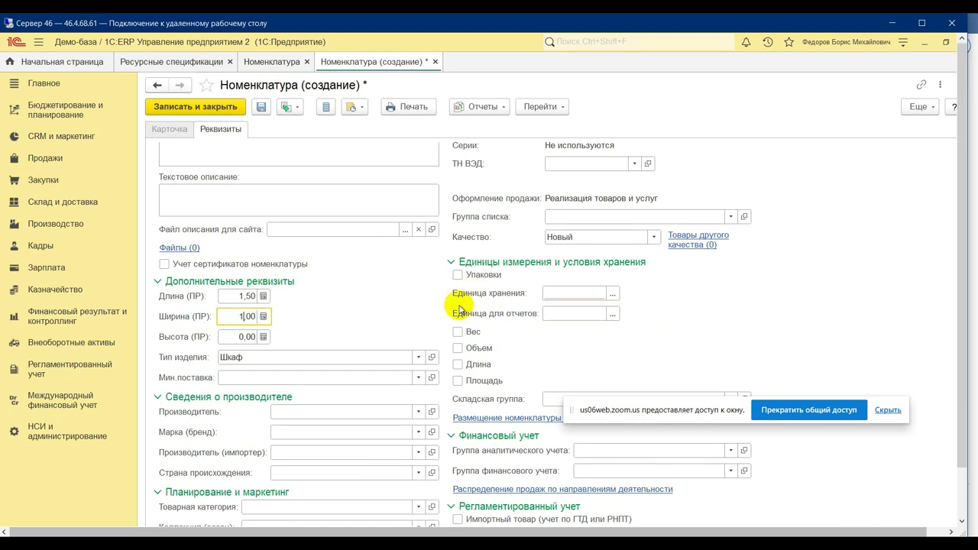
{"action": "left_click", "coordinate": [255, 336]}
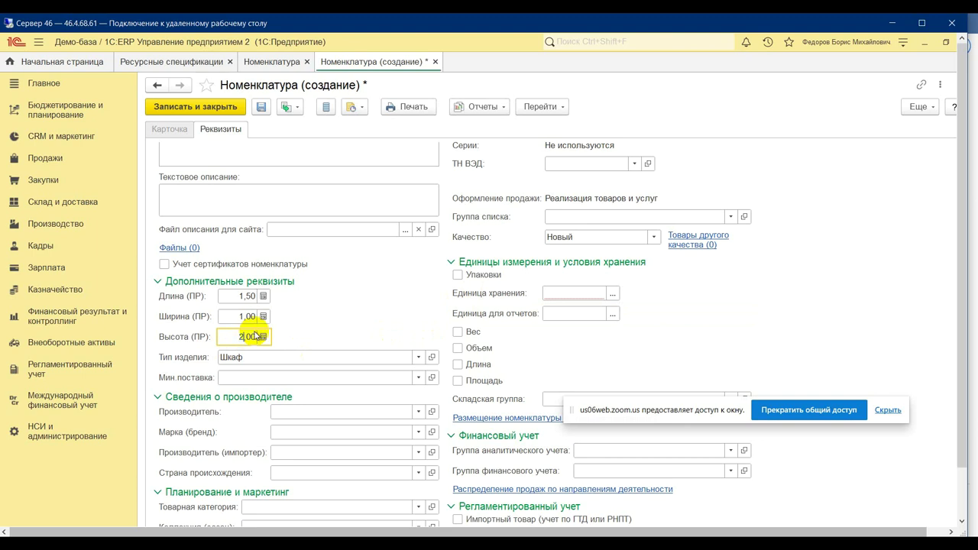
{"action": "left_click", "coordinate": [221, 297]}
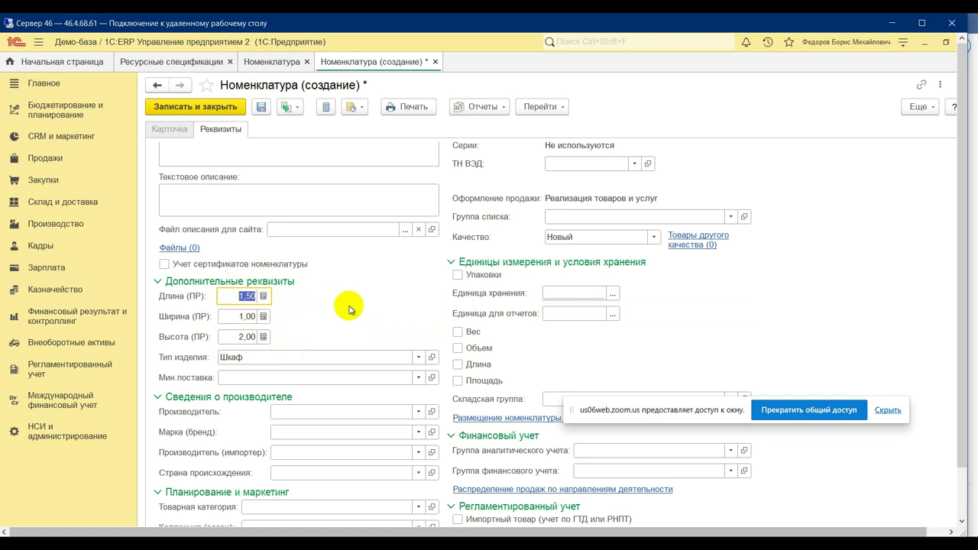
Set the item's storage unit (Единица хранения) to шт
{"action": "left_click", "coordinate": [592, 290]}
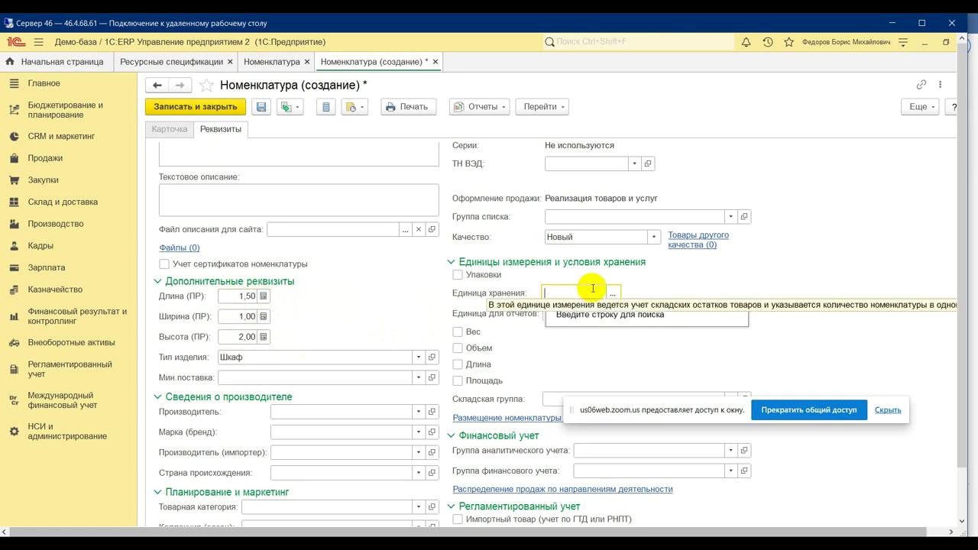
{"action": "type", "text": "шт"}
{"action": "left_click", "coordinate": [585, 313]}
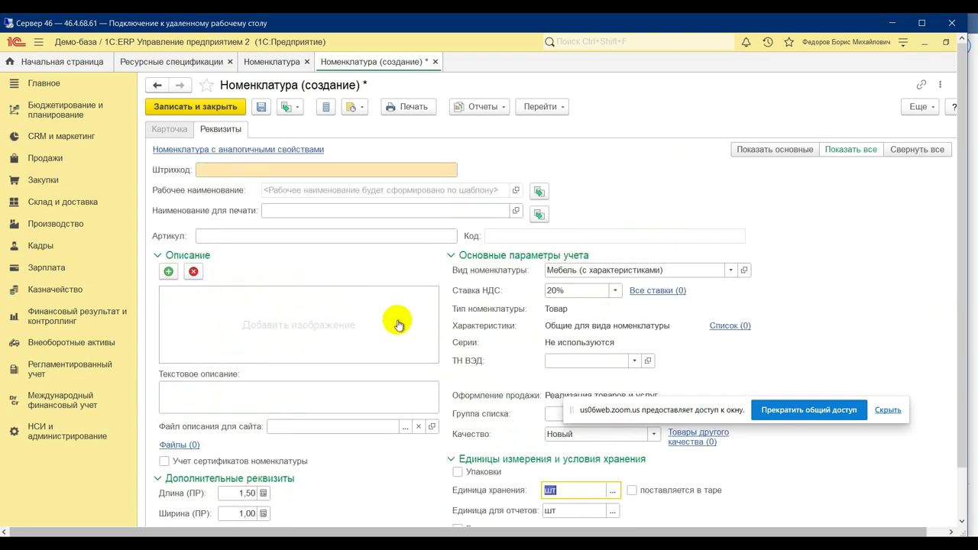
Generate the item's working name from the template and save the new item
{"action": "left_click", "coordinate": [382, 191]}
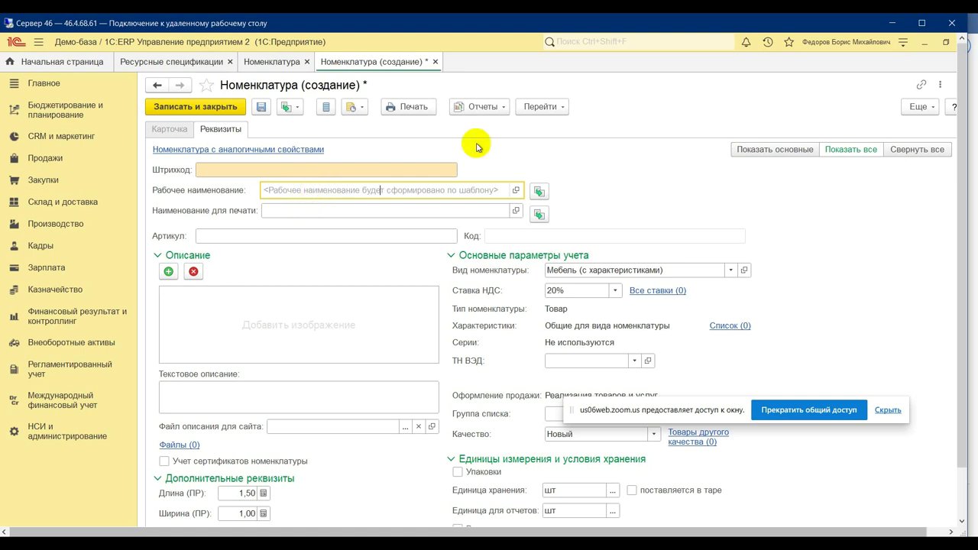
{"action": "left_click", "coordinate": [539, 193]}
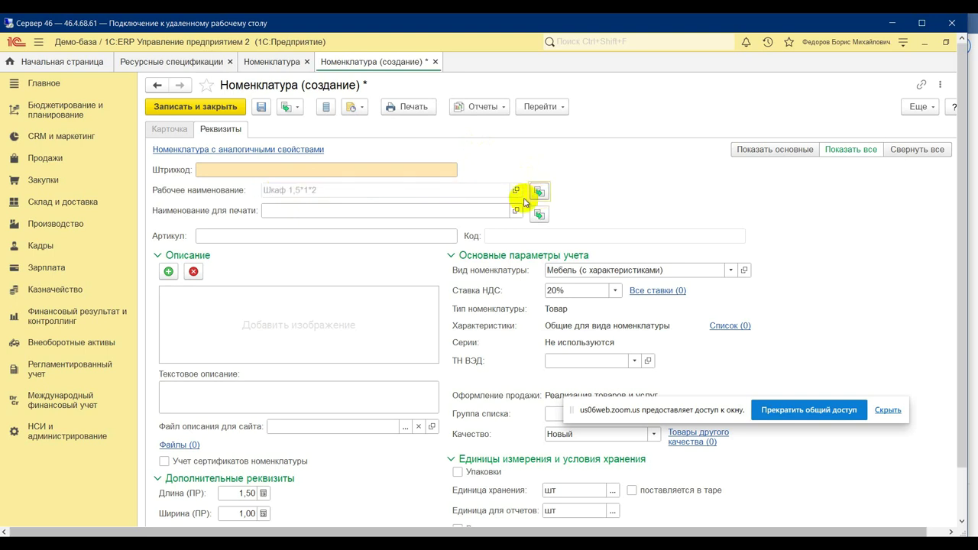
{"action": "left_click", "coordinate": [324, 192]}
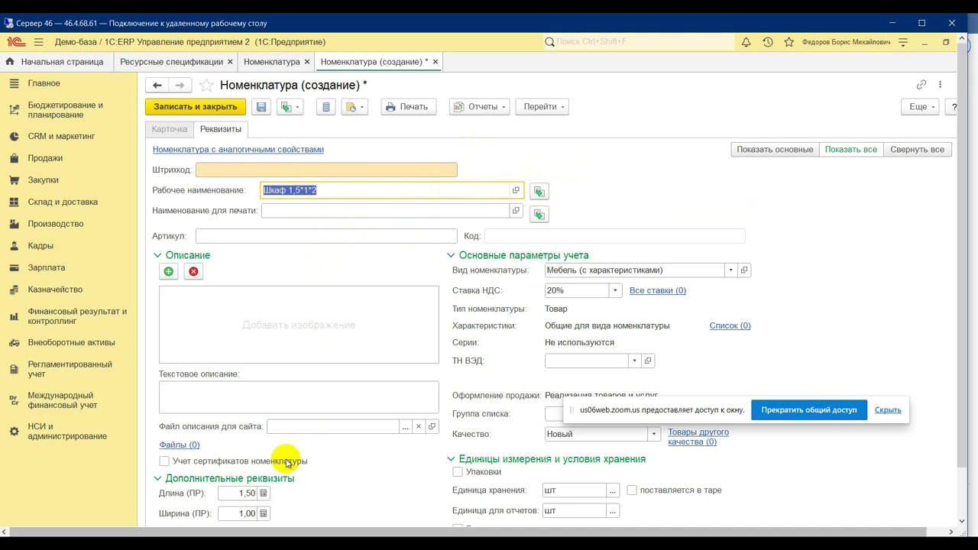
{"action": "scroll", "coordinate": [287, 462], "scroll_direction": "down", "scroll_amount": 5}
{"action": "scroll", "coordinate": [256, 345], "scroll_direction": "up", "scroll_amount": 5}
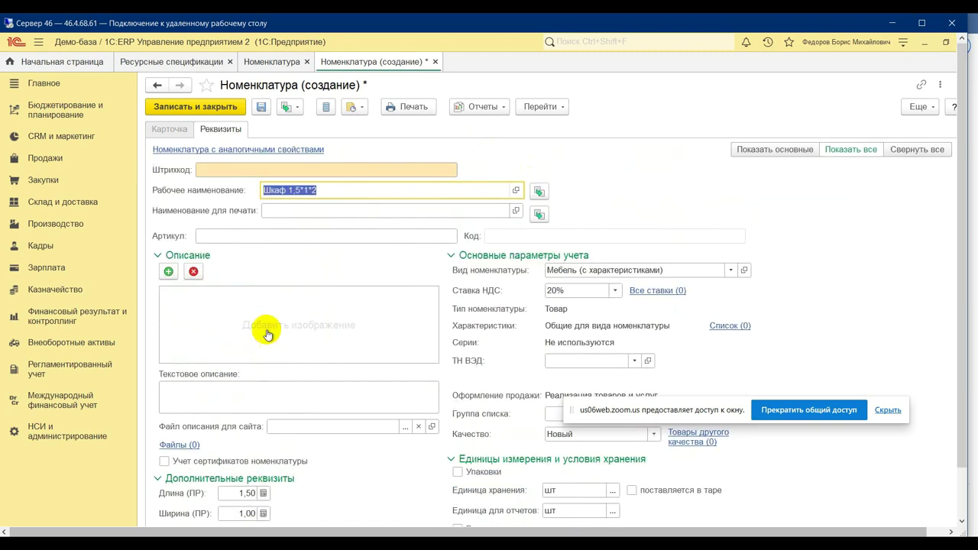
{"action": "left_click", "coordinate": [200, 110]}
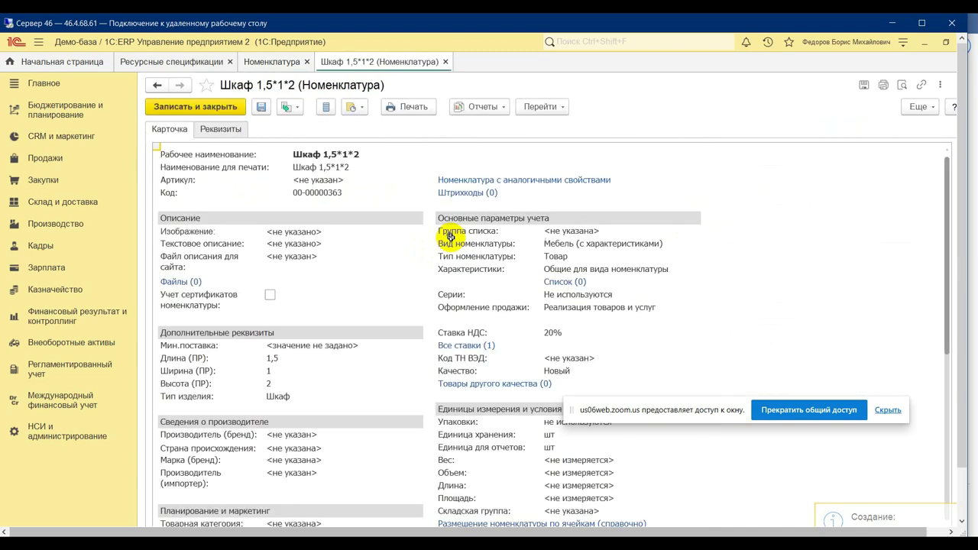
Create a characteristic for the item with the colour Красный and Лак enabled, and generate its working name from the template
{"action": "left_click", "coordinate": [563, 282]}
{"action": "left_click", "coordinate": [170, 123]}
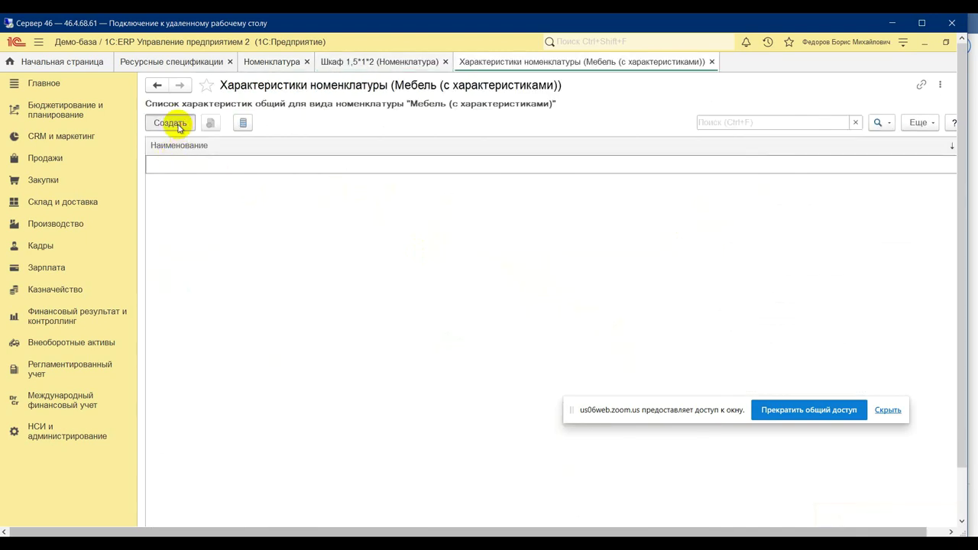
{"action": "left_click", "coordinate": [176, 233]}
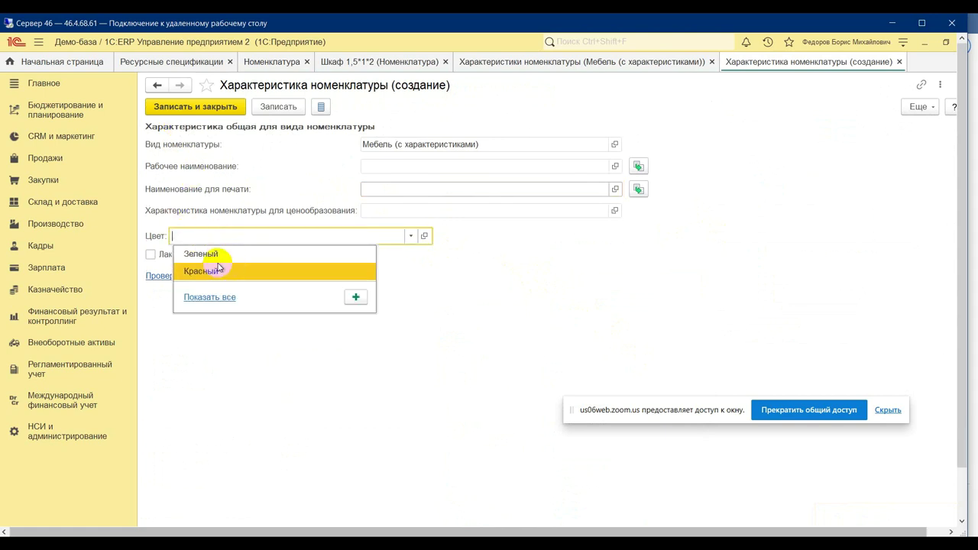
{"action": "left_click", "coordinate": [221, 269]}
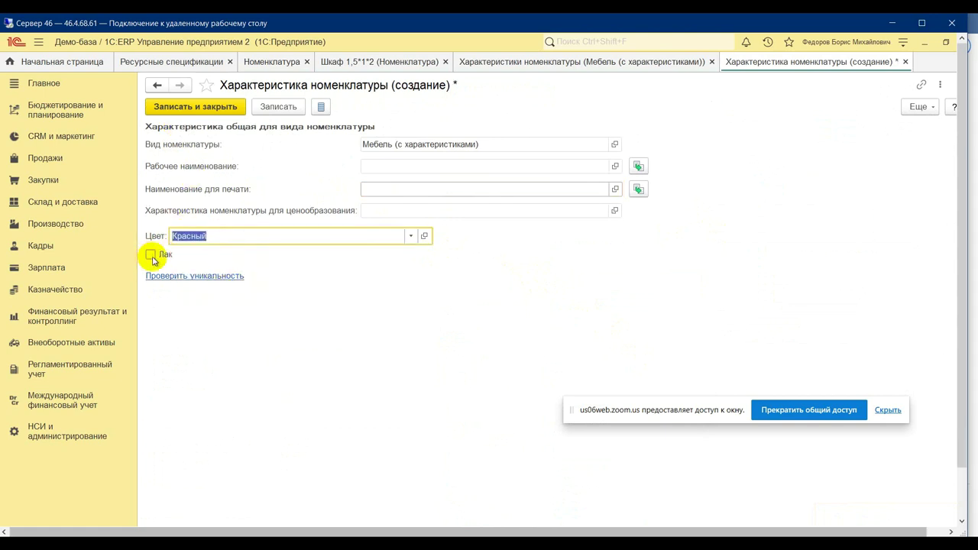
{"action": "left_click", "coordinate": [151, 257]}
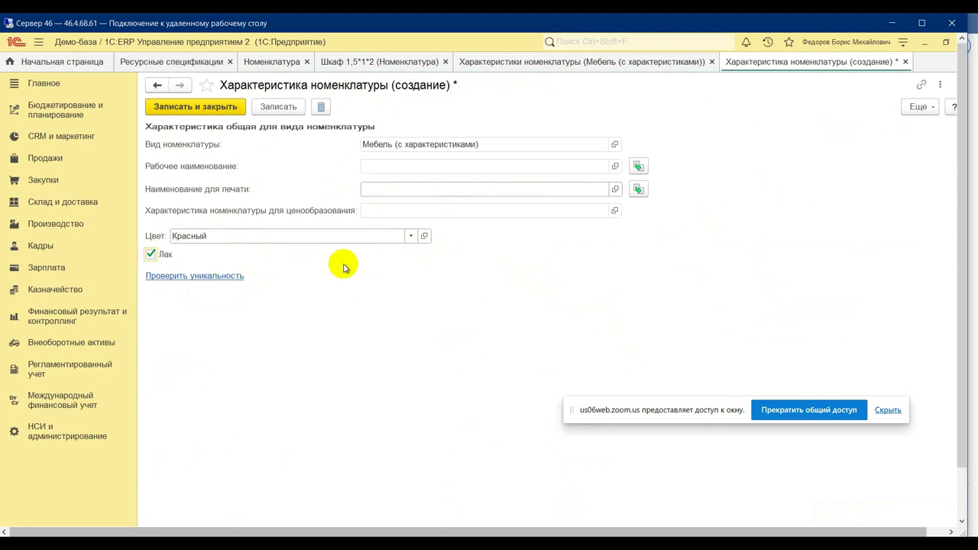
{"action": "left_click", "coordinate": [638, 167]}
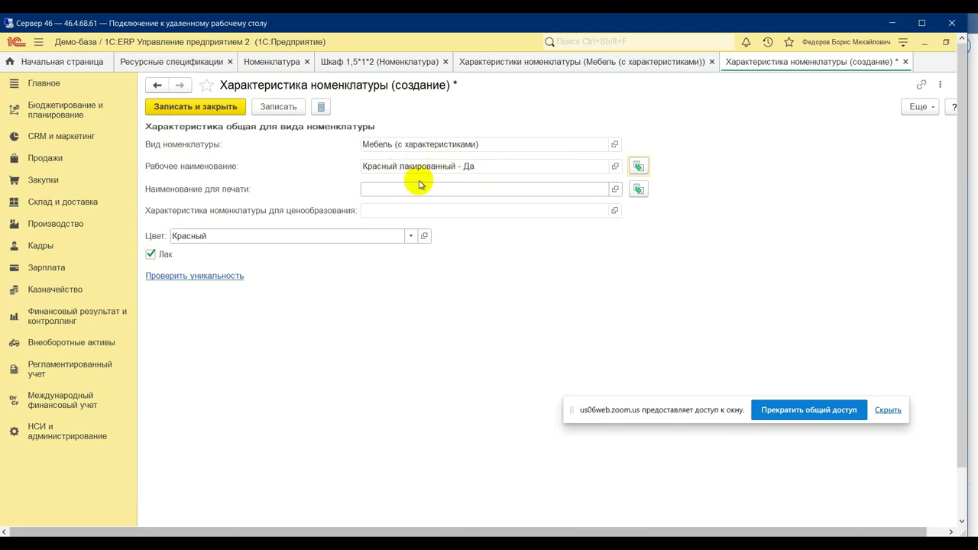
Disable Лак, regenerate the characteristic's working name for comparison, and enable Лак again
{"action": "left_click", "coordinate": [151, 254]}
{"action": "left_click", "coordinate": [639, 167]}
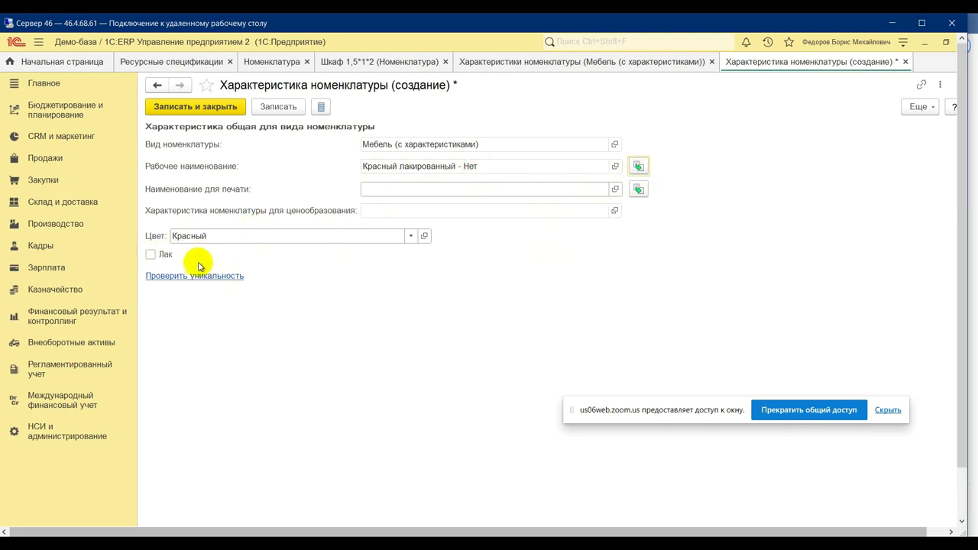
{"action": "left_click", "coordinate": [152, 254]}
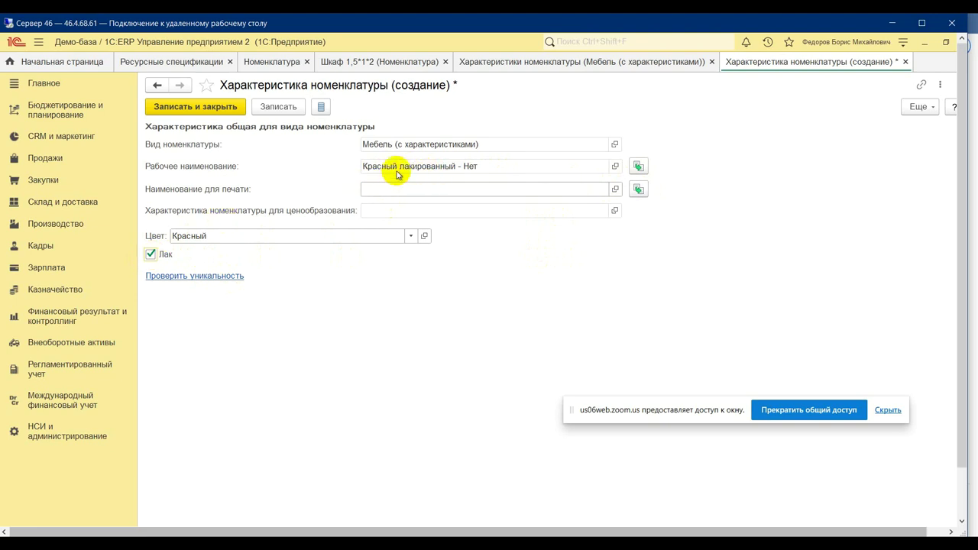
Save the characteristic, and close the characteristics list and the cabinet's item card
{"action": "left_click", "coordinate": [213, 109]}
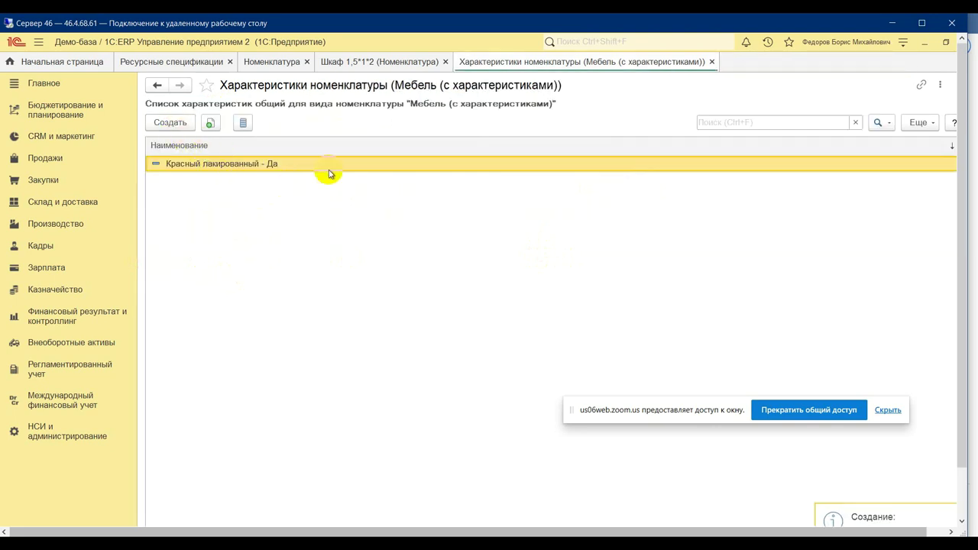
{"action": "left_click", "coordinate": [710, 61]}
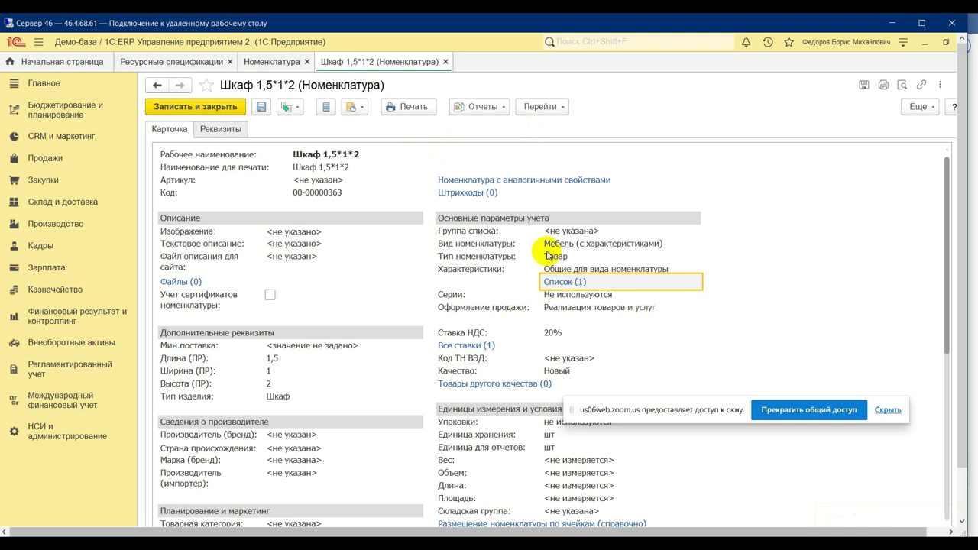
{"action": "left_click", "coordinate": [445, 61]}
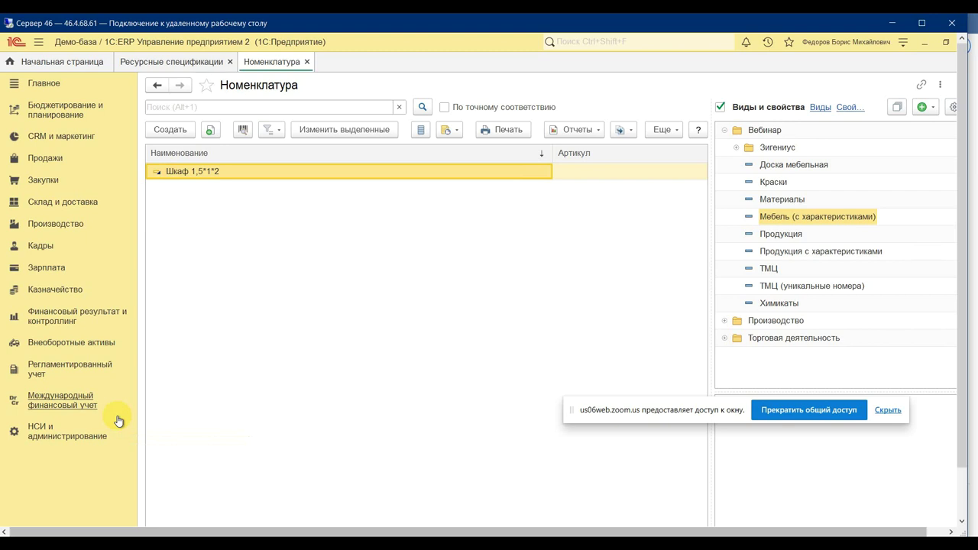
{"action": "key", "text": "alt+Tab"}
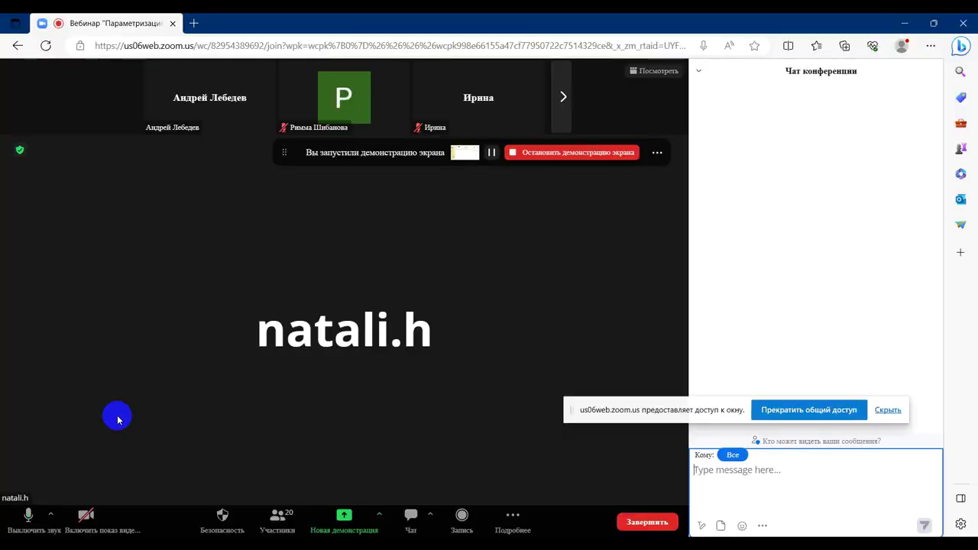
{"action": "key", "text": "alt+Tab"}
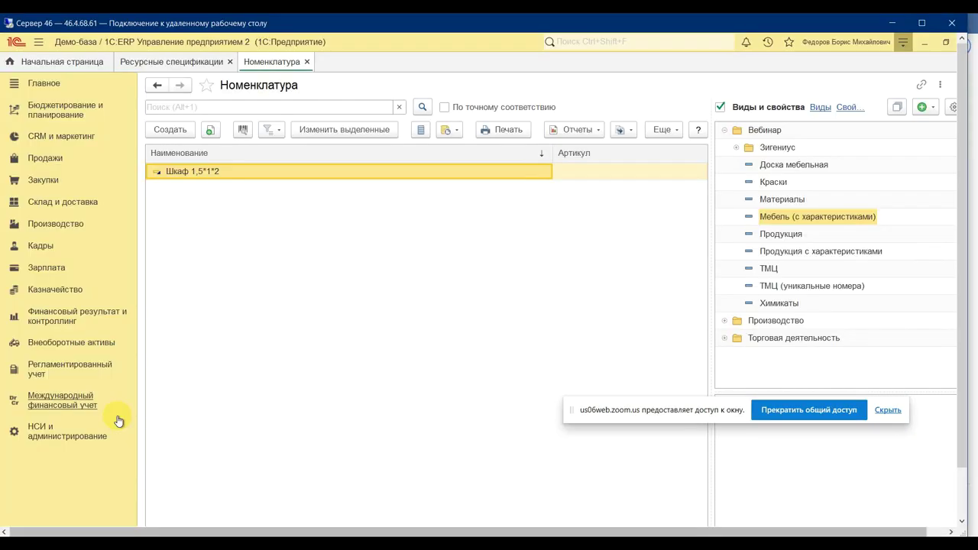
Start a new resource specification of the type Изготовление, сборка
{"action": "left_click", "coordinate": [163, 62]}
{"action": "left_click", "coordinate": [176, 138]}
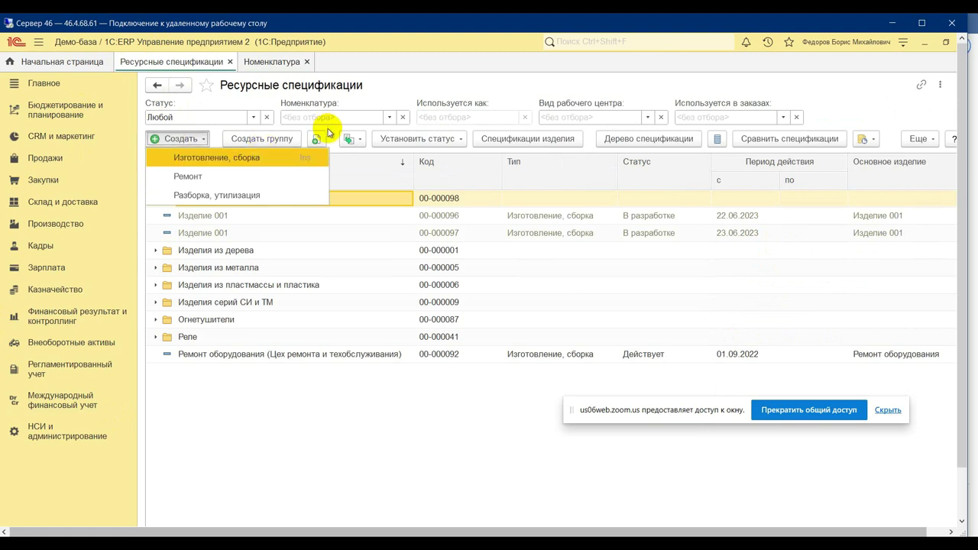
{"action": "left_click", "coordinate": [214, 158]}
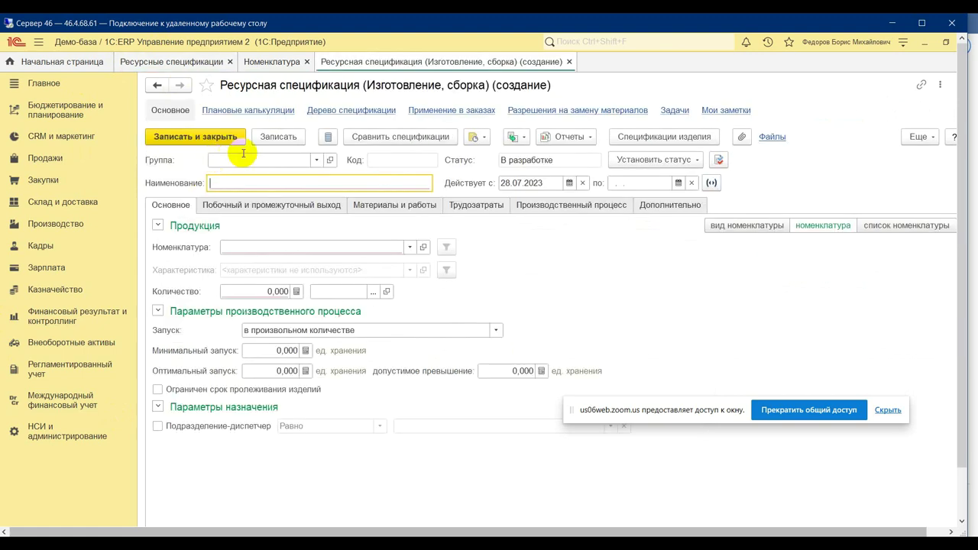
Define the specification's product by item kind and choose Мебель (с характеристиками) from the Вебинар group
{"action": "left_click", "coordinate": [752, 228]}
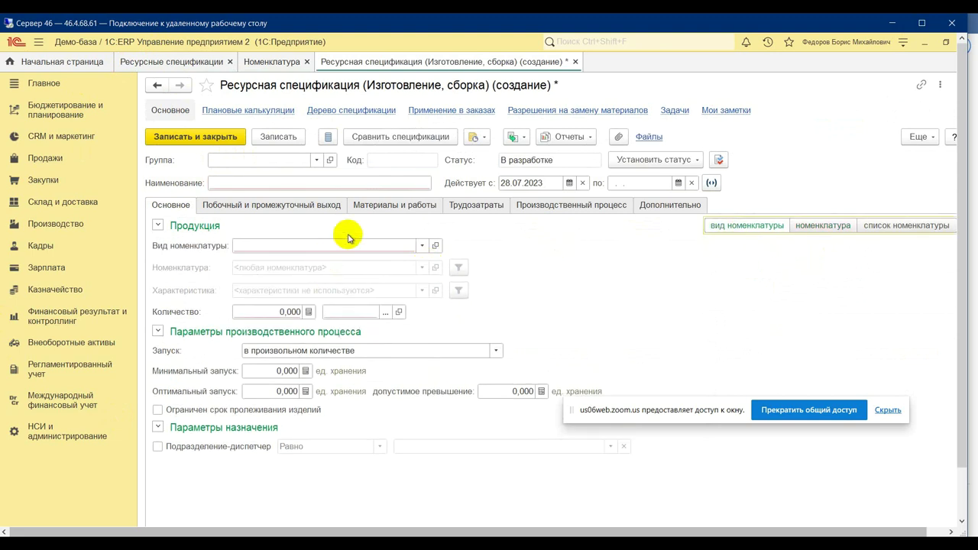
{"action": "left_click", "coordinate": [421, 246]}
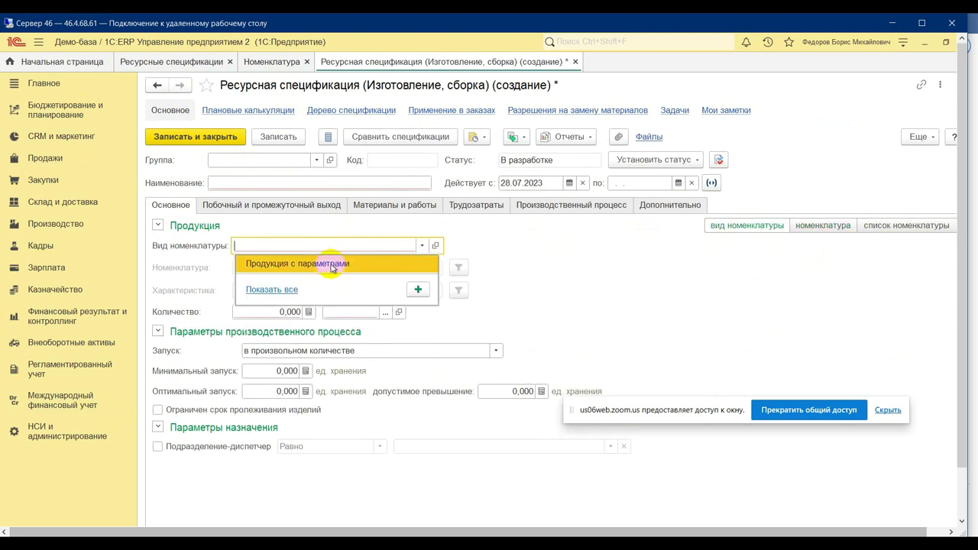
{"action": "left_click", "coordinate": [276, 288]}
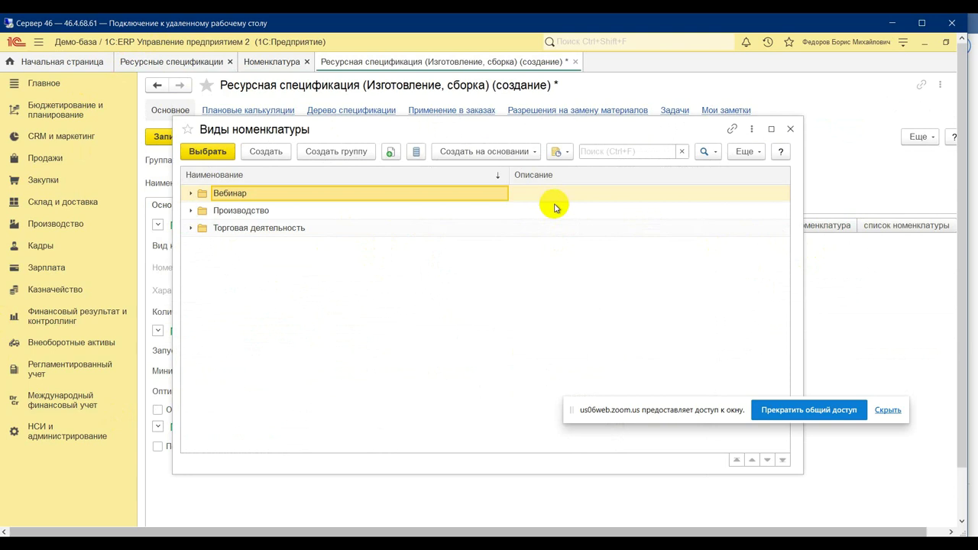
{"action": "left_click", "coordinate": [190, 194]}
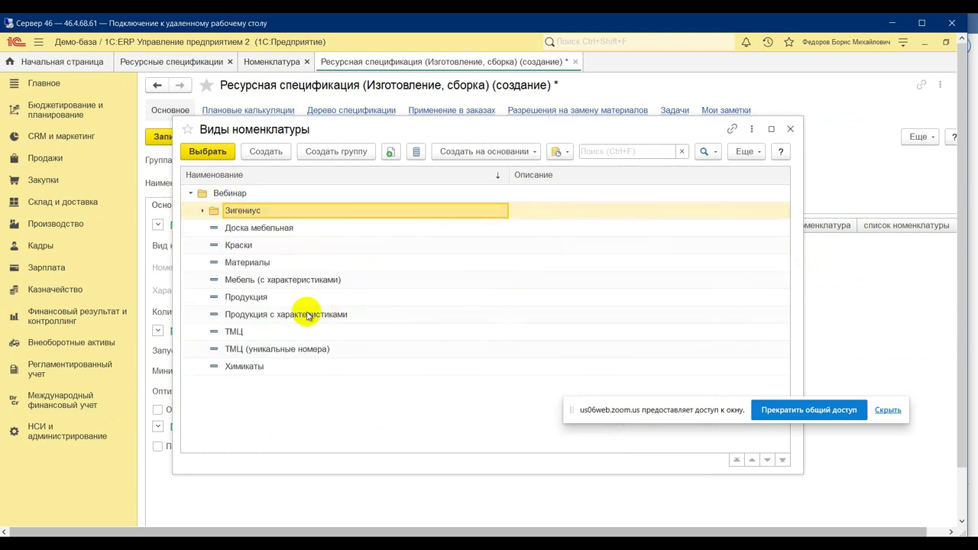
{"action": "left_click", "coordinate": [305, 284]}
{"action": "double_click", "coordinate": [306, 284]}
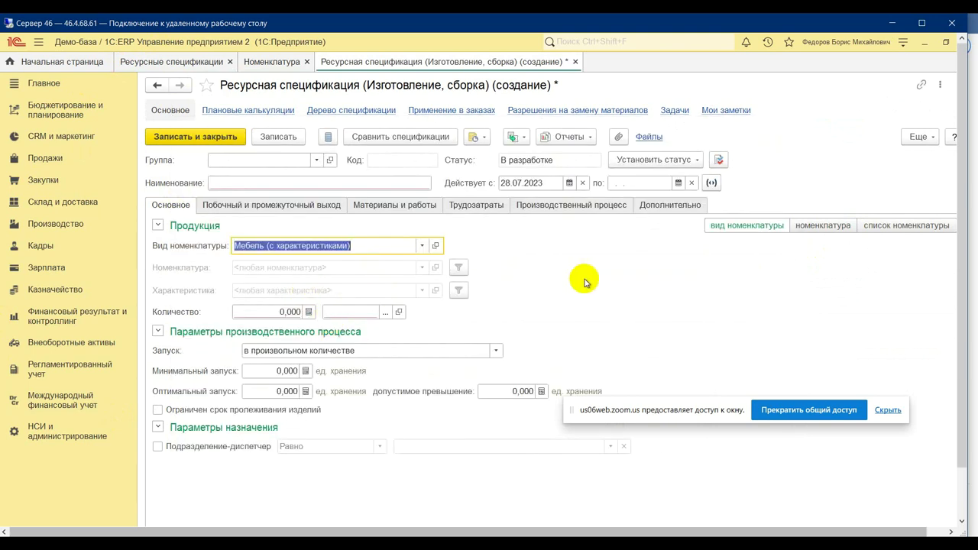
Set the product quantity to 1 with the unit шт (1 шт)
{"action": "left_click", "coordinate": [279, 316]}
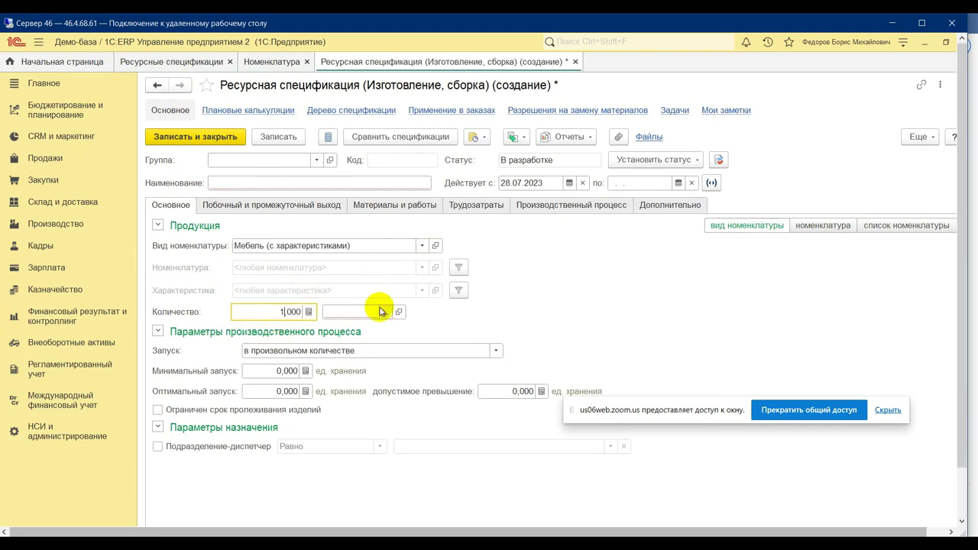
{"action": "left_click", "coordinate": [390, 312]}
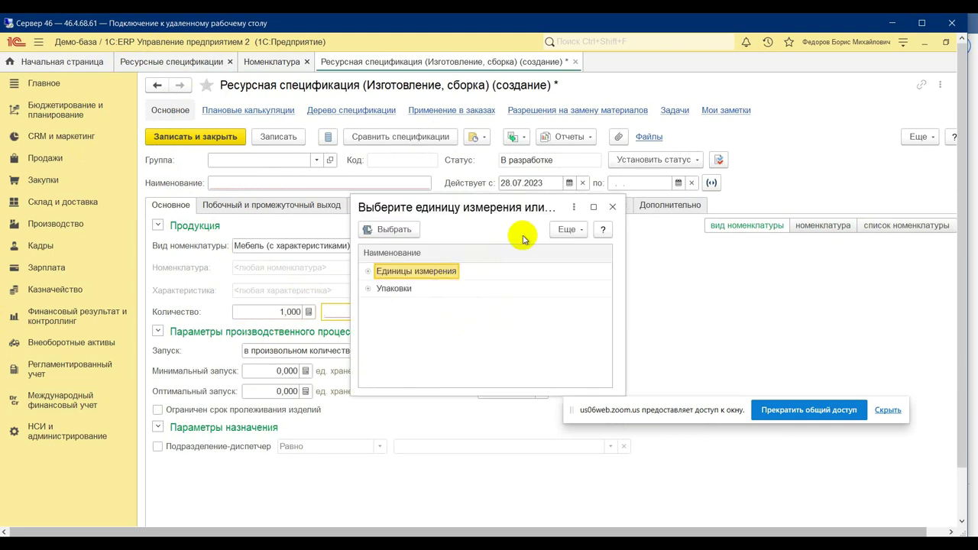
{"action": "left_click", "coordinate": [612, 207]}
{"action": "type", "text": "шт"}
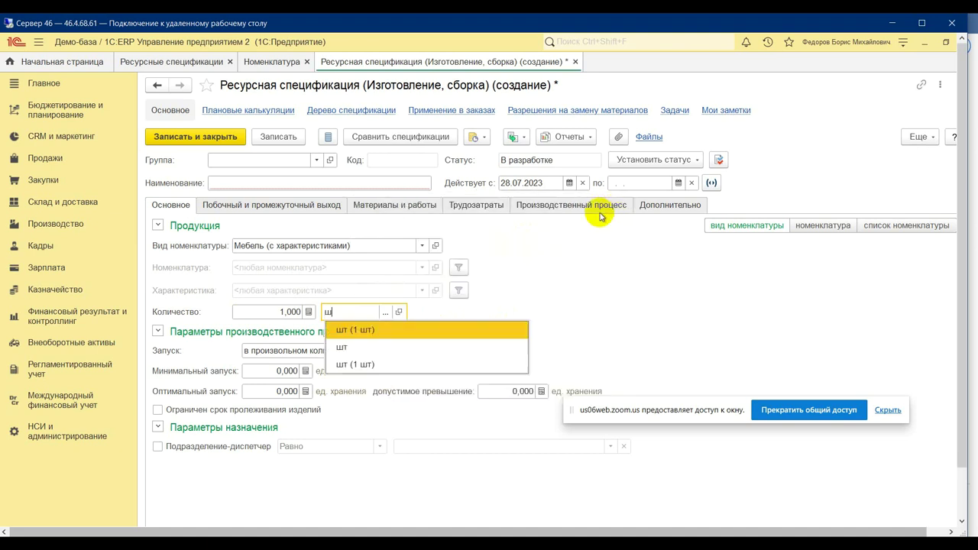
{"action": "left_click", "coordinate": [408, 331]}
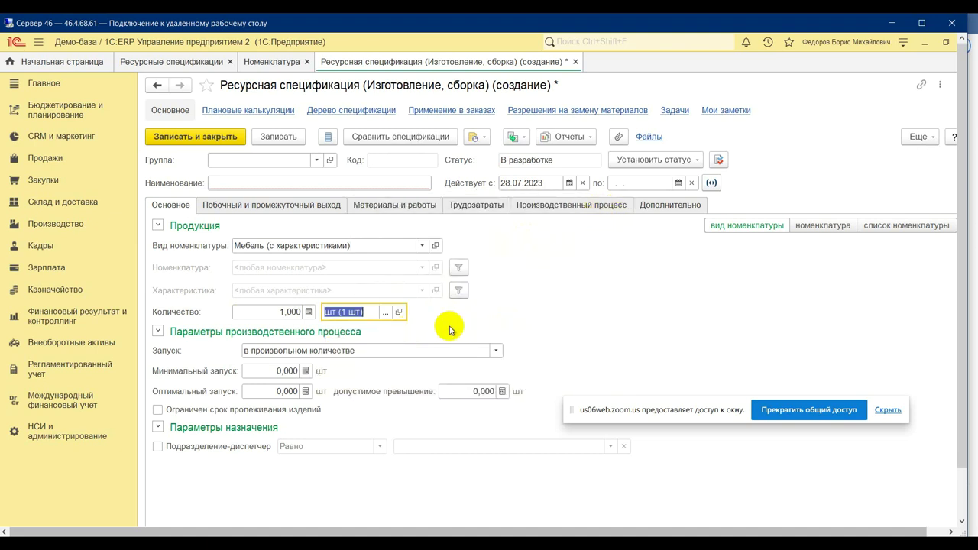
Replace the quantity's packaging unit with the plain unit of measure шт
{"action": "left_click", "coordinate": [372, 312]}
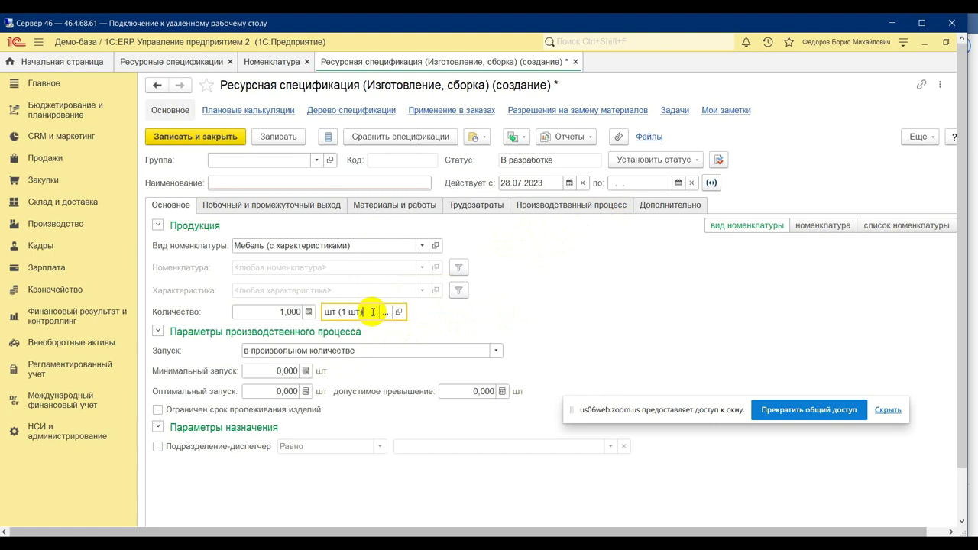
{"action": "left_click", "coordinate": [379, 354]}
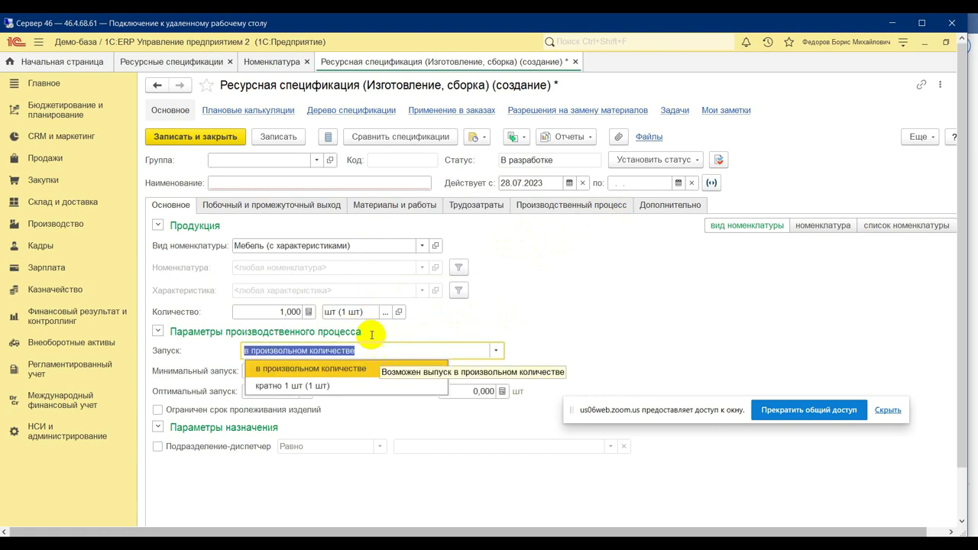
{"action": "left_click", "coordinate": [382, 313]}
{"action": "left_click", "coordinate": [385, 315]}
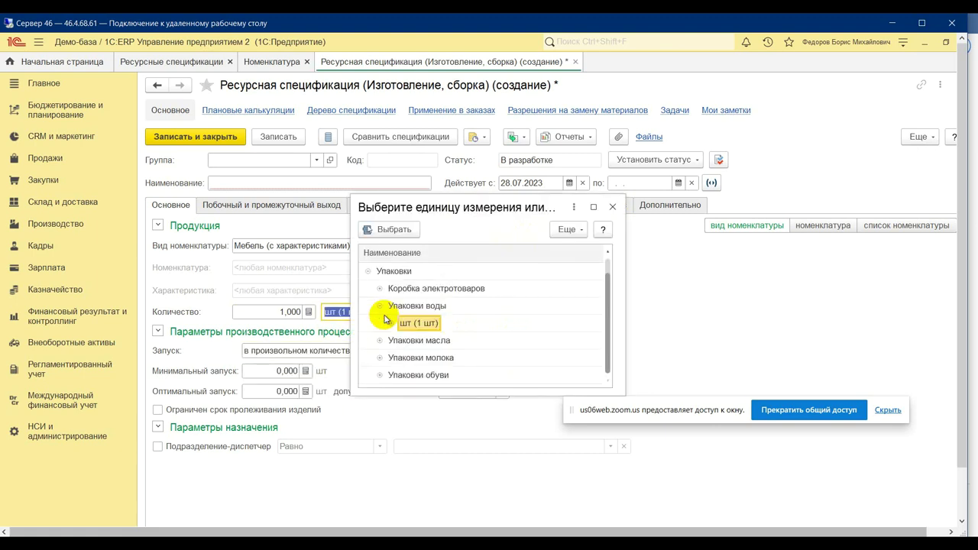
{"action": "left_click", "coordinate": [367, 275]}
{"action": "left_click", "coordinate": [368, 275]}
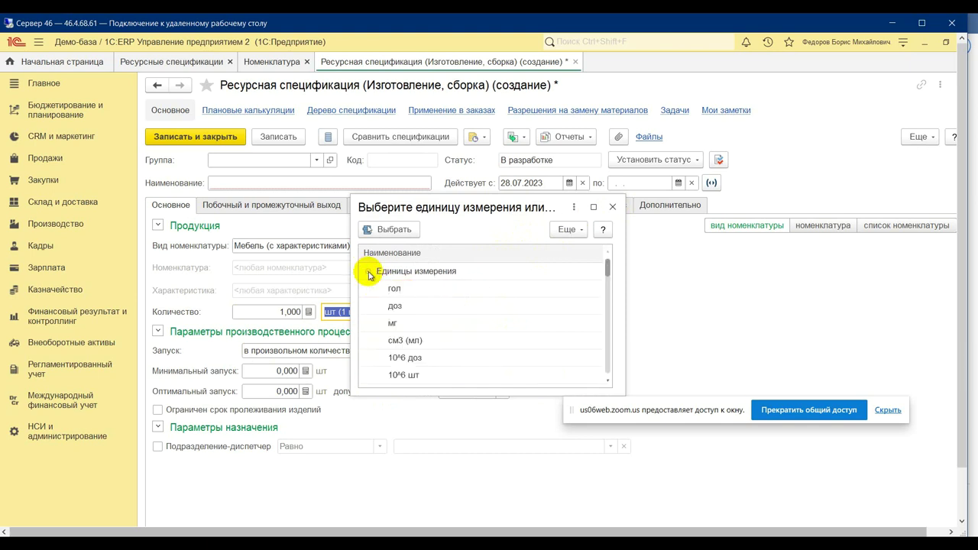
{"action": "scroll", "coordinate": [401, 342], "scroll_direction": "down", "scroll_amount": 10}
{"action": "scroll", "coordinate": [401, 347], "scroll_direction": "down", "scroll_amount": 2}
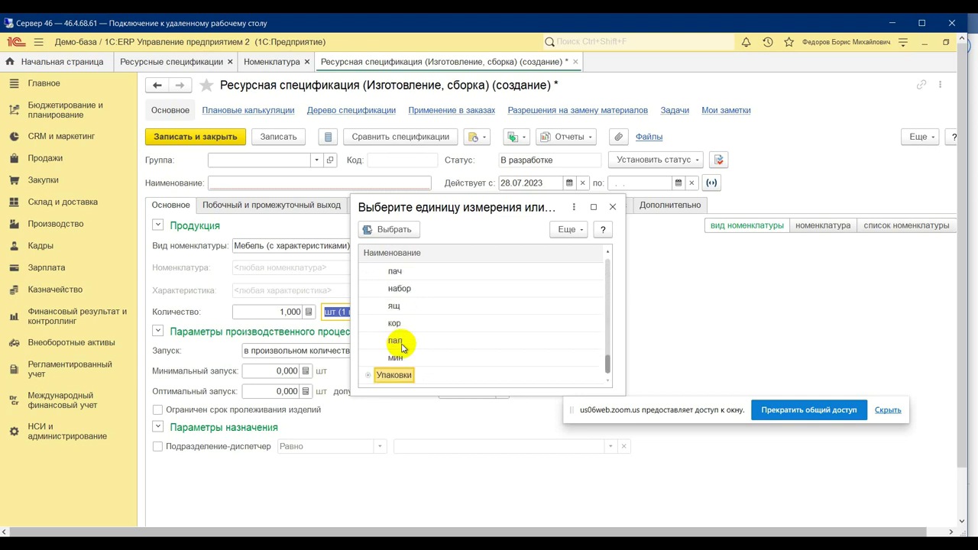
{"action": "left_click", "coordinate": [612, 206]}
{"action": "type", "text": "шт"}
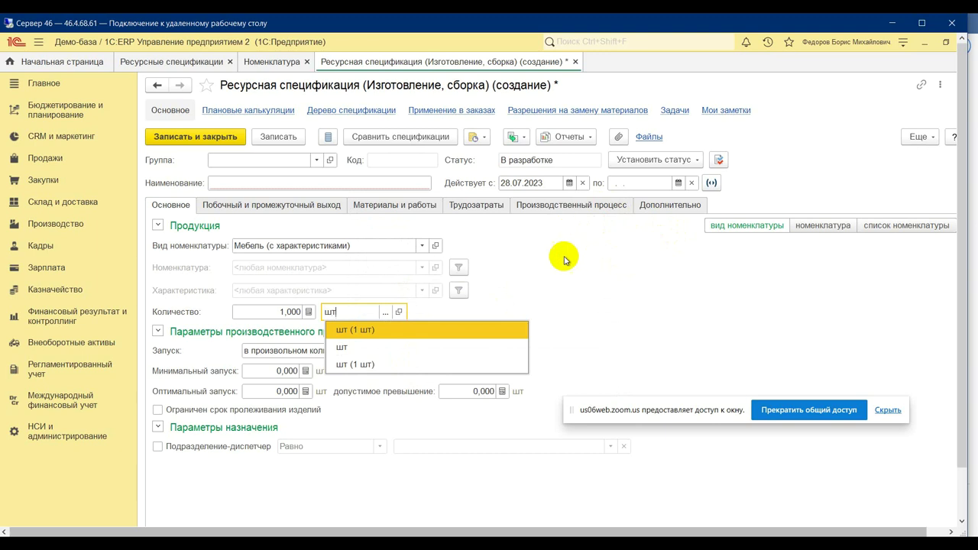
{"action": "left_click", "coordinate": [478, 310]}
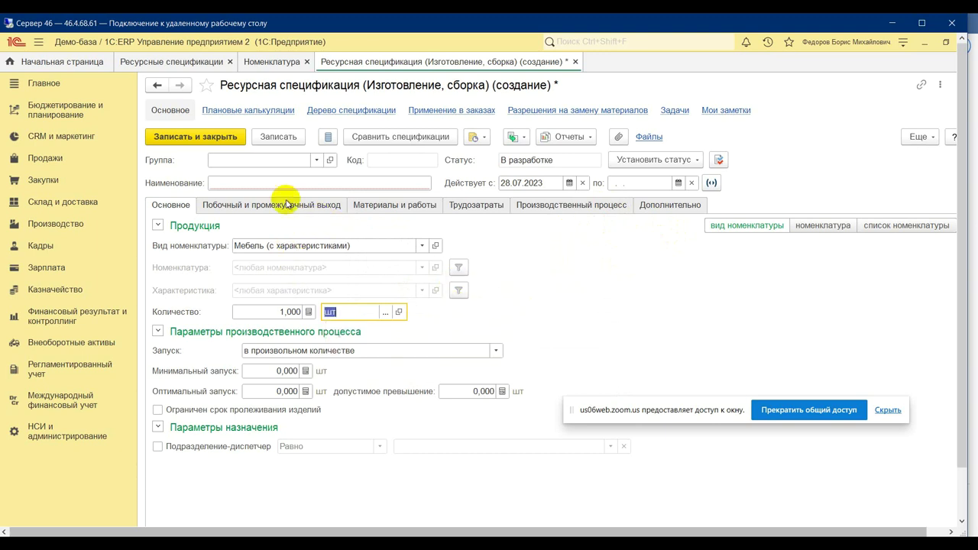
Copy the item kind's name Мебель (с характеристиками) into the specification's name
{"action": "left_click", "coordinate": [291, 254]}
{"action": "key", "text": "ctrl+c"}
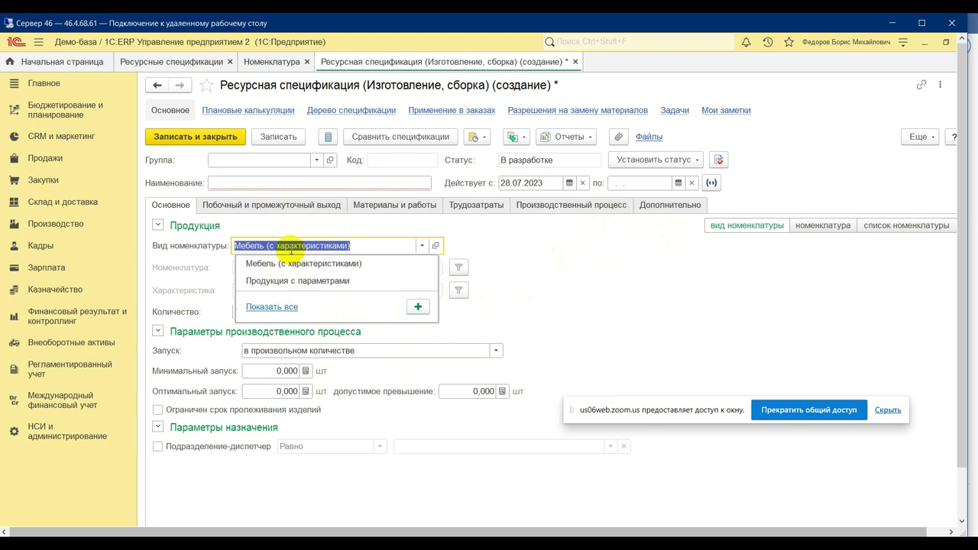
{"action": "left_click", "coordinate": [288, 183]}
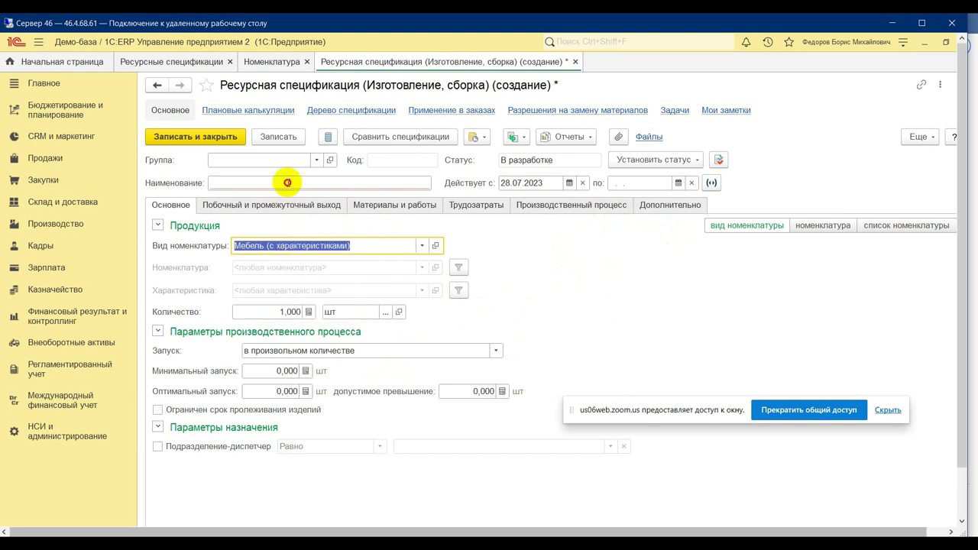
{"action": "key", "text": "ctrl+v"}
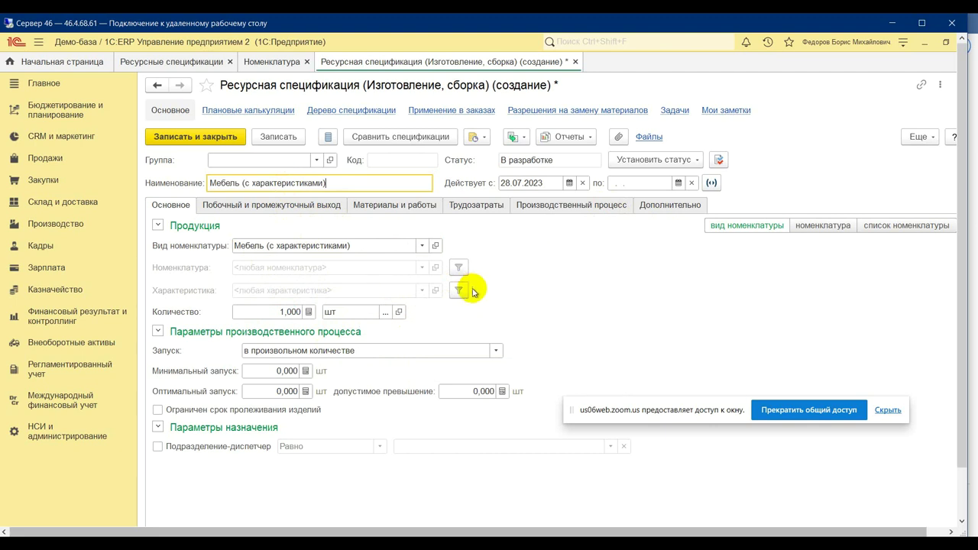
Look up the items of the kind Доска мебельная in the item list, and return to the new specification
{"action": "left_click", "coordinate": [290, 64]}
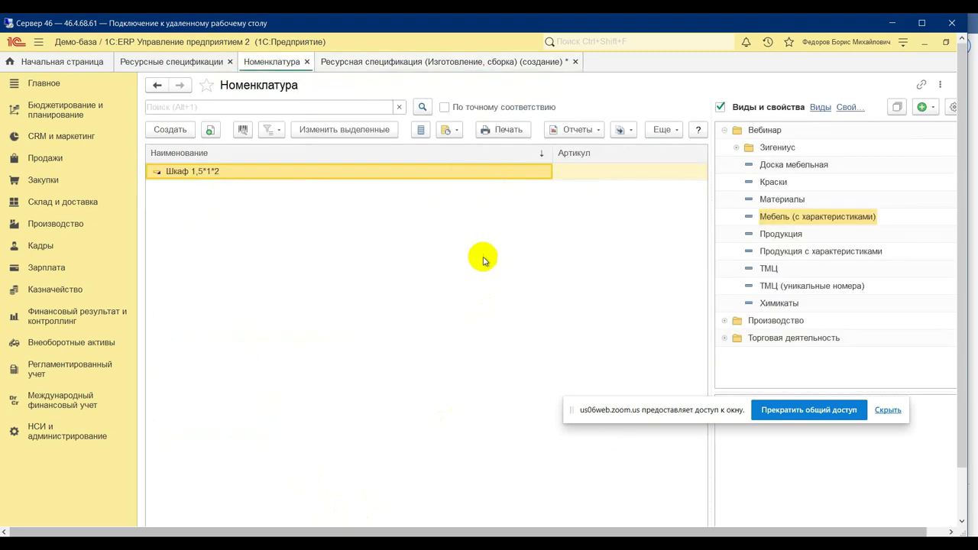
{"action": "left_click", "coordinate": [786, 165]}
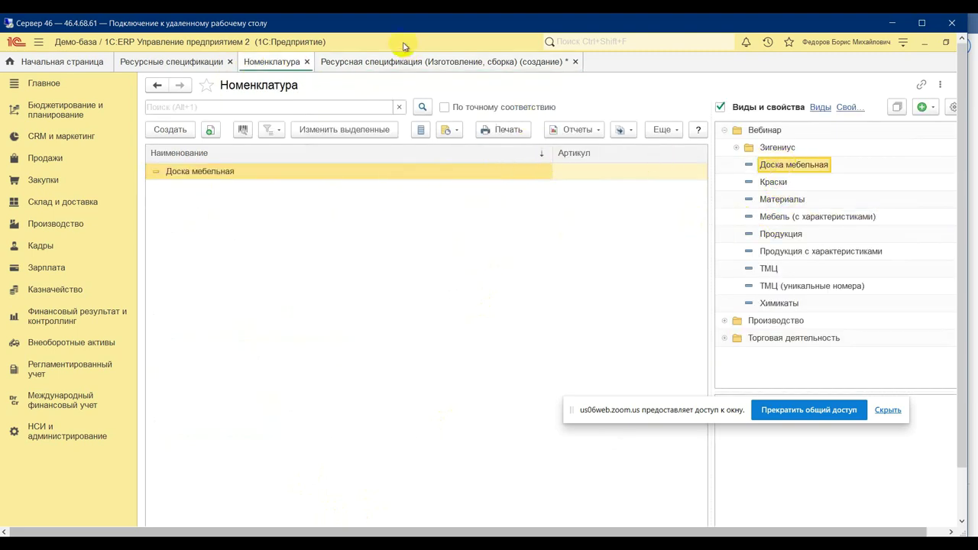
{"action": "left_click", "coordinate": [387, 62]}
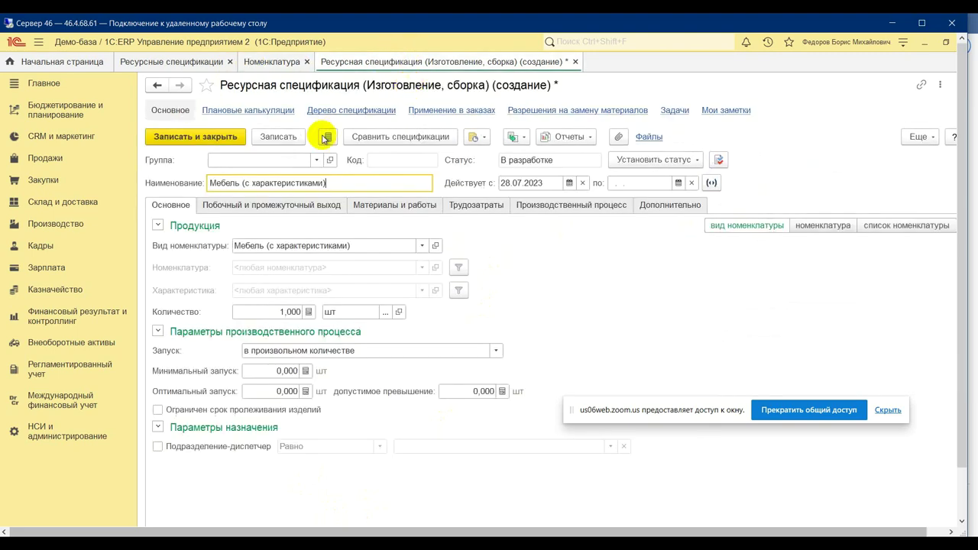
Add Доска мебельная as the first material of the specification
{"action": "left_click", "coordinate": [377, 206]}
{"action": "left_click", "coordinate": [176, 226]}
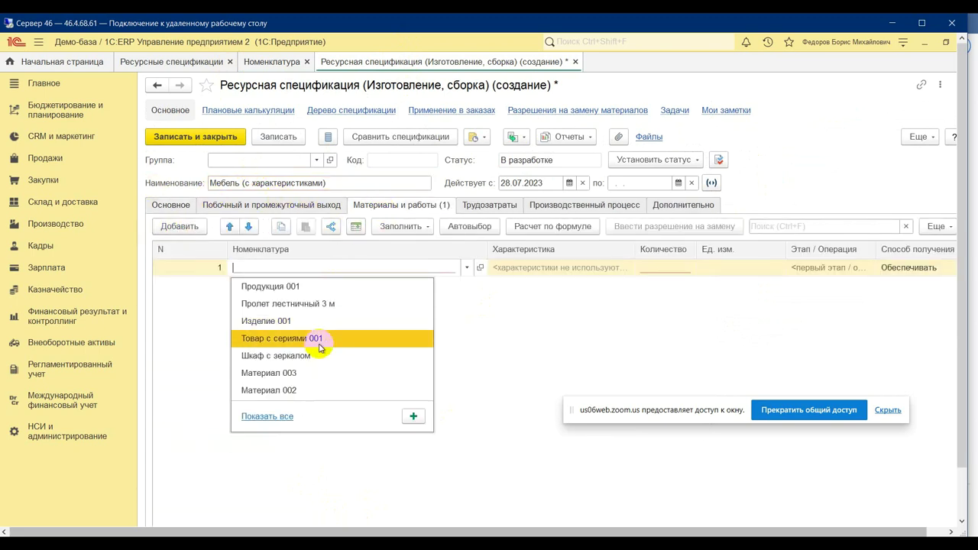
{"action": "left_click", "coordinate": [265, 266]}
{"action": "type", "text": "Доска"}
{"action": "key", "text": "Return"}
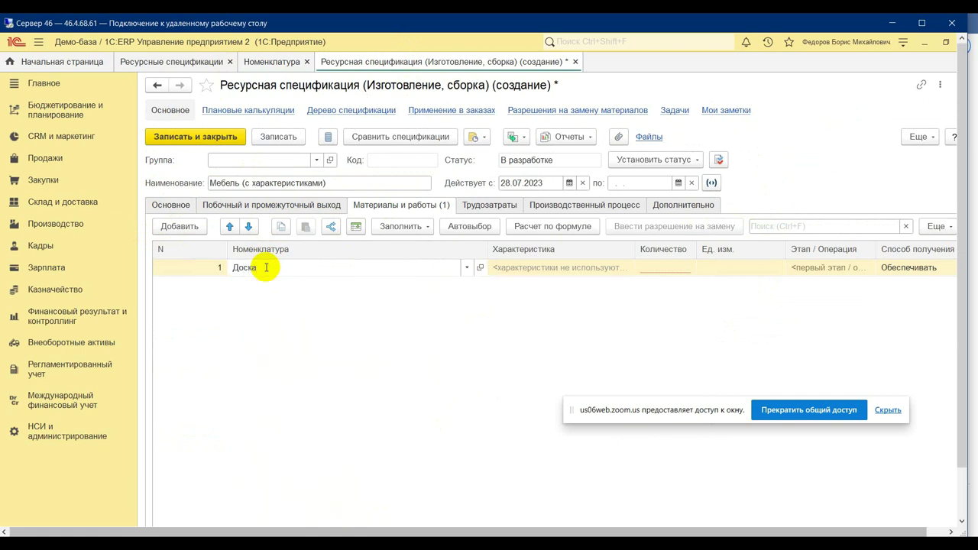
{"action": "key", "text": "BackSpace"}
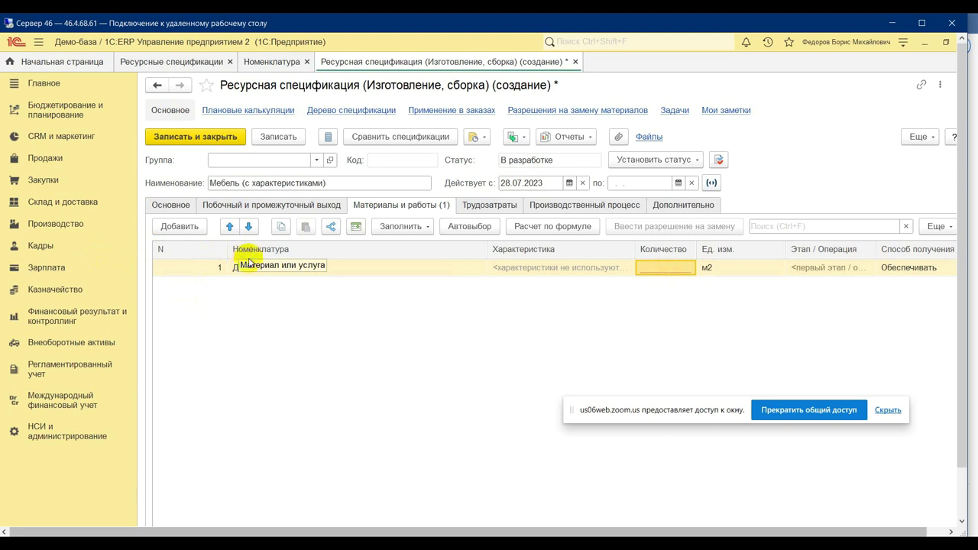
{"action": "left_click", "coordinate": [304, 268]}
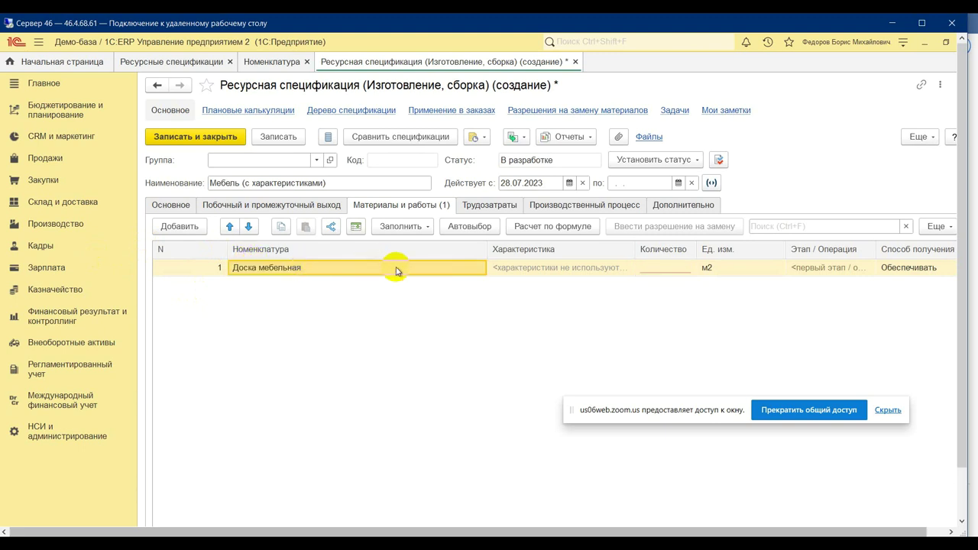
Enable formula calculation for the quantity of Доска мебельная and open the formula editor
{"action": "left_click", "coordinate": [664, 274]}
{"action": "left_click", "coordinate": [578, 225]}
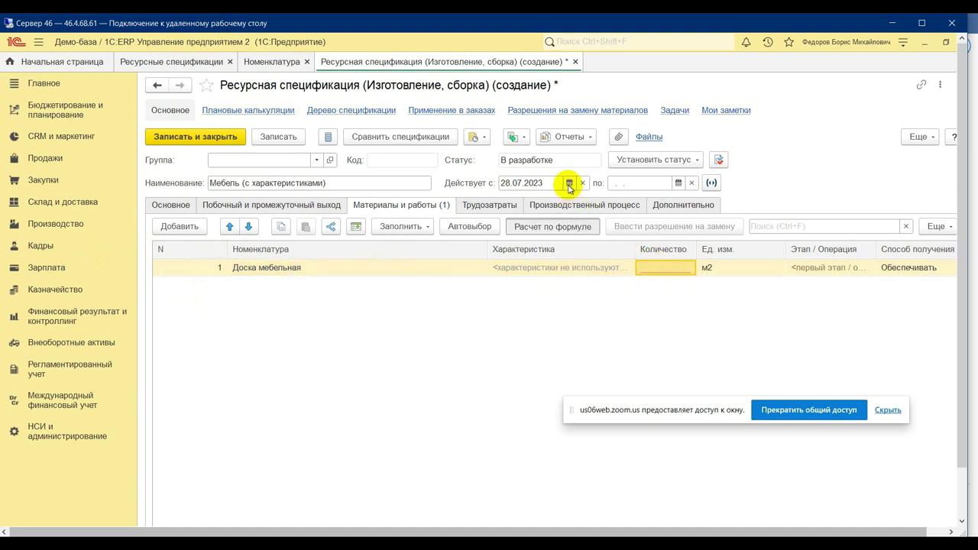
{"action": "left_click", "coordinate": [434, 406]}
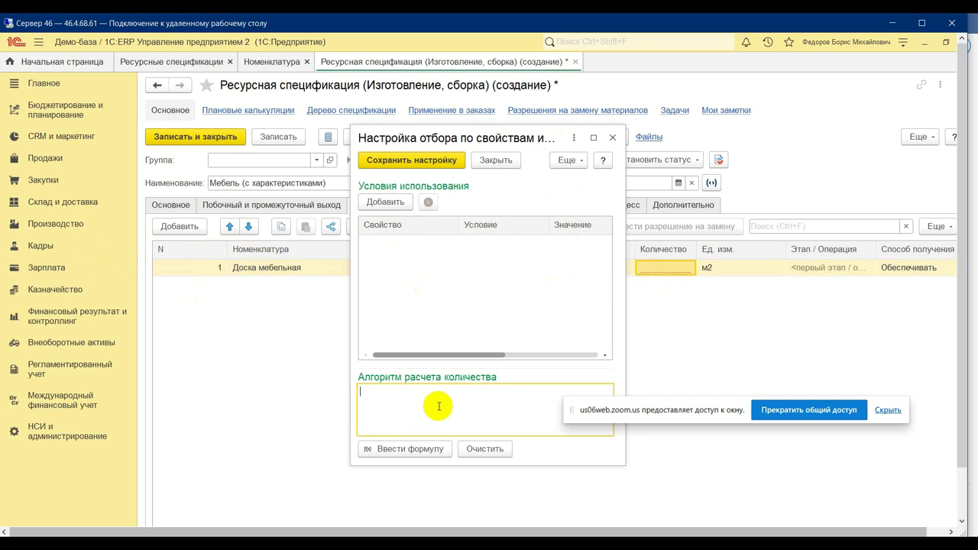
{"action": "left_click", "coordinate": [405, 452]}
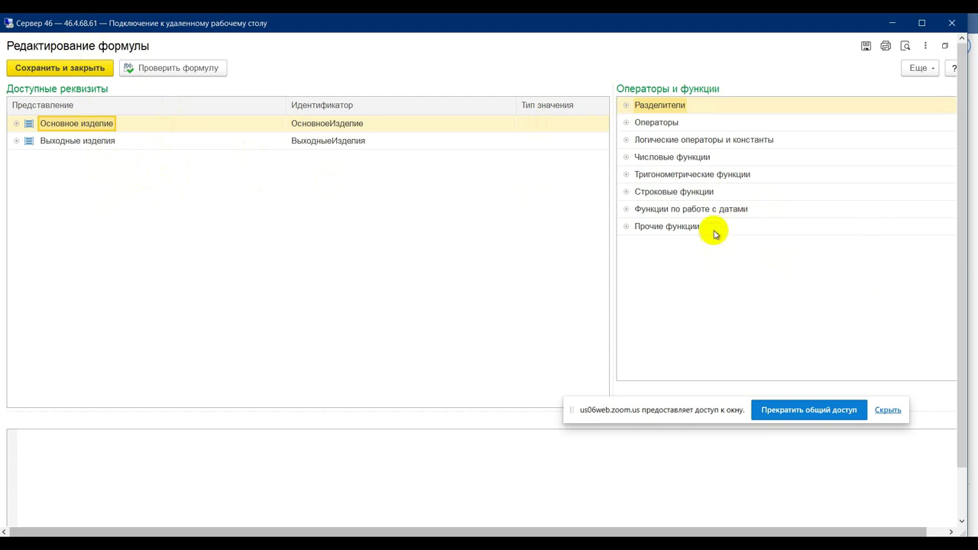
Build the quantity formula for Доска мебельная by multiplying the main product's Длина (ПР), Ширина (ПР) and Высота (ПР)
{"action": "left_click", "coordinate": [16, 123]}
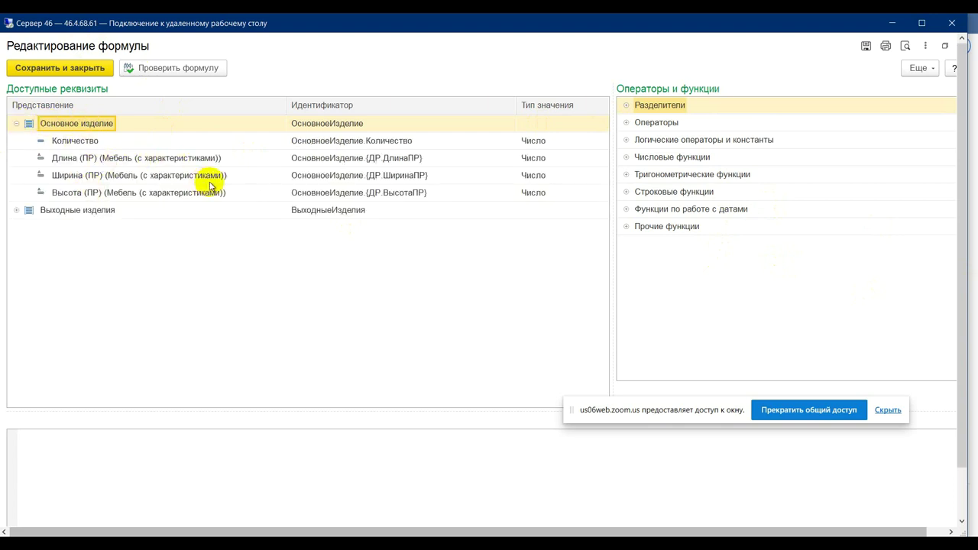
{"action": "double_click", "coordinate": [149, 159]}
{"action": "double_click", "coordinate": [145, 176]}
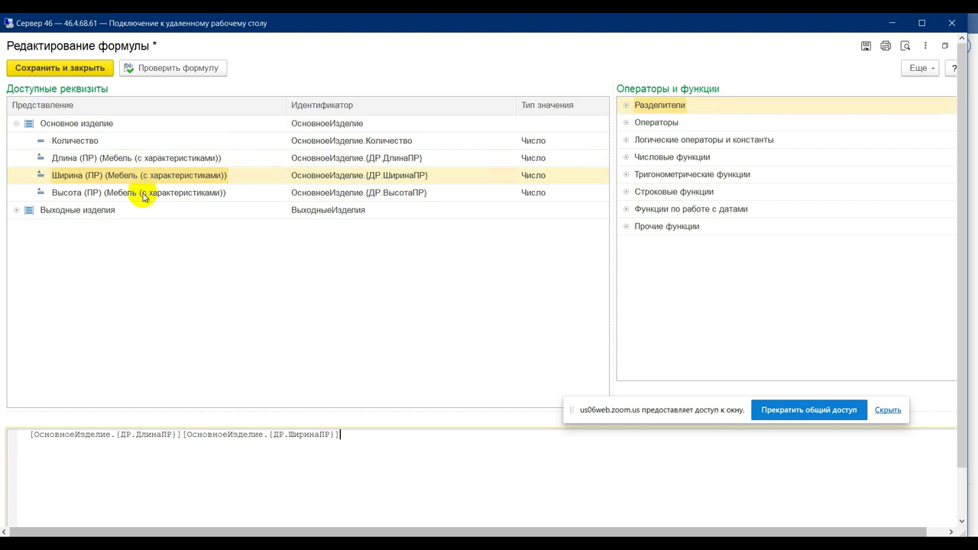
{"action": "double_click", "coordinate": [142, 194]}
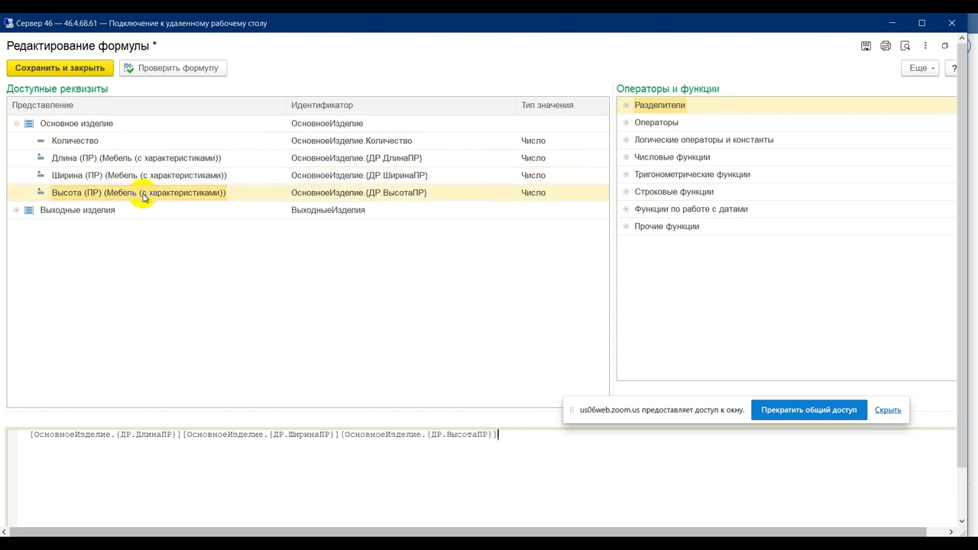
{"action": "left_click", "coordinate": [183, 434]}
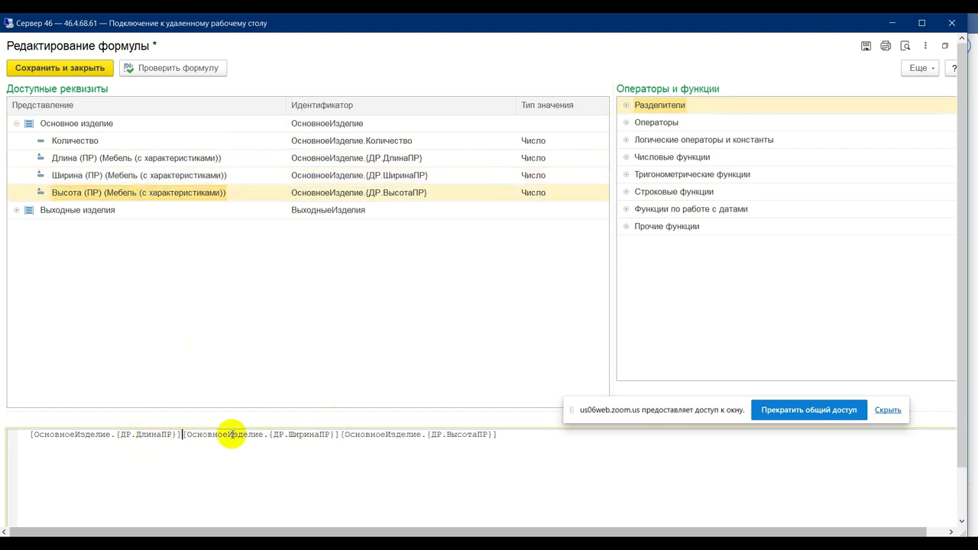
{"action": "type", "text": "*"}
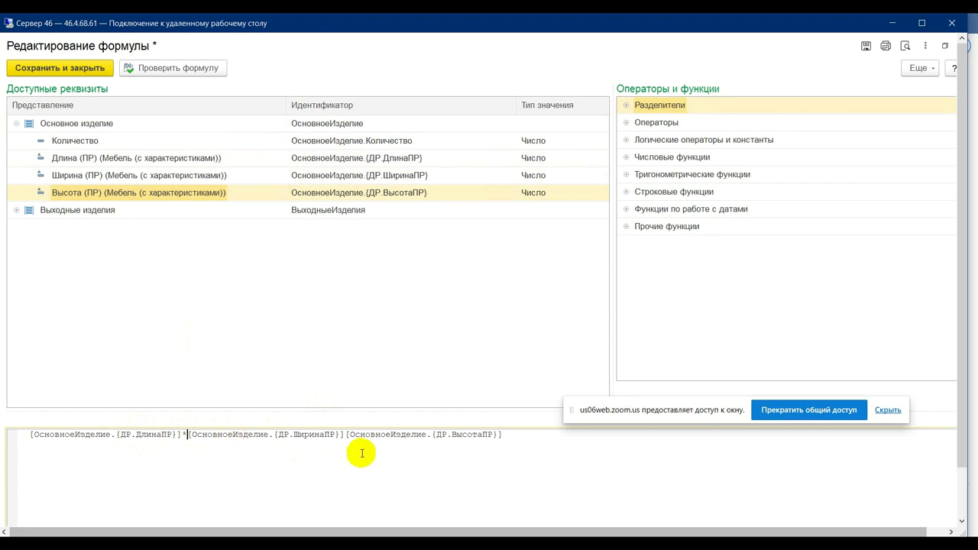
{"action": "left_click", "coordinate": [345, 433]}
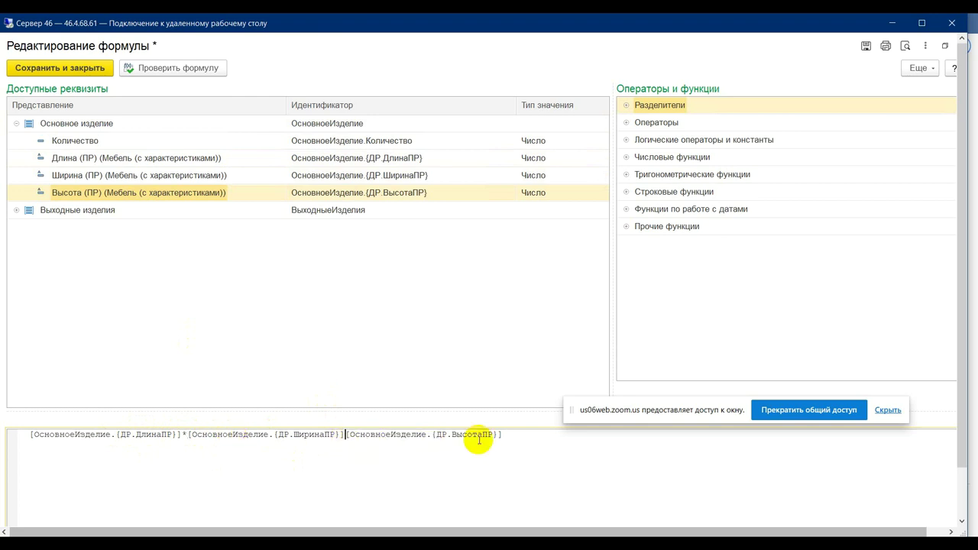
{"action": "type", "text": "*"}
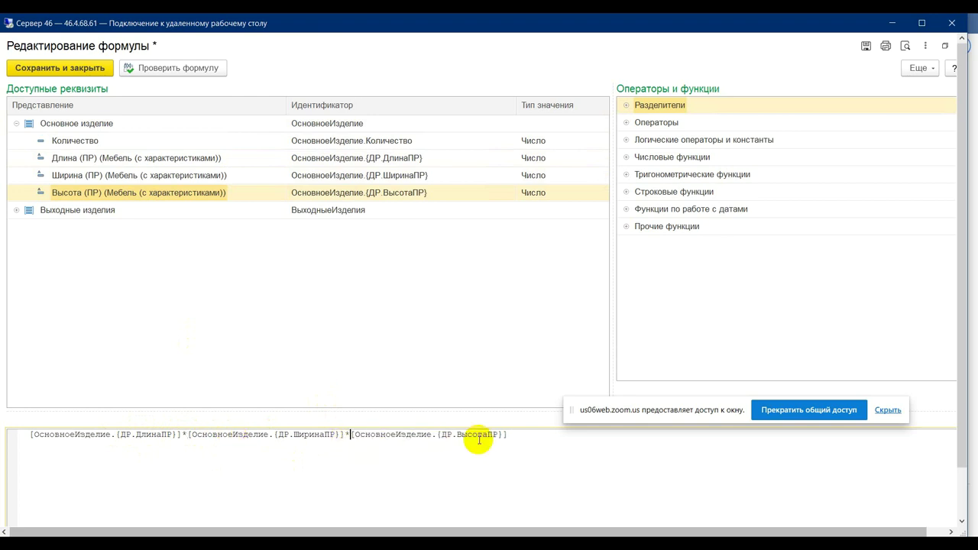
{"action": "left_click", "coordinate": [539, 434]}
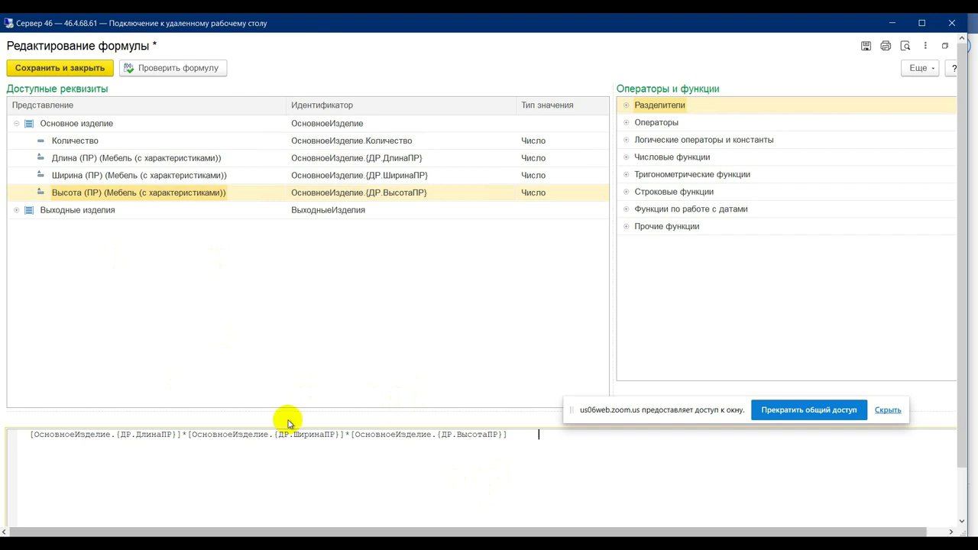
Save the formula and the calculation settings of Доска мебельная, and widen the Количество column of the materials table
{"action": "left_click", "coordinate": [66, 70]}
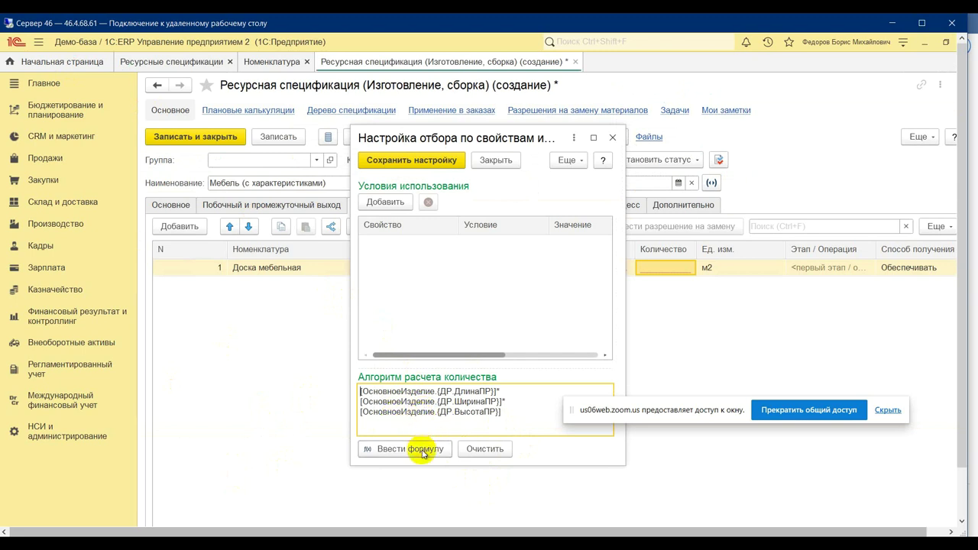
{"action": "left_click", "coordinate": [394, 161]}
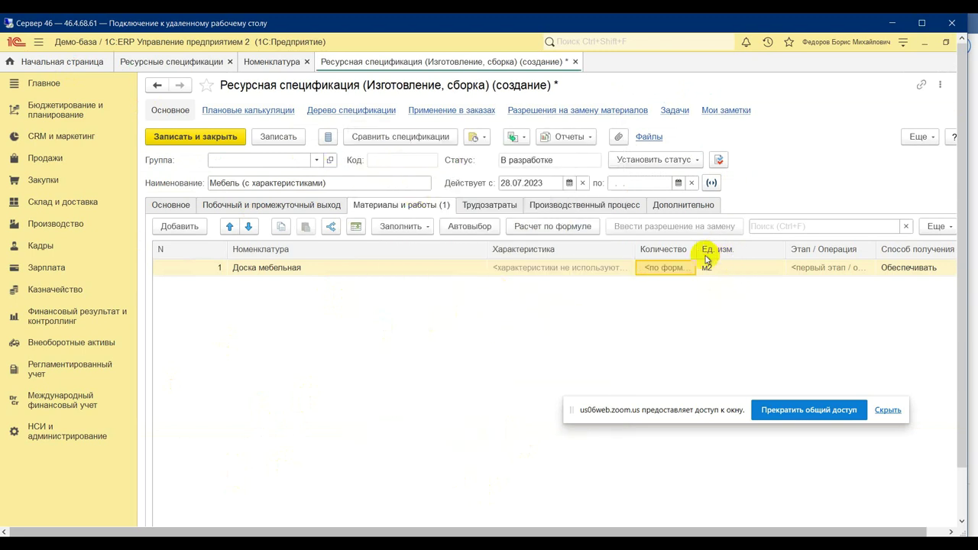
{"action": "left_click_drag", "start_coordinate": [698, 249], "coordinate": [789, 249]}
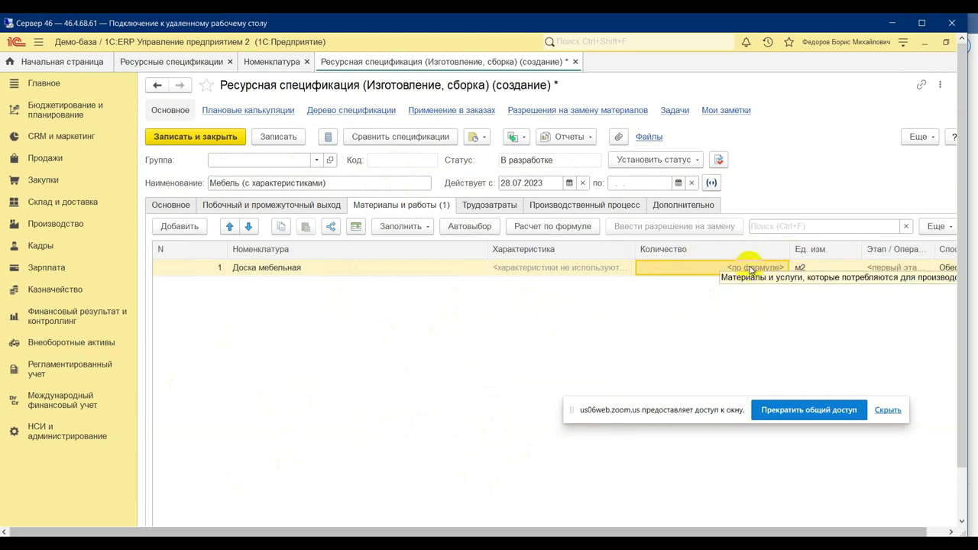
Add Краска красная and Краска зеленая as the second and third materials of the specification
{"action": "left_click", "coordinate": [179, 227]}
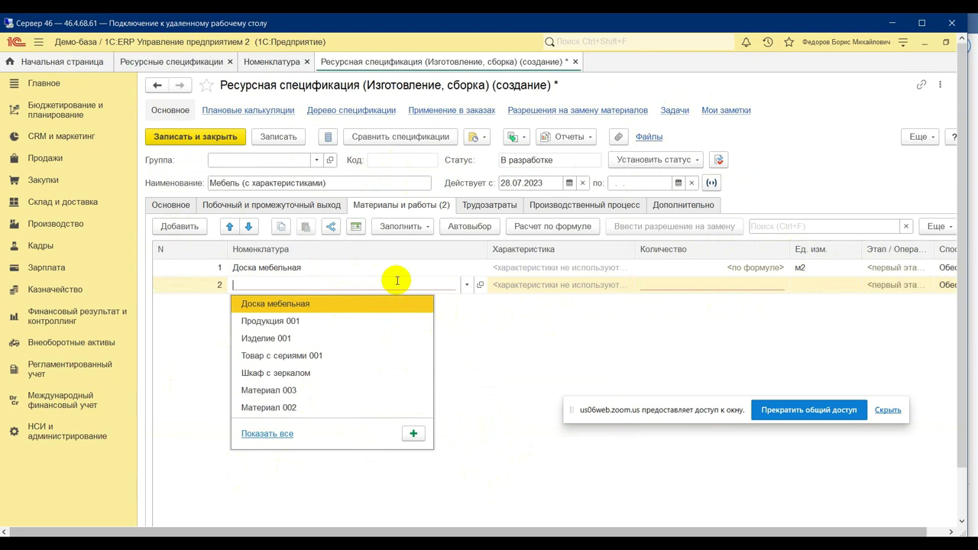
{"action": "type", "text": "кр"}
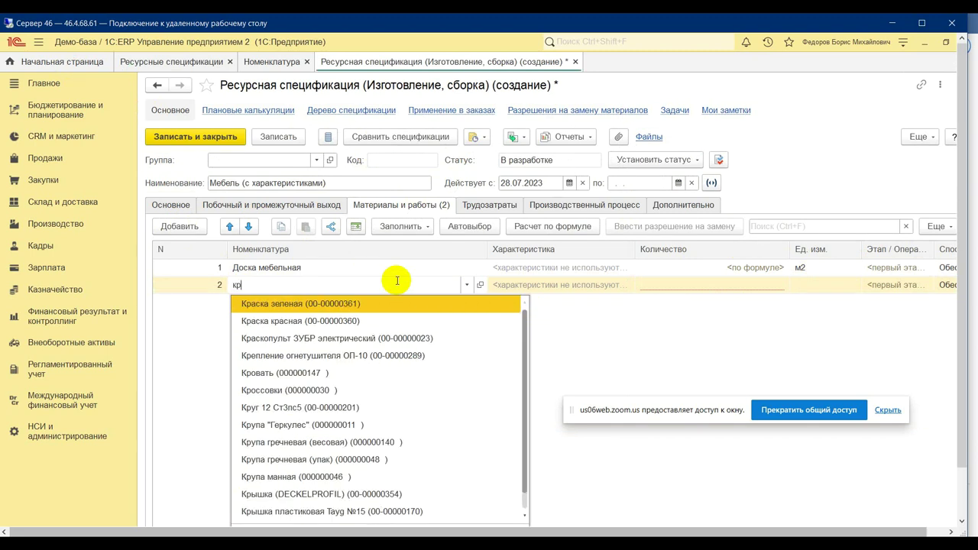
{"action": "left_click", "coordinate": [327, 328]}
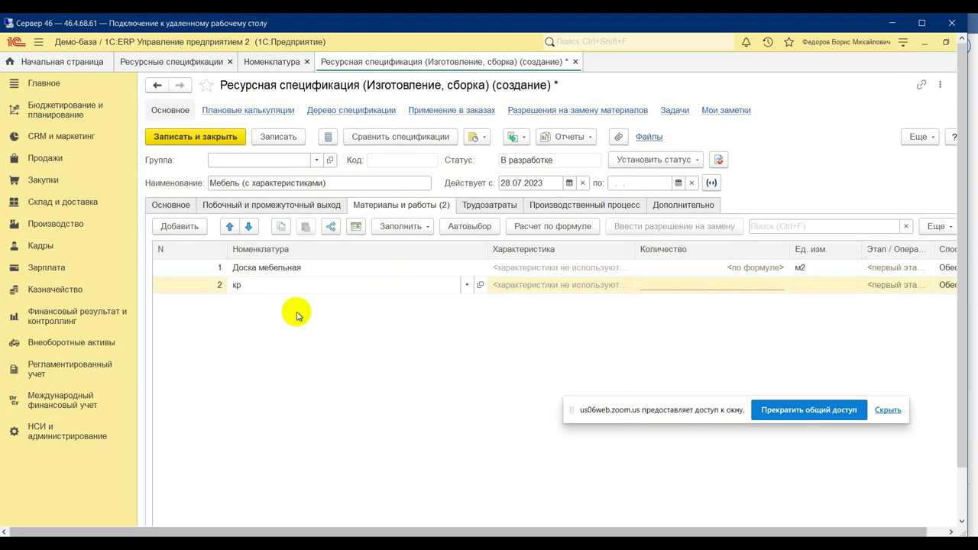
{"action": "left_click", "coordinate": [191, 226]}
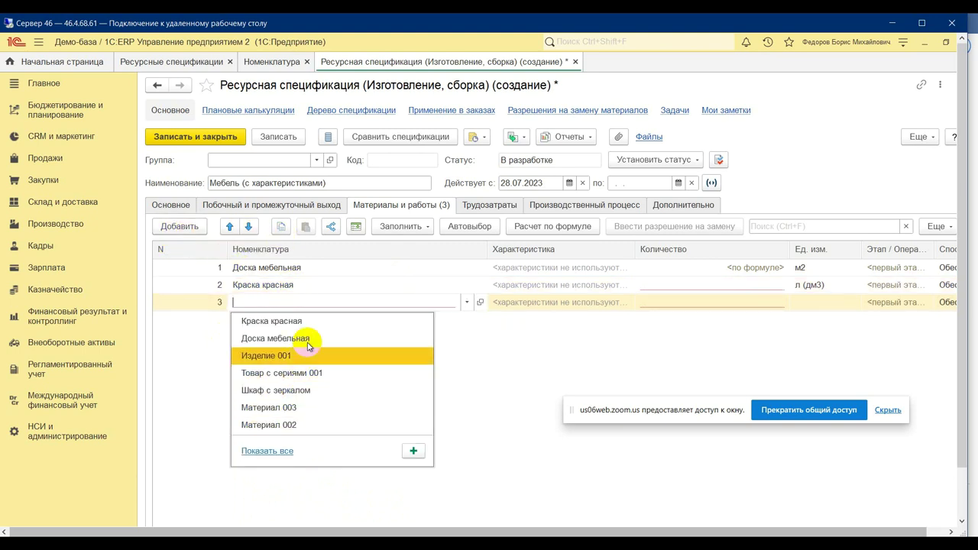
{"action": "left_click", "coordinate": [281, 300]}
{"action": "type", "text": "Краска зеленая"}
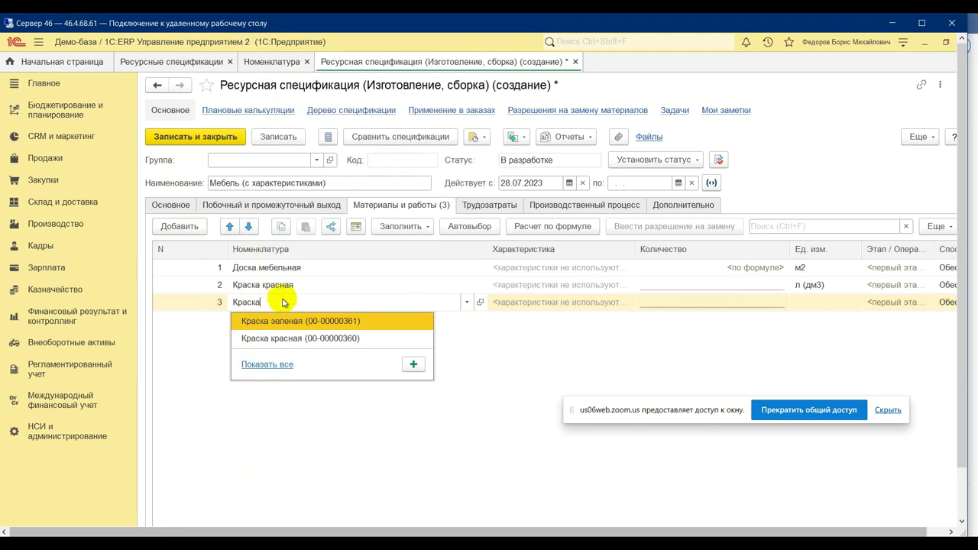
{"action": "left_click", "coordinate": [290, 321]}
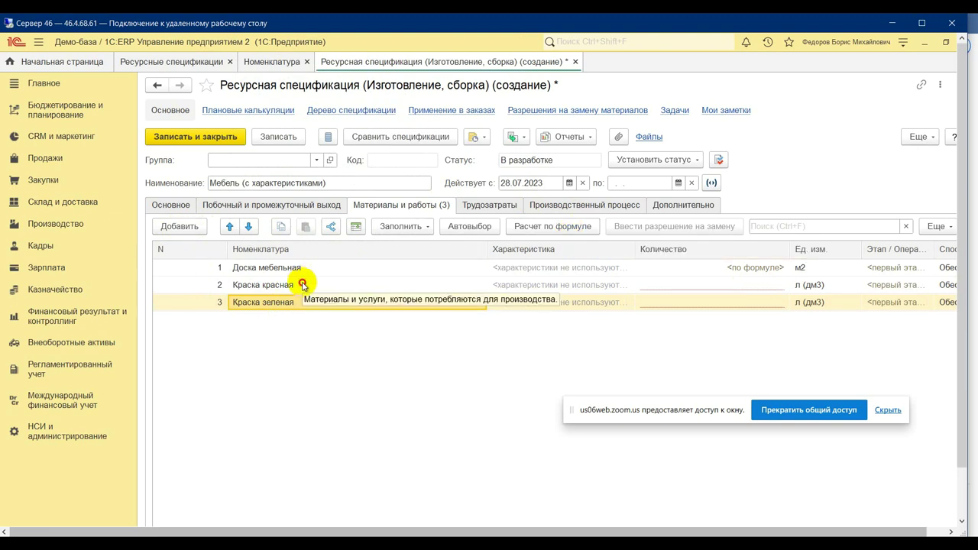
Enter a quantity formula for Краска красная that multiplies Строка[1].Количество by 0,1, and try to save it
{"action": "left_click", "coordinate": [325, 283]}
{"action": "left_click", "coordinate": [558, 227]}
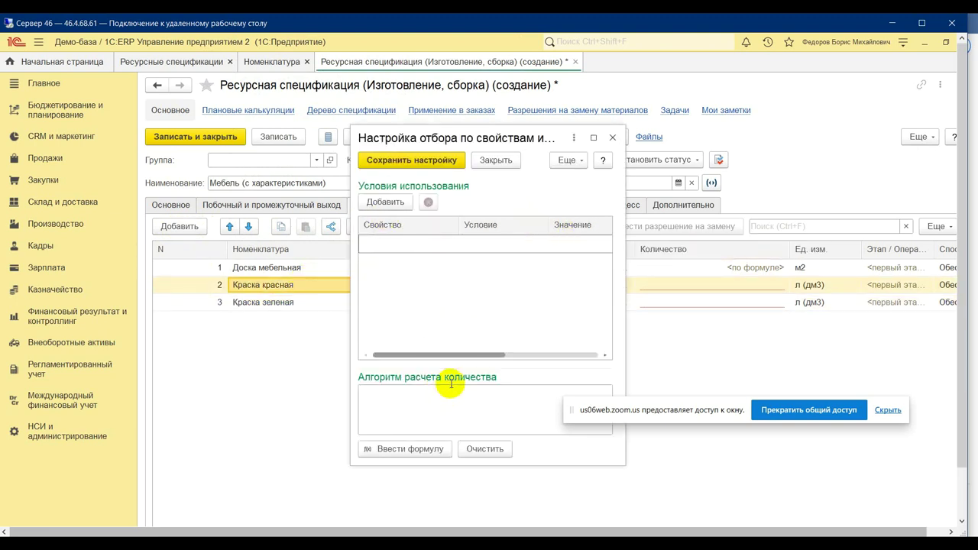
{"action": "left_click", "coordinate": [426, 450]}
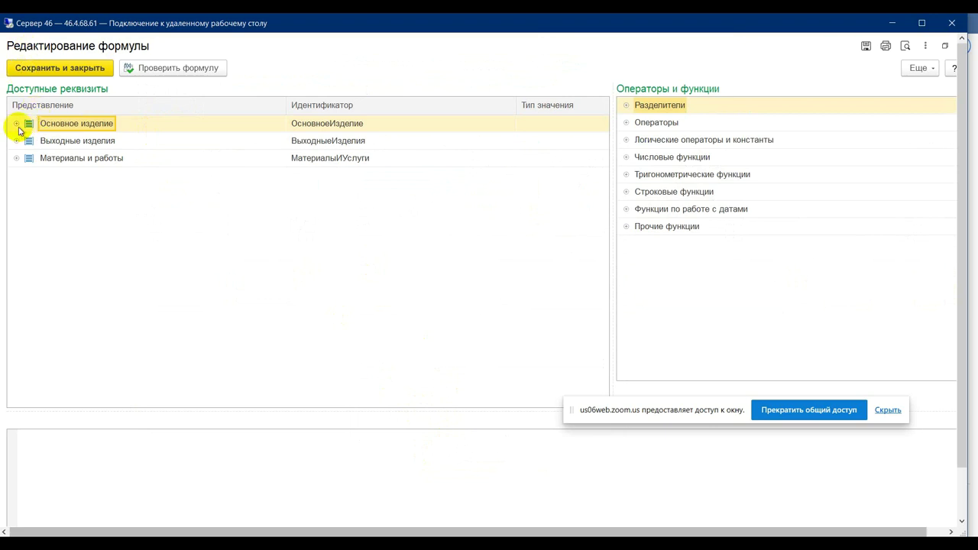
{"action": "left_click", "coordinate": [16, 123]}
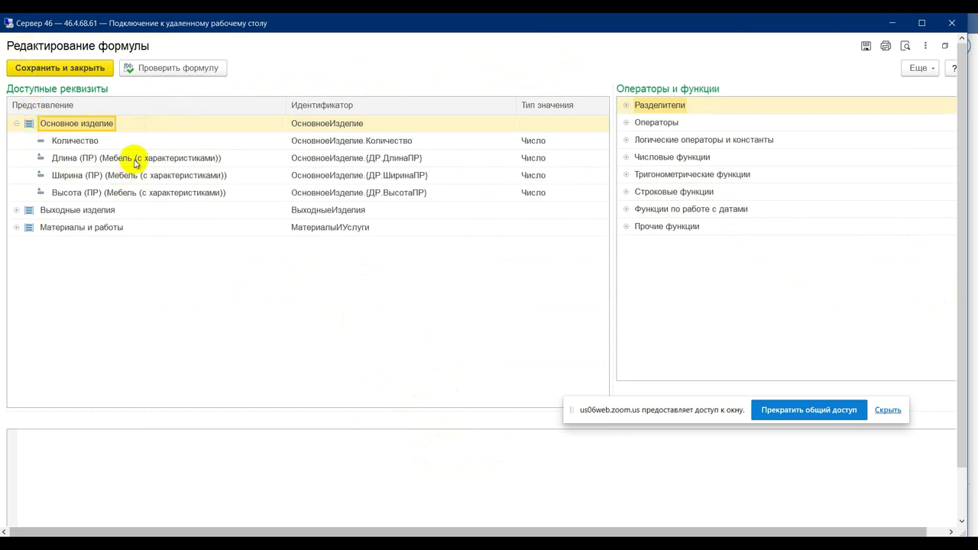
{"action": "left_click", "coordinate": [17, 123]}
{"action": "left_click", "coordinate": [16, 159]}
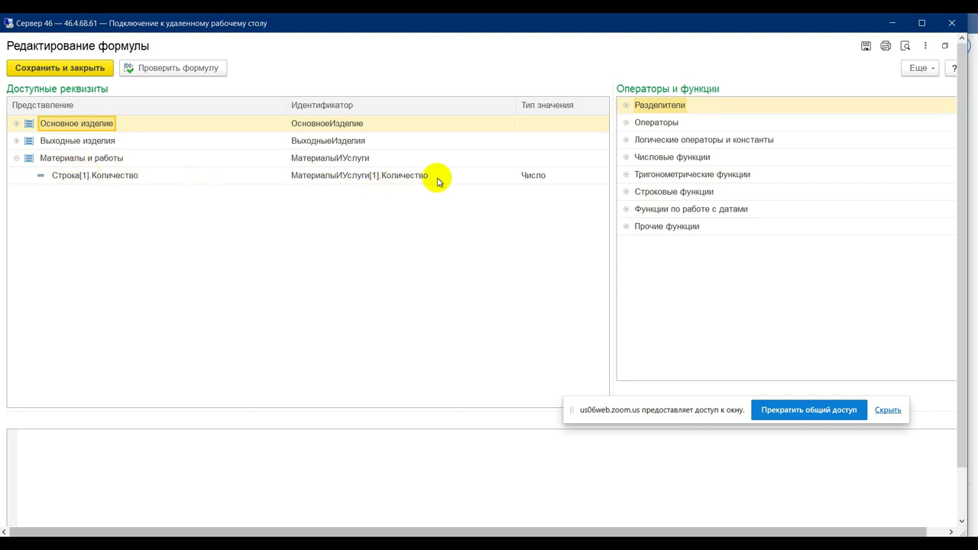
{"action": "left_click", "coordinate": [98, 176]}
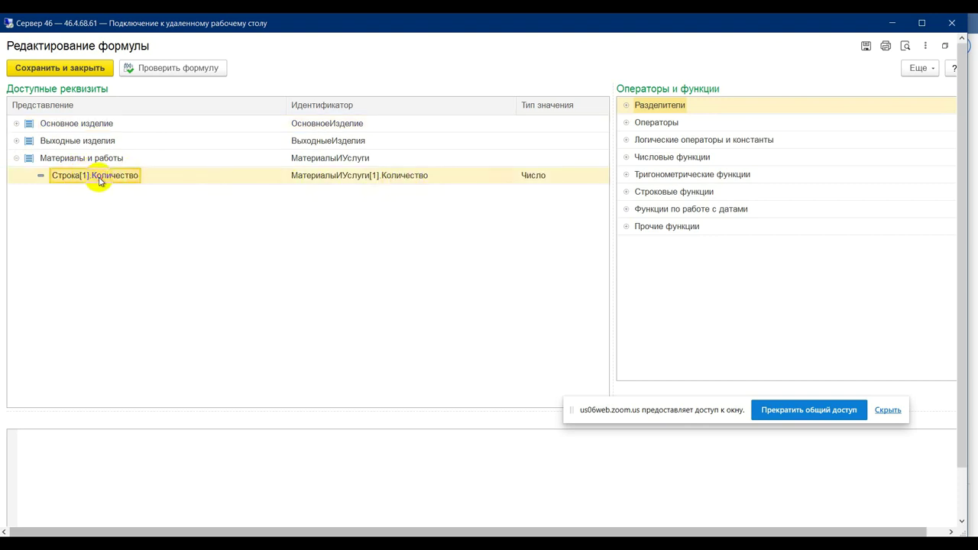
{"action": "double_click", "coordinate": [99, 180]}
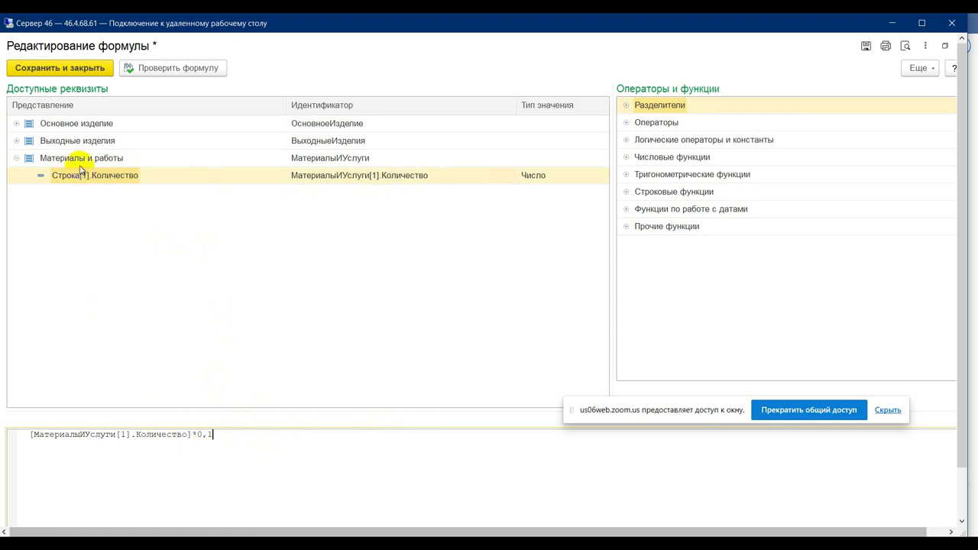
{"action": "left_click", "coordinate": [76, 73]}
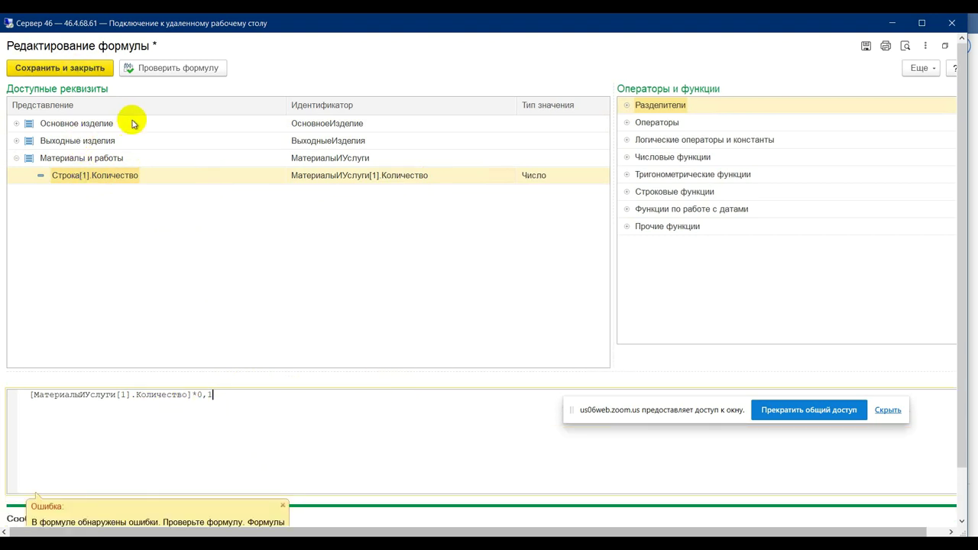
Correct the coefficient in the Краска красная formula to 0.1, check the formula, and save it with the calculation settings
{"action": "left_click", "coordinate": [203, 394]}
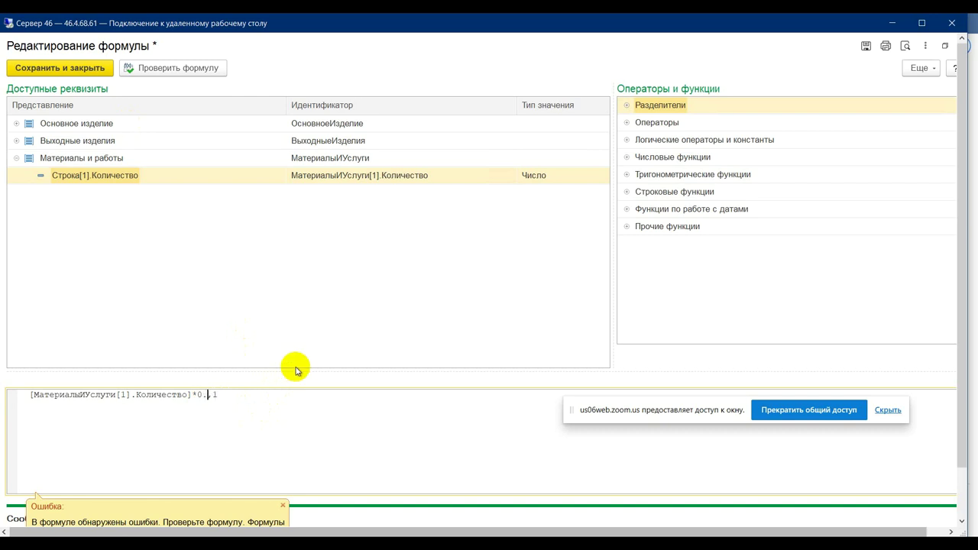
{"action": "key", "text": "Delete"}
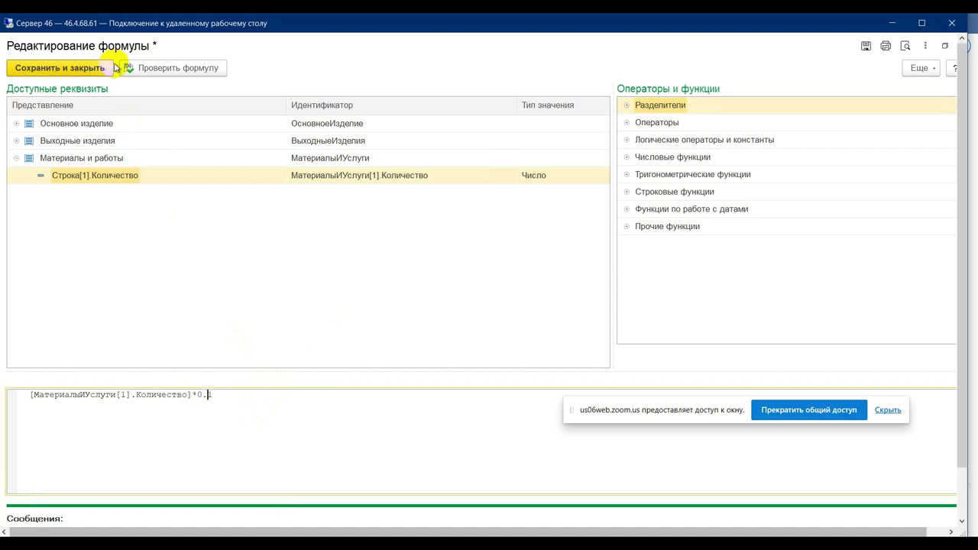
{"action": "left_click", "coordinate": [181, 67]}
{"action": "left_click", "coordinate": [73, 68]}
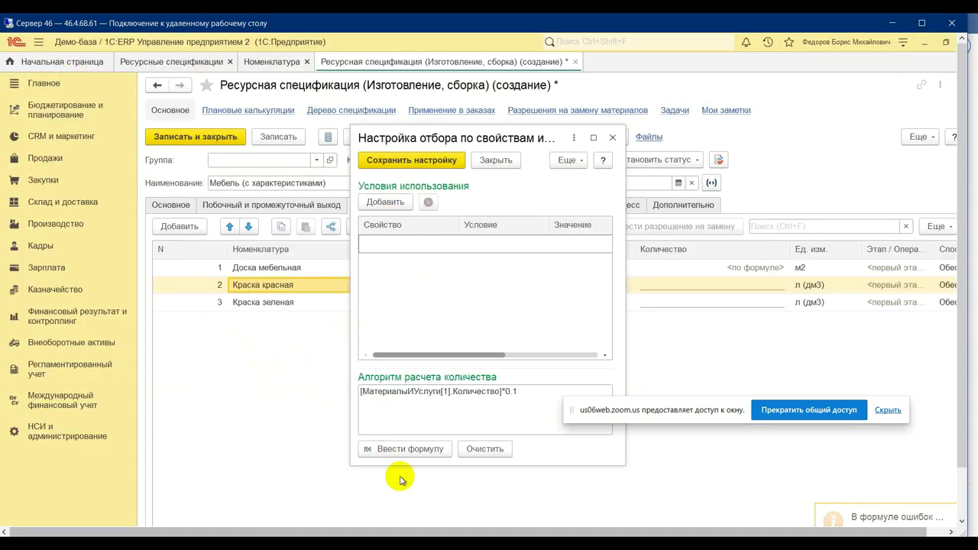
{"action": "left_click", "coordinate": [412, 162]}
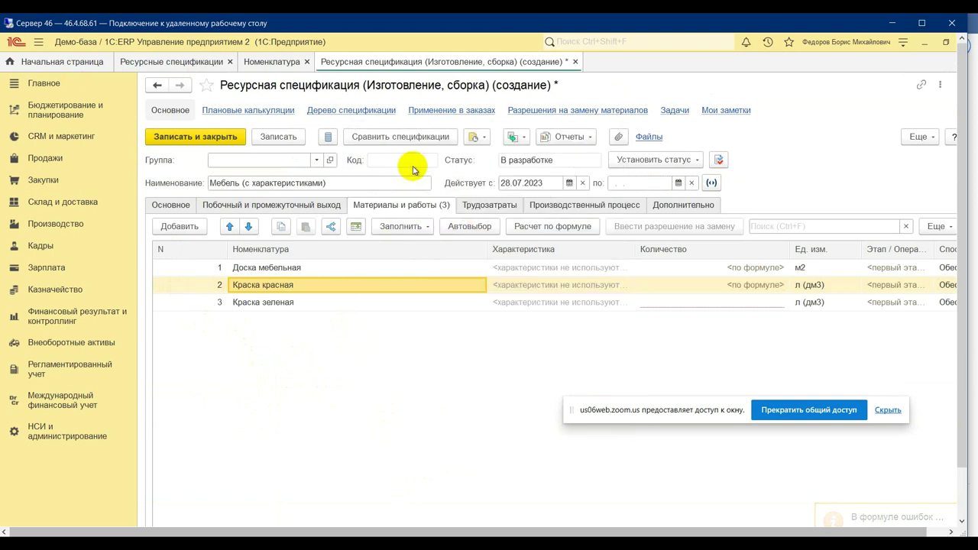
Set the quantity formula of Краска зеленая to Строка[1].Количество multiplied by 0.1, and save the calculation settings
{"action": "left_click", "coordinate": [736, 303]}
{"action": "left_click", "coordinate": [546, 226]}
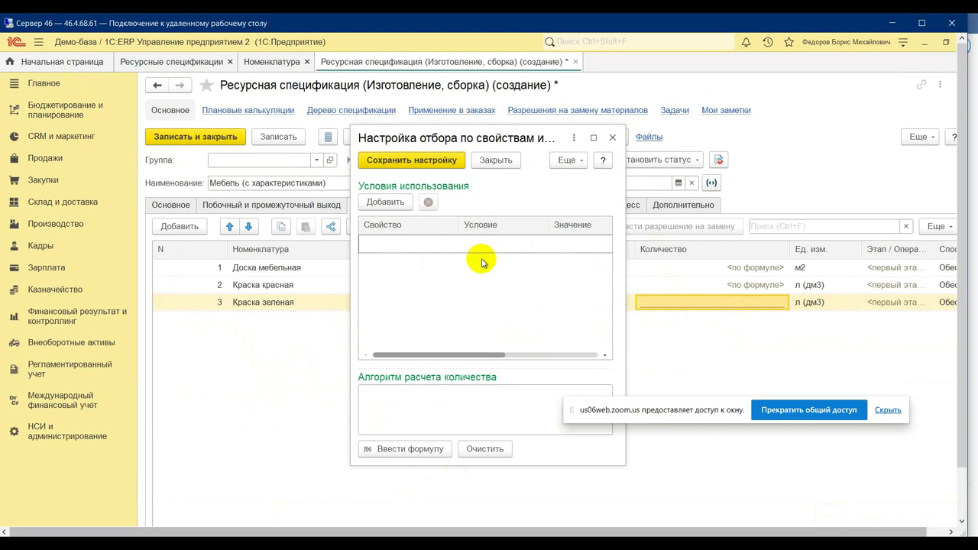
{"action": "left_click", "coordinate": [425, 409]}
{"action": "left_click", "coordinate": [417, 449]}
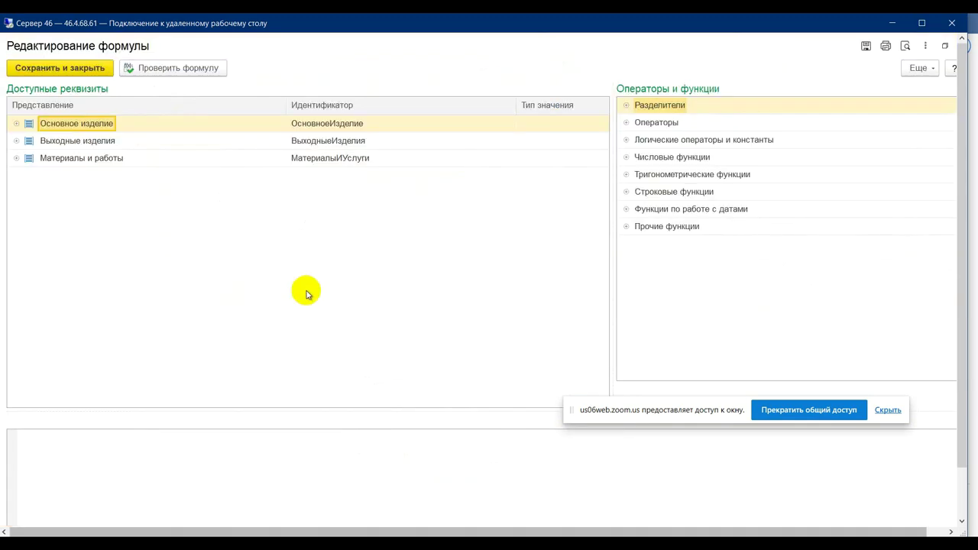
{"action": "left_click", "coordinate": [17, 158]}
{"action": "double_click", "coordinate": [104, 176]}
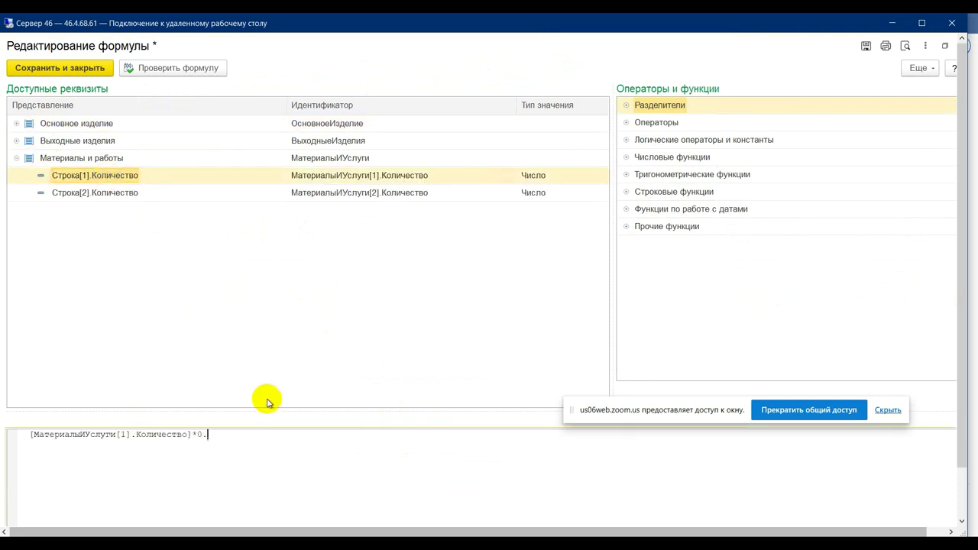
{"action": "left_click", "coordinate": [41, 77]}
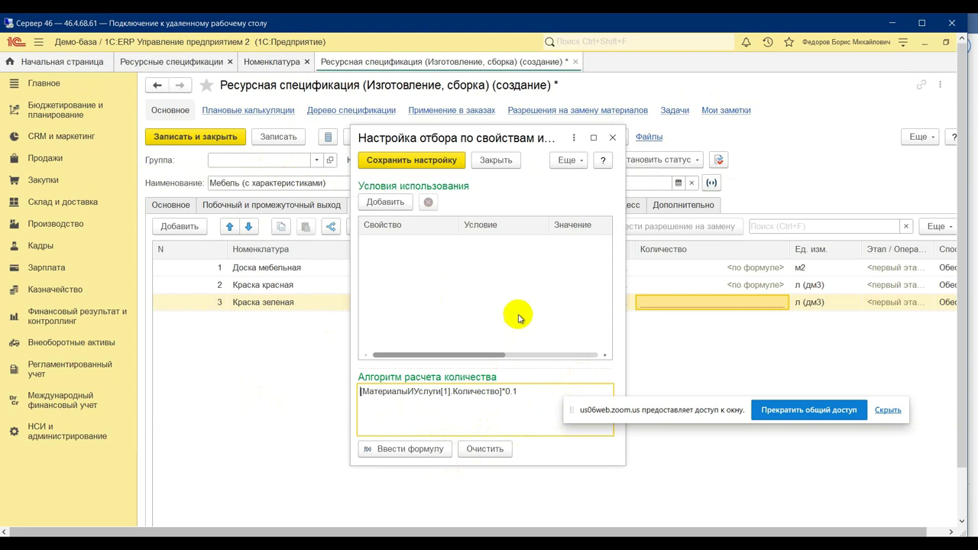
{"action": "left_click", "coordinate": [439, 166]}
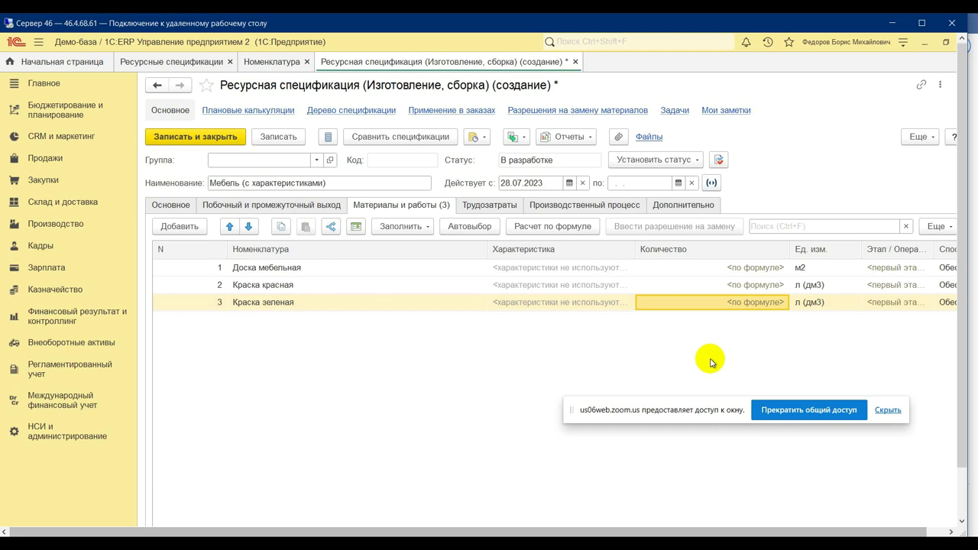
Review the automatic item selection settings for Краска зеленая and close them without changes
{"action": "left_click", "coordinate": [469, 226]}
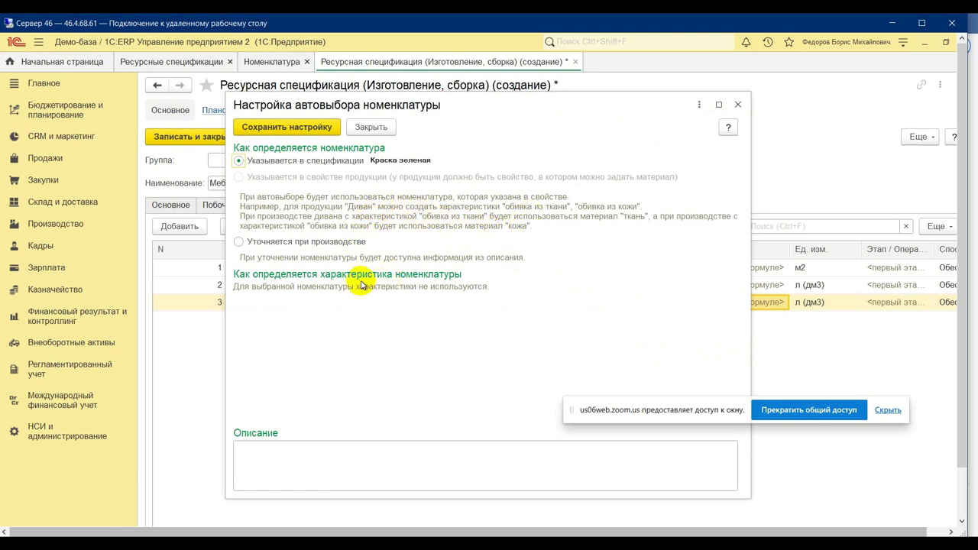
{"action": "left_click", "coordinate": [738, 107]}
{"action": "left_click", "coordinate": [631, 301]}
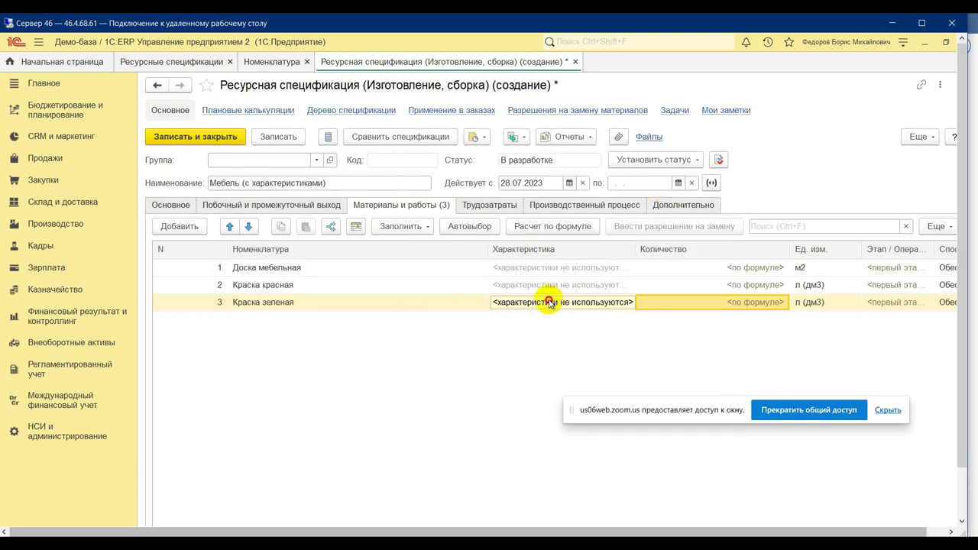
Review the automatic item selection settings for Краска красная and close them without changes
{"action": "left_click", "coordinate": [306, 286]}
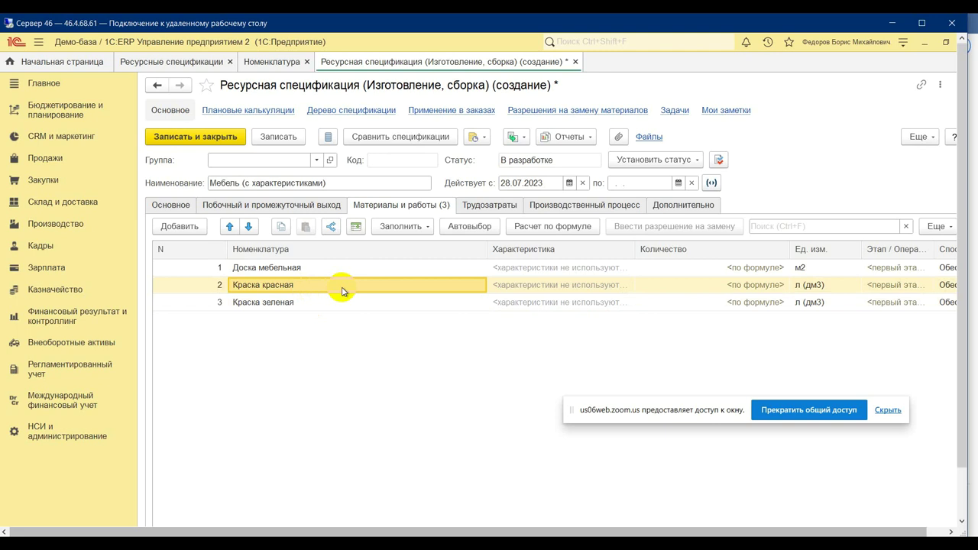
{"action": "left_click", "coordinate": [576, 286]}
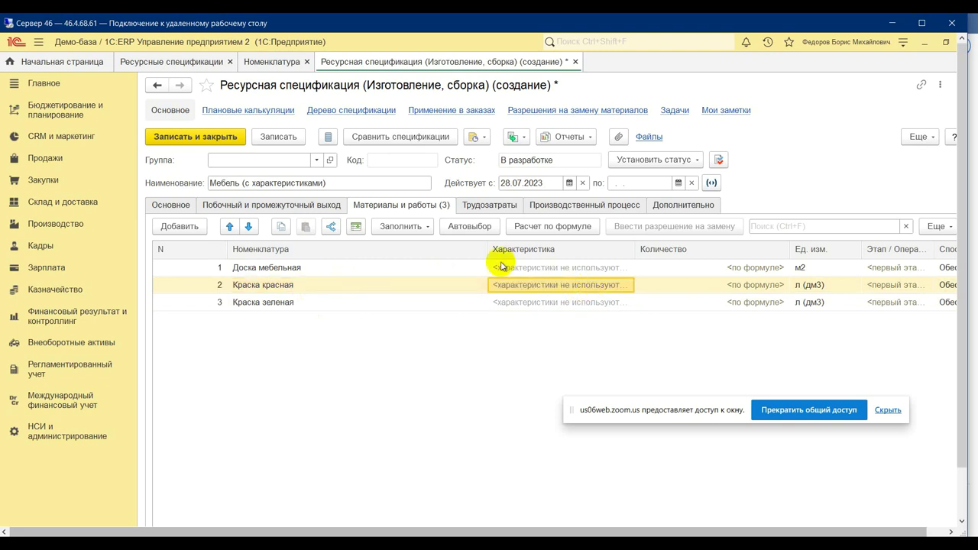
{"action": "left_click", "coordinate": [382, 280]}
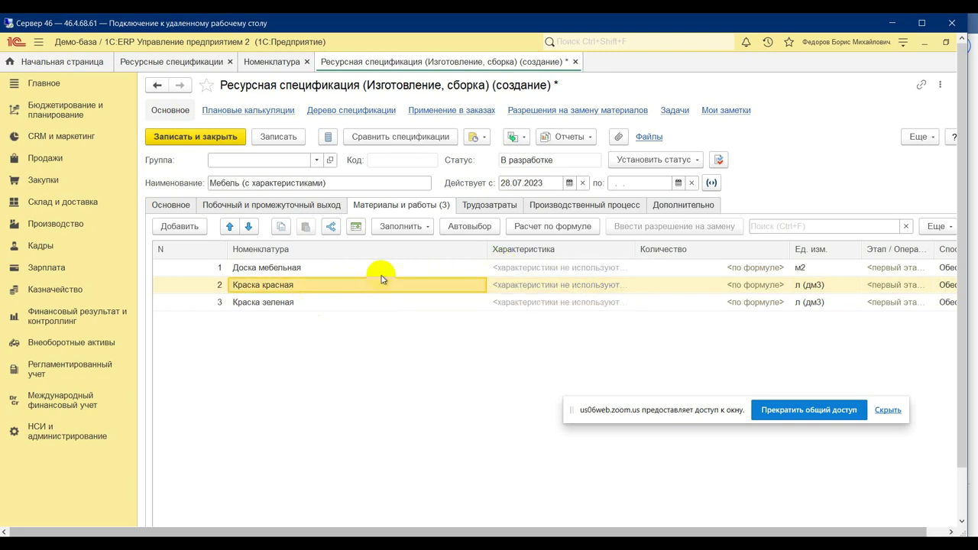
{"action": "left_click", "coordinate": [484, 226]}
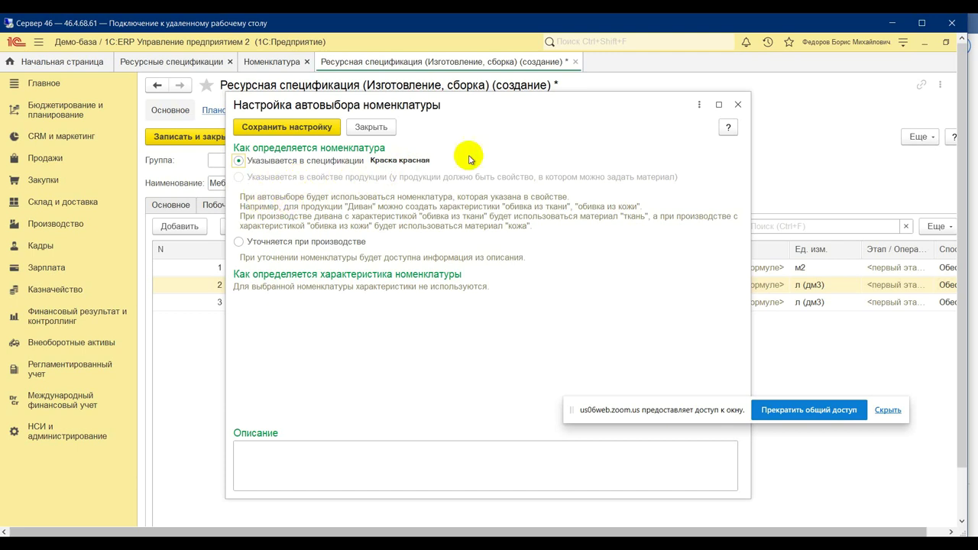
{"action": "left_click", "coordinate": [737, 104]}
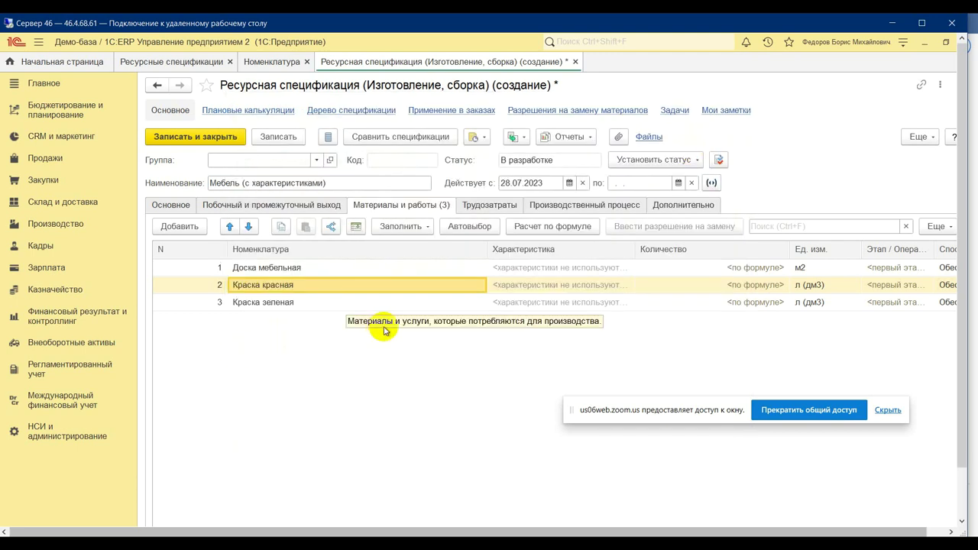
Add a usage condition to Краска красная requiring Цвет (Краски) Равно Красный, and save the calculation settings
{"action": "left_click", "coordinate": [551, 225]}
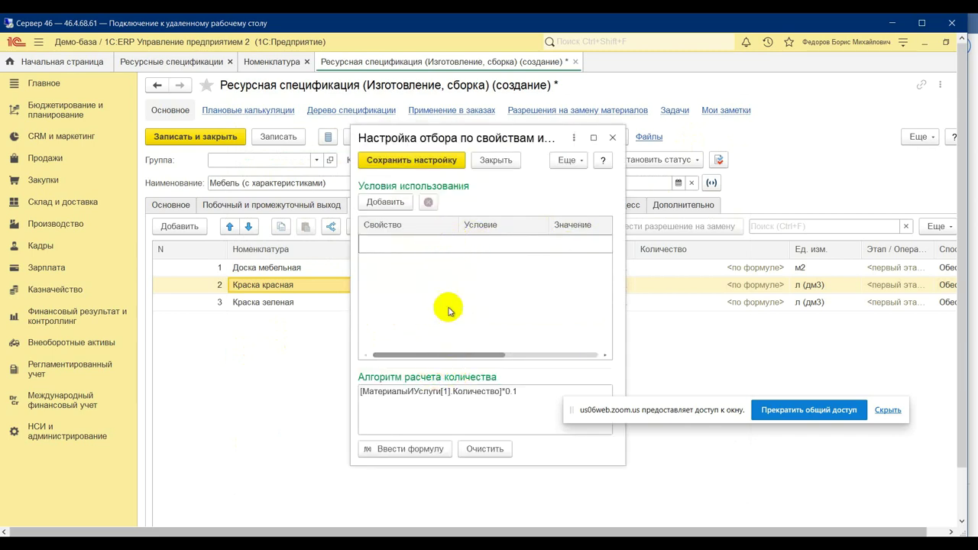
{"action": "mouse_move", "coordinate": [531, 138]}
{"action": "left_mouse_down"}
{"action": "mouse_move", "coordinate": [506, 163]}
{"action": "mouse_move", "coordinate": [465, 345]}
{"action": "mouse_move", "coordinate": [530, 144]}
{"action": "mouse_move", "coordinate": [526, 125]}
{"action": "left_mouse_up"}
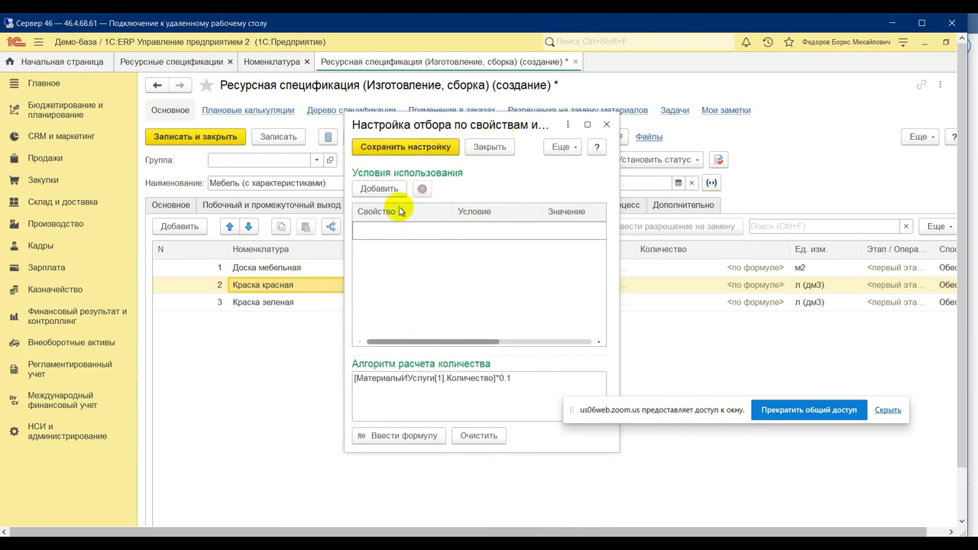
{"action": "left_click", "coordinate": [380, 189]}
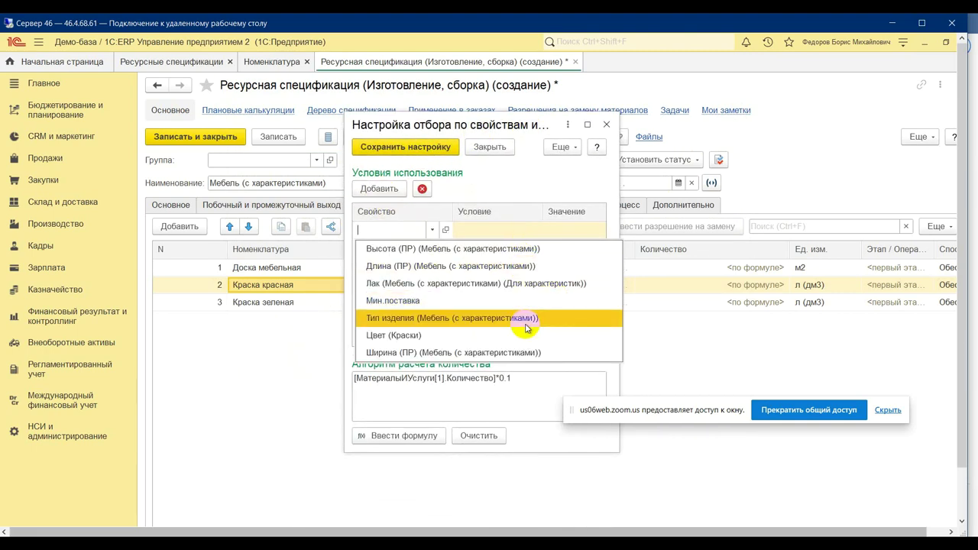
{"action": "left_click", "coordinate": [421, 336]}
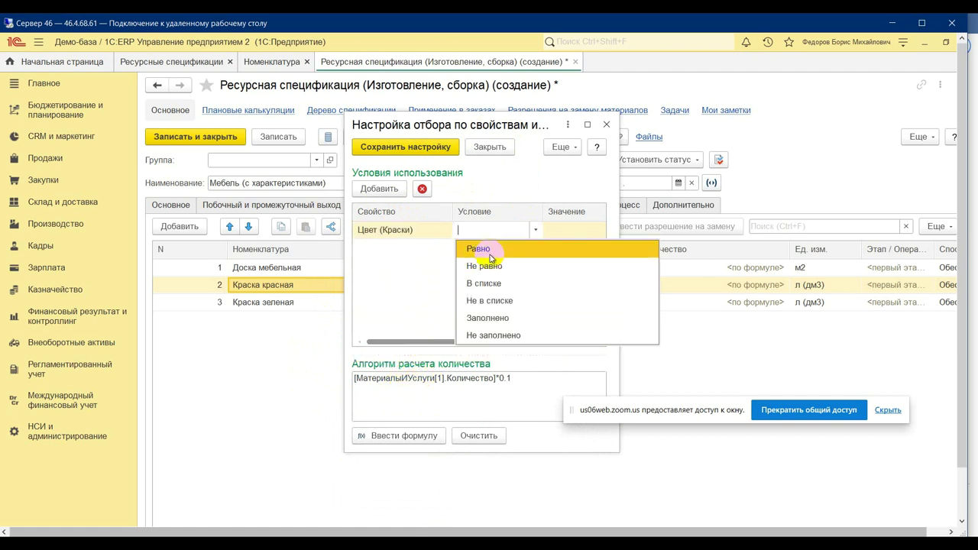
{"action": "key", "text": "Escape"}
{"action": "key", "text": "Tab"}
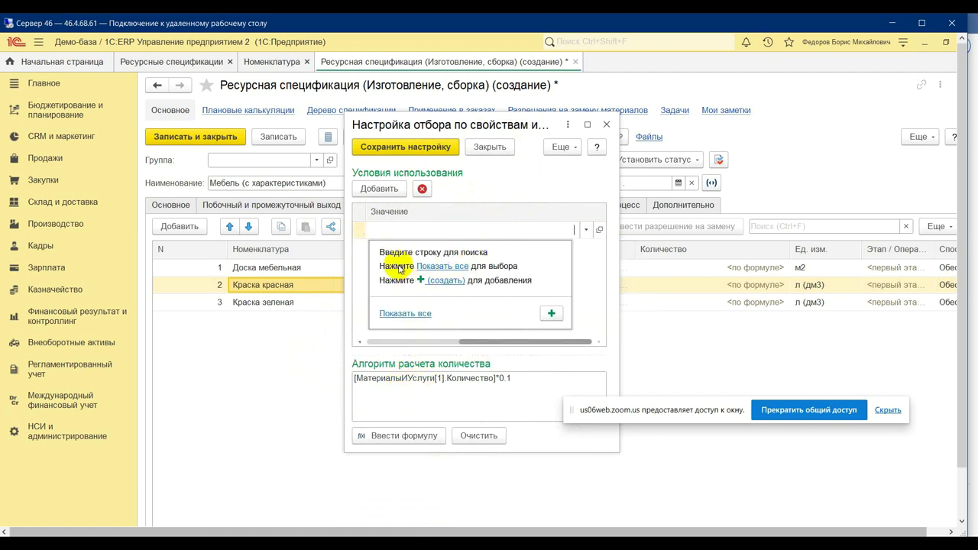
{"action": "left_click", "coordinate": [443, 266]}
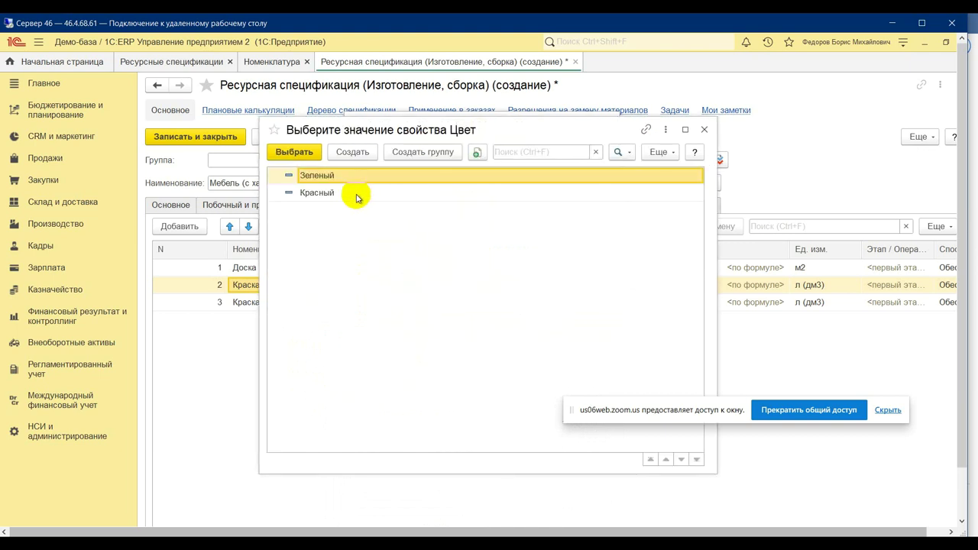
{"action": "double_click", "coordinate": [329, 197]}
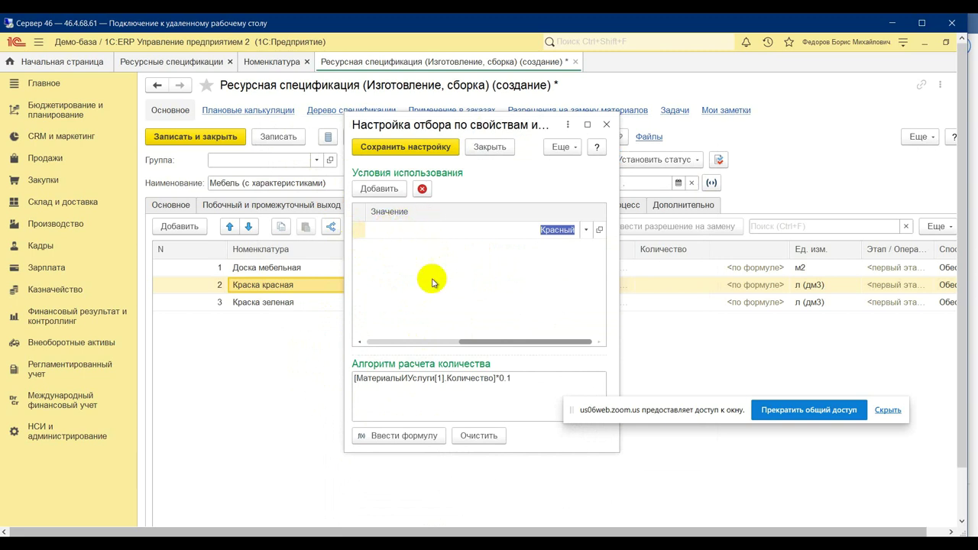
{"action": "left_click", "coordinate": [430, 280]}
{"action": "left_click_drag", "start_coordinate": [487, 345], "coordinate": [349, 343]}
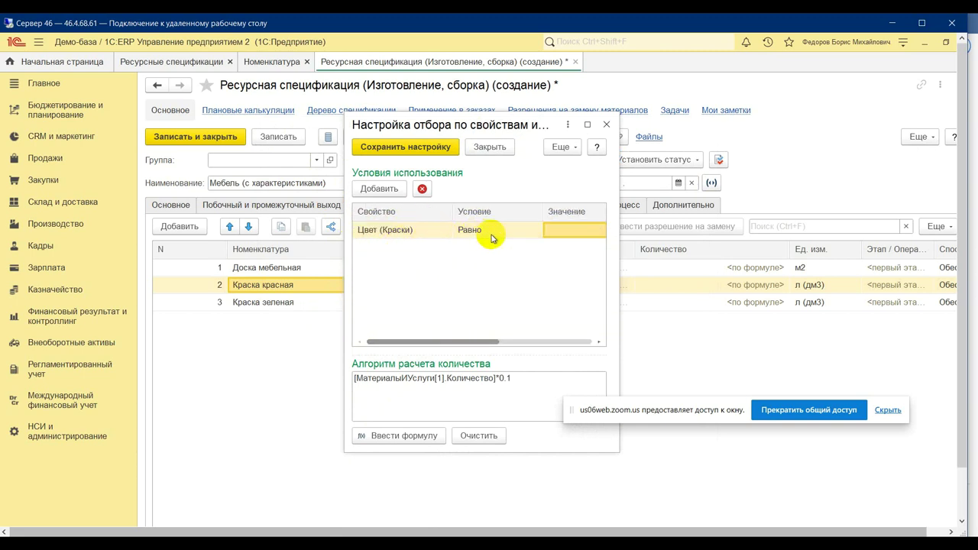
{"action": "left_click", "coordinate": [428, 147]}
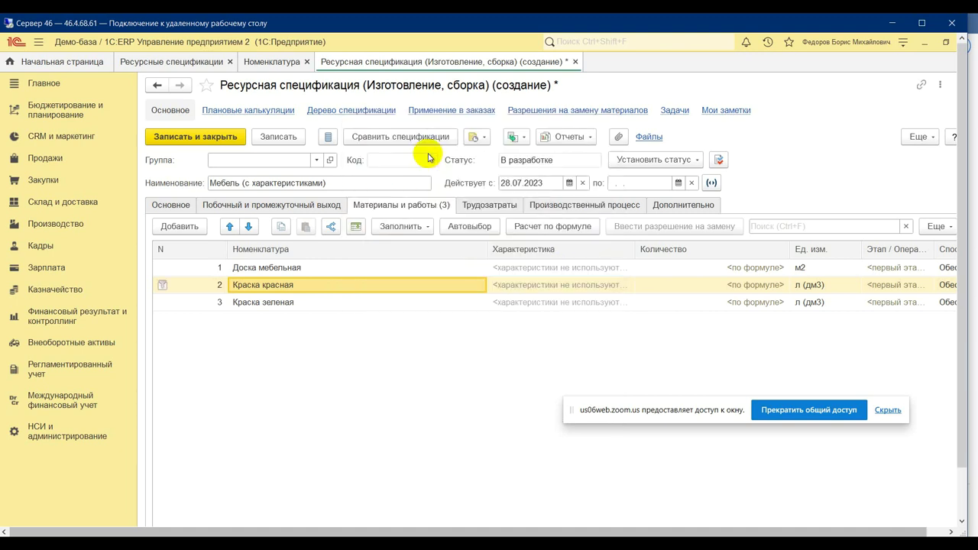
Add a usage condition to Краска зеленая requiring Цвет (Краски) Равно Зеленый, and save the calculation settings
{"action": "left_click", "coordinate": [294, 302]}
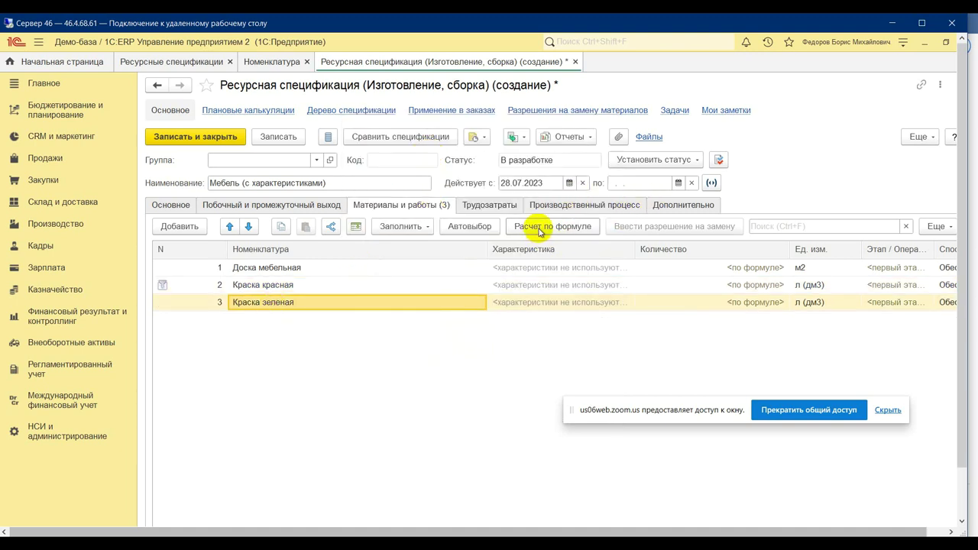
{"action": "left_click", "coordinate": [565, 227]}
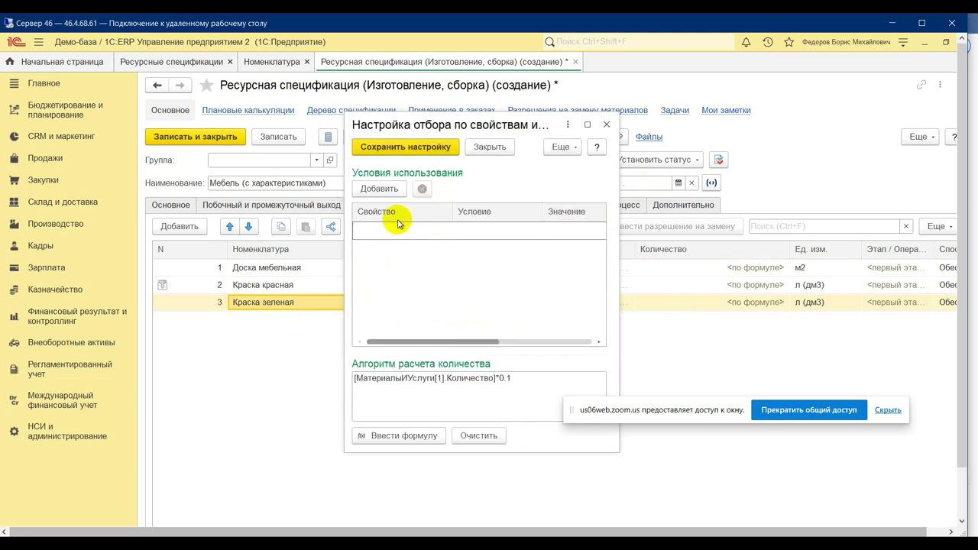
{"action": "left_click", "coordinate": [379, 189]}
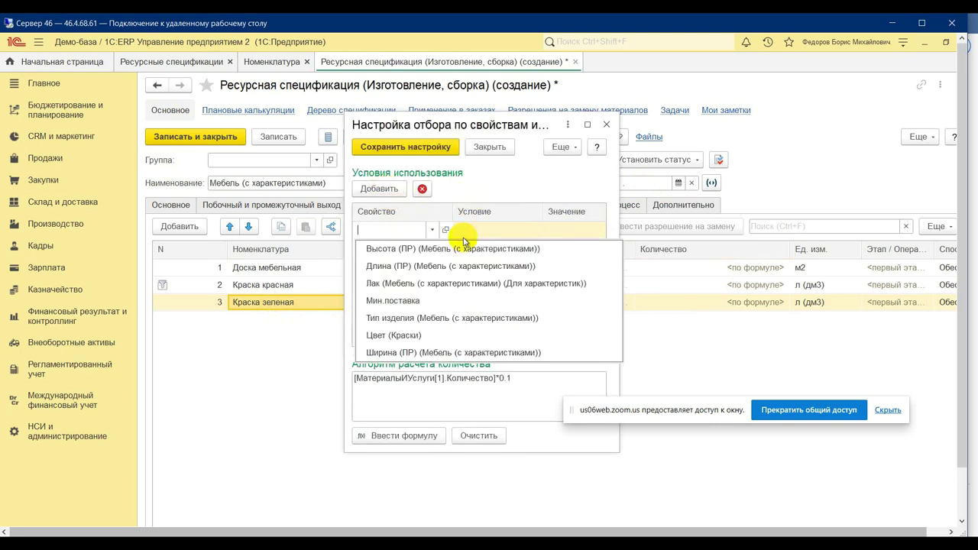
{"action": "left_click", "coordinate": [442, 337]}
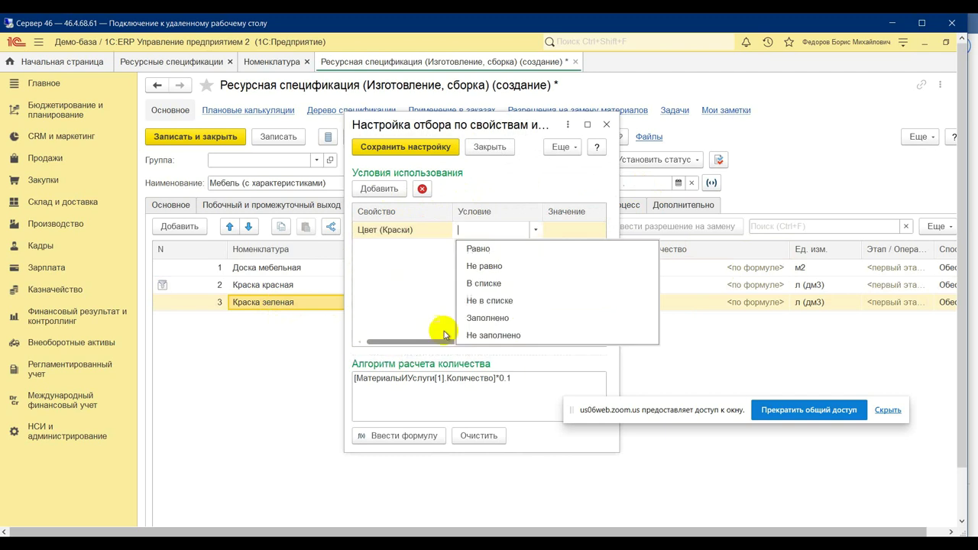
{"action": "left_click", "coordinate": [508, 246]}
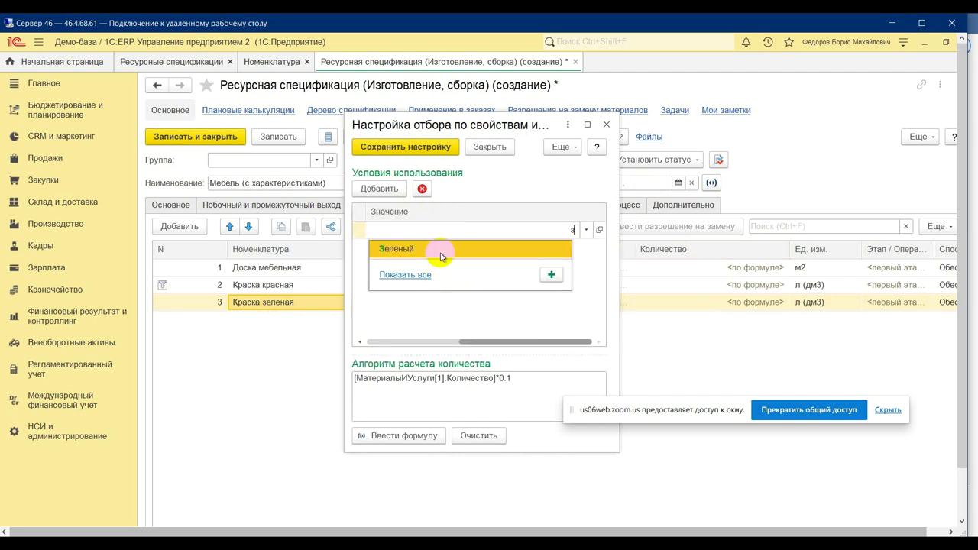
{"action": "left_click", "coordinate": [441, 255]}
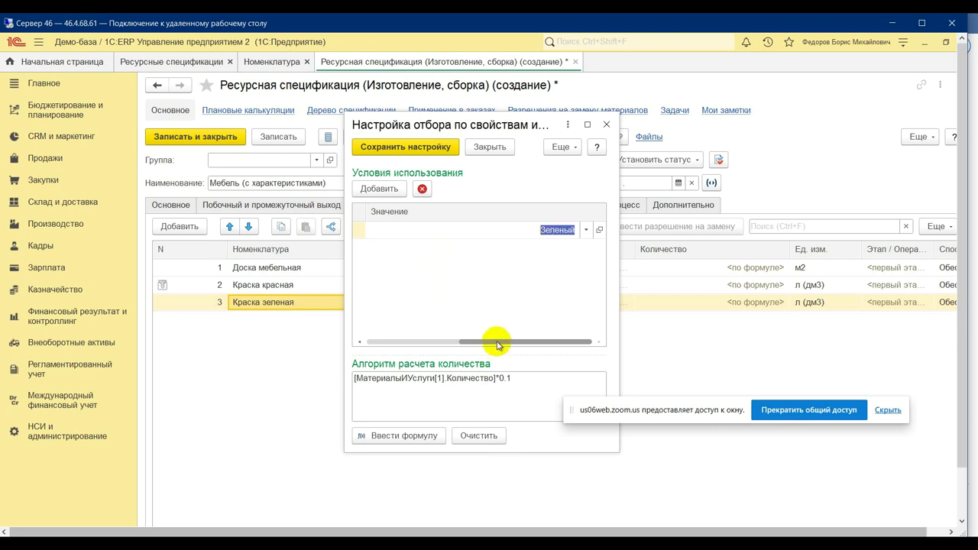
{"action": "left_click", "coordinate": [400, 341]}
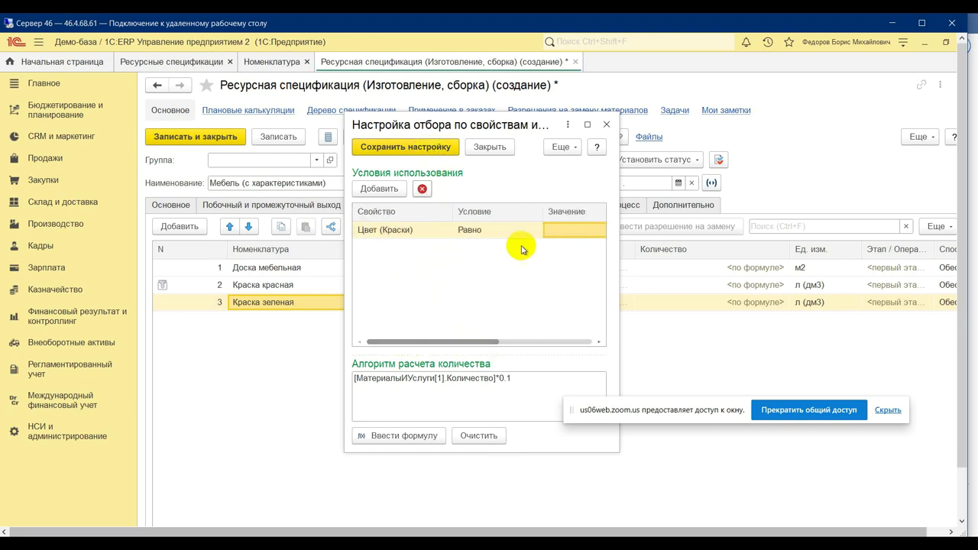
{"action": "left_click_drag", "start_coordinate": [465, 343], "coordinate": [291, 341]}
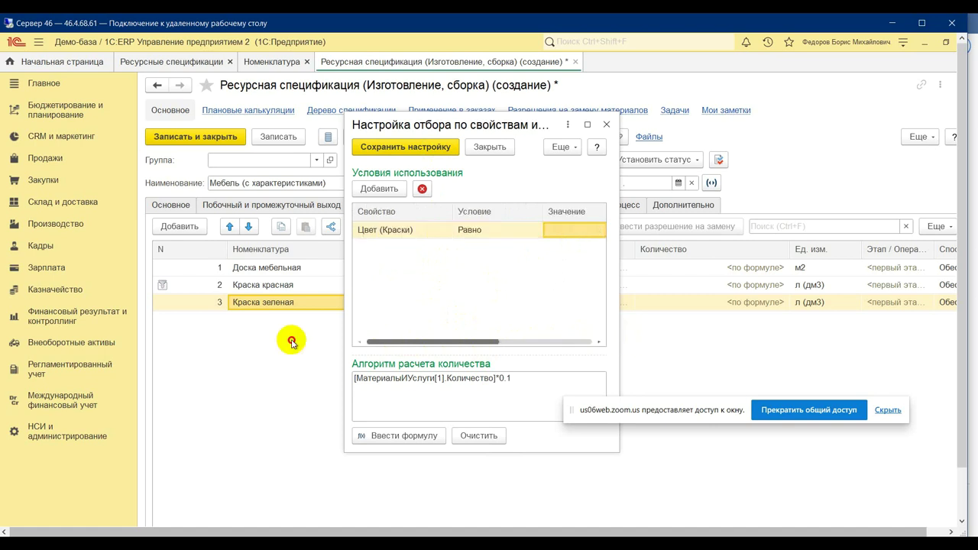
{"action": "left_click", "coordinate": [373, 147]}
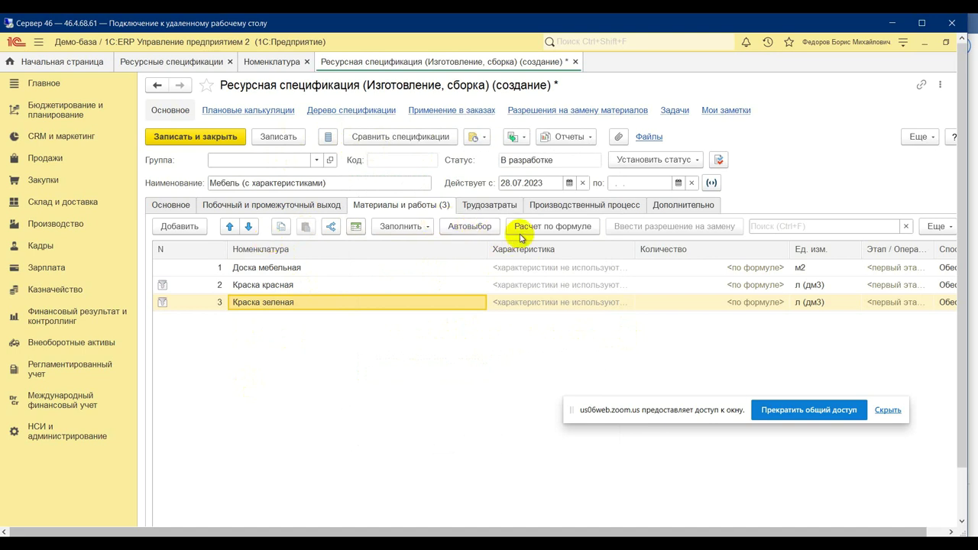
Add Лак мебельный from the item kind Химикаты in the Вебинар group as the fourth material of the specification
{"action": "left_click", "coordinate": [165, 226]}
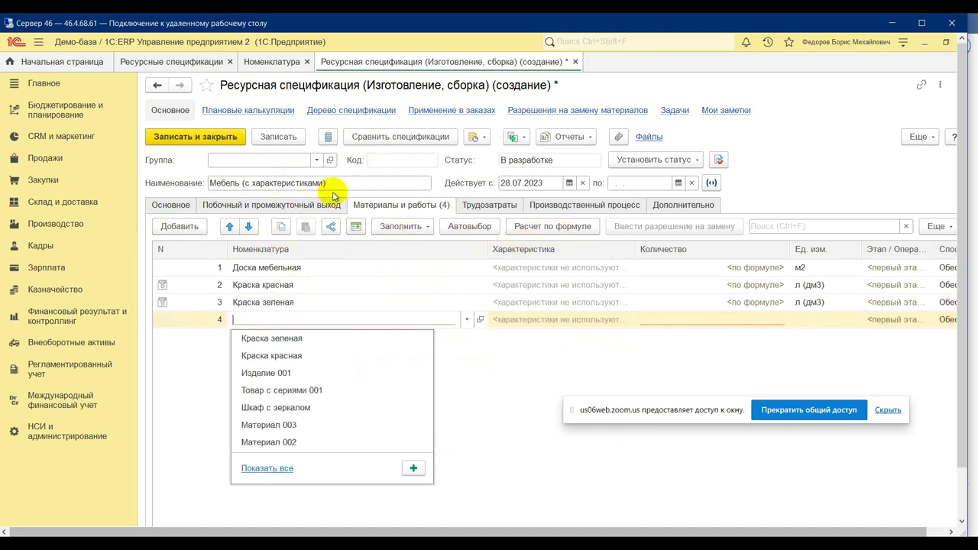
{"action": "left_click", "coordinate": [304, 317]}
{"action": "type", "text": "Лак"}
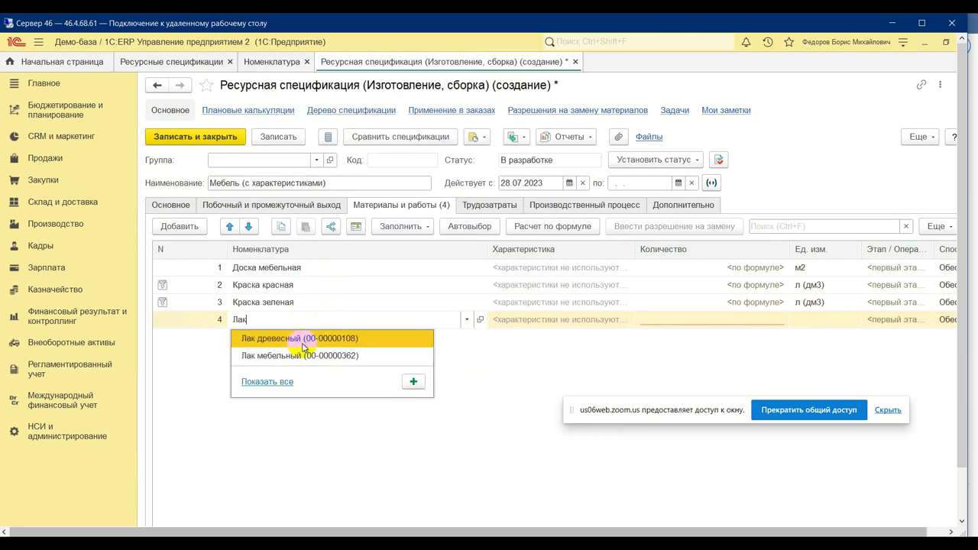
{"action": "left_click", "coordinate": [268, 382]}
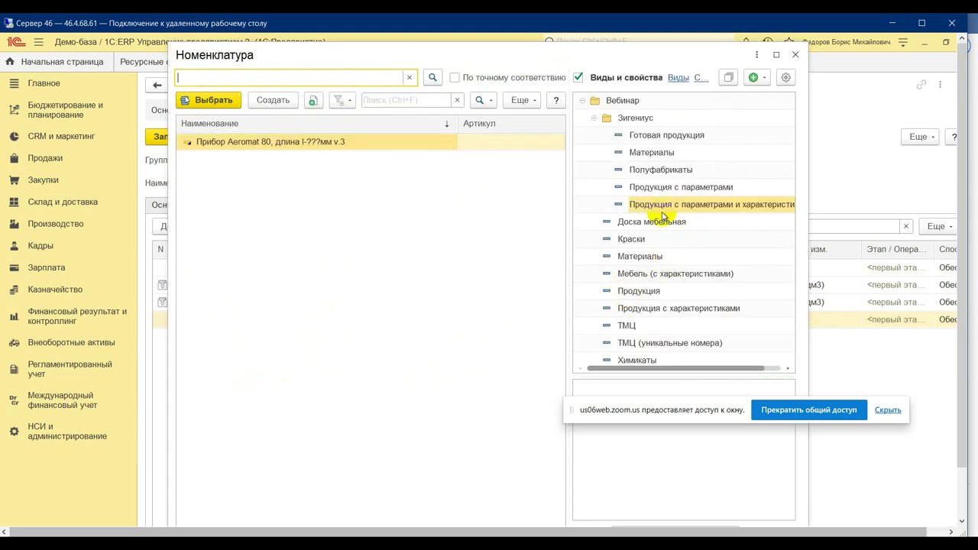
{"action": "left_click", "coordinate": [652, 201]}
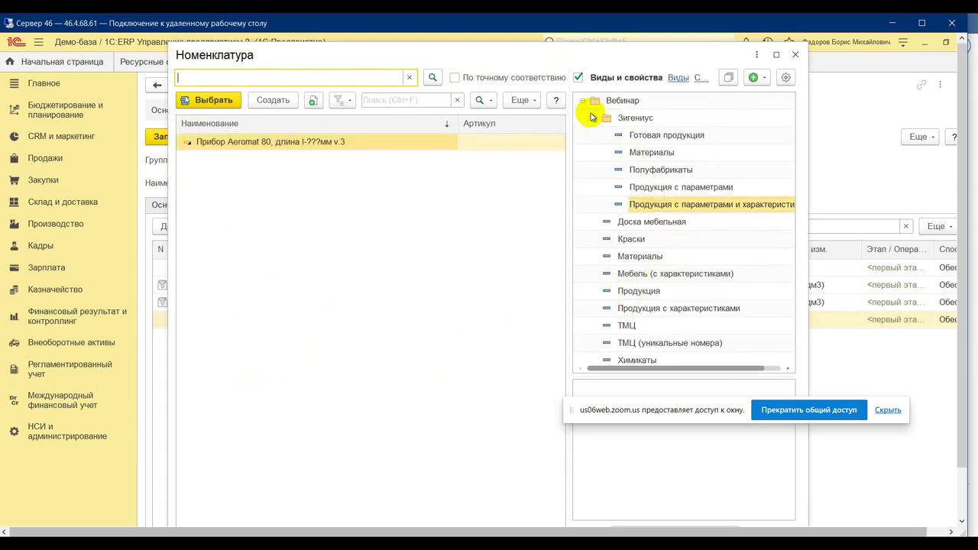
{"action": "left_click", "coordinate": [583, 102]}
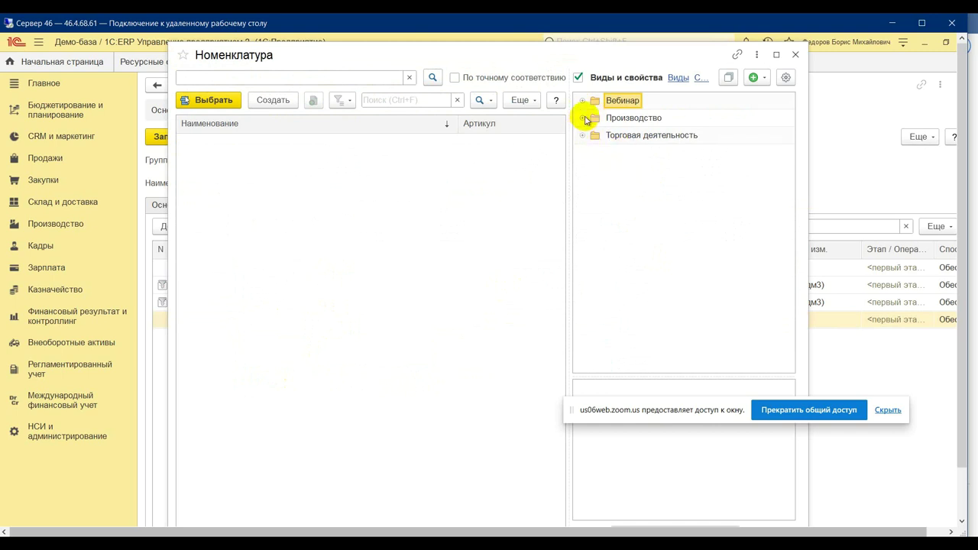
{"action": "left_click", "coordinate": [583, 101]}
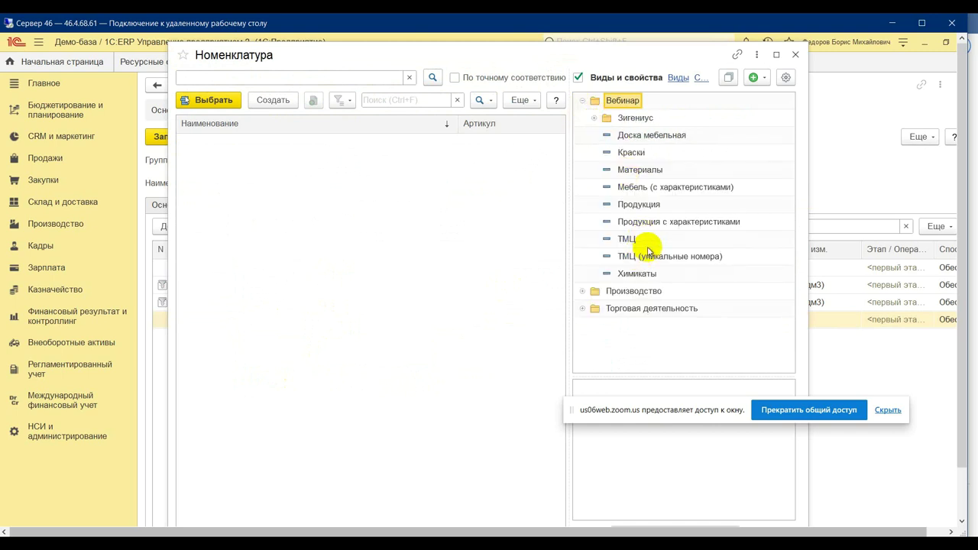
{"action": "left_click", "coordinate": [636, 273]}
{"action": "double_click", "coordinate": [229, 144]}
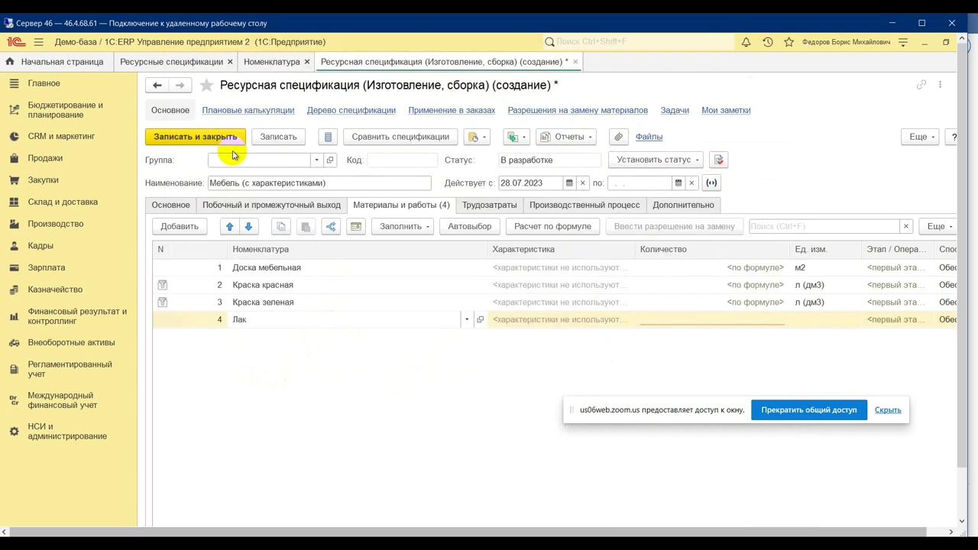
{"action": "left_click", "coordinate": [432, 345]}
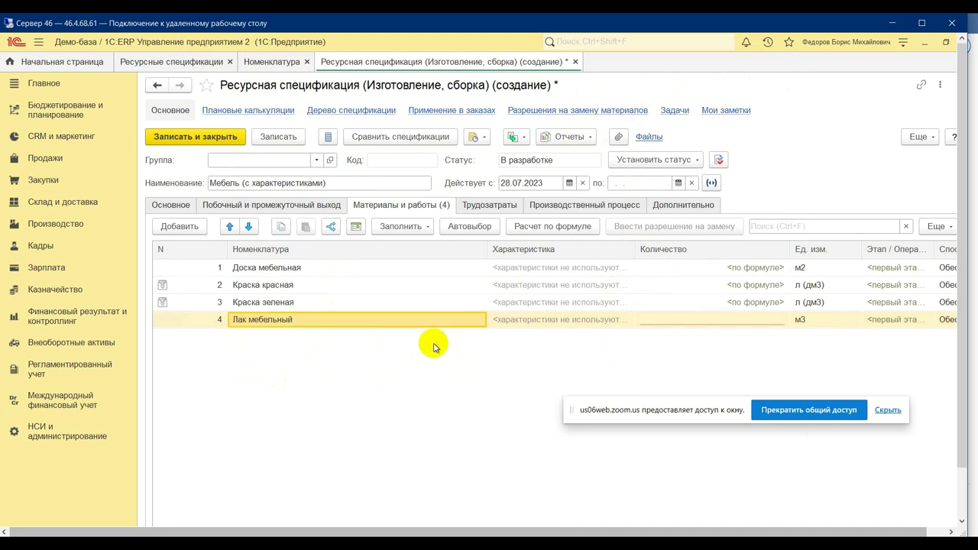
Set the quantity formula of Лак мебельный to [МатериалыИУслуги[1].Количество]*0.2 and save the formula
{"action": "left_click", "coordinate": [726, 319]}
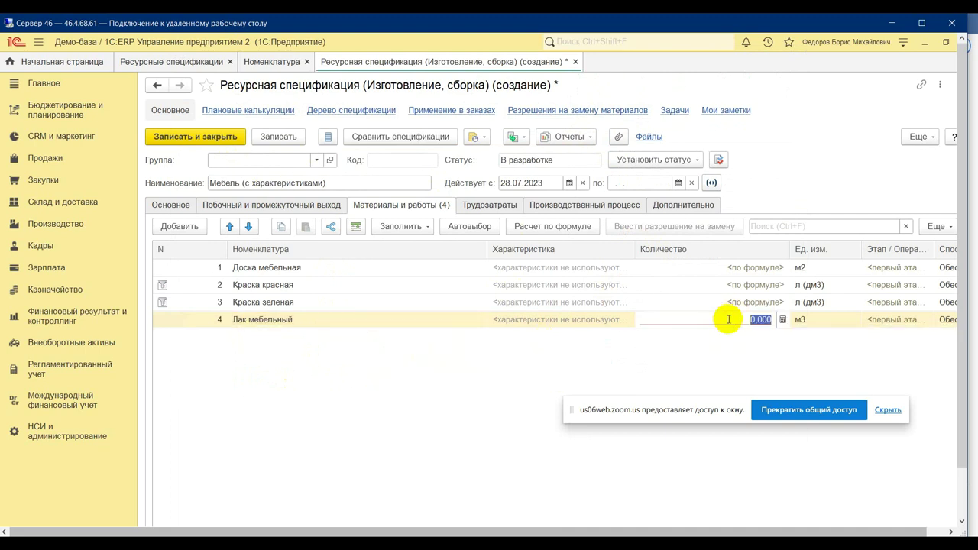
{"action": "left_click", "coordinate": [781, 321]}
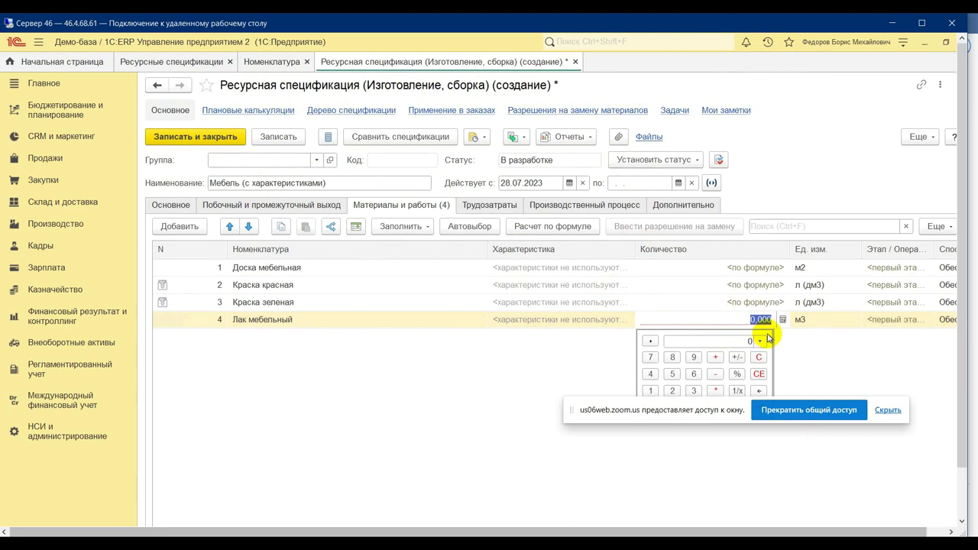
{"action": "left_click", "coordinate": [569, 227]}
{"action": "left_click", "coordinate": [506, 395]}
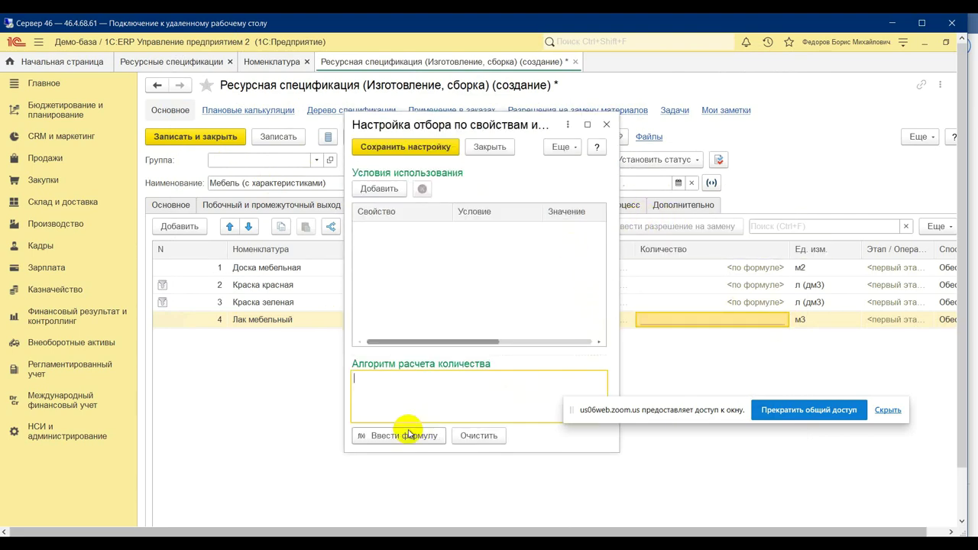
{"action": "left_click", "coordinate": [397, 424]}
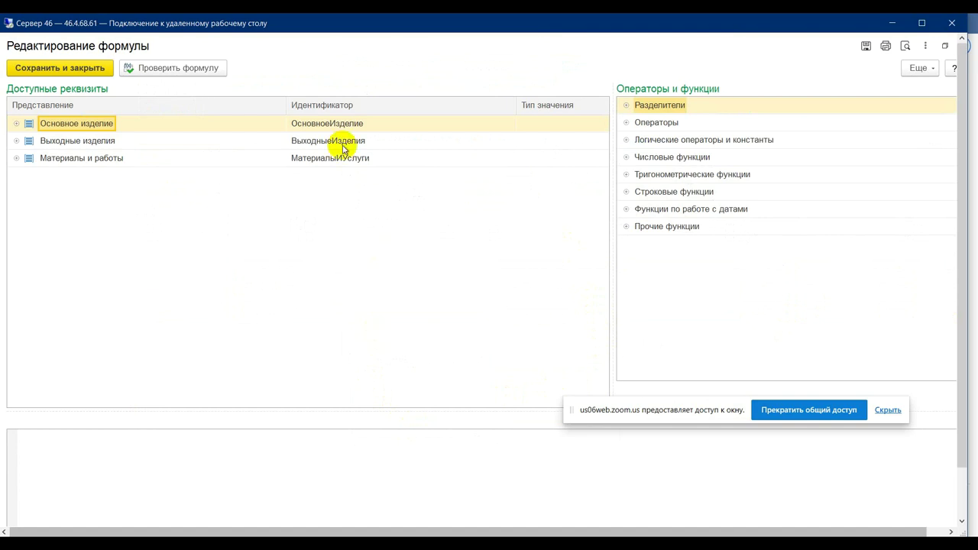
{"action": "left_click", "coordinate": [13, 126]}
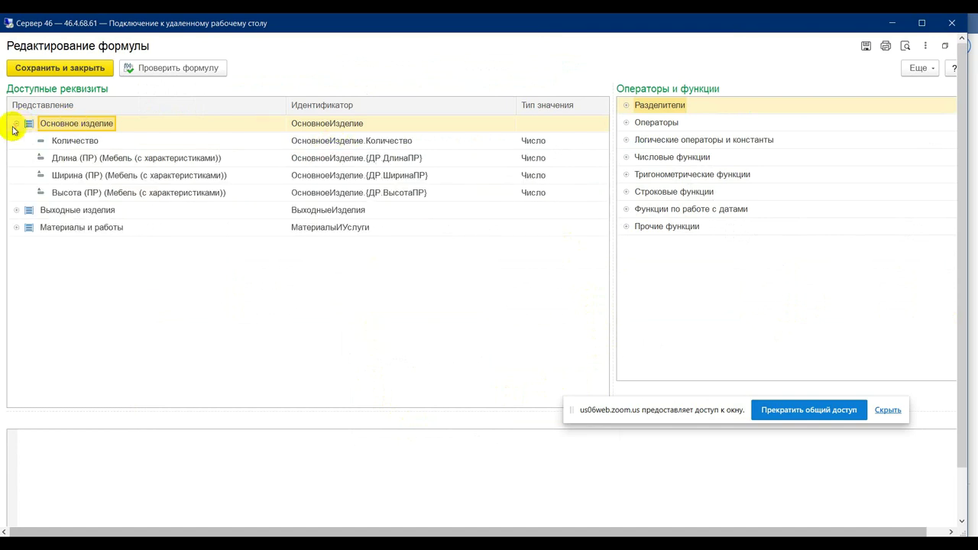
{"action": "left_click", "coordinate": [15, 125]}
{"action": "left_click", "coordinate": [16, 157]}
{"action": "left_click", "coordinate": [97, 178]}
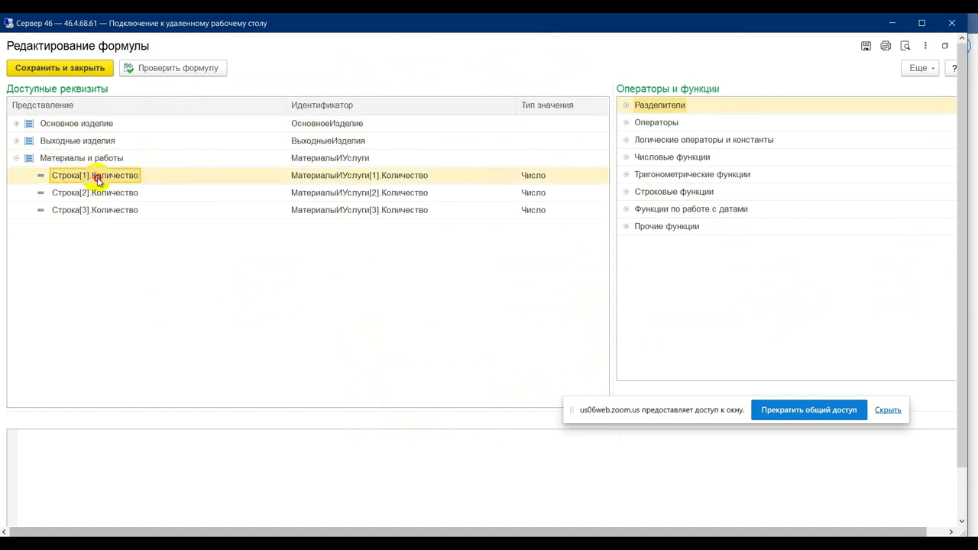
{"action": "double_click", "coordinate": [97, 178]}
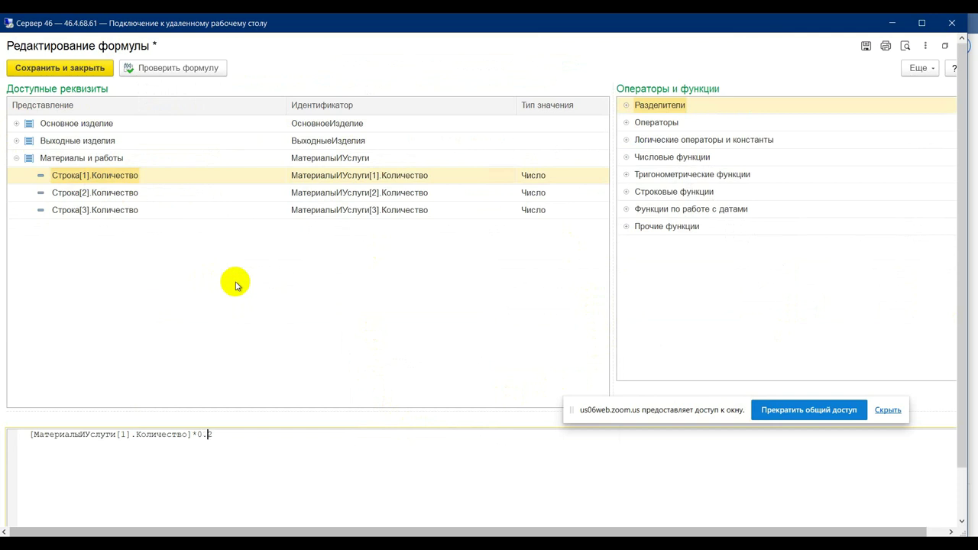
{"action": "left_click", "coordinate": [234, 486]}
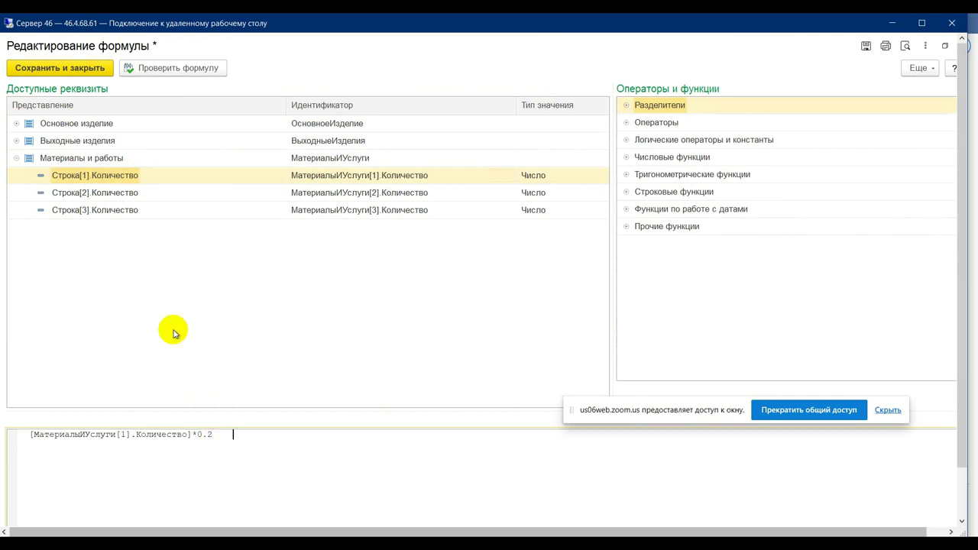
{"action": "left_click", "coordinate": [67, 70]}
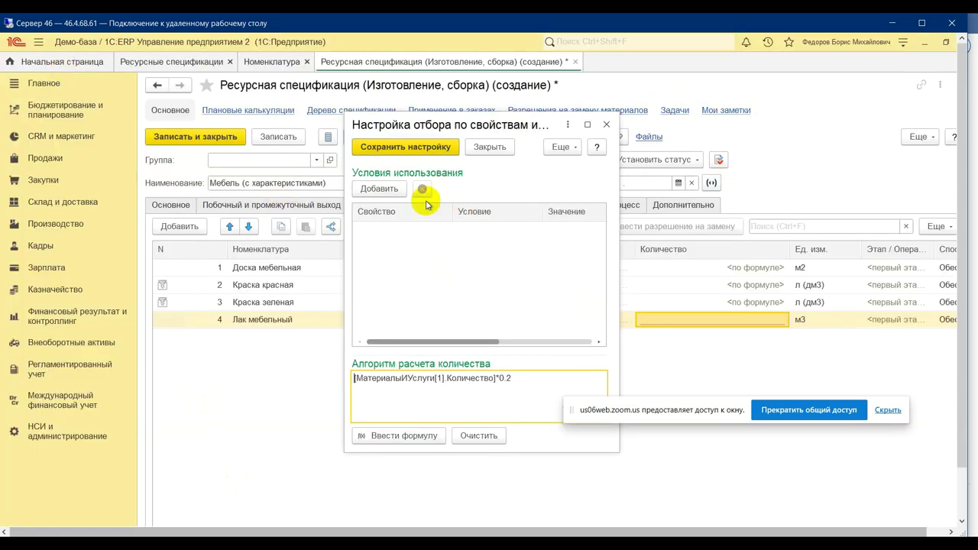
Add a usage condition to Лак мебельный requiring Лак (Мебель (с характеристиками)) Равно Да, and save the calculation settings
{"action": "left_click", "coordinate": [371, 189]}
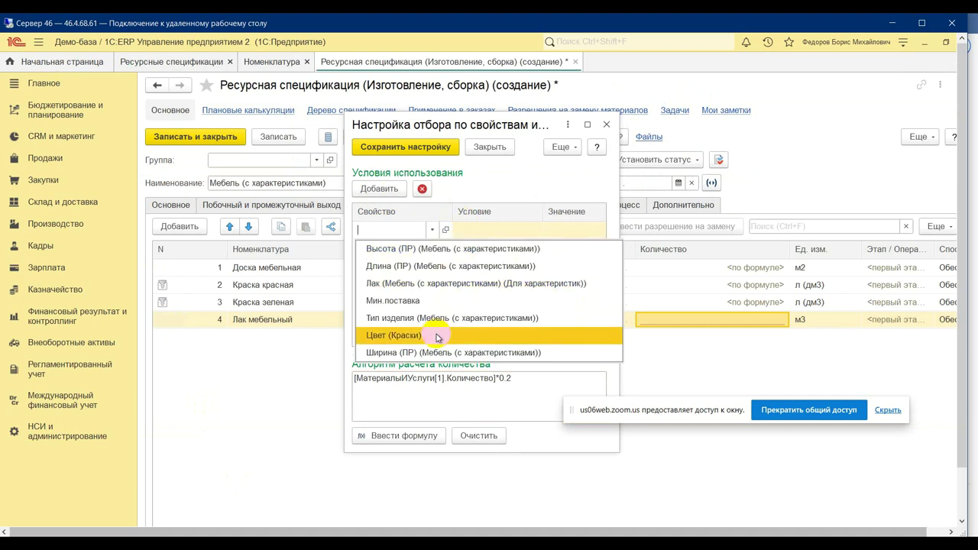
{"action": "left_click", "coordinate": [424, 283]}
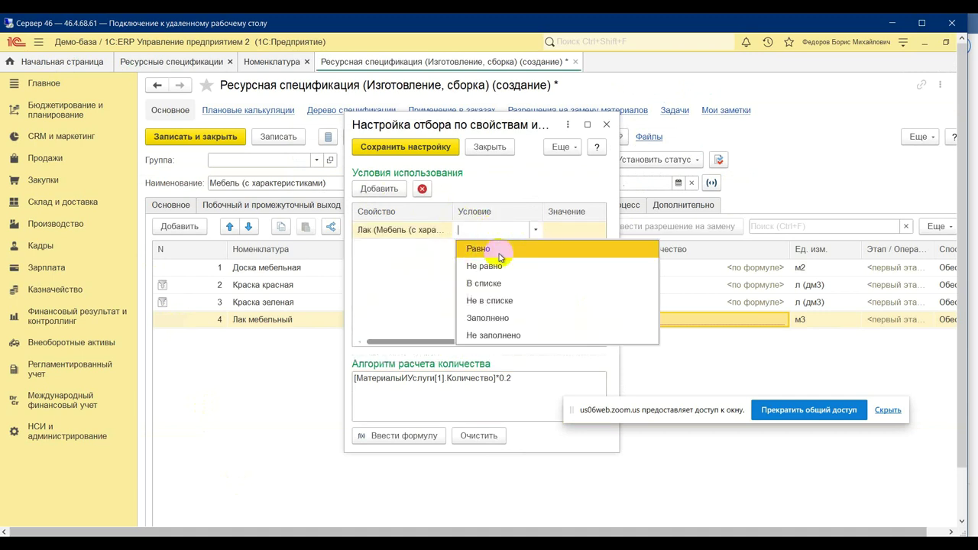
{"action": "left_click", "coordinate": [497, 251]}
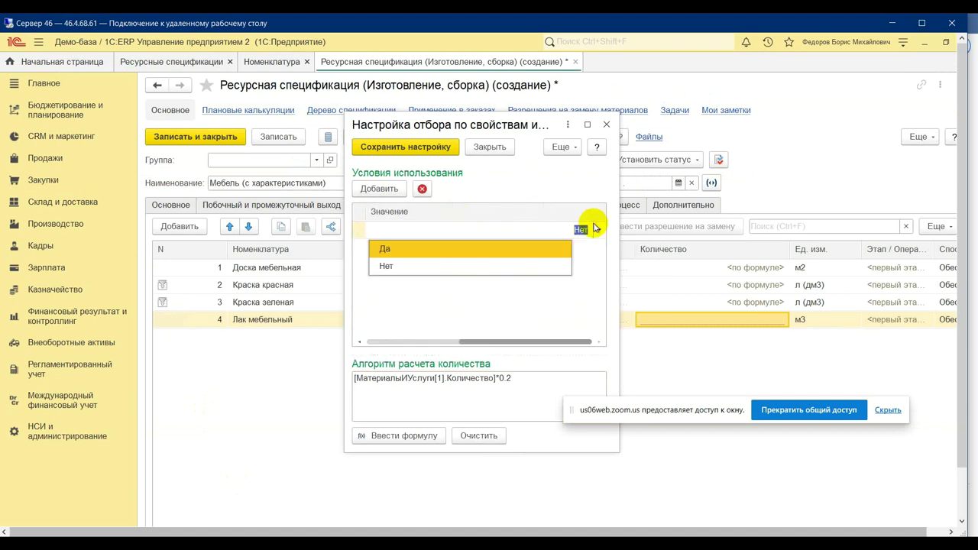
{"action": "left_click", "coordinate": [392, 251]}
{"action": "left_click_drag", "start_coordinate": [479, 341], "coordinate": [382, 343]}
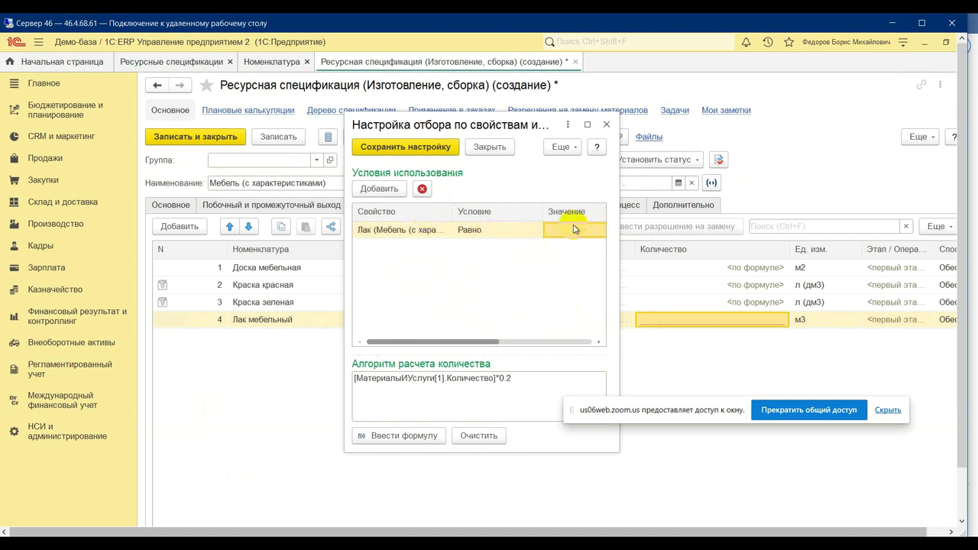
{"action": "left_click", "coordinate": [426, 148]}
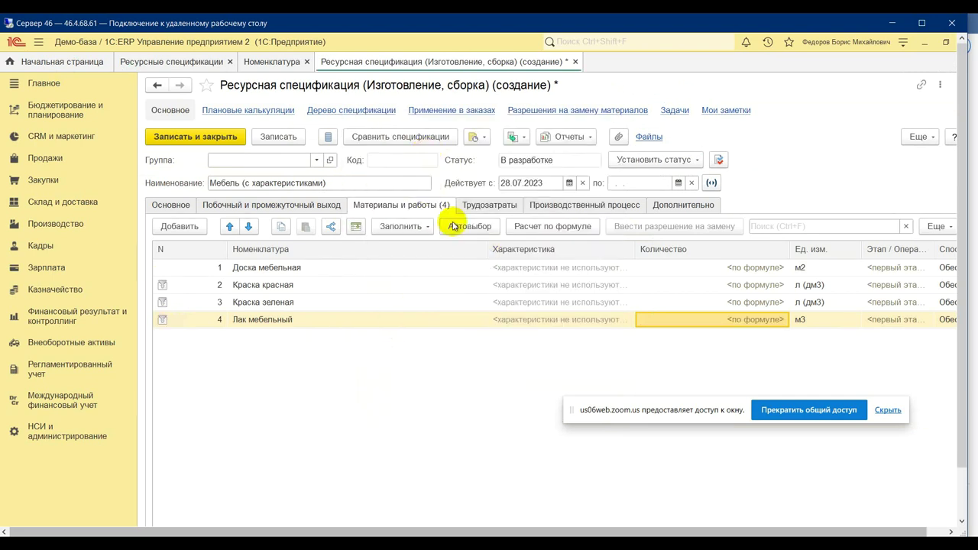
Try to open the formula calculation for the specification's empty labour costs list (Трудозатраты)
{"action": "left_click", "coordinate": [484, 206]}
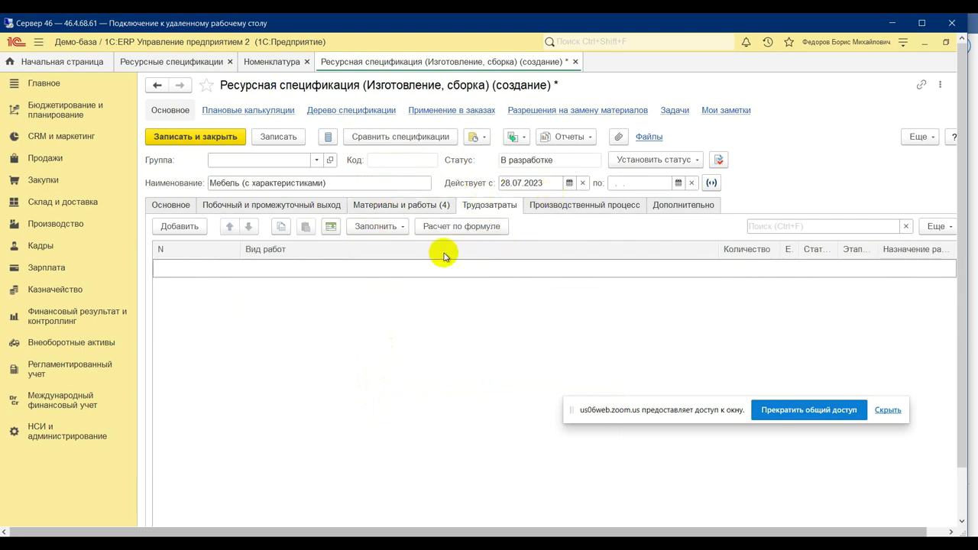
{"action": "left_click", "coordinate": [460, 228]}
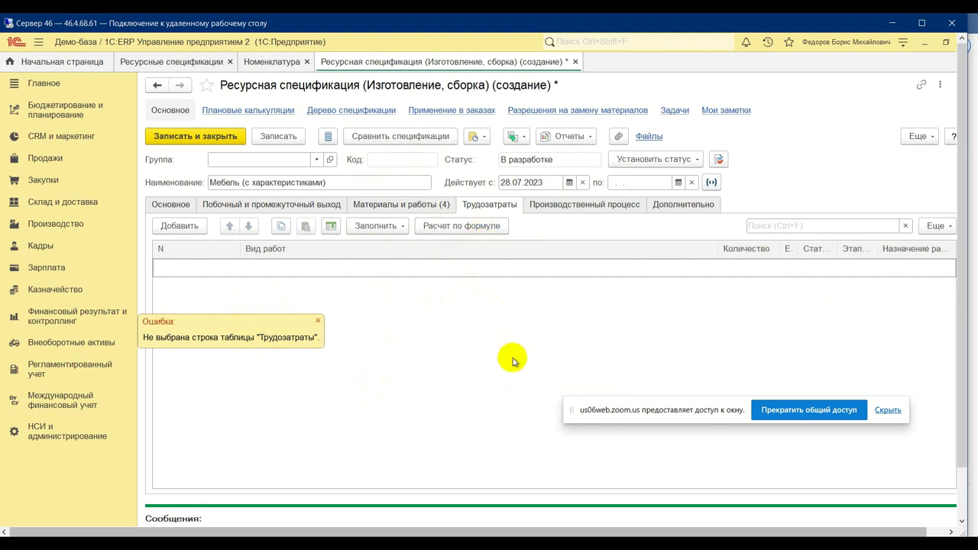
{"action": "left_click", "coordinate": [315, 324]}
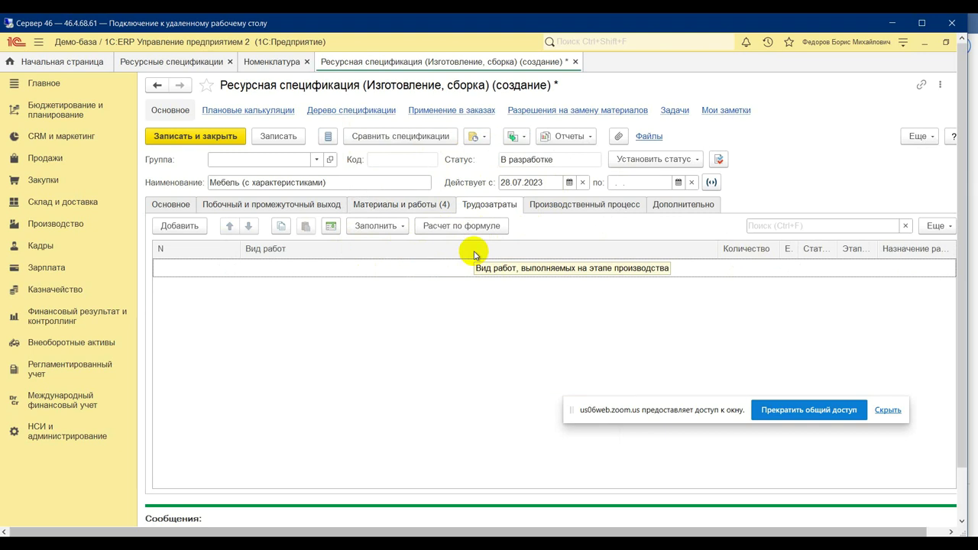
Add a stage to the production process, saving the specification when asked, and assign the department _Цех 99 to the stage
{"action": "left_click", "coordinate": [586, 205]}
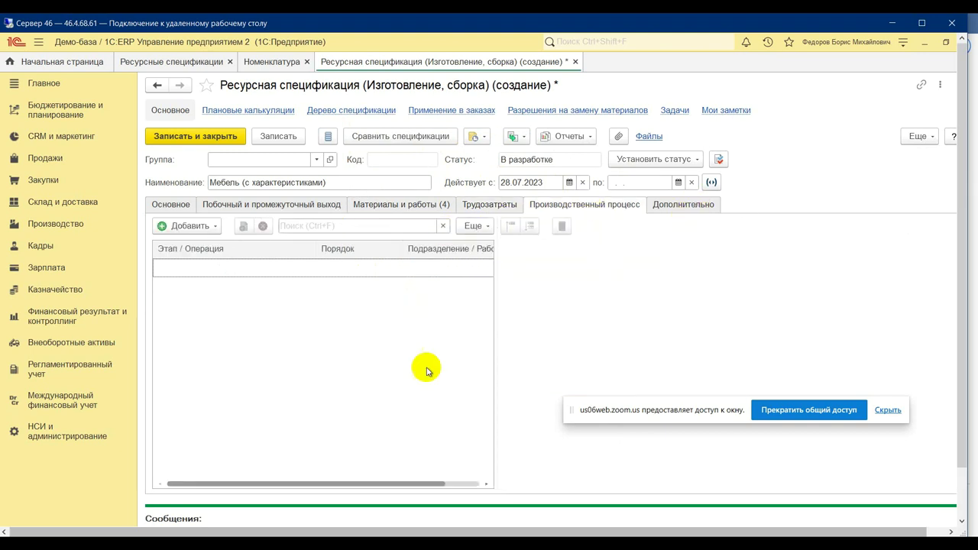
{"action": "left_click", "coordinate": [191, 225]}
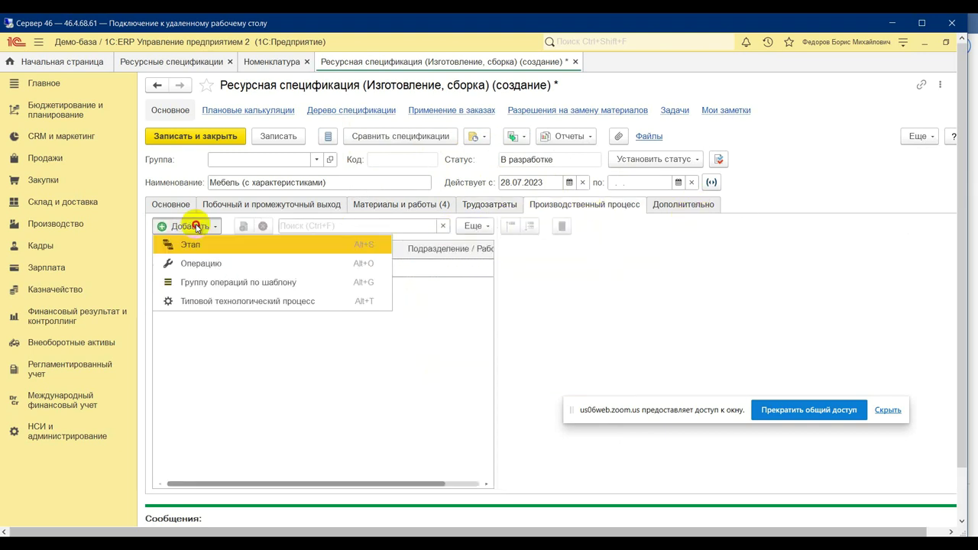
{"action": "left_click", "coordinate": [255, 246]}
{"action": "left_click", "coordinate": [561, 326]}
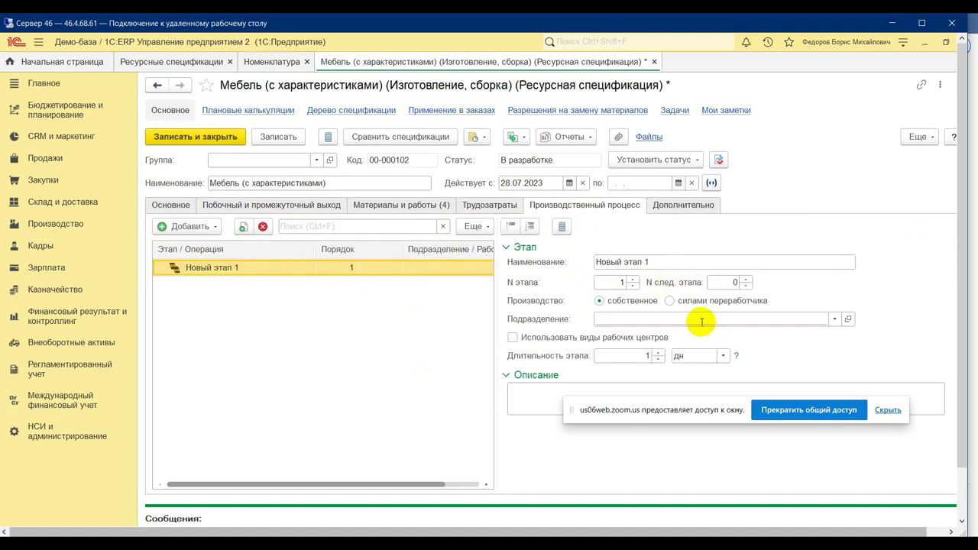
{"action": "left_click", "coordinate": [699, 320]}
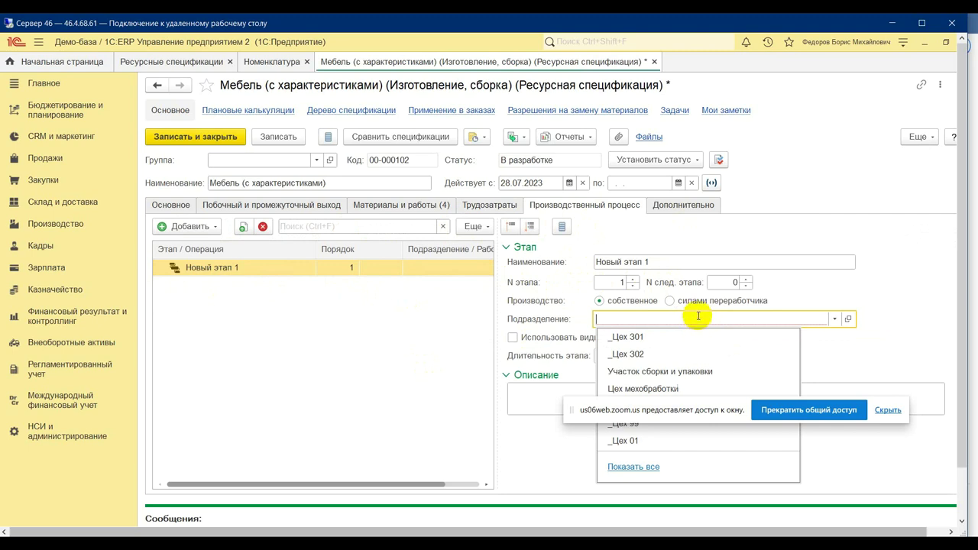
{"action": "left_click", "coordinate": [645, 466]}
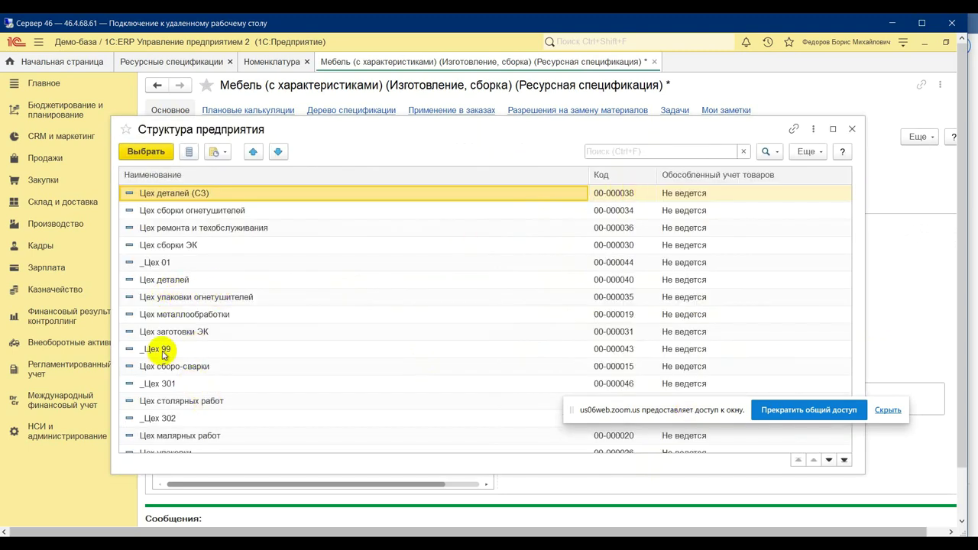
{"action": "double_click", "coordinate": [163, 350]}
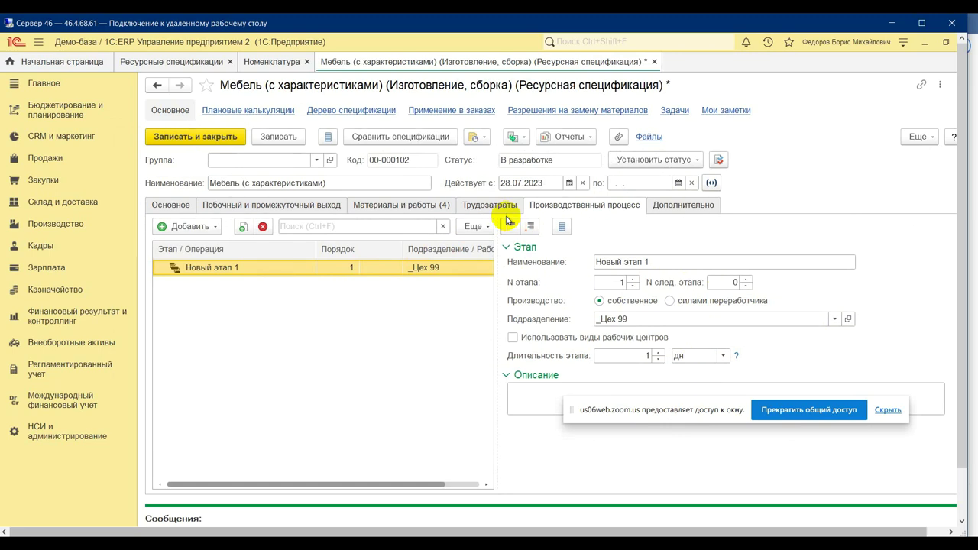
Try to make the specification active, and fill in the costing item Материалы основные for all four materials
{"action": "left_click", "coordinate": [648, 159]}
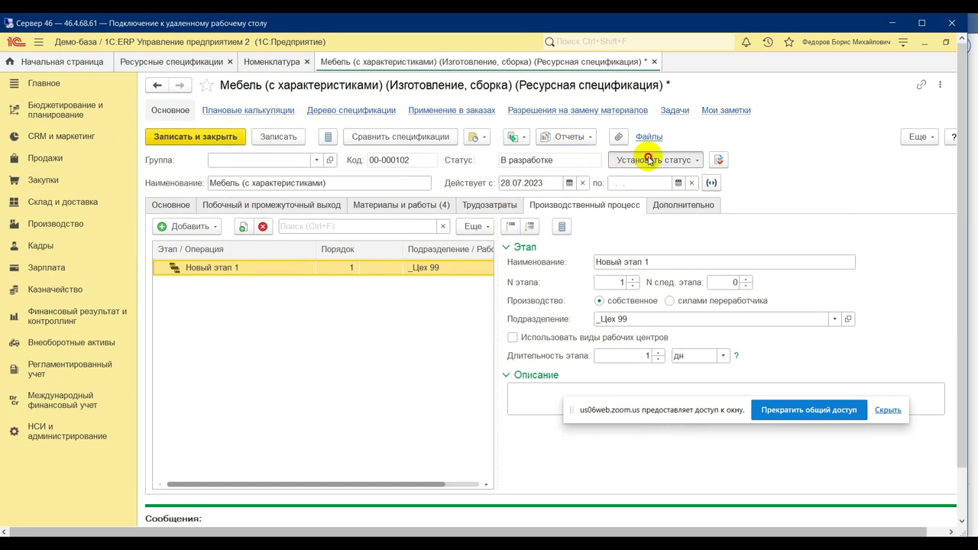
{"action": "left_click", "coordinate": [671, 198]}
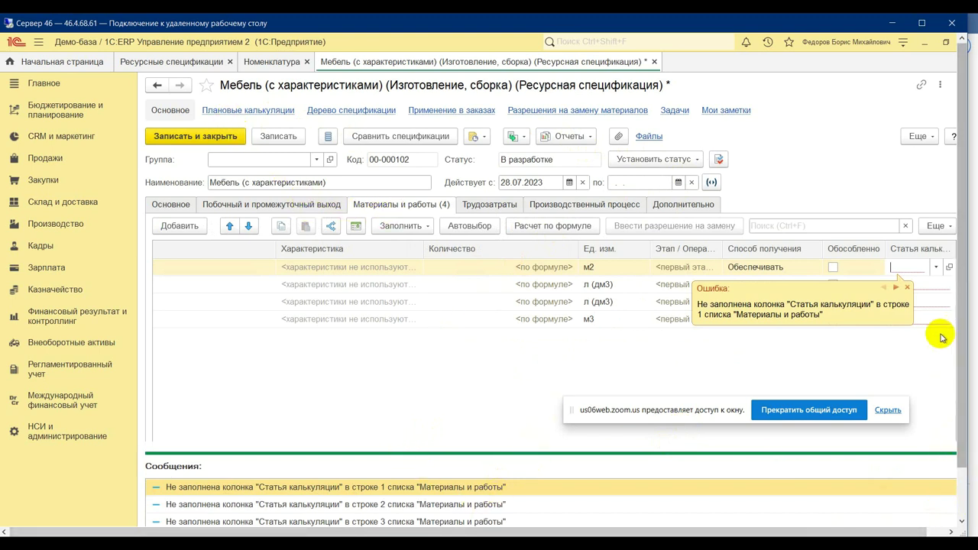
{"action": "left_click", "coordinate": [914, 270]}
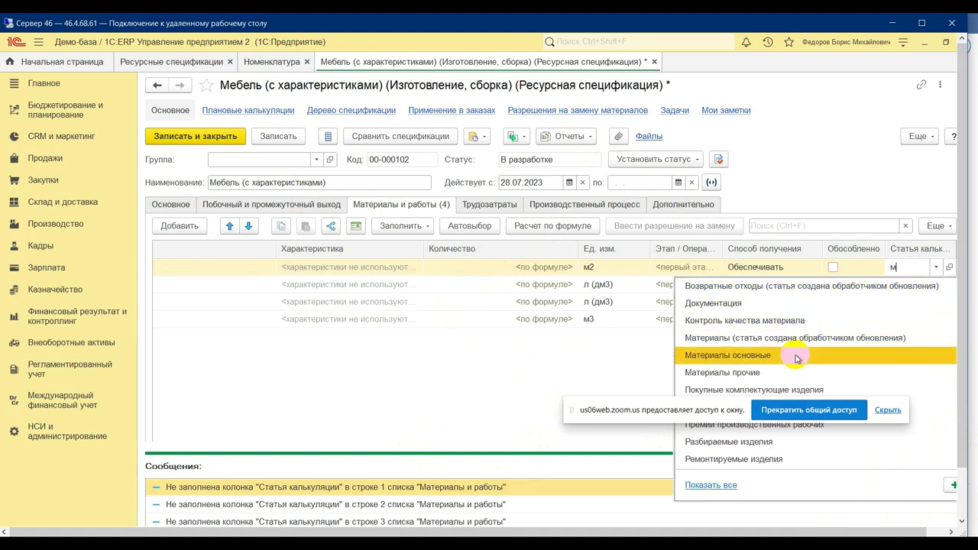
{"action": "left_click", "coordinate": [794, 358]}
{"action": "left_click", "coordinate": [902, 288]}
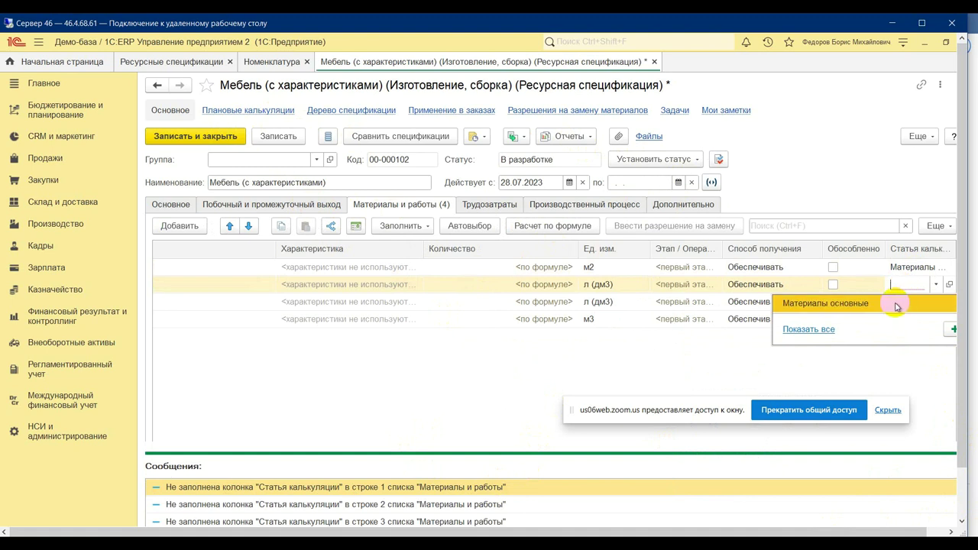
{"action": "left_click", "coordinate": [895, 302]}
{"action": "left_click", "coordinate": [920, 316]}
{"action": "left_click", "coordinate": [866, 338]}
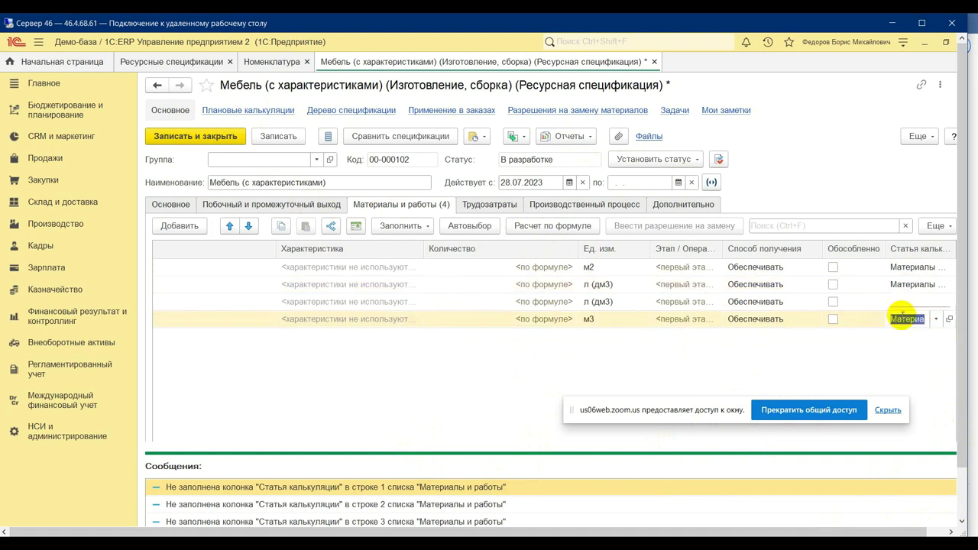
{"action": "left_click", "coordinate": [899, 304]}
{"action": "left_click", "coordinate": [856, 324]}
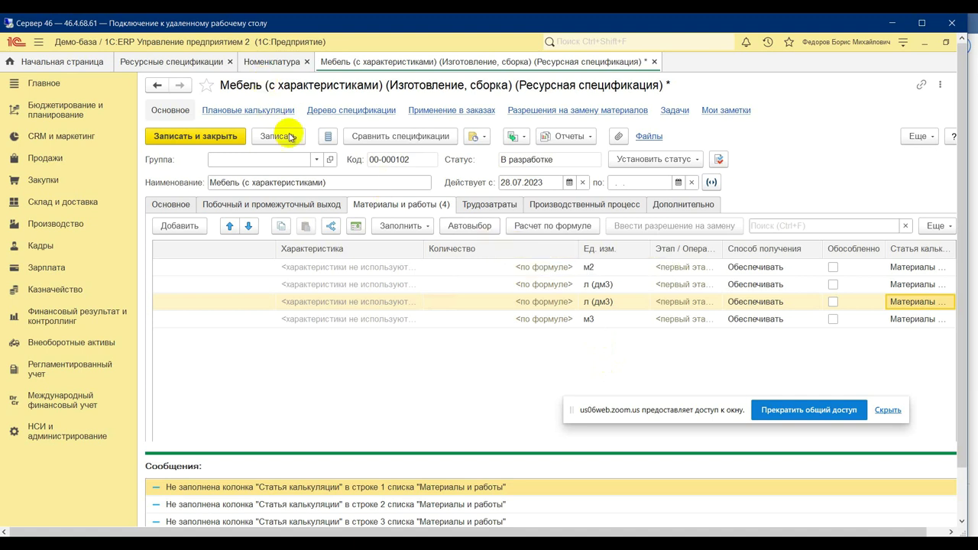
Check the specification, set its status to active, and save and close it
{"action": "left_click", "coordinate": [719, 158]}
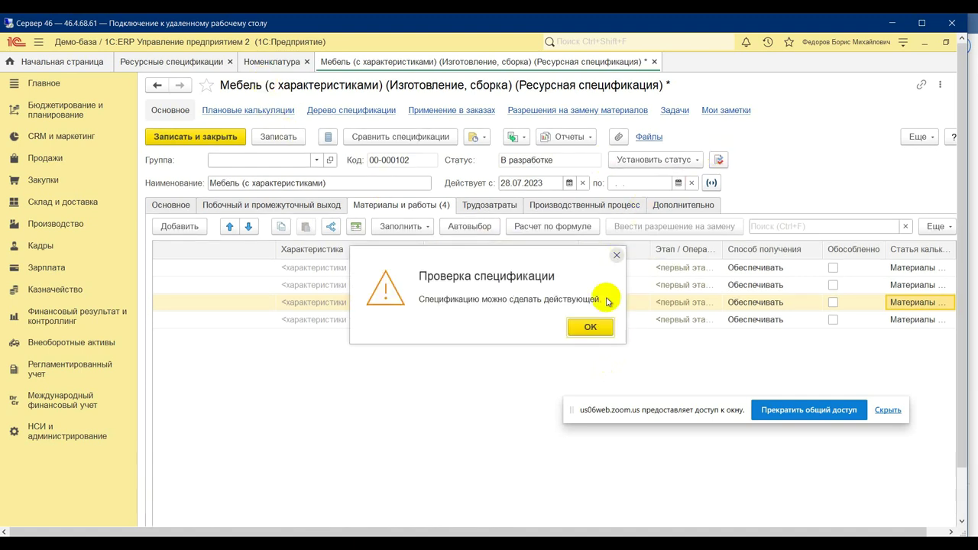
{"action": "left_click", "coordinate": [601, 323]}
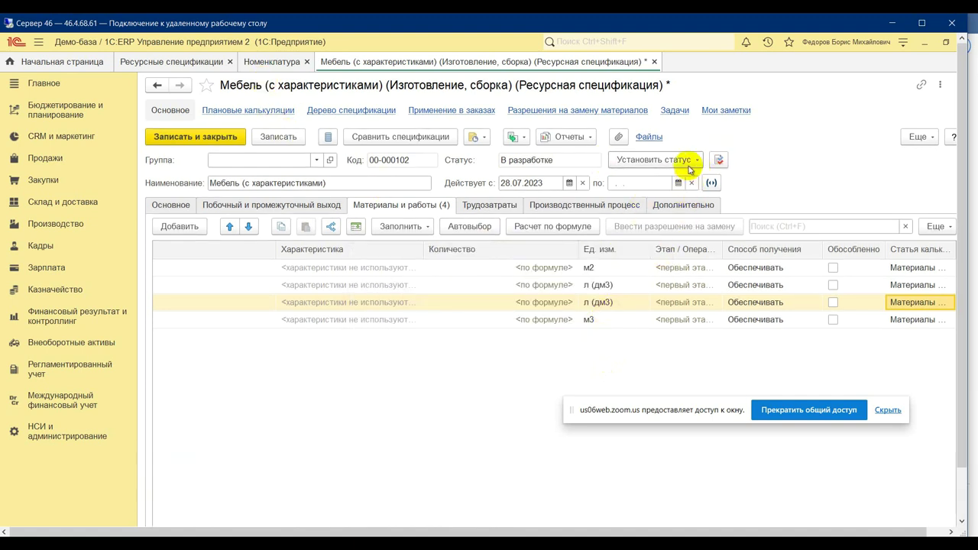
{"action": "left_click", "coordinate": [674, 162]}
{"action": "left_click", "coordinate": [667, 197]}
{"action": "left_click", "coordinate": [197, 135]}
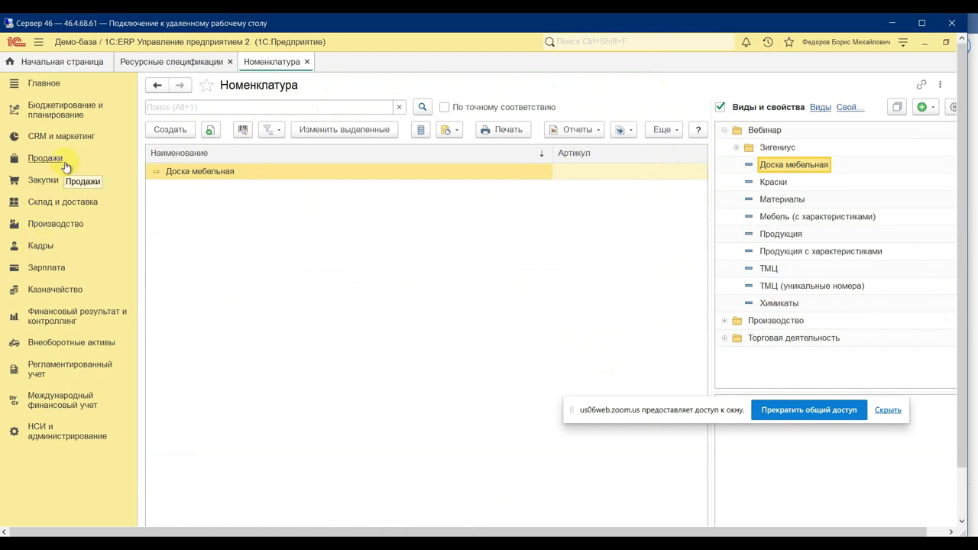
Create a new production order of type Изготовление, сборка from the Заказы на производство list in the production section
{"action": "left_click", "coordinate": [74, 226]}
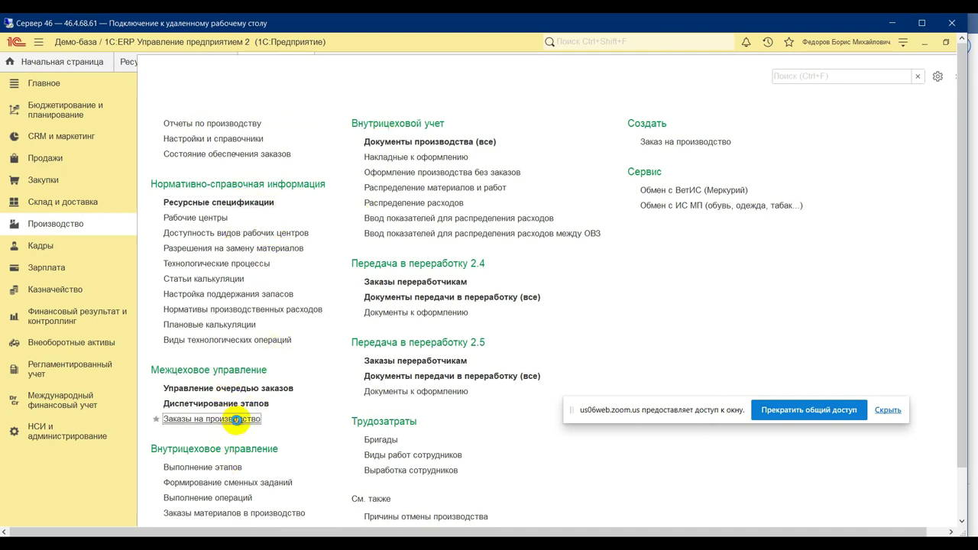
{"action": "left_click", "coordinate": [236, 419]}
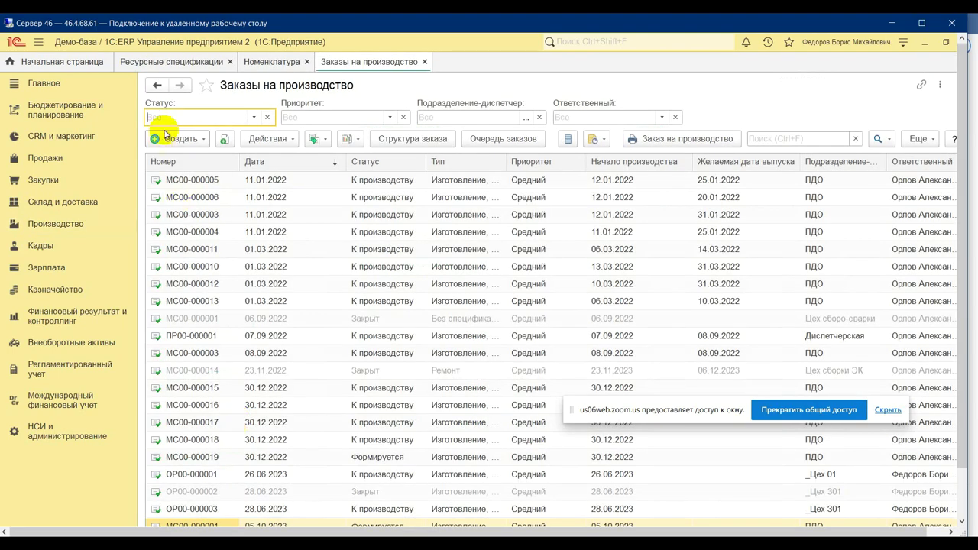
{"action": "left_click", "coordinate": [186, 138]}
{"action": "left_click", "coordinate": [226, 158]}
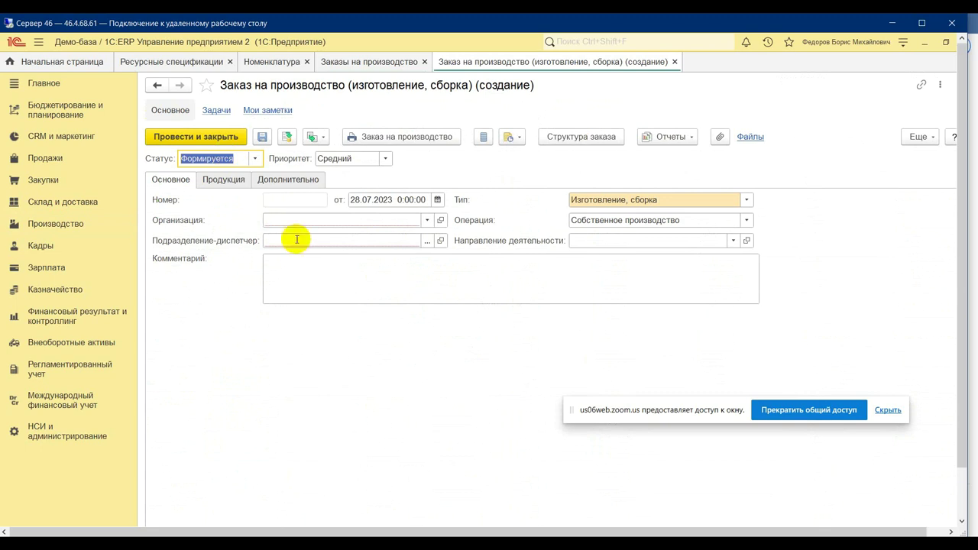
Set the order's organization to Орион and the dispatching department to _Цех 99
{"action": "left_click", "coordinate": [311, 219]}
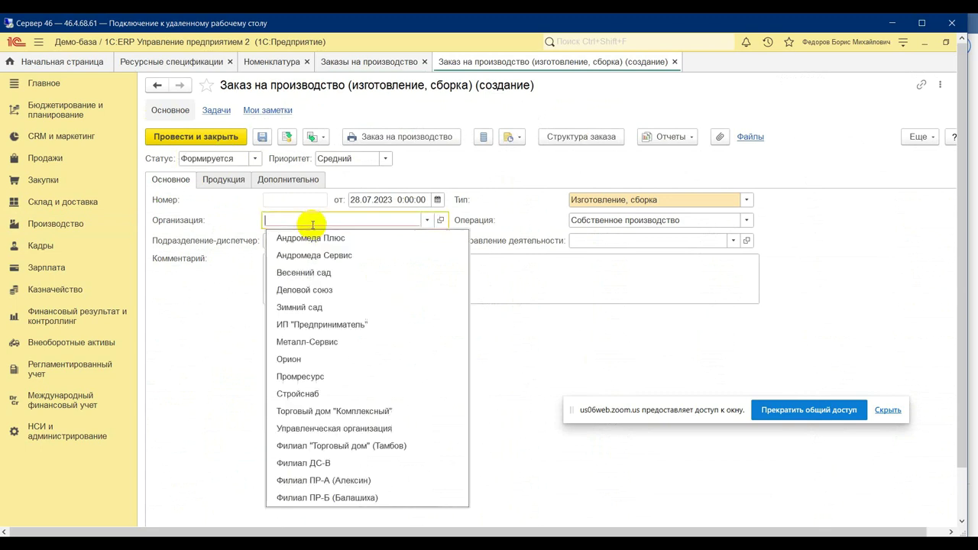
{"action": "left_click", "coordinate": [290, 359]}
{"action": "left_click", "coordinate": [313, 239]}
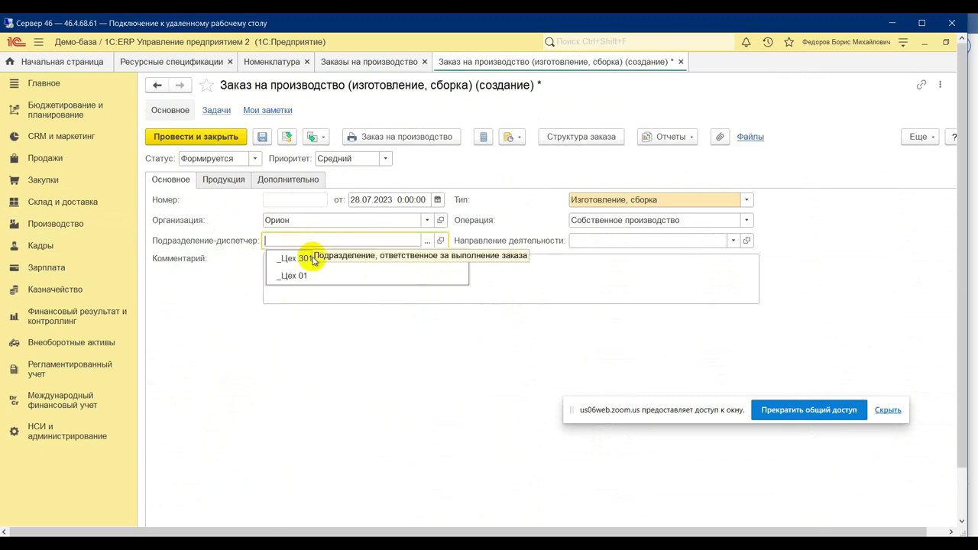
{"action": "left_click", "coordinate": [425, 242]}
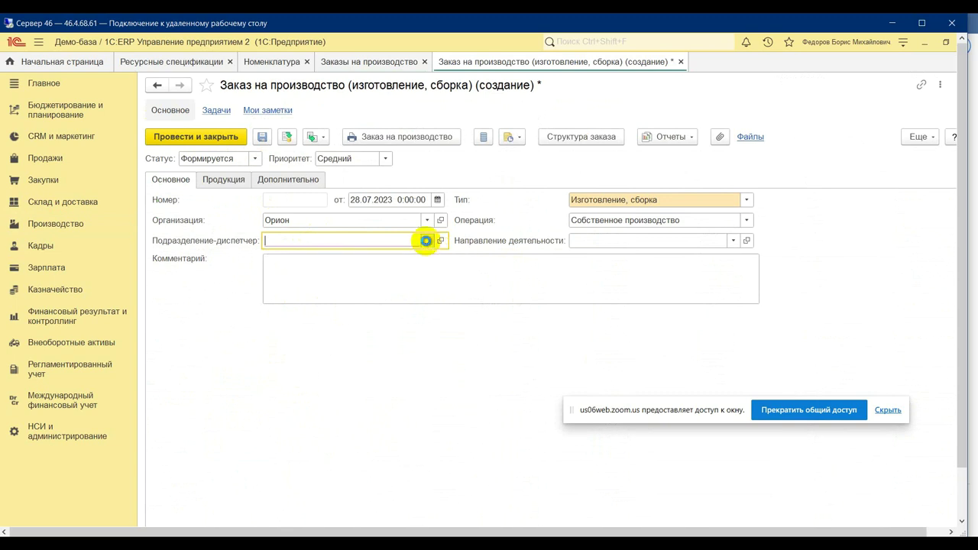
{"action": "left_click", "coordinate": [156, 248]}
{"action": "double_click", "coordinate": [156, 248]}
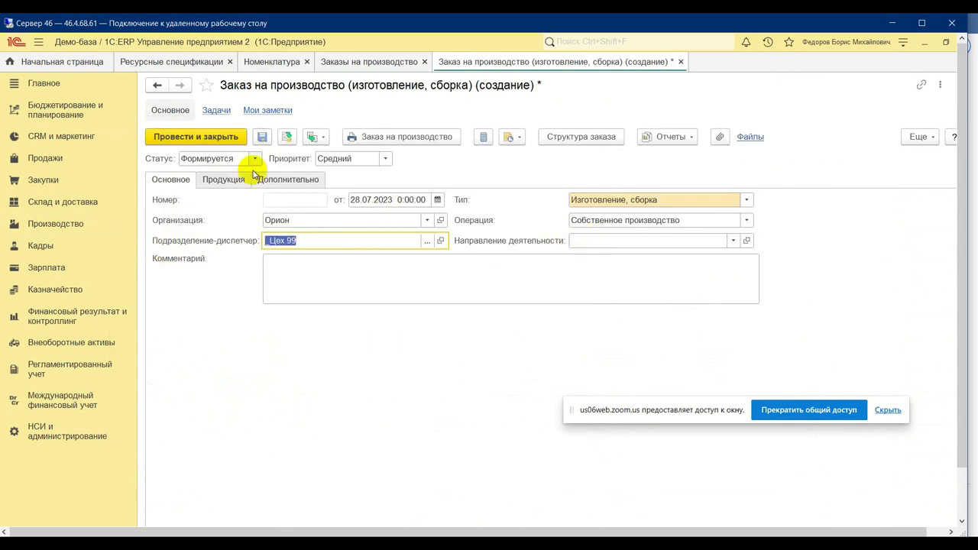
Add Шкаф 1,5*1*2 to the order's products with the characteristic Красный лакированный - Да and a quantity of 1
{"action": "left_click", "coordinate": [223, 179]}
{"action": "left_click", "coordinate": [177, 202]}
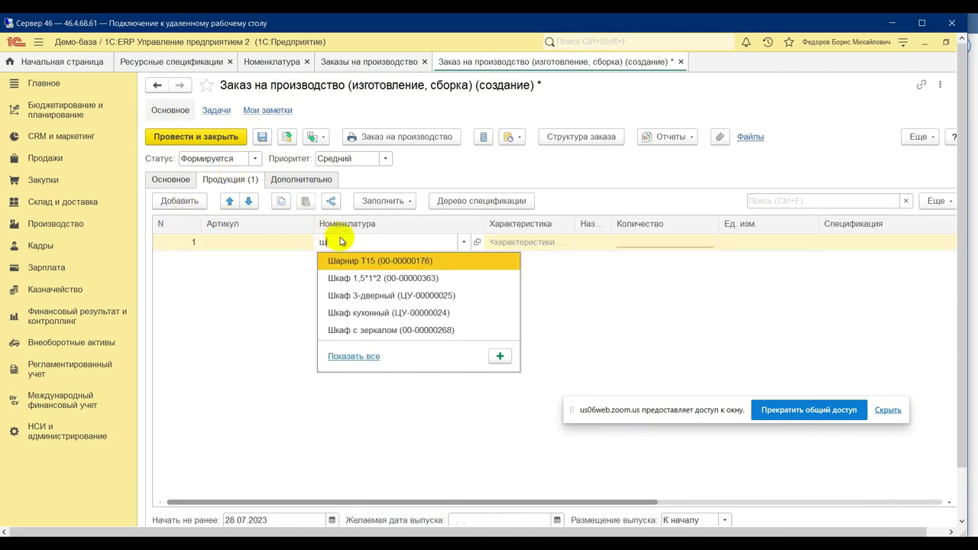
{"action": "left_click", "coordinate": [380, 278]}
{"action": "left_click", "coordinate": [524, 242]}
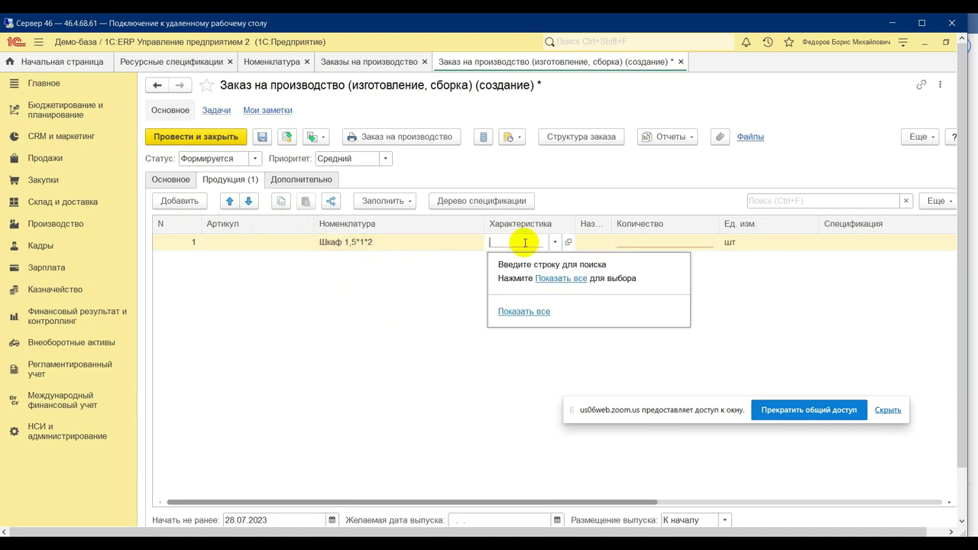
{"action": "left_click", "coordinate": [550, 279]}
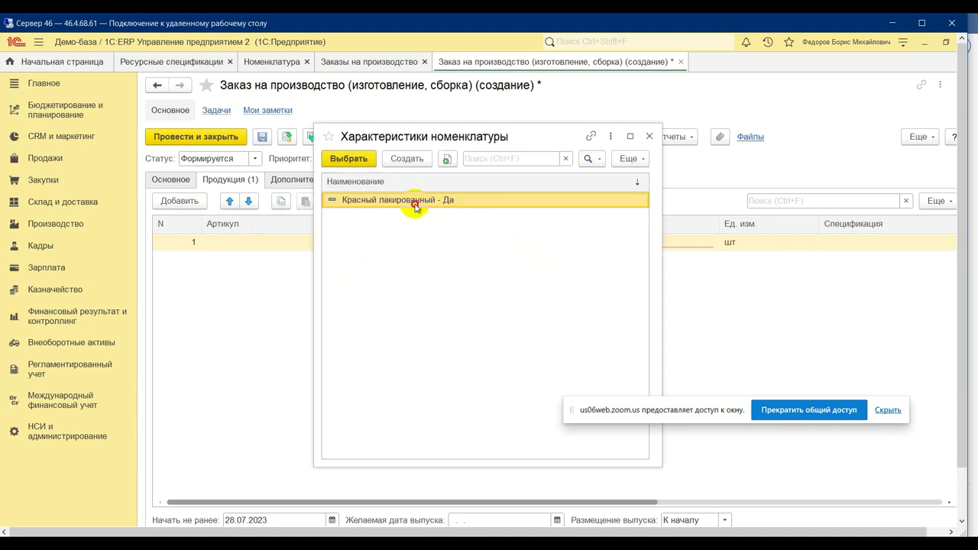
{"action": "double_click", "coordinate": [415, 206]}
{"action": "left_click", "coordinate": [657, 246]}
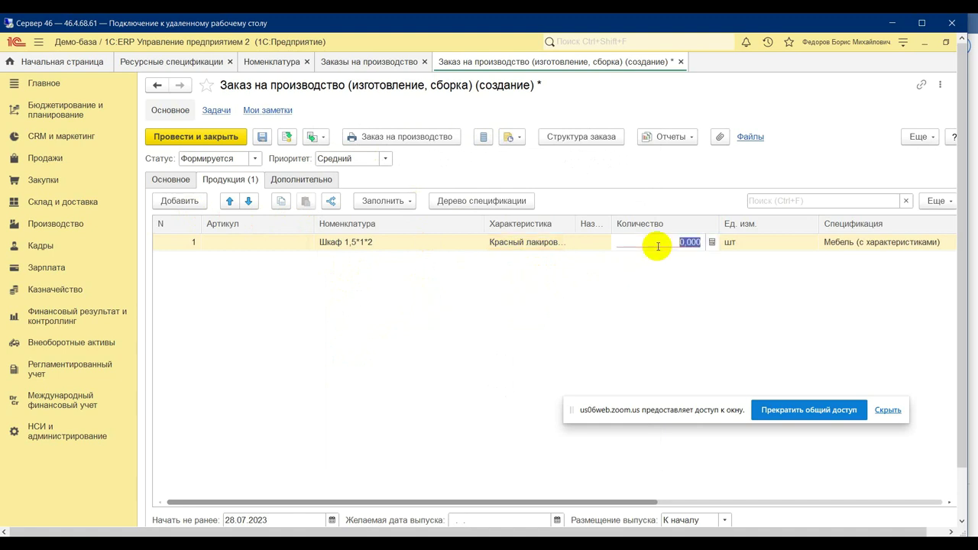
{"action": "type", "text": "1"}
{"action": "key", "text": "Return"}
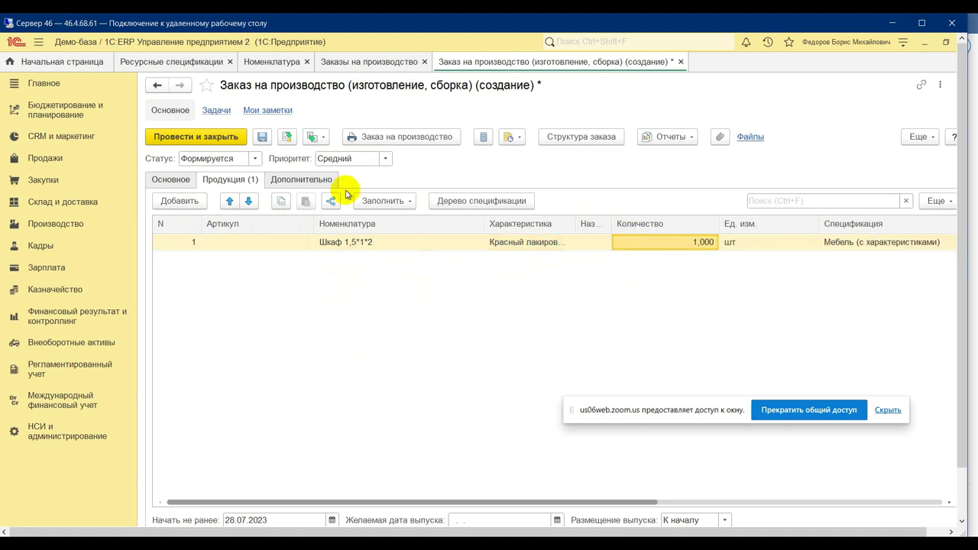
Set the order's status to К производству, choose Основной склад as the product's recipient, and post and close the order
{"action": "left_click", "coordinate": [254, 158]}
{"action": "left_click", "coordinate": [241, 191]}
{"action": "left_click", "coordinate": [234, 137]}
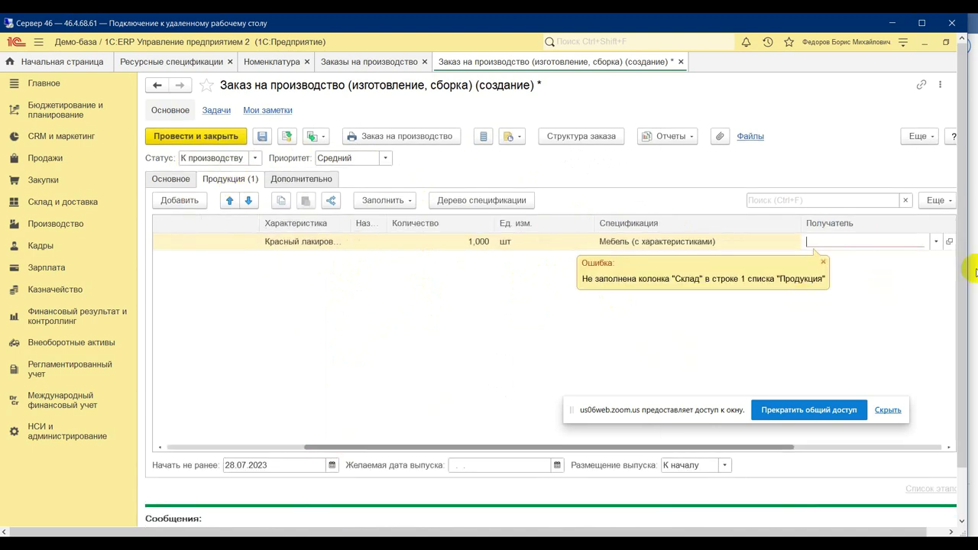
{"action": "left_click", "coordinate": [935, 241]}
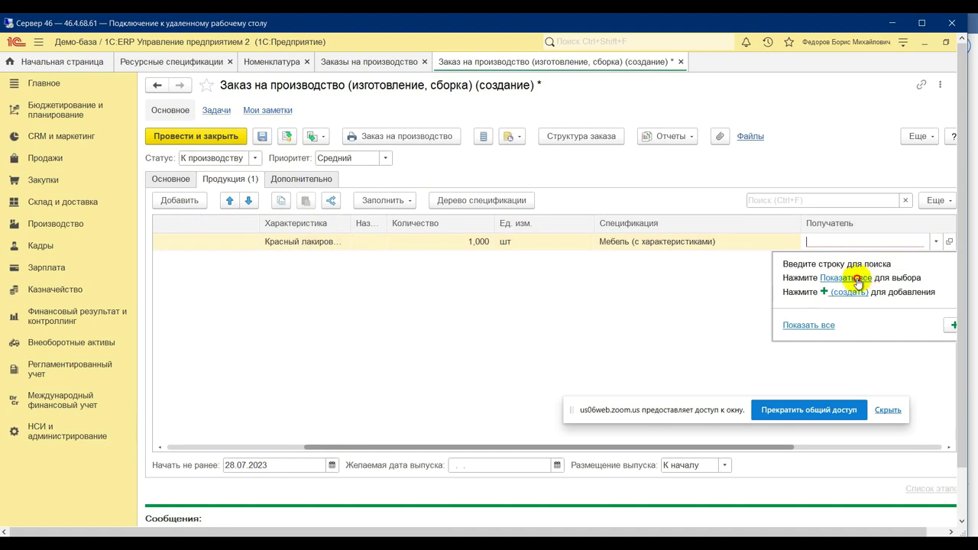
{"action": "key", "text": "Escape"}
{"action": "key", "text": "F4"}
{"action": "double_click", "coordinate": [398, 246]}
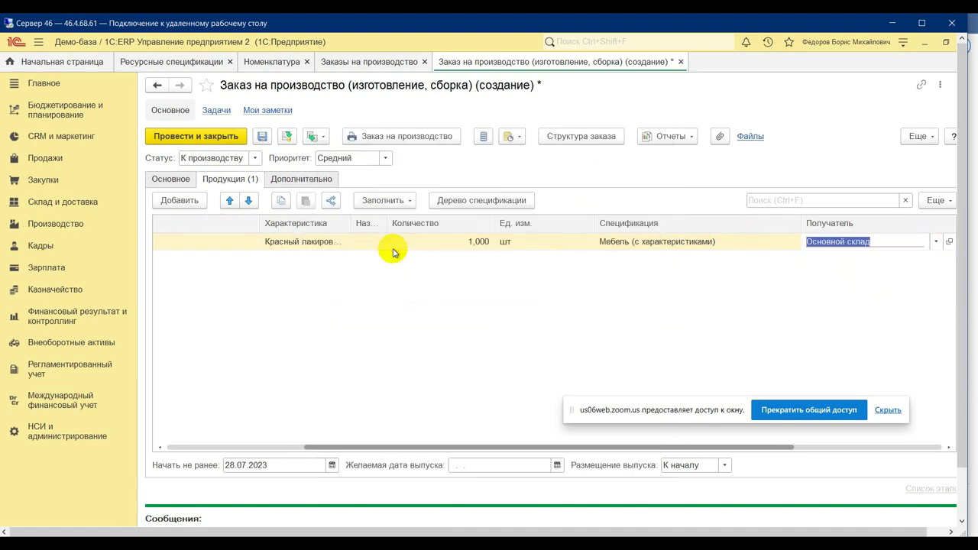
{"action": "left_click", "coordinate": [211, 137]}
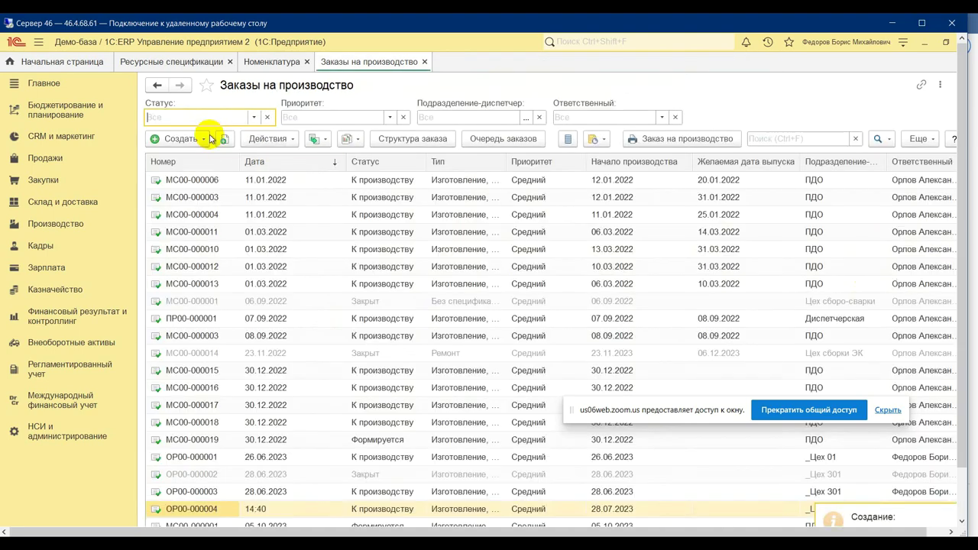
Copy the newly posted production order and open the product list of the copy
{"action": "right_click", "coordinate": [200, 512]}
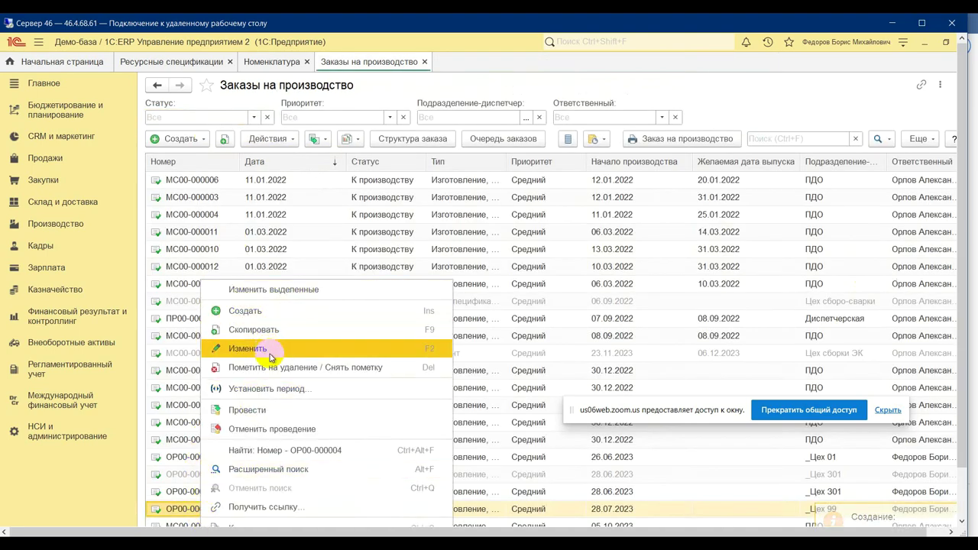
{"action": "left_click", "coordinate": [268, 330]}
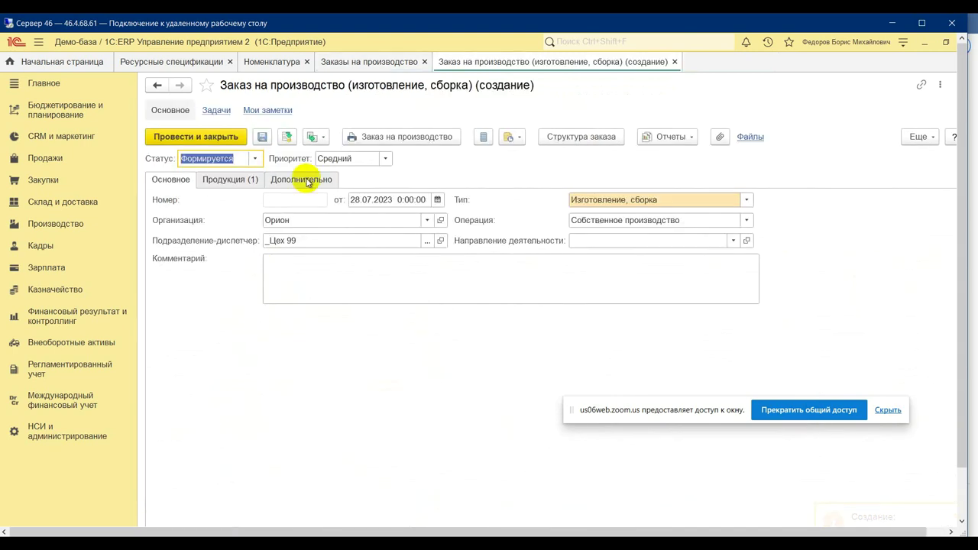
{"action": "left_click", "coordinate": [236, 179]}
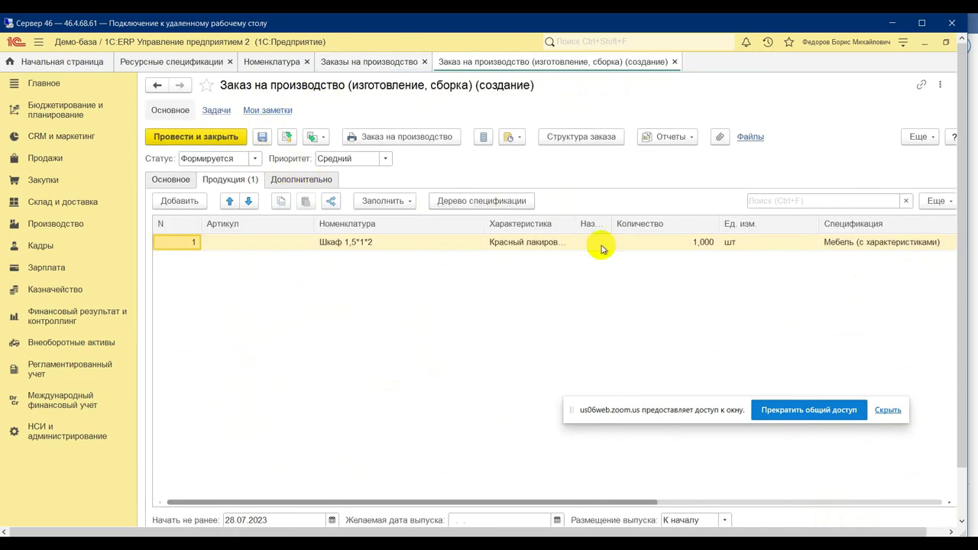
Create an unlacquered characteristic with the colour Зеленый, generate its working name, save it, and select it for the cabinet in the copied order
{"action": "double_click", "coordinate": [544, 246]}
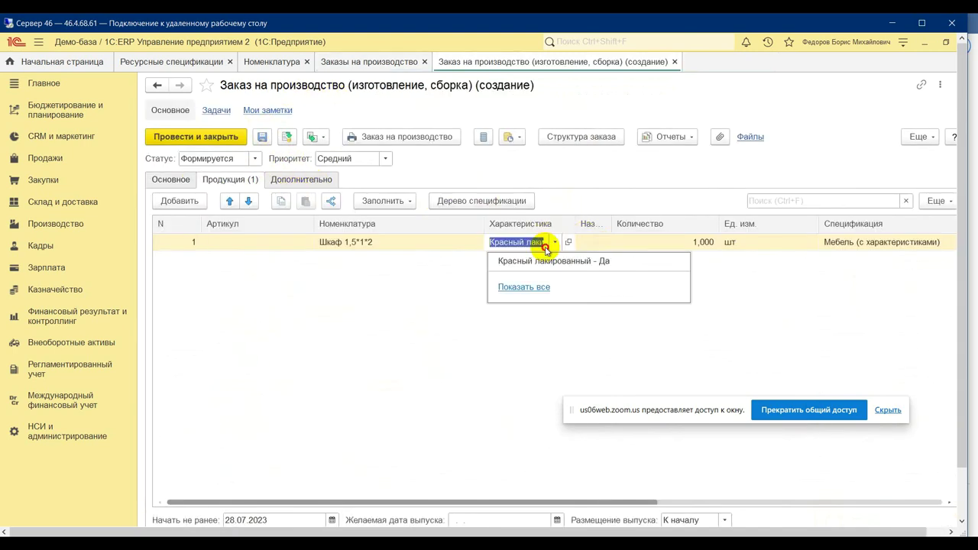
{"action": "left_click", "coordinate": [533, 286]}
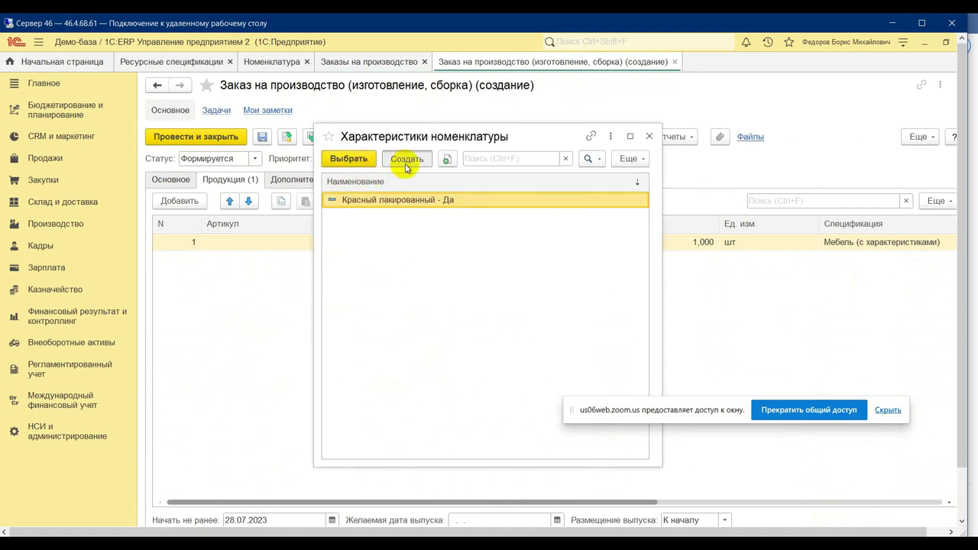
{"action": "left_click", "coordinate": [404, 160]}
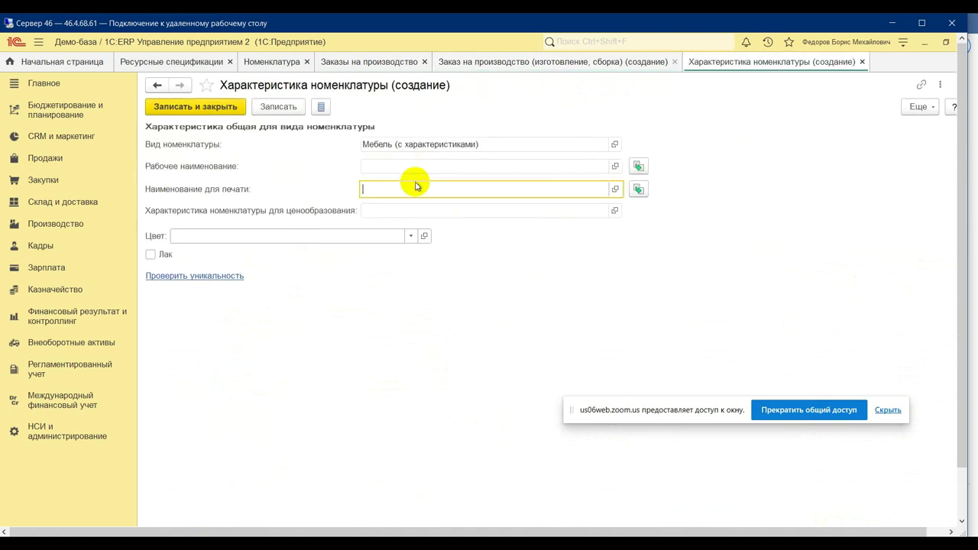
{"action": "left_click", "coordinate": [237, 236]}
{"action": "left_click", "coordinate": [234, 271]}
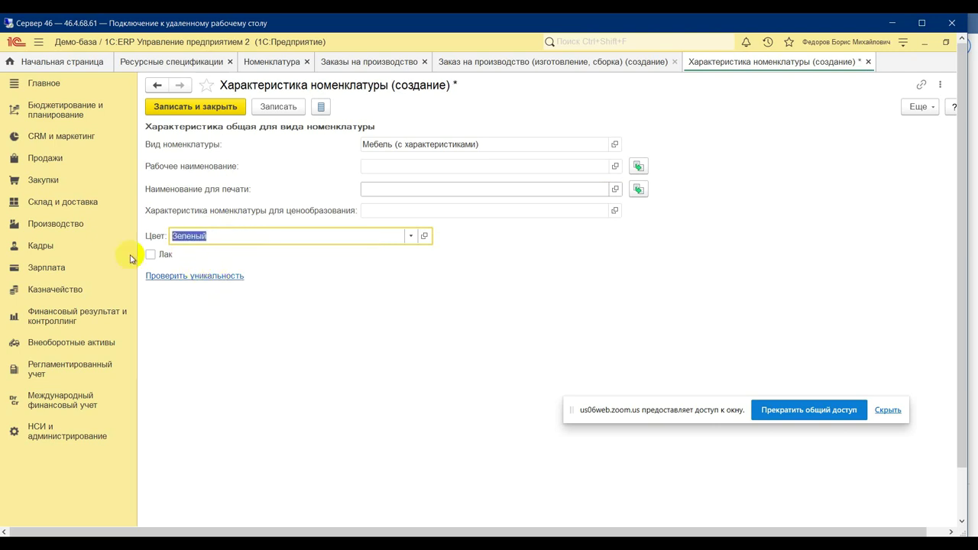
{"action": "left_click", "coordinate": [637, 165]}
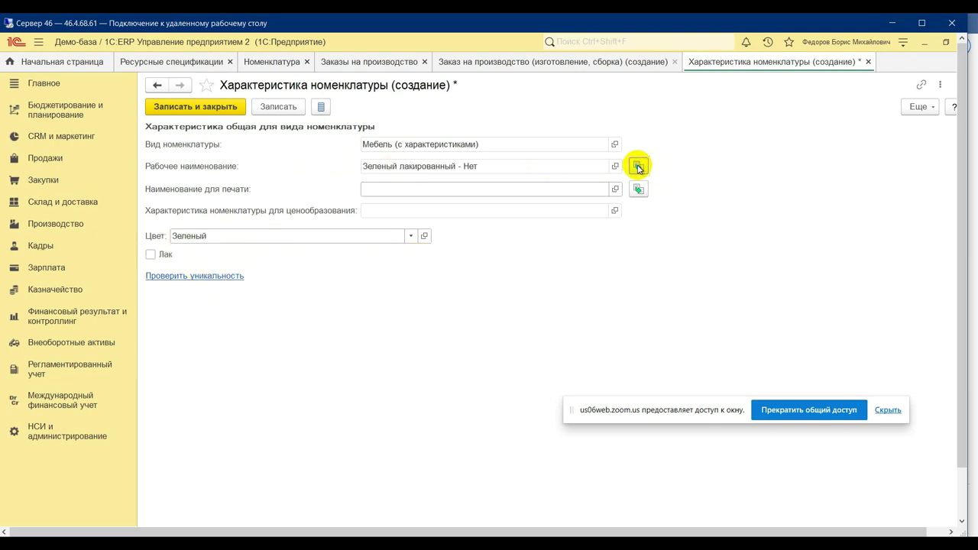
{"action": "left_click", "coordinate": [234, 111]}
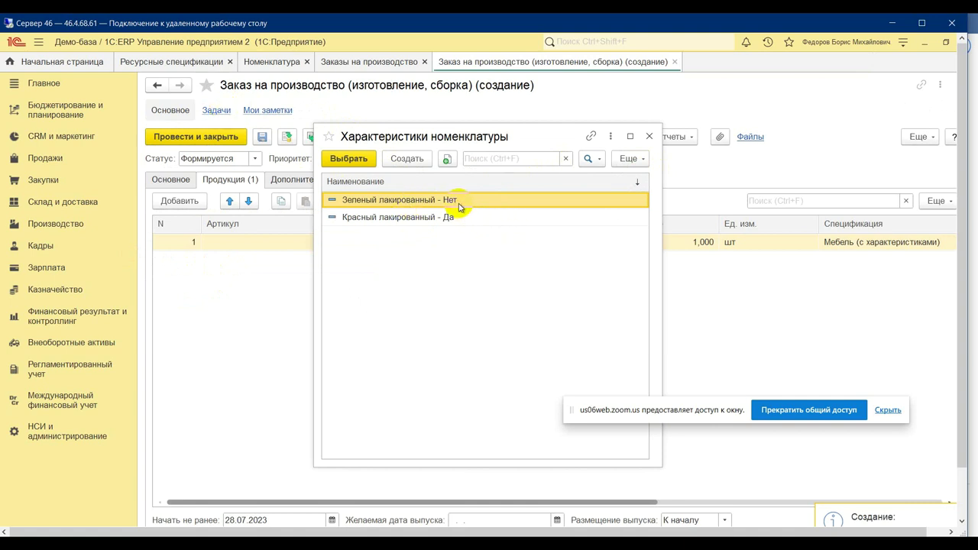
{"action": "double_click", "coordinate": [459, 201]}
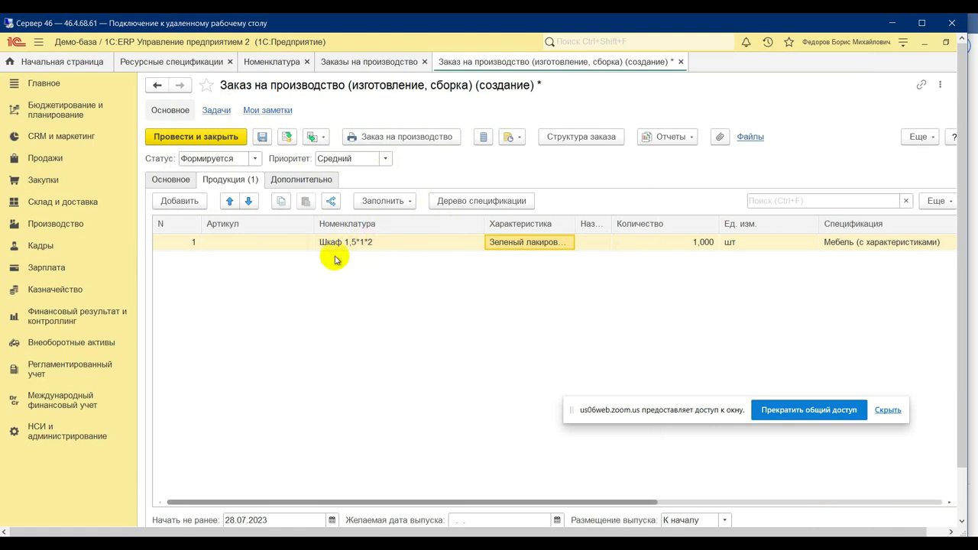
Set the copied order's status to К производству, and post and close it
{"action": "left_click", "coordinate": [255, 158]}
{"action": "left_click", "coordinate": [247, 191]}
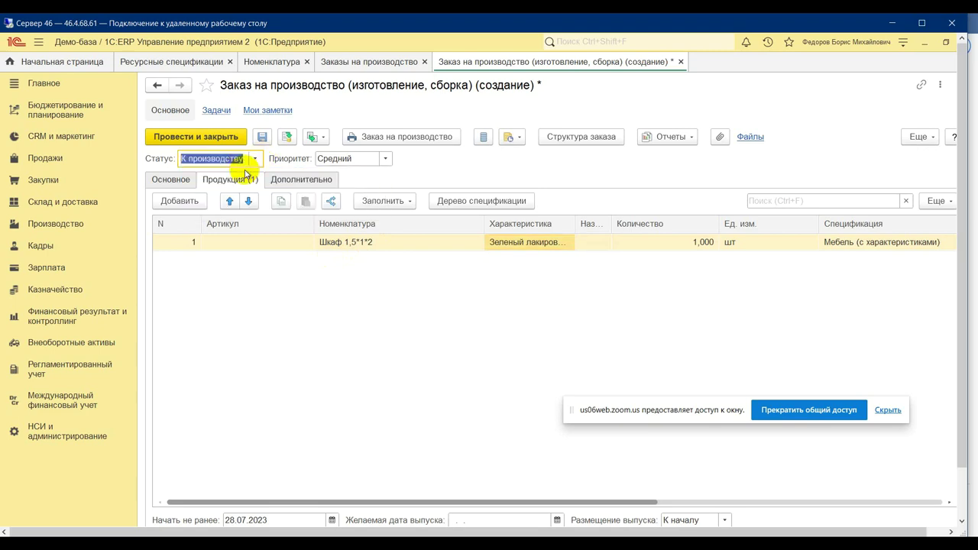
{"action": "left_click", "coordinate": [217, 135]}
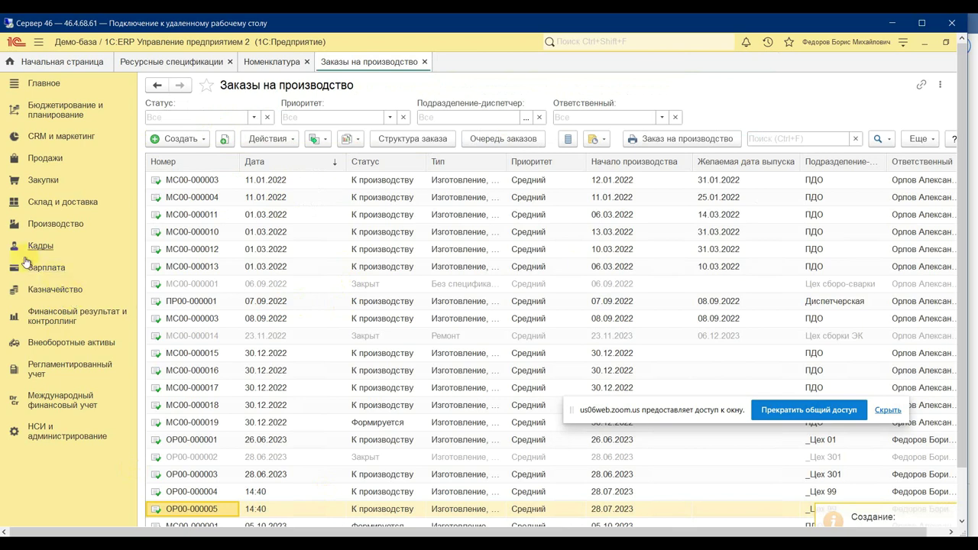
Open the production order queue management (Управление очередью заказов) and filter it by the dispatching department _Цех 99
{"action": "left_click", "coordinate": [61, 225]}
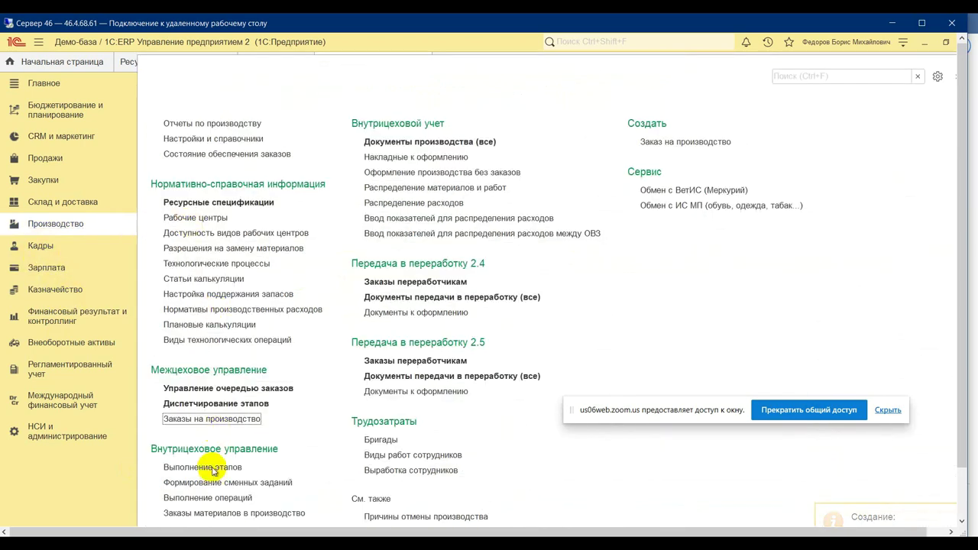
{"action": "left_click", "coordinate": [238, 387]}
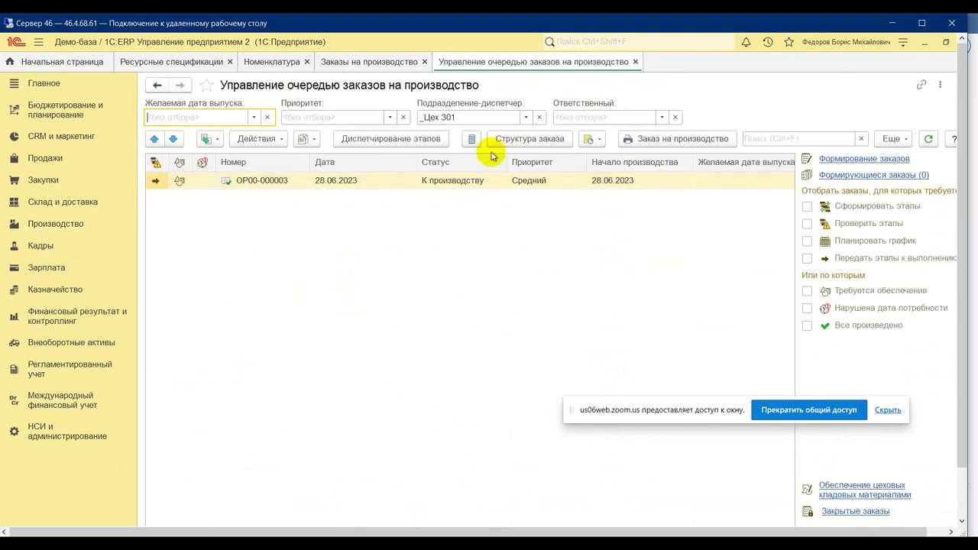
{"action": "left_click", "coordinate": [526, 117]}
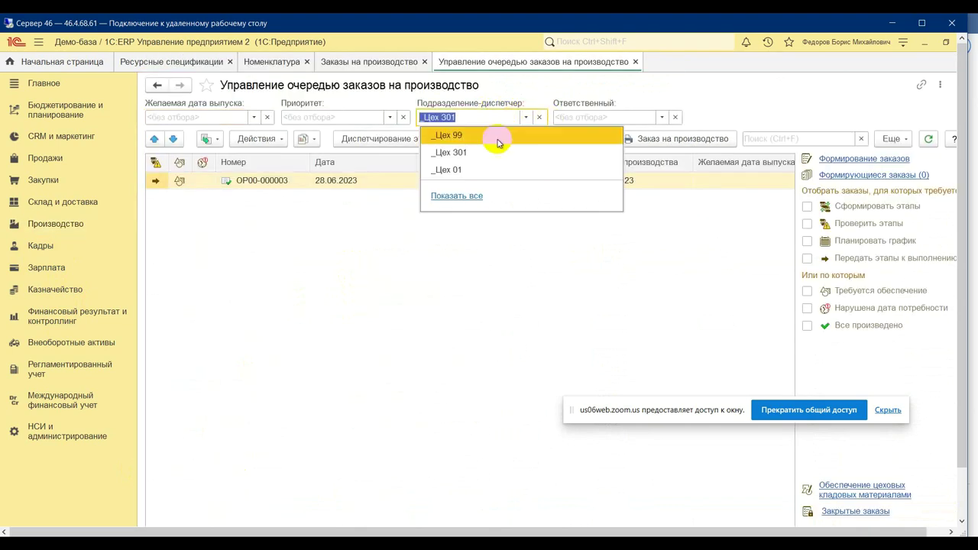
{"action": "left_click", "coordinate": [488, 135]}
{"action": "left_click", "coordinate": [240, 214]}
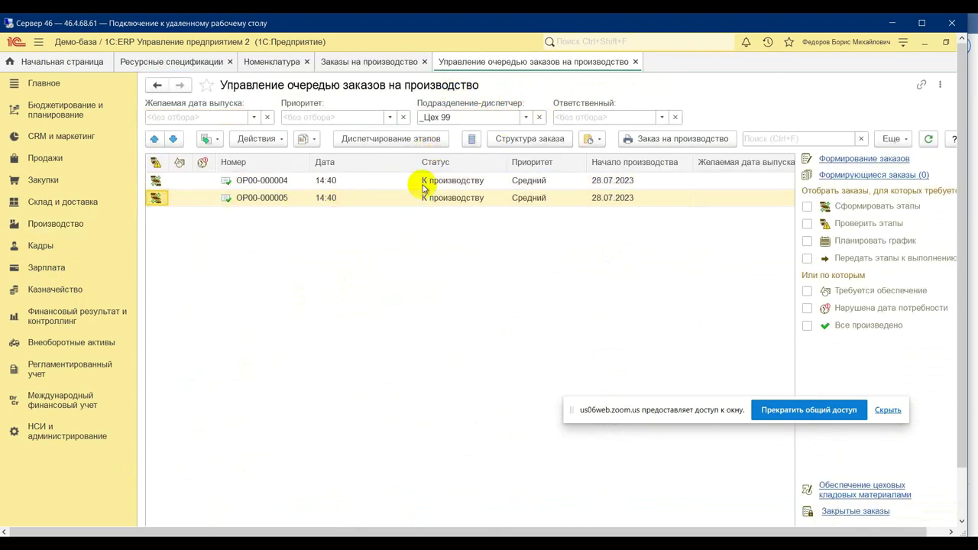
Generate the production stages for the first of the two _Цех 99 orders
{"action": "left_click", "coordinate": [312, 184]}
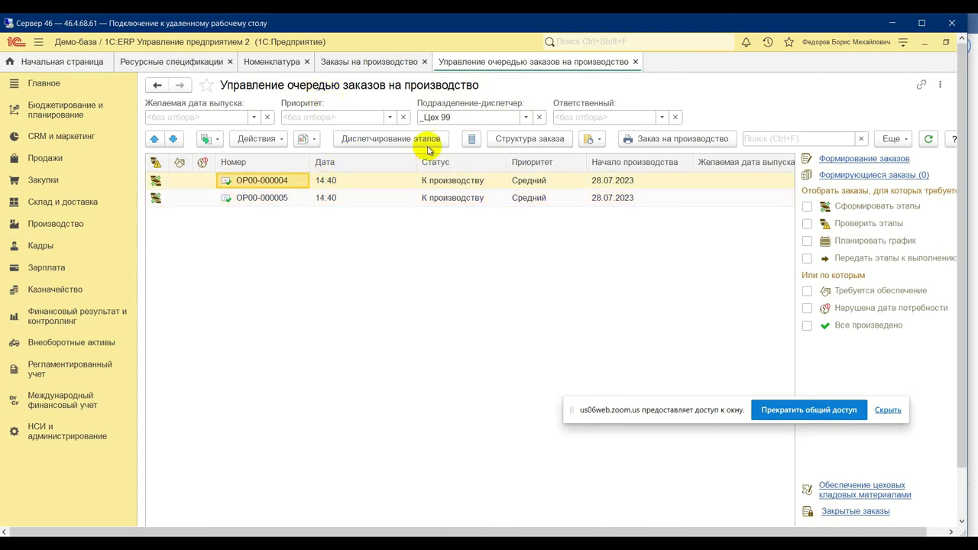
{"action": "left_click", "coordinate": [256, 139]}
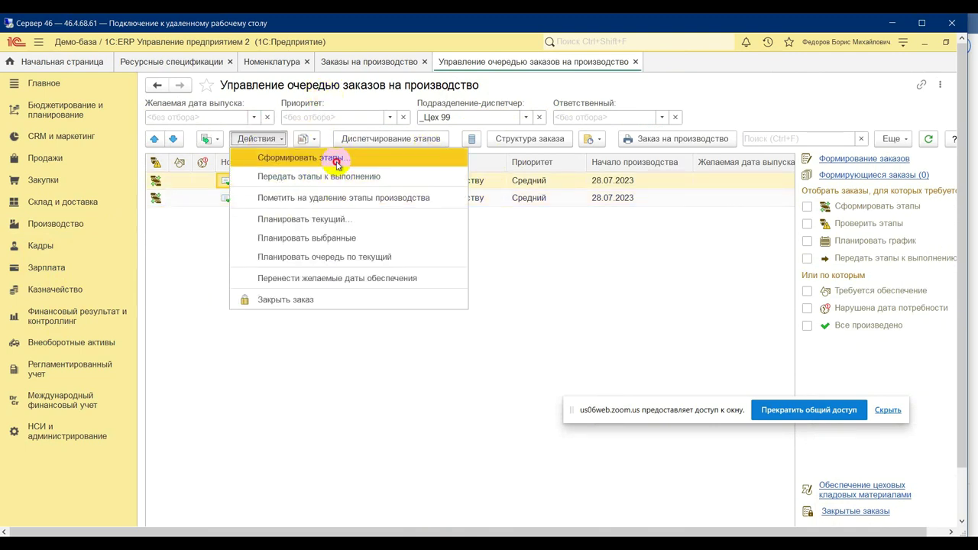
{"action": "left_click", "coordinate": [336, 160]}
{"action": "left_click", "coordinate": [431, 231]}
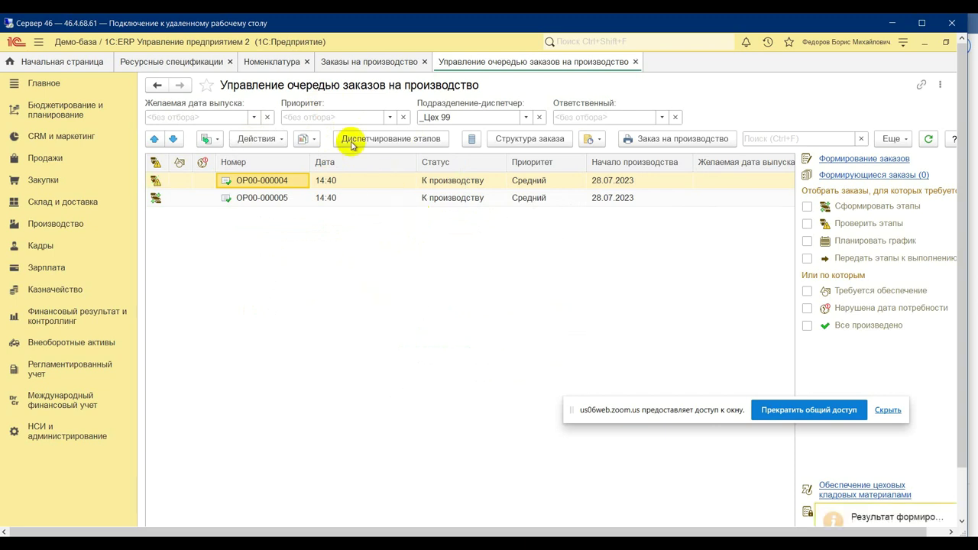
Open stage dispatching (Диспетчирование этапов) for this order and open its stage Новый этап 1
{"action": "left_click", "coordinate": [389, 143]}
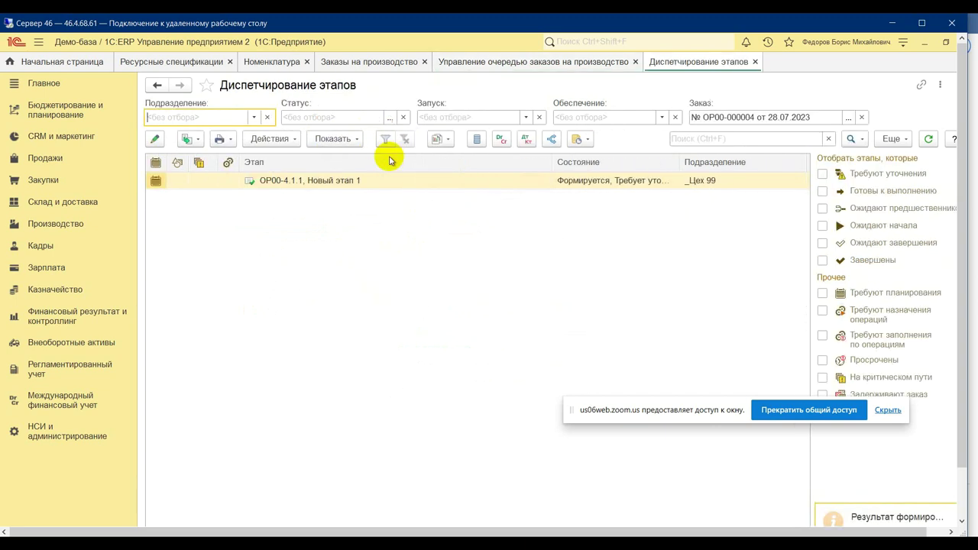
{"action": "left_click", "coordinate": [387, 179]}
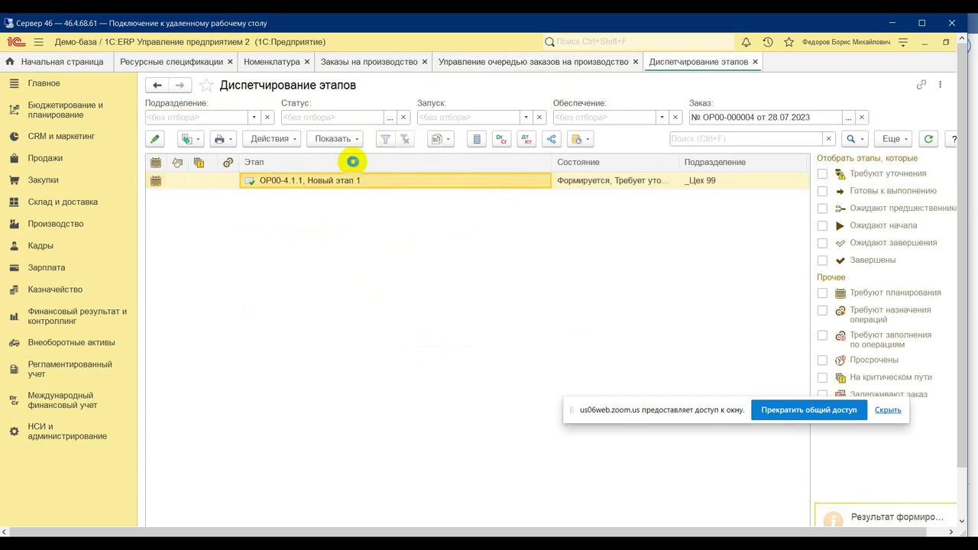
{"action": "double_click", "coordinate": [352, 163]}
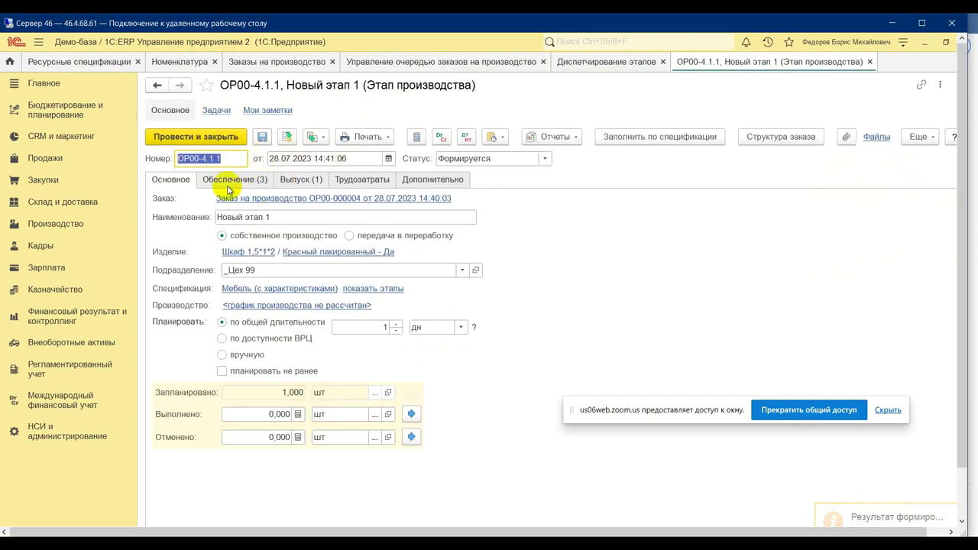
Examine the materials supplied to the first order's stage Новый этап 1, and close the stage and the stage dispatching list
{"action": "left_click", "coordinate": [230, 180]}
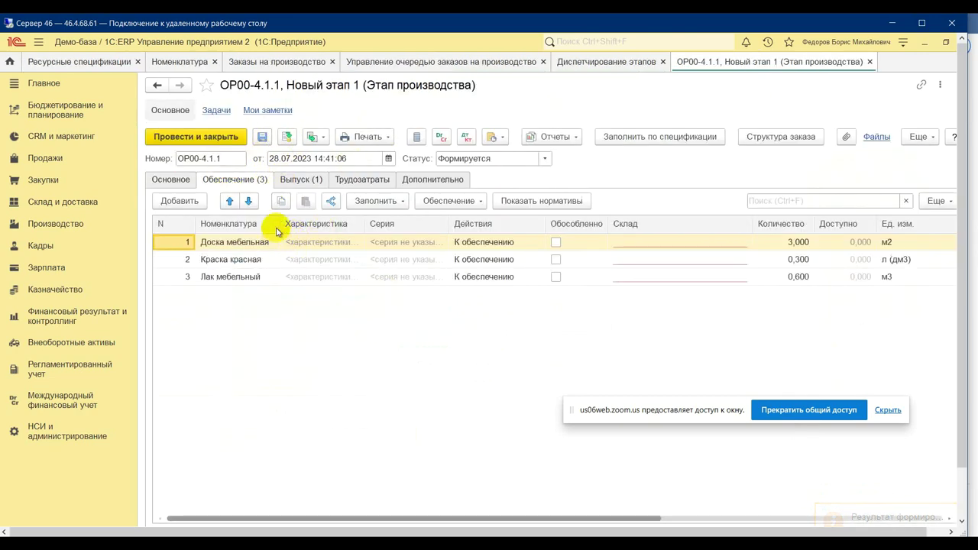
{"action": "left_click_drag", "start_coordinate": [281, 220], "coordinate": [373, 222]}
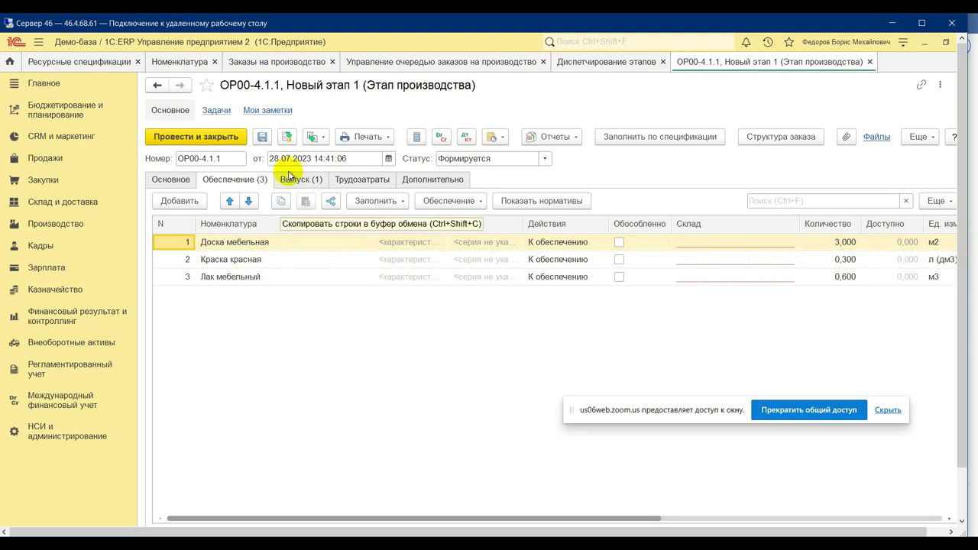
{"action": "left_click", "coordinate": [869, 64]}
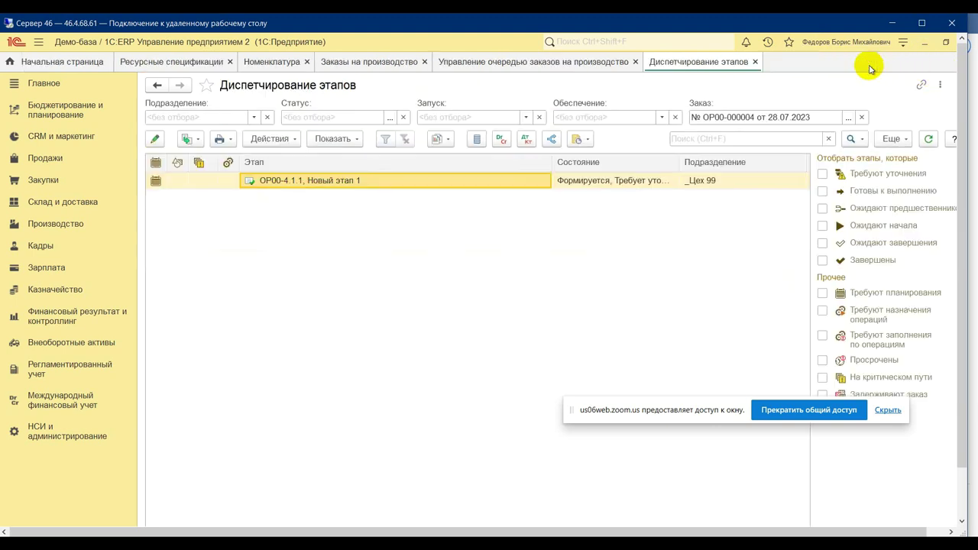
{"action": "left_click", "coordinate": [755, 62]}
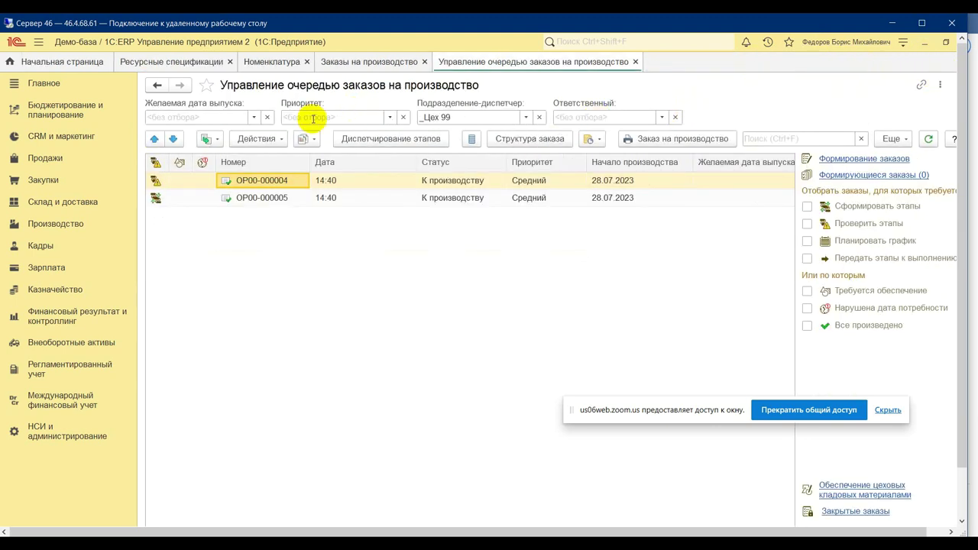
Generate the production stages for the second _Цех 99 order, ОР00-000005
{"action": "left_click", "coordinate": [235, 197]}
{"action": "left_click", "coordinate": [279, 138]}
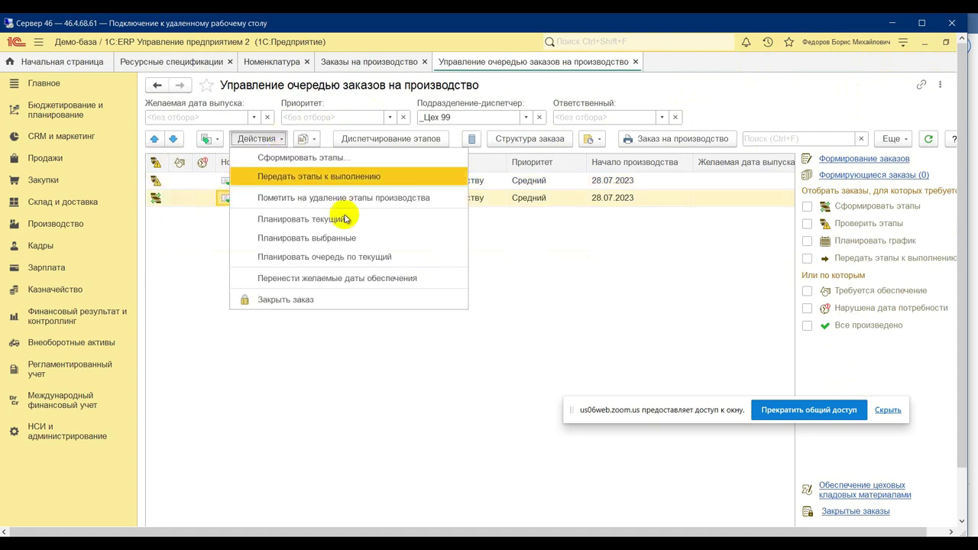
{"action": "left_click", "coordinate": [342, 161]}
{"action": "left_click", "coordinate": [428, 227]}
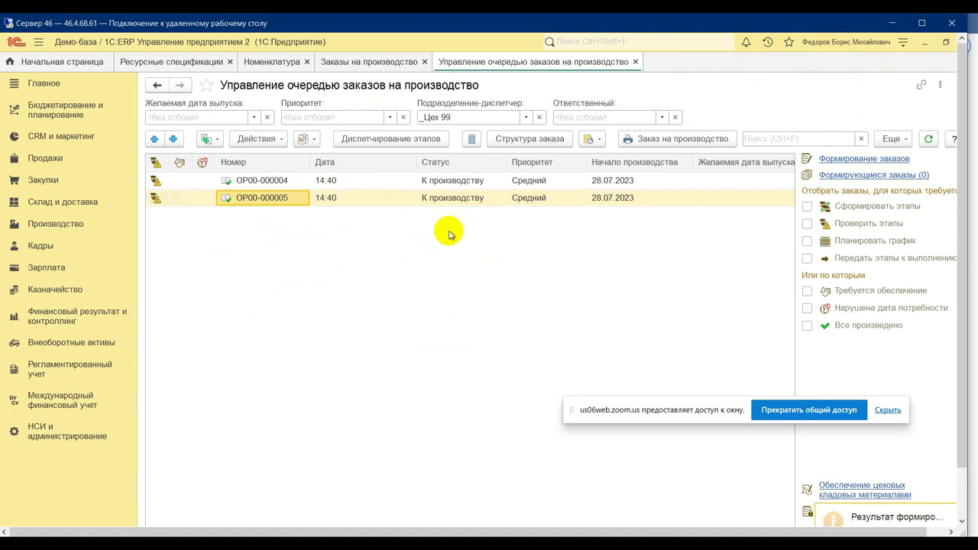
Examine the materials of the second order's stage Новый этап 1 through stage dispatching, and close the stage, dispatching and order queue forms
{"action": "left_click", "coordinate": [386, 141]}
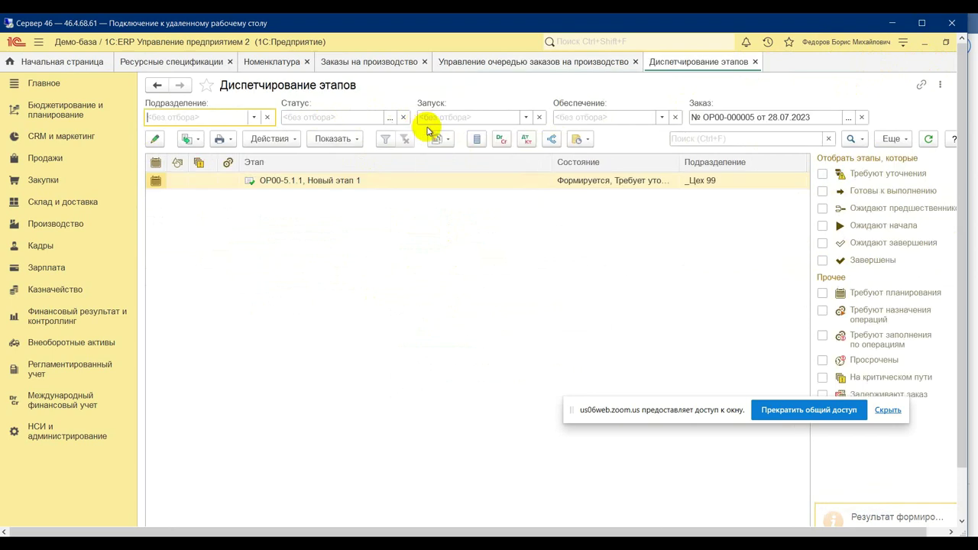
{"action": "double_click", "coordinate": [346, 179]}
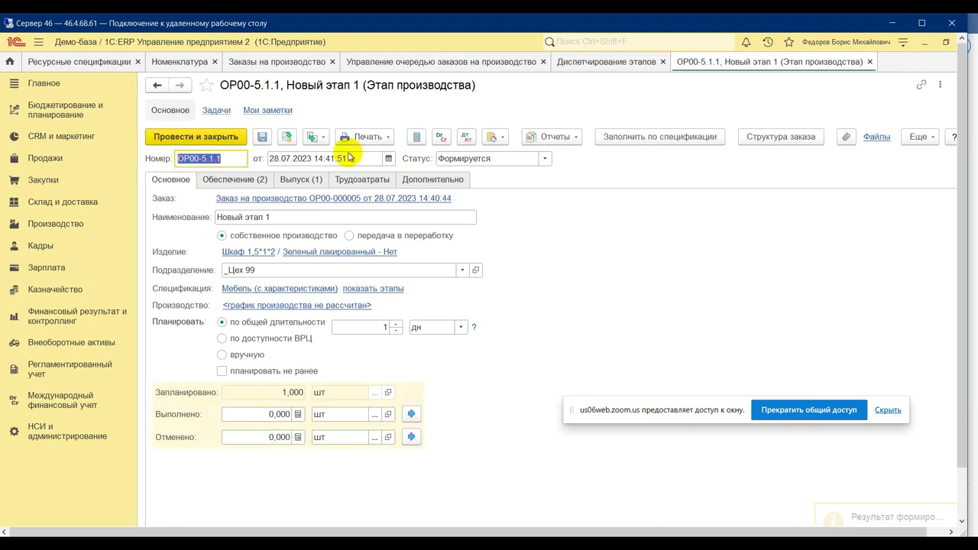
{"action": "left_click", "coordinate": [229, 179]}
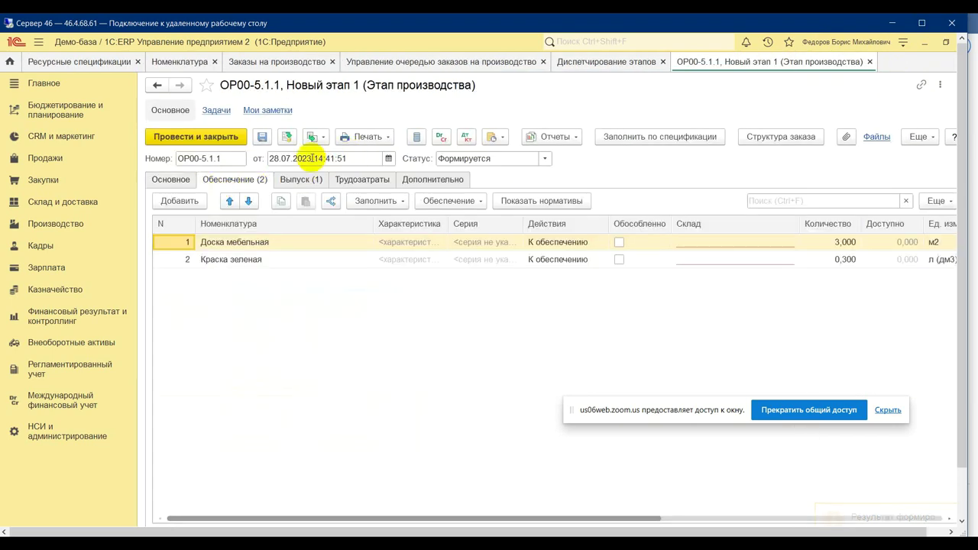
{"action": "left_click", "coordinate": [235, 263]}
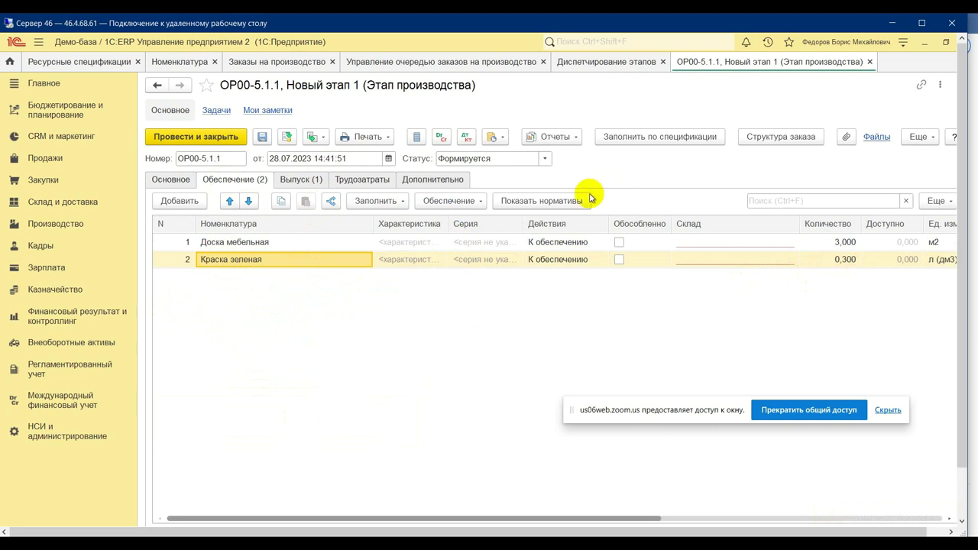
{"action": "left_click", "coordinate": [869, 62]}
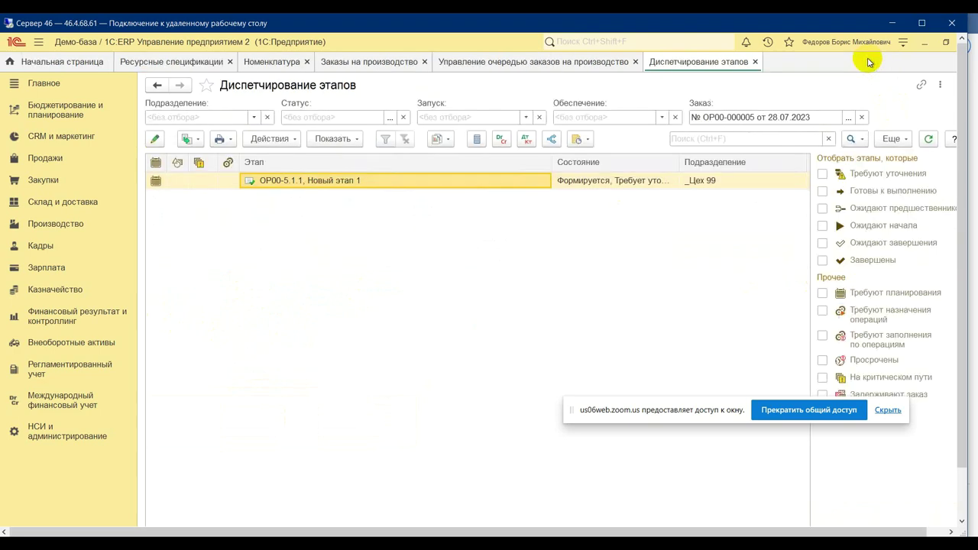
{"action": "left_click", "coordinate": [755, 62]}
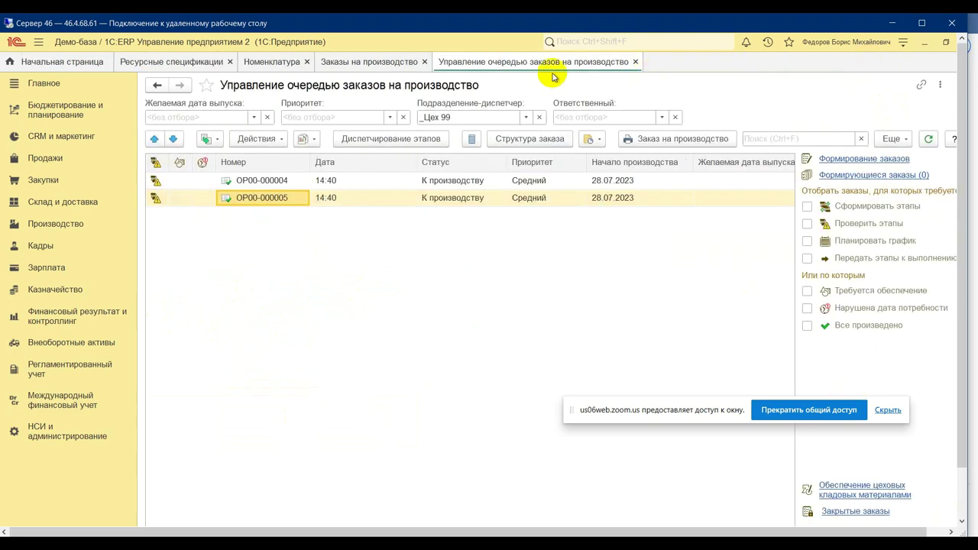
{"action": "left_click", "coordinate": [636, 63]}
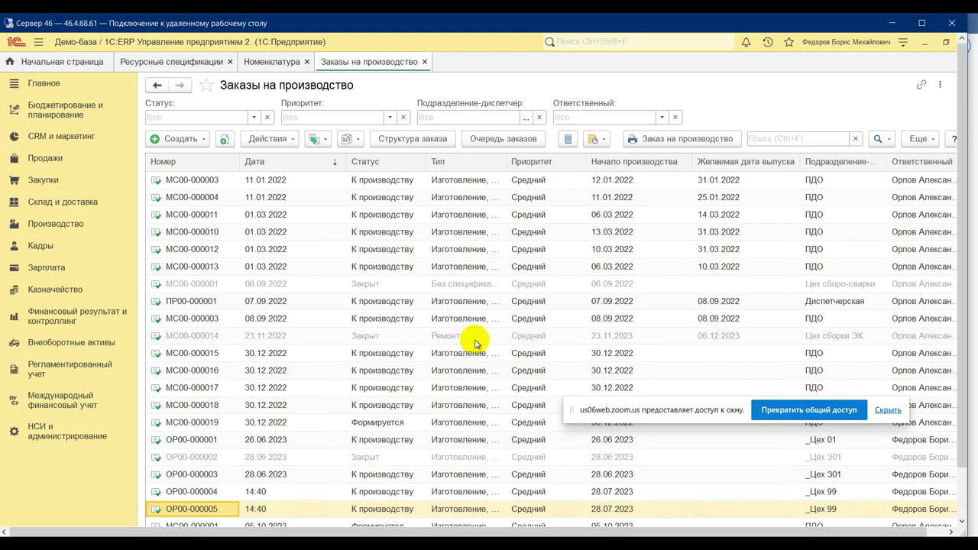
Switch to the Zoom meeting, look through the participants and the chat for questions, and return to 1C:ERP
{"action": "mouse_move", "coordinate": [332, 544]}
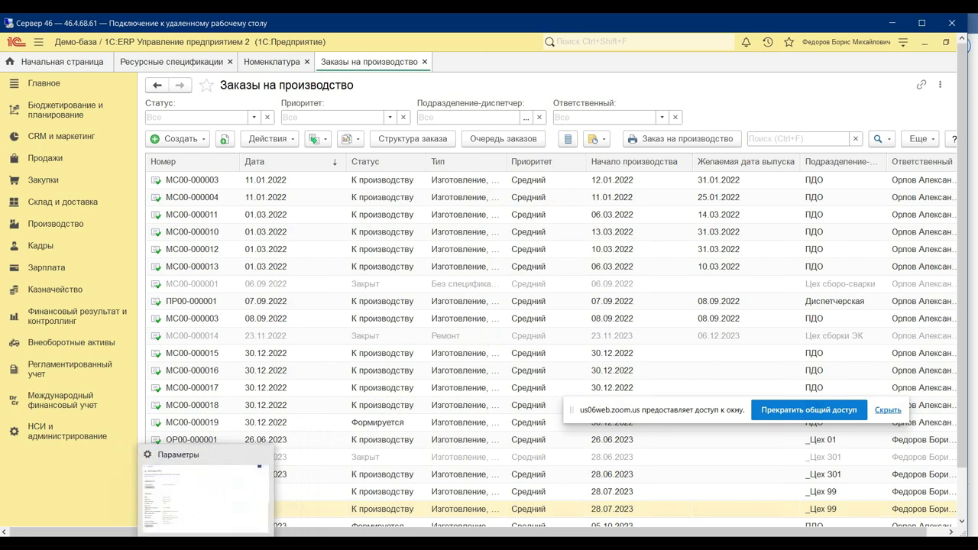
{"action": "mouse_move", "coordinate": [180, 495]}
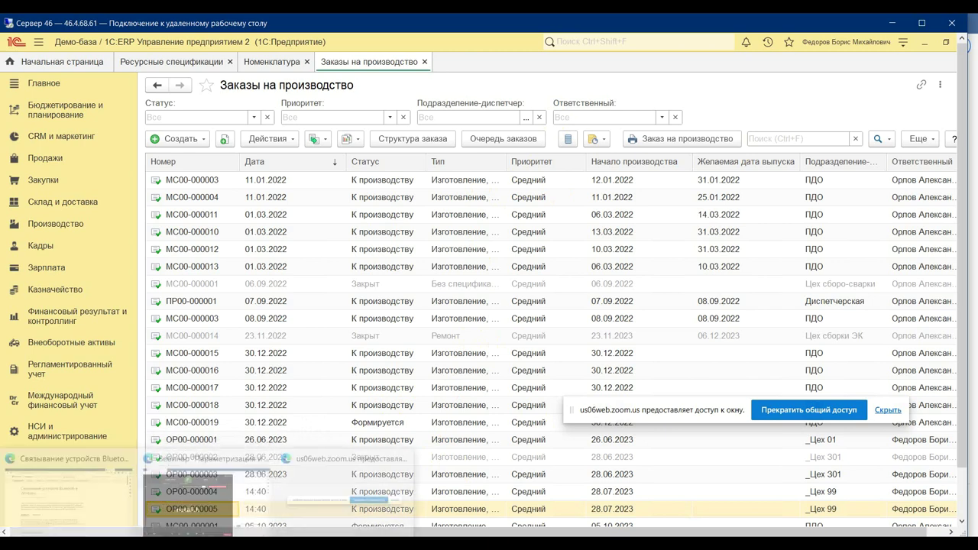
{"action": "left_click", "coordinate": [180, 495]}
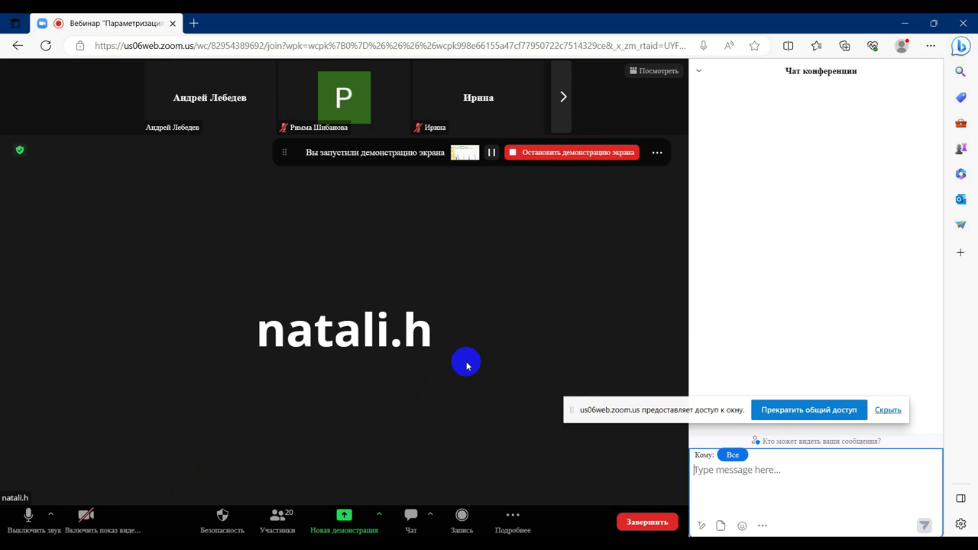
{"action": "left_click", "coordinate": [562, 97]}
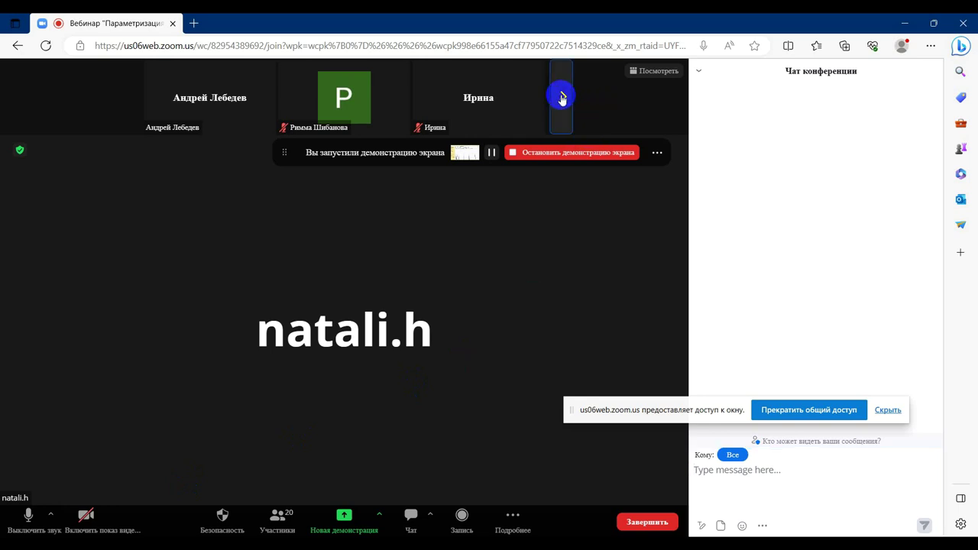
{"action": "left_click", "coordinate": [562, 98]}
{"action": "double_click", "coordinate": [562, 98]}
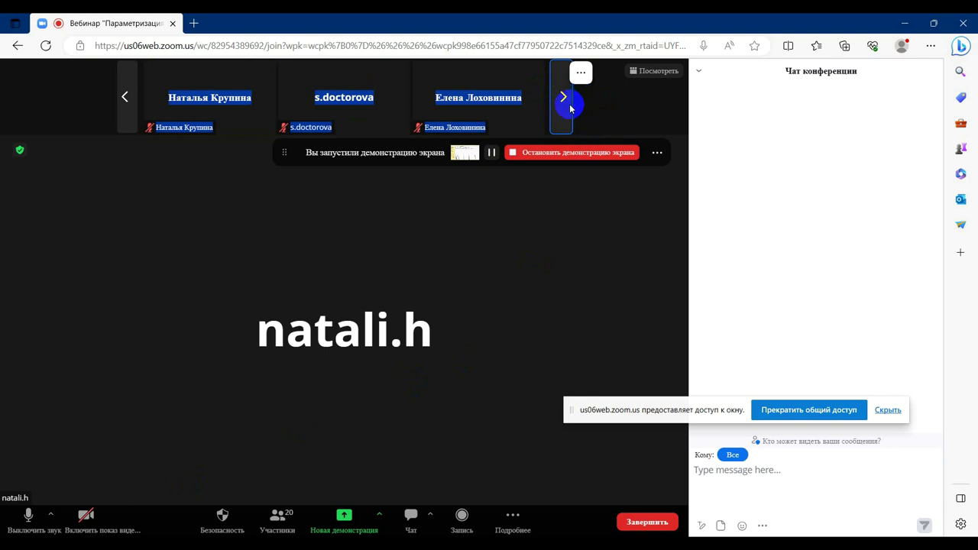
{"action": "left_click", "coordinate": [127, 97]}
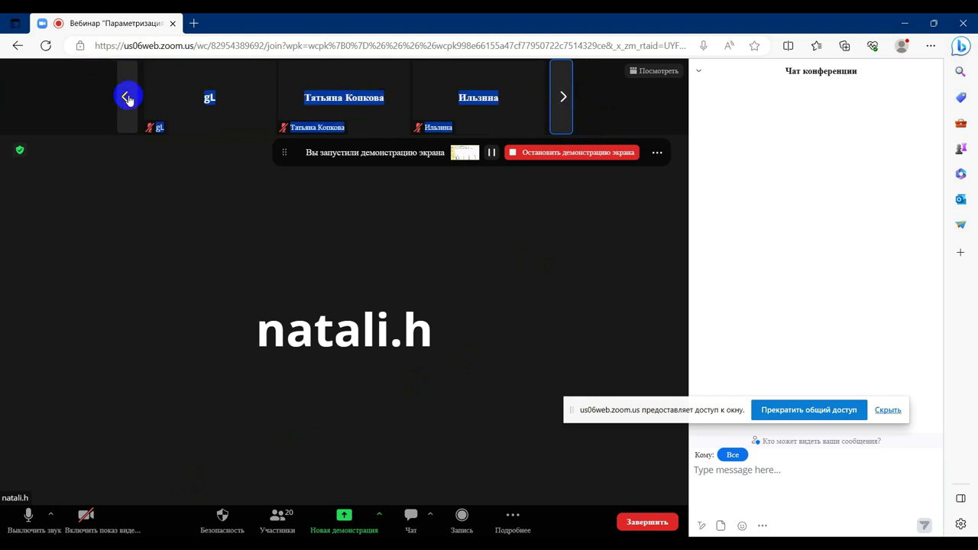
{"action": "left_click", "coordinate": [128, 97]}
{"action": "double_click", "coordinate": [127, 97]}
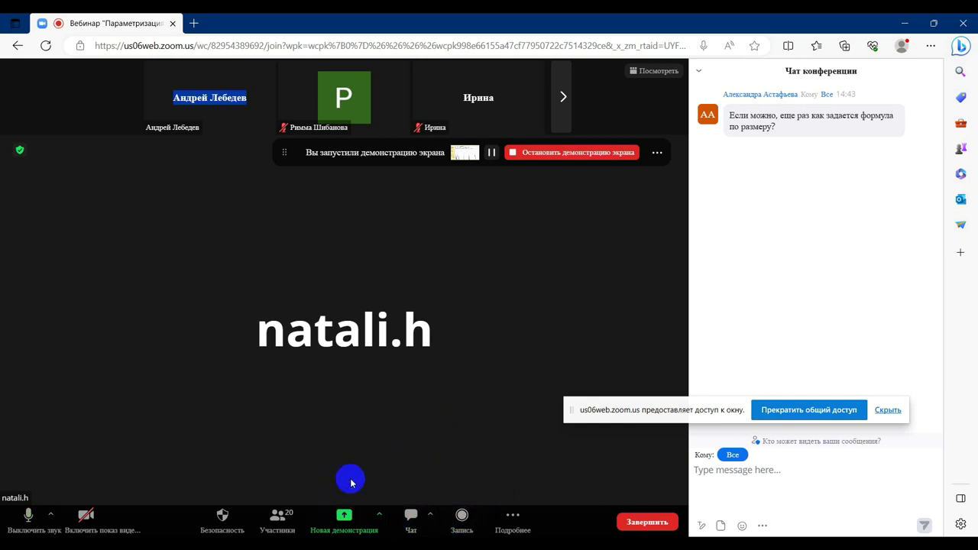
{"action": "key", "text": "alt+Tab"}
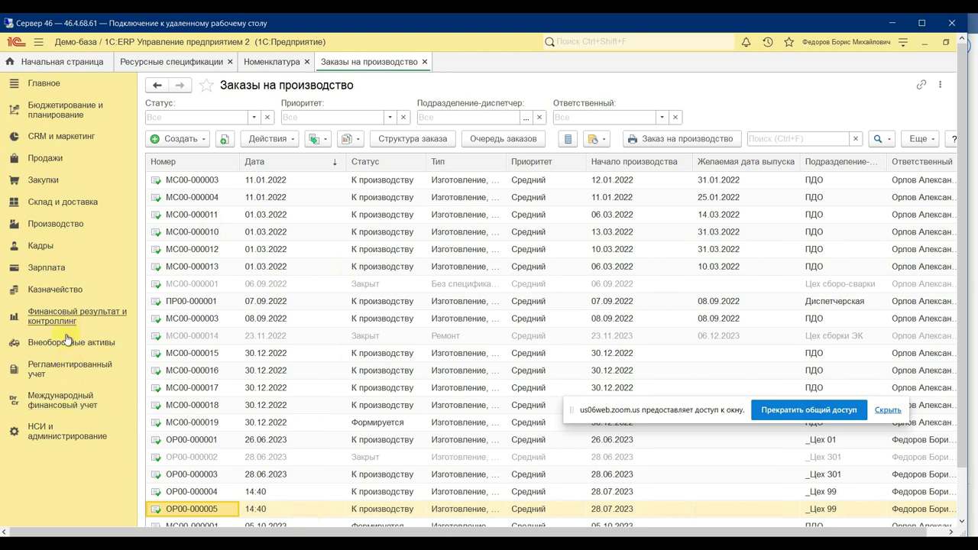
Open the card of the nomenclature kind Мебель (с характеристиками) from the Номенклатура catalogue
{"action": "left_click", "coordinate": [56, 433]}
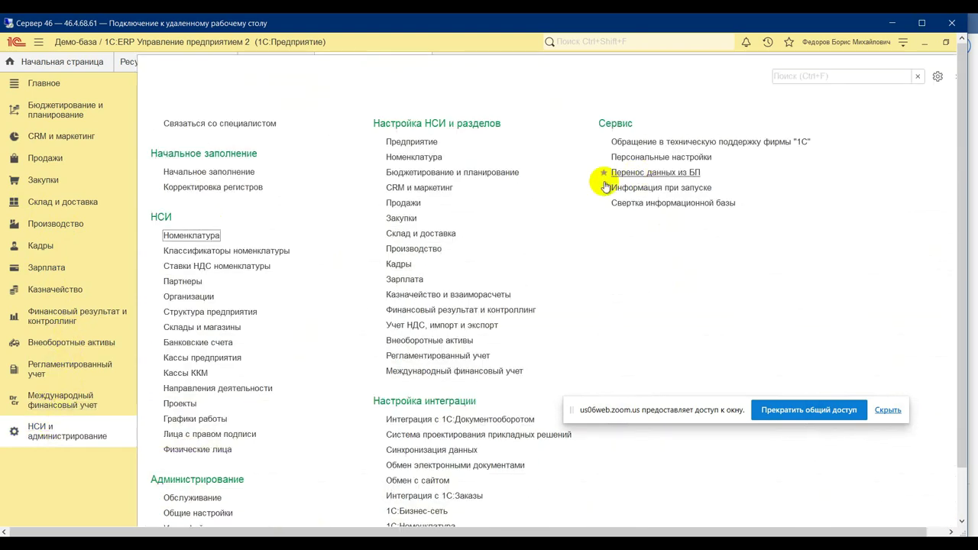
{"action": "left_click", "coordinate": [410, 161]}
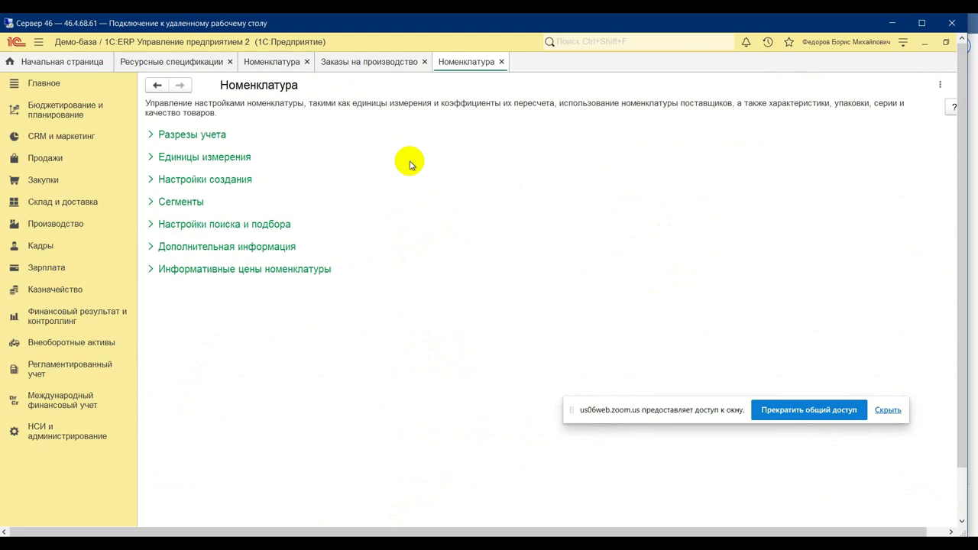
{"action": "left_click", "coordinate": [67, 432]}
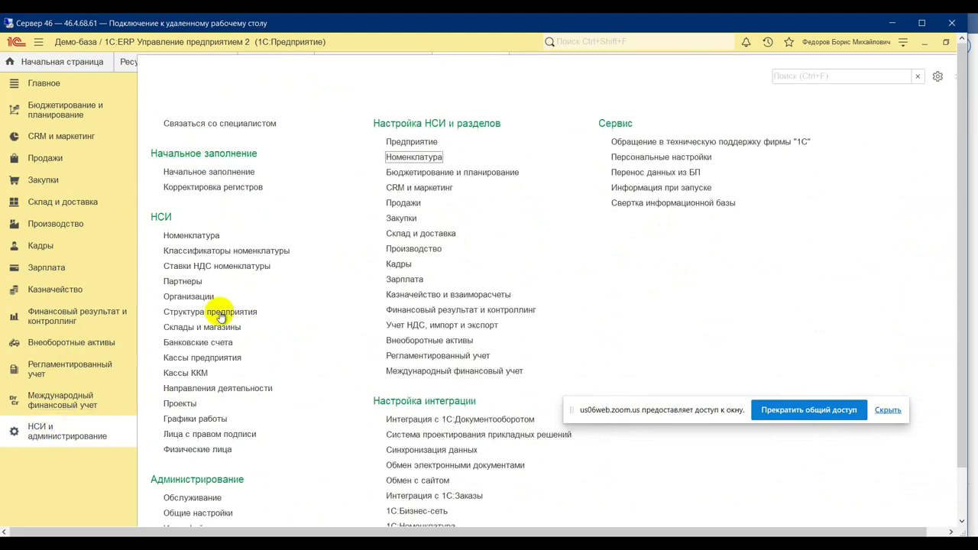
{"action": "left_click", "coordinate": [193, 237]}
{"action": "double_click", "coordinate": [791, 218]}
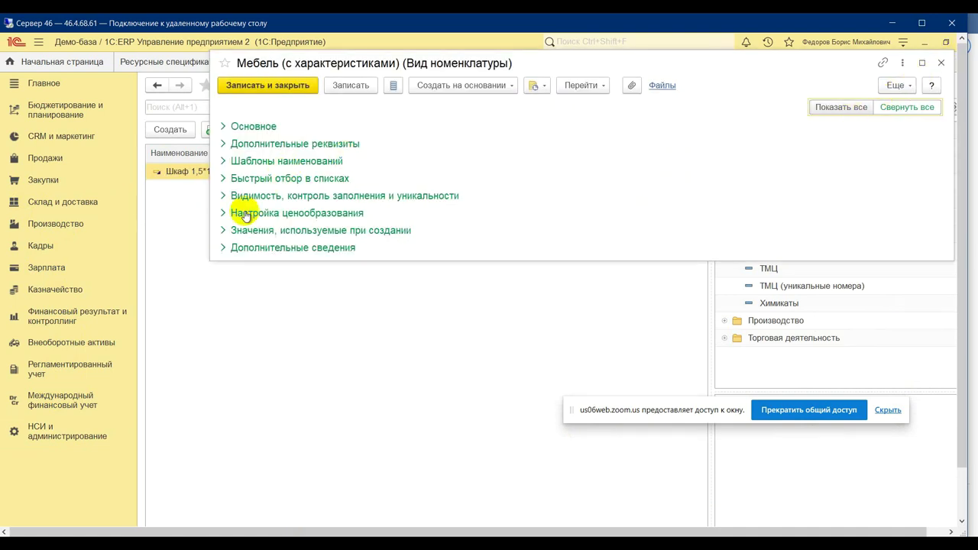
Review the kind's additional attributes Длина (ПР), Ширина (ПР) and Высота (ПР), and close its card
{"action": "left_click", "coordinate": [224, 146]}
{"action": "left_click", "coordinate": [297, 316]}
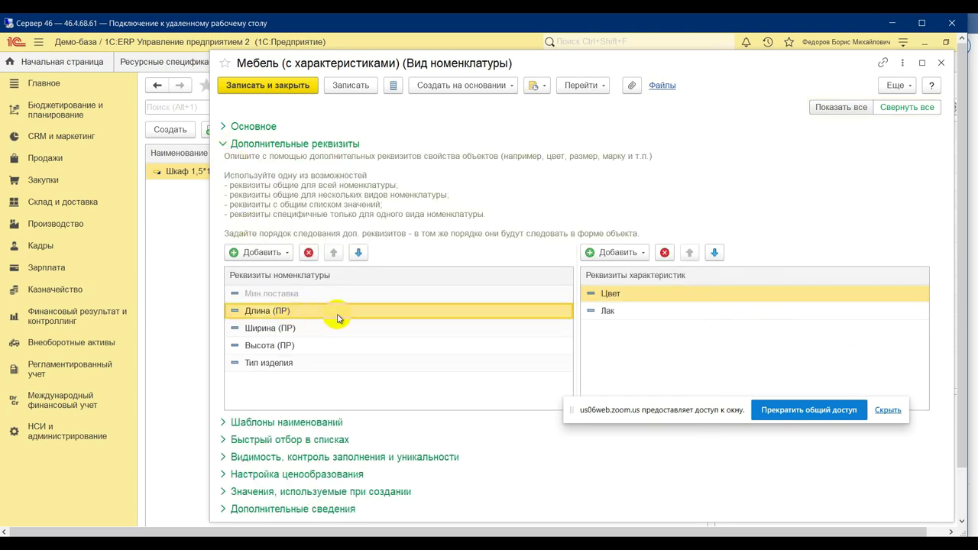
{"action": "left_click", "coordinate": [285, 329]}
{"action": "left_click", "coordinate": [290, 348]}
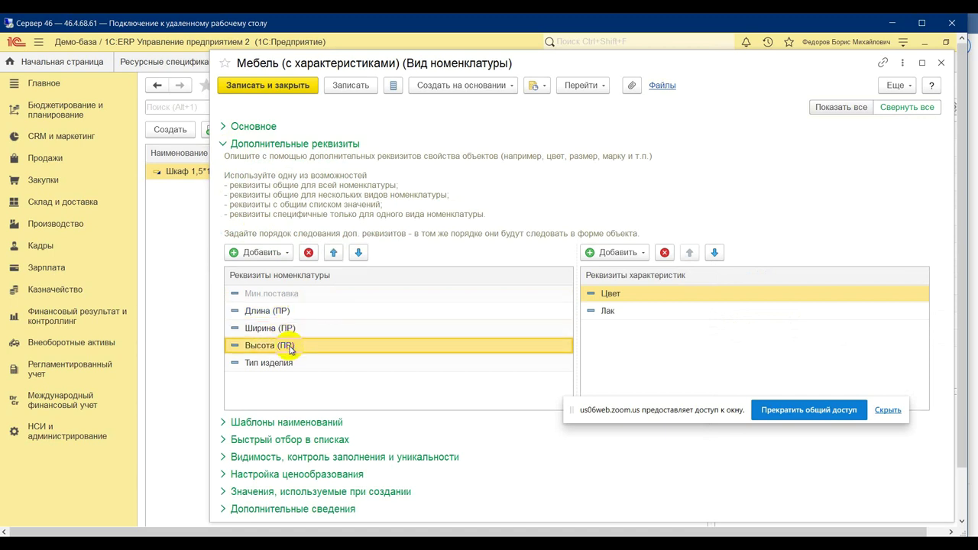
{"action": "left_click", "coordinate": [941, 62]}
Open the item Шкаф 1,5*1*2 and examine its length, width and height attribute values
{"action": "left_click", "coordinate": [181, 167]}
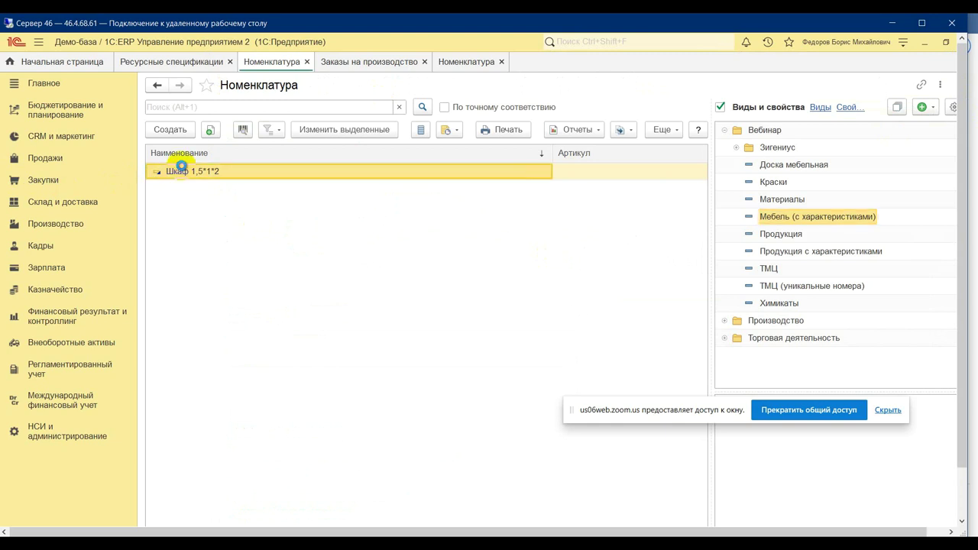
{"action": "double_click", "coordinate": [181, 167]}
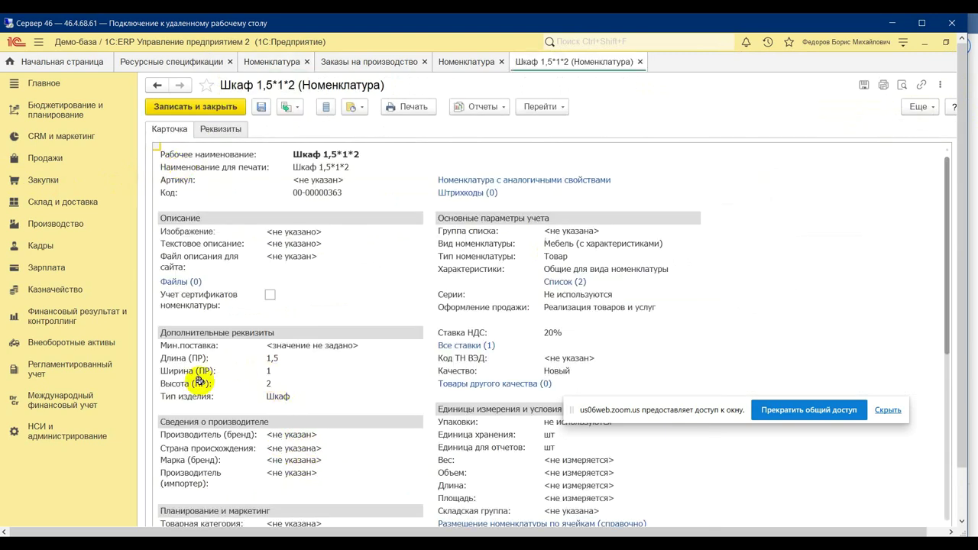
{"action": "left_click", "coordinate": [271, 372]}
{"action": "left_click_drag", "start_coordinate": [291, 369], "coordinate": [291, 356]}
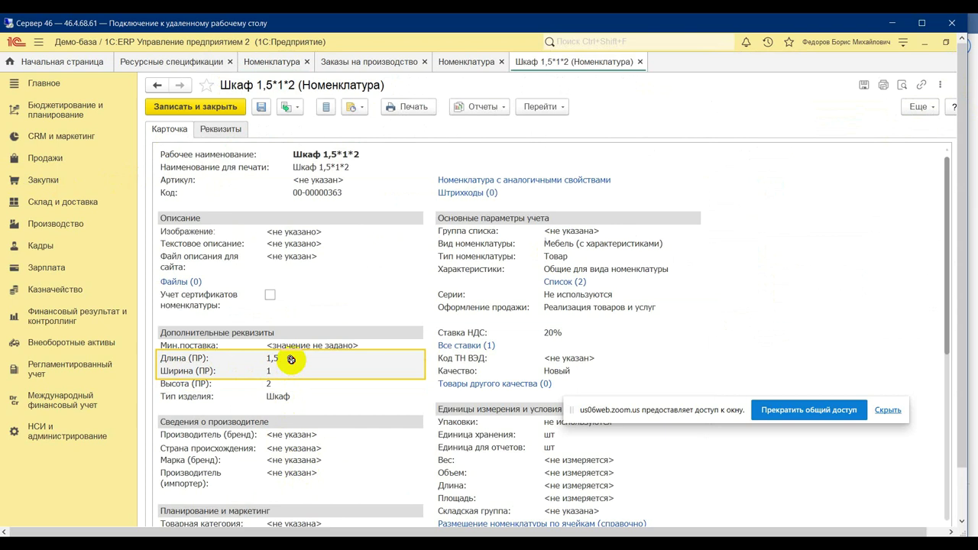
{"action": "left_click", "coordinate": [328, 382]}
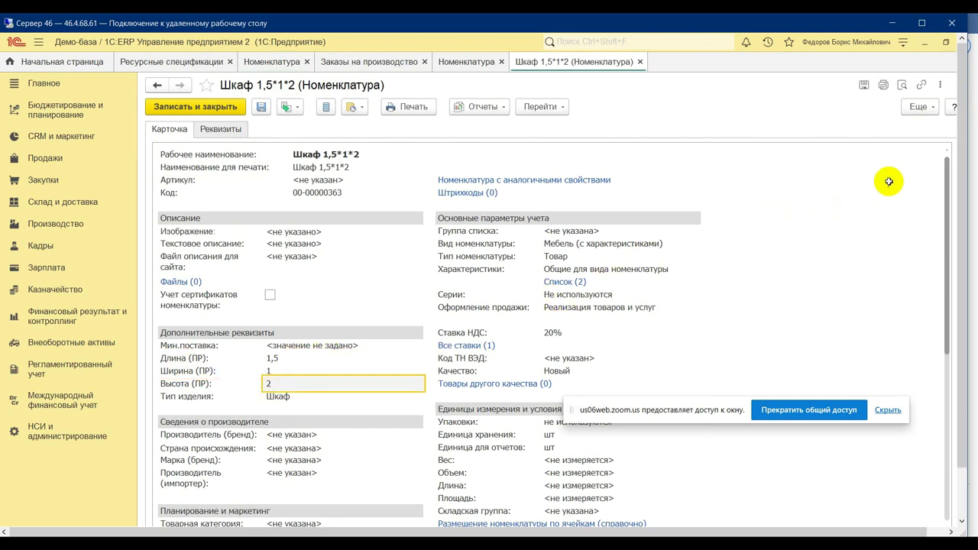
Set the resource specification Мебель (с характеристиками) to the status В разработке and open its list of materials and works
{"action": "left_click", "coordinate": [169, 65]}
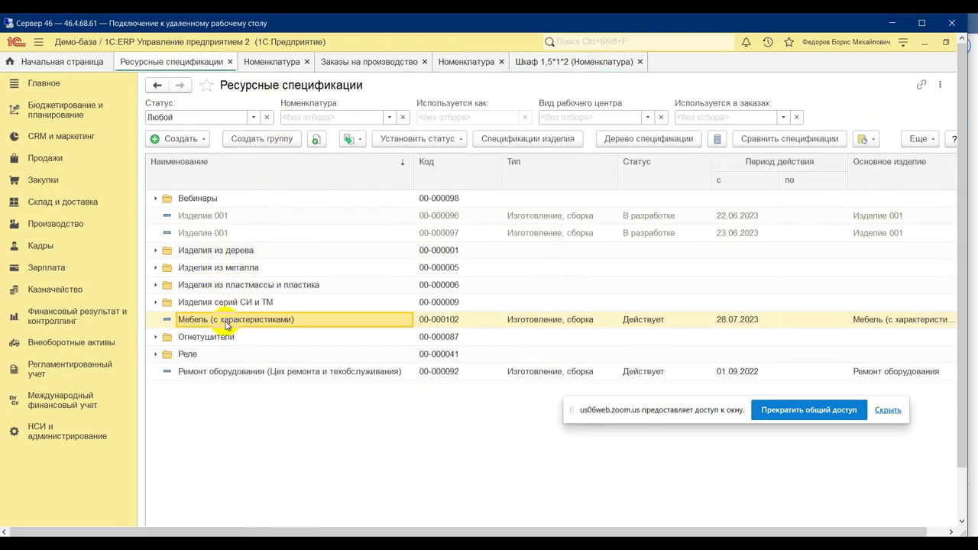
{"action": "double_click", "coordinate": [226, 320]}
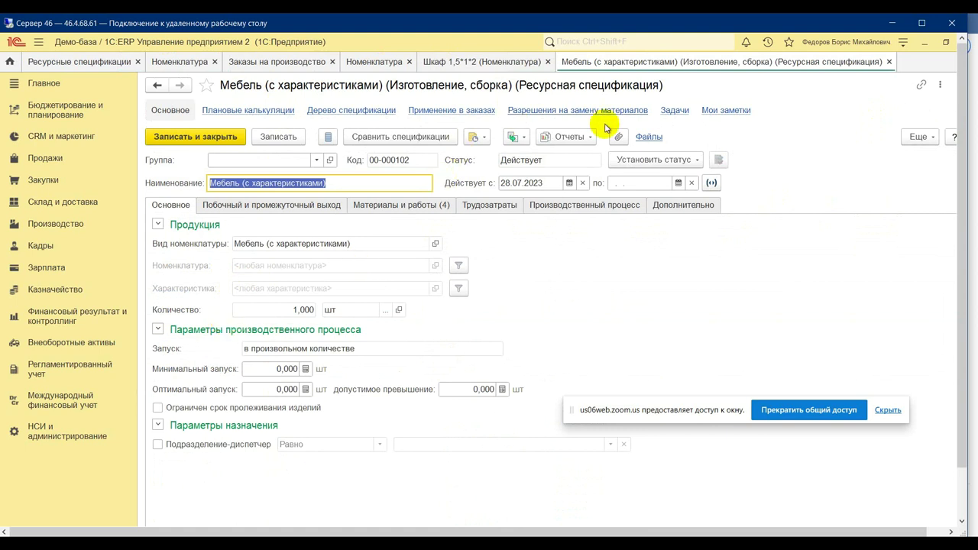
{"action": "left_click", "coordinate": [659, 159]}
{"action": "left_click", "coordinate": [657, 182]}
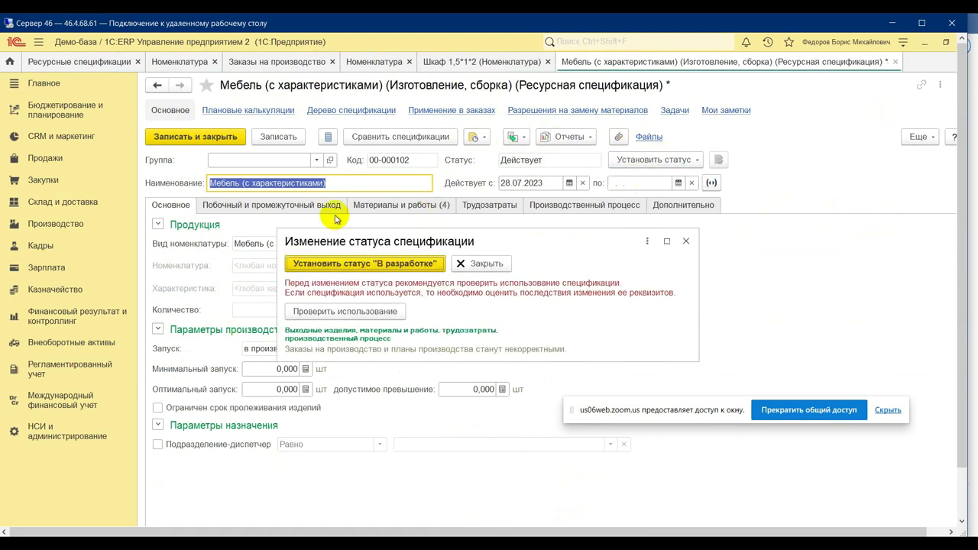
{"action": "left_click", "coordinate": [356, 264]}
{"action": "left_click", "coordinate": [402, 206]}
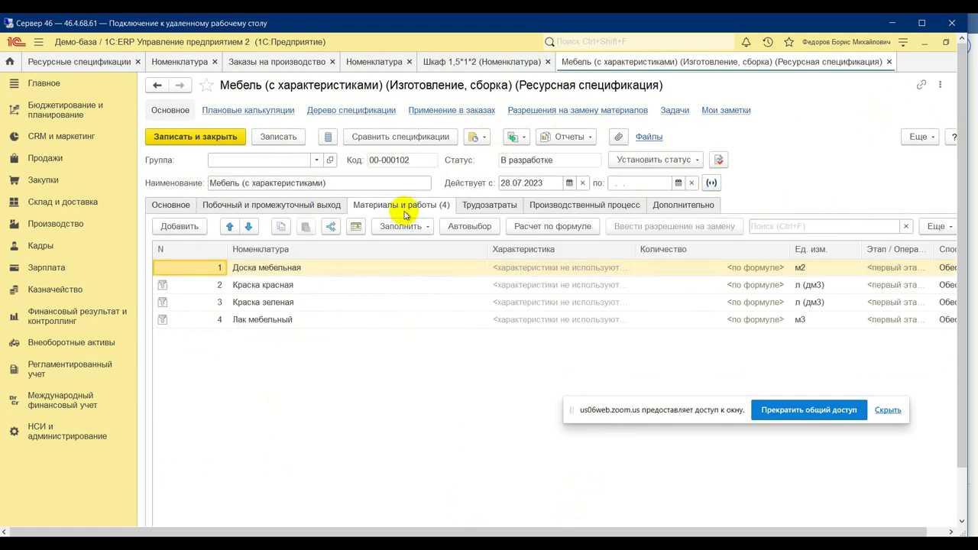
Open the quantity formula of Доска мебельная for editing and expand the available attributes of Основное изделие and Выходные изделия
{"action": "left_click", "coordinate": [750, 268]}
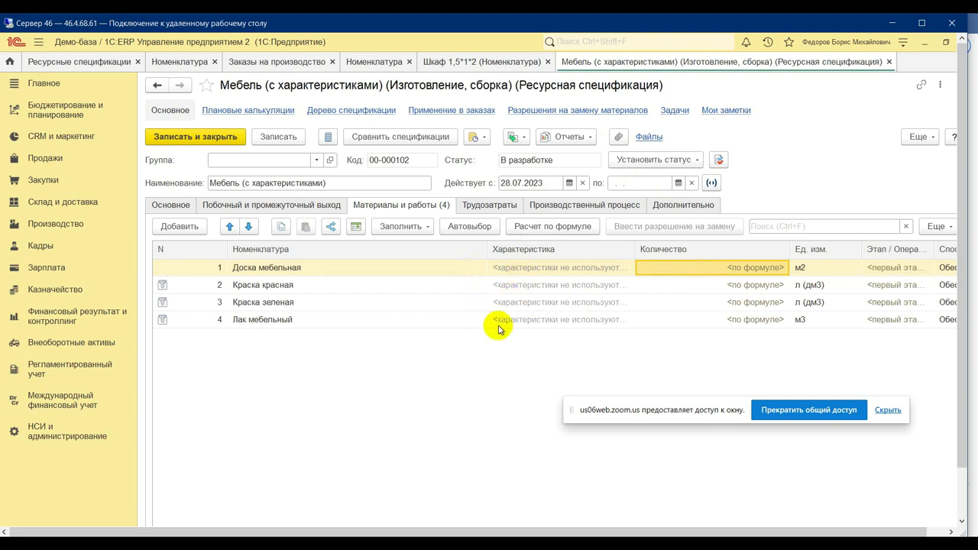
{"action": "left_click", "coordinate": [546, 226]}
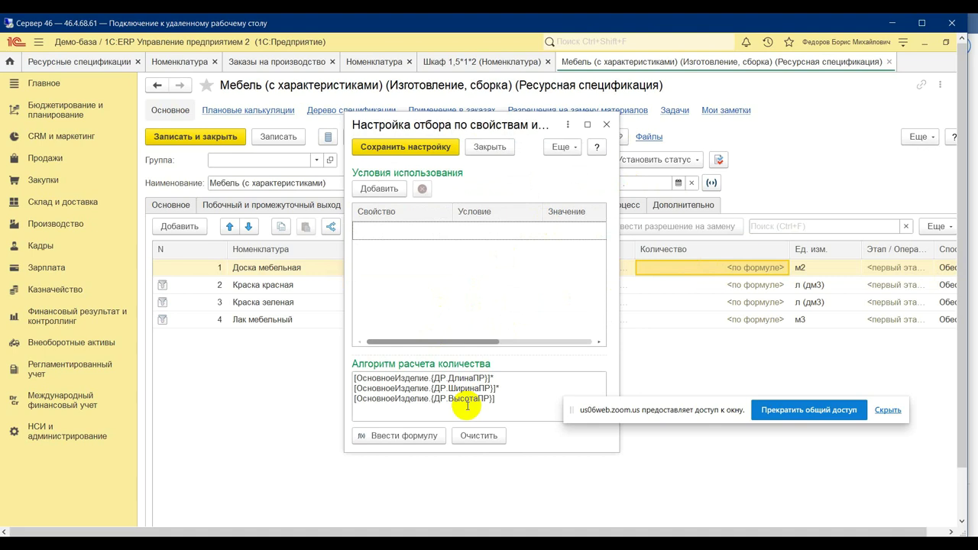
{"action": "left_click", "coordinate": [398, 435]}
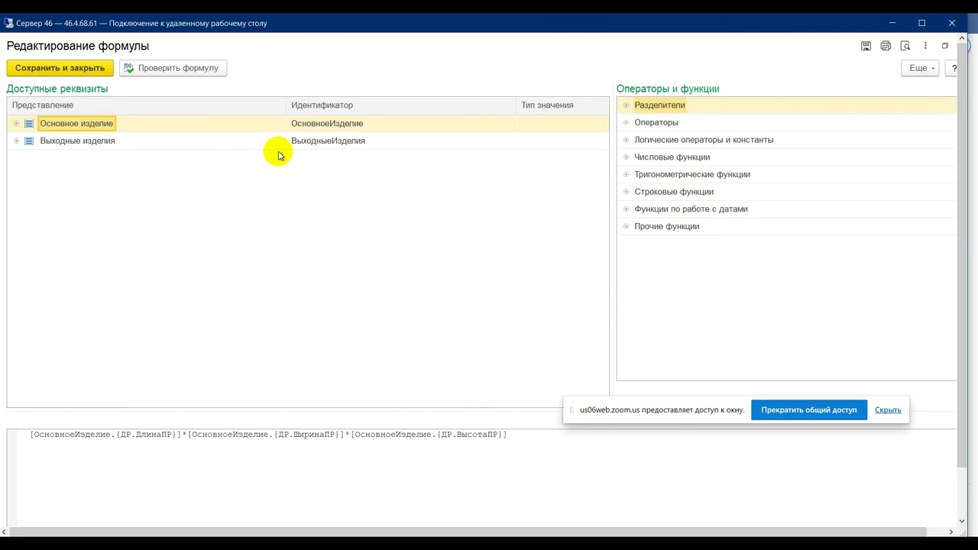
{"action": "left_click", "coordinate": [16, 123]}
{"action": "left_click", "coordinate": [16, 210]}
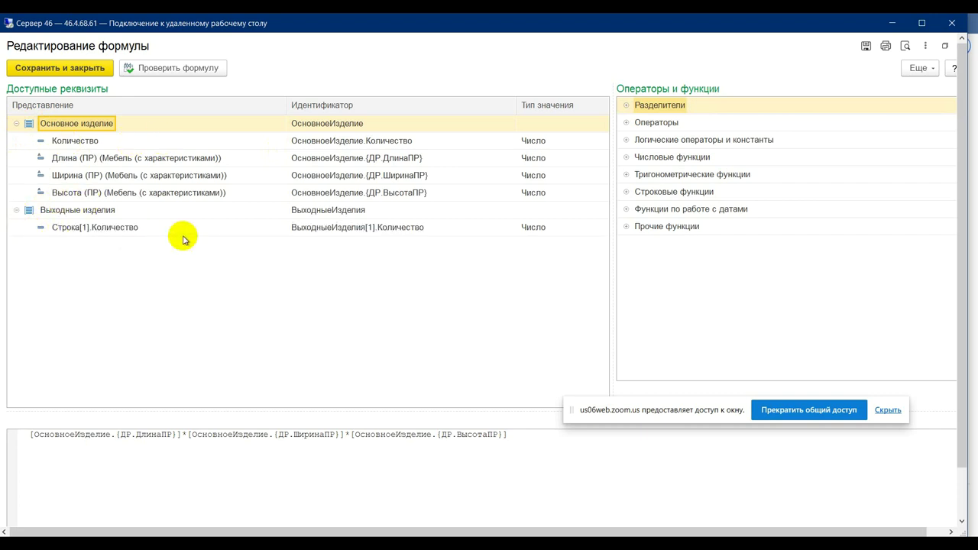
{"action": "left_click", "coordinate": [81, 141]}
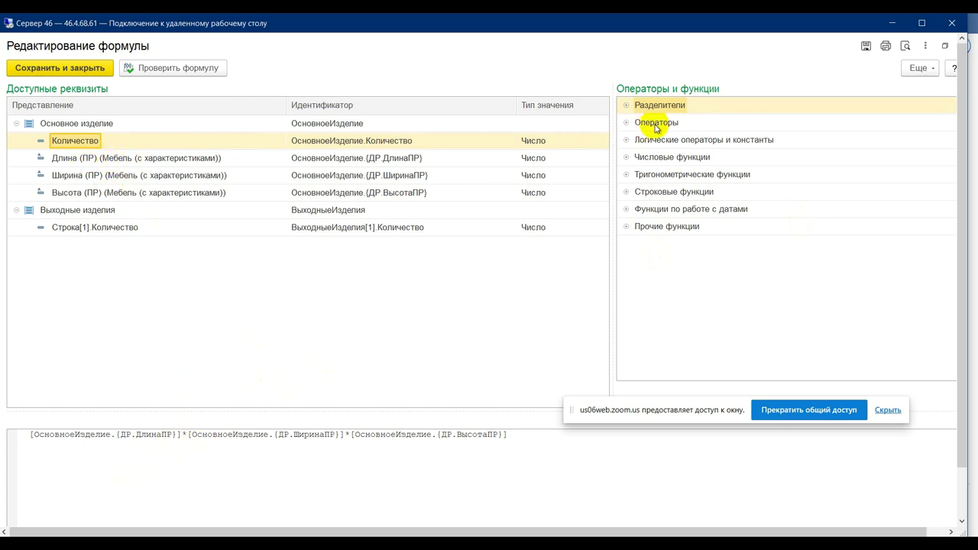
Examine the available arithmetic operators and where the multiplication signs stand in the current formula
{"action": "left_click", "coordinate": [626, 123]}
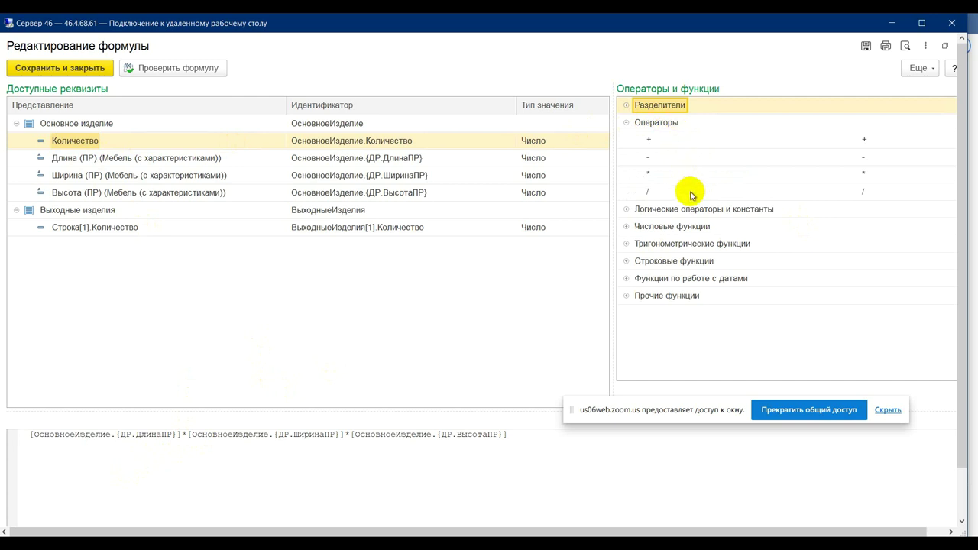
{"action": "left_click", "coordinate": [649, 140]}
{"action": "left_click", "coordinate": [653, 157]}
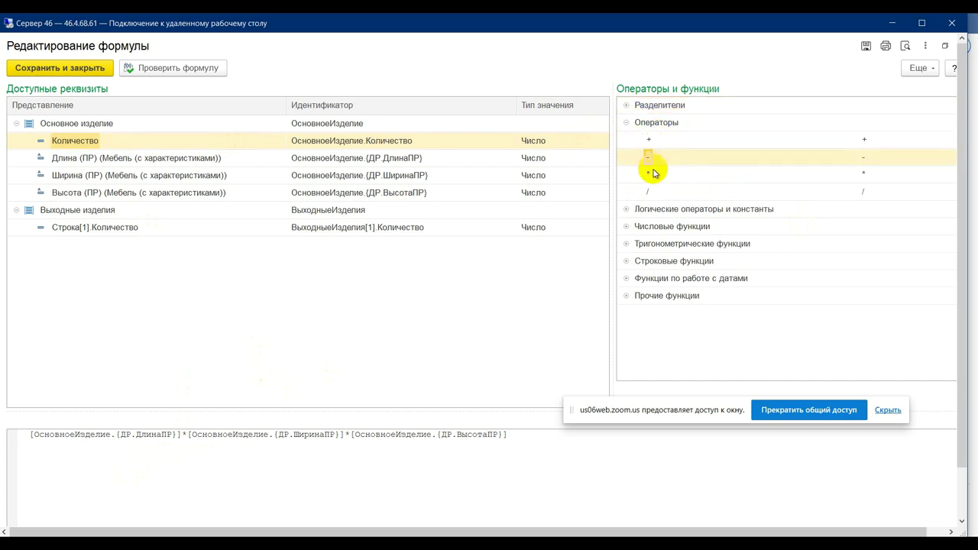
{"action": "left_click", "coordinate": [651, 174]}
{"action": "left_click", "coordinate": [653, 191]}
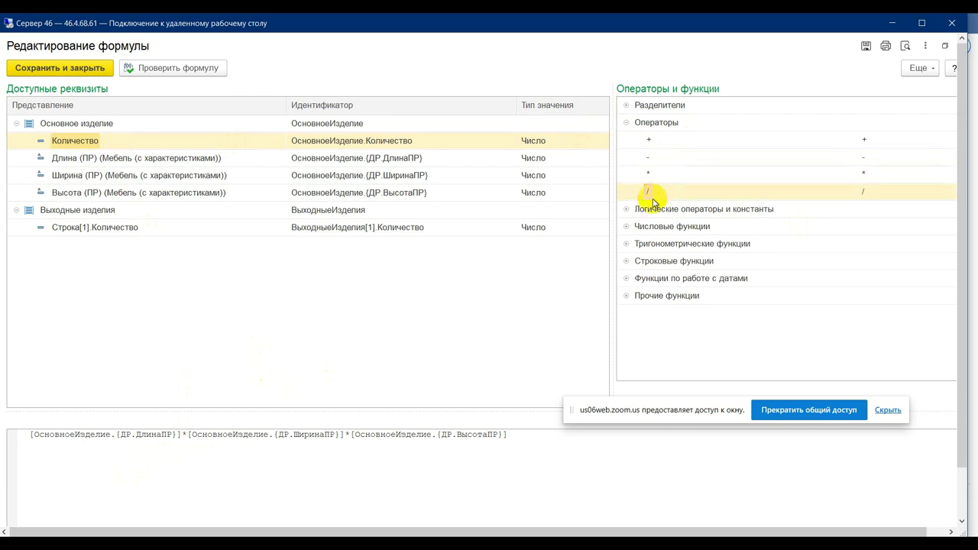
{"action": "left_click", "coordinate": [183, 434]}
{"action": "left_click", "coordinate": [349, 433]}
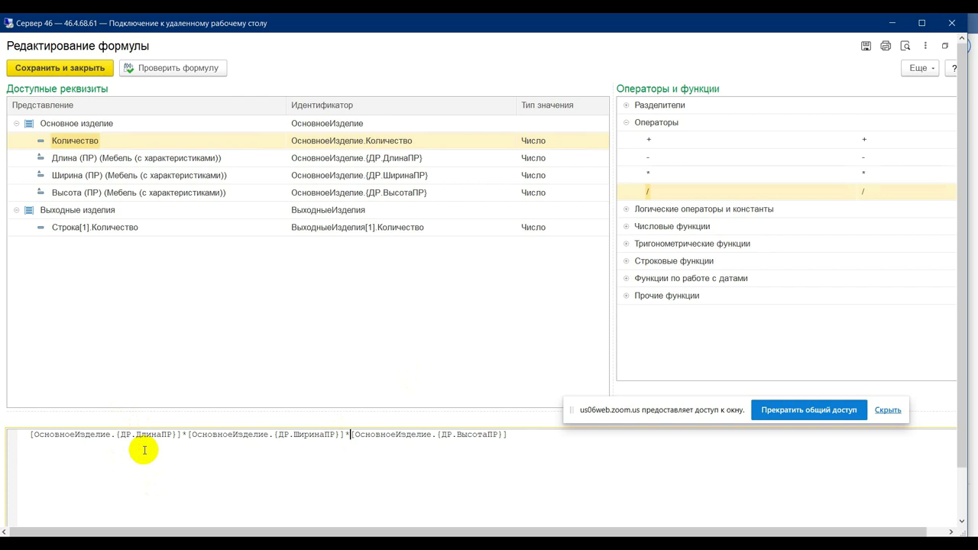
{"action": "left_click", "coordinate": [188, 437]}
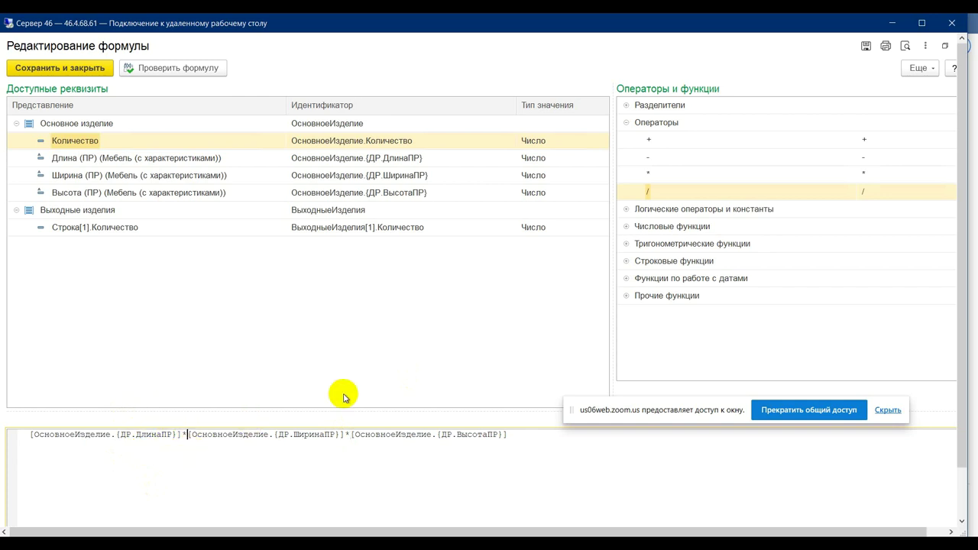
Break the formula before the height factor and insert Длина (ПР) with a multiplication sign in front of it on the second line
{"action": "left_click", "coordinate": [350, 434]}
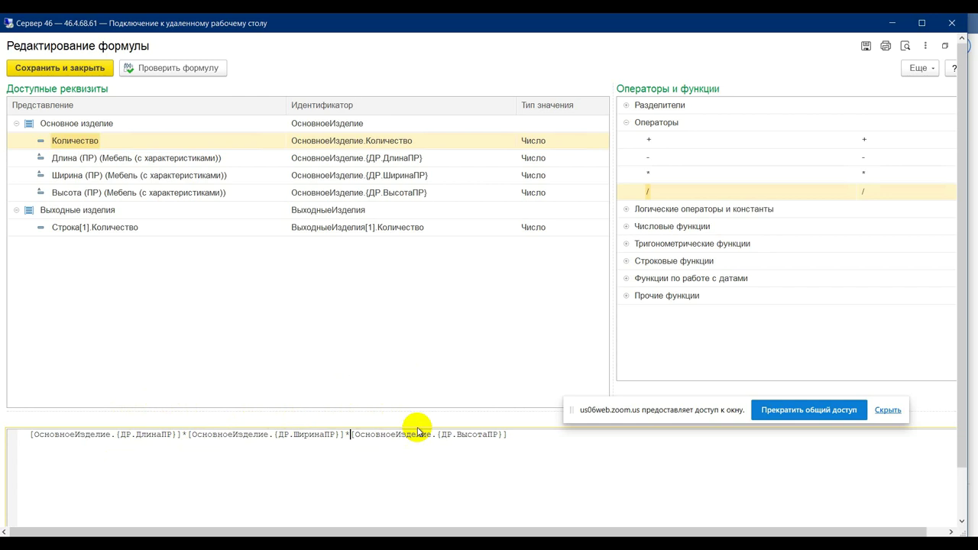
{"action": "key", "text": "Return"}
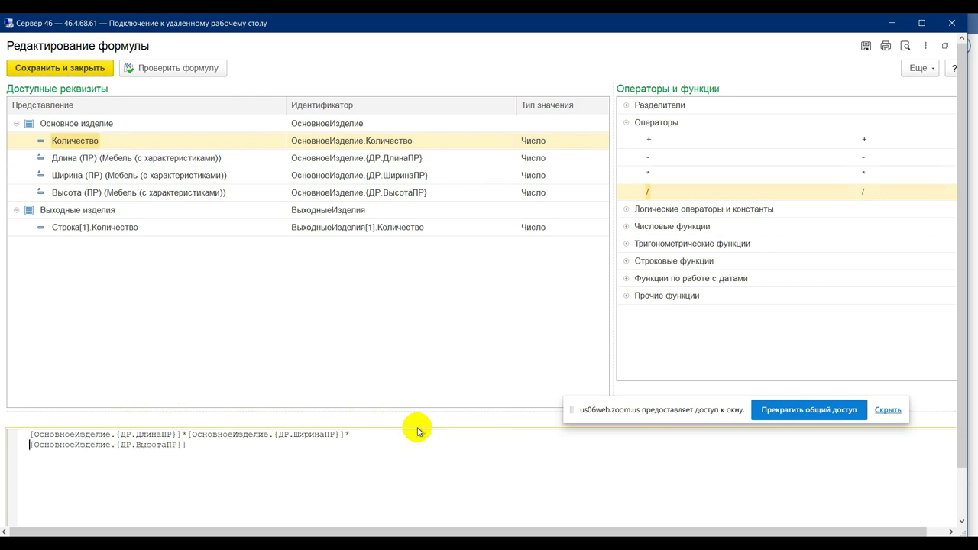
{"action": "double_click", "coordinate": [90, 158]}
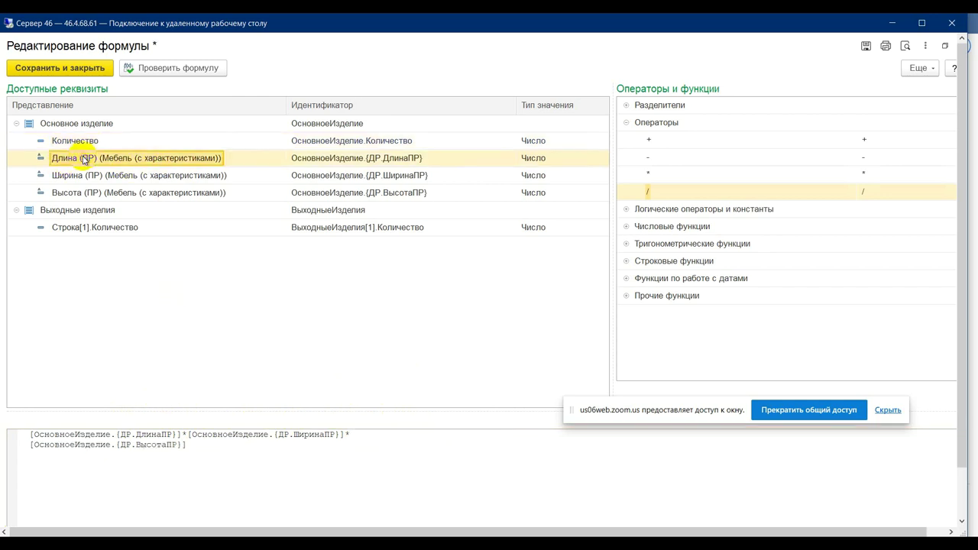
{"action": "type", "text": "*"}
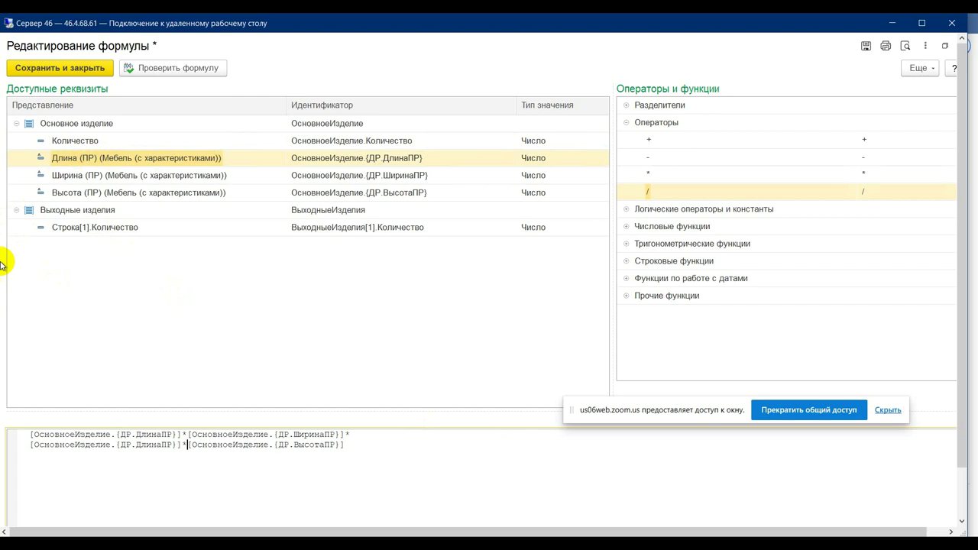
Add a third line to the formula with the product of Ширина (ПР) and Высота (ПР)
{"action": "left_click", "coordinate": [359, 447]}
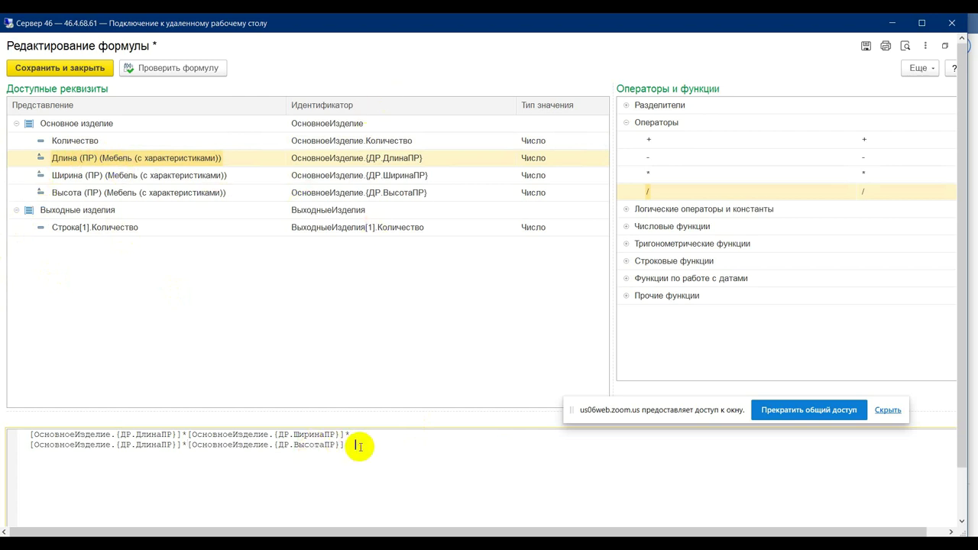
{"action": "double_click", "coordinate": [112, 177]}
{"action": "type", "text": "*"}
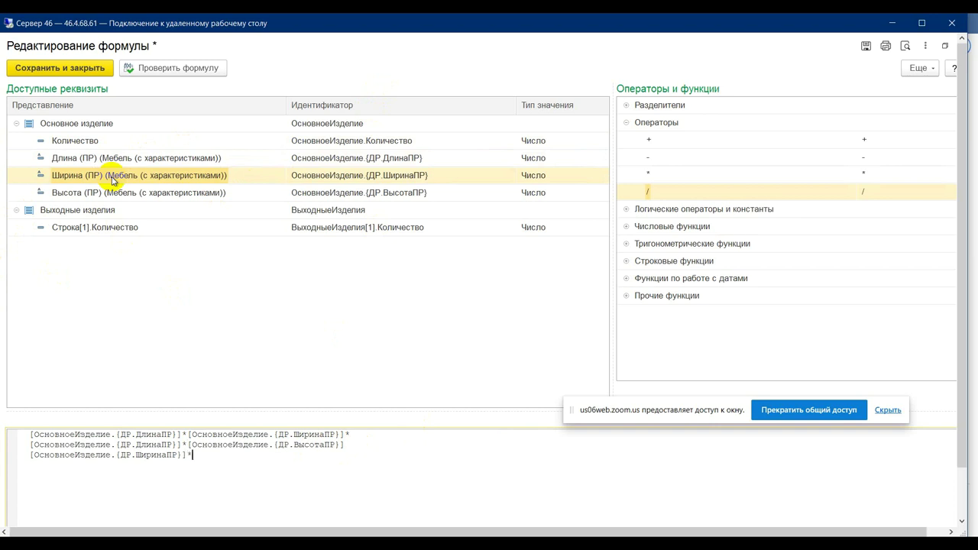
{"action": "double_click", "coordinate": [102, 191]}
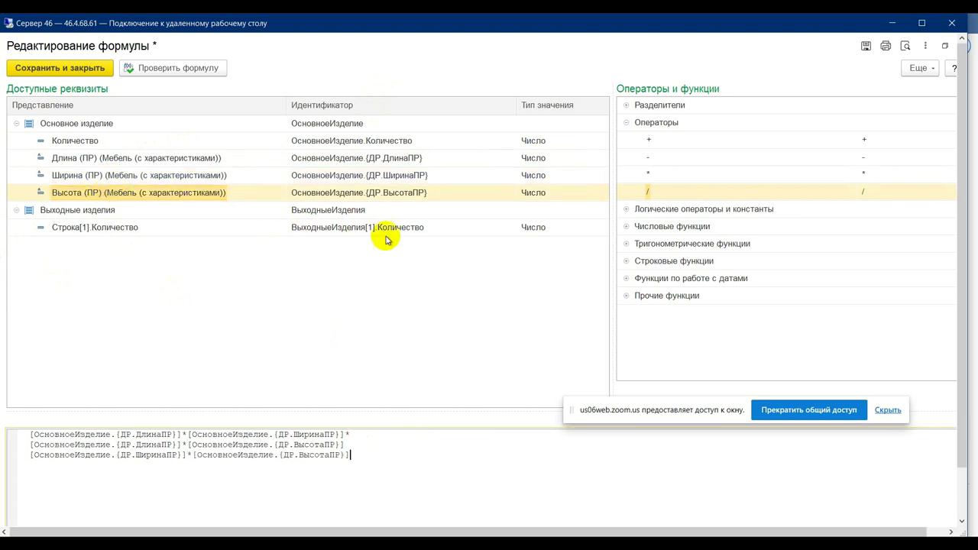
Join the three products with plus signs, replacing the trailing multiplication sign on the first line
{"action": "left_click", "coordinate": [347, 435]}
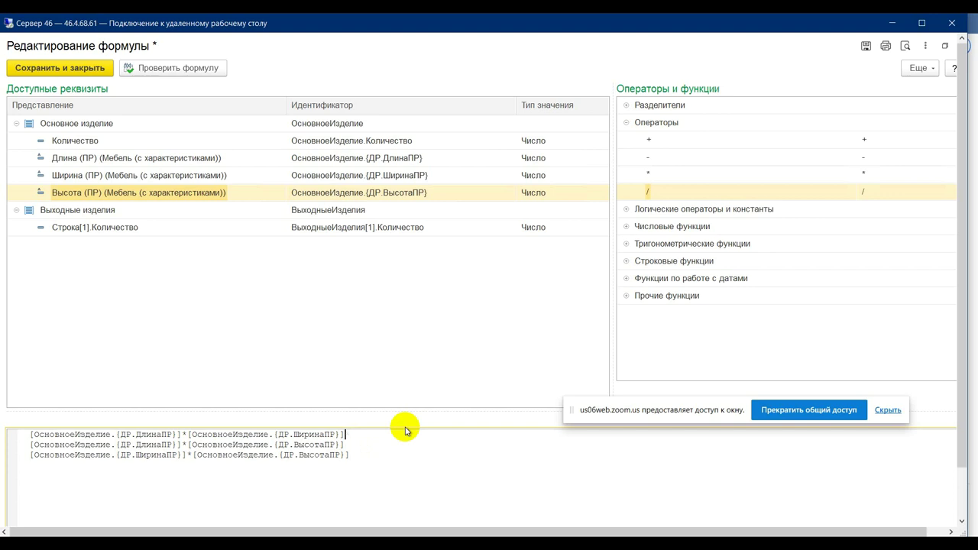
{"action": "type", "text": "+"}
{"action": "left_click", "coordinate": [348, 446]}
{"action": "type", "text": "+"}
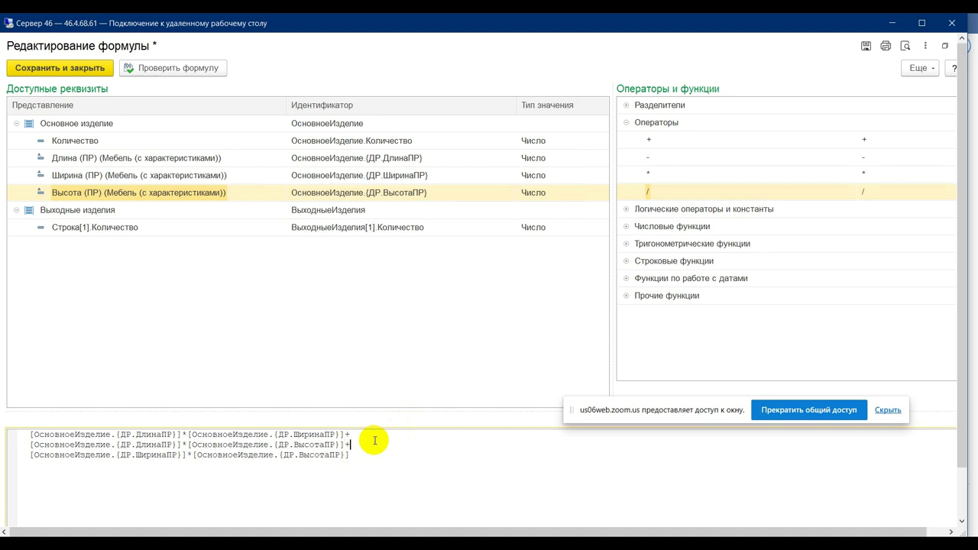
Enclose the sum of the three products in parentheses, multiply it by 2, and check the formula for errors
{"action": "left_click", "coordinate": [31, 435]}
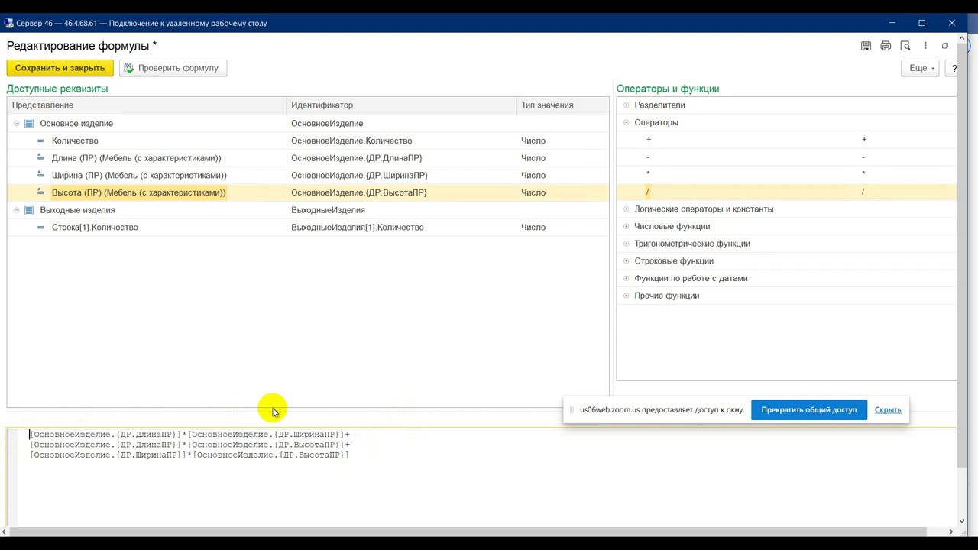
{"action": "type", "text": "("}
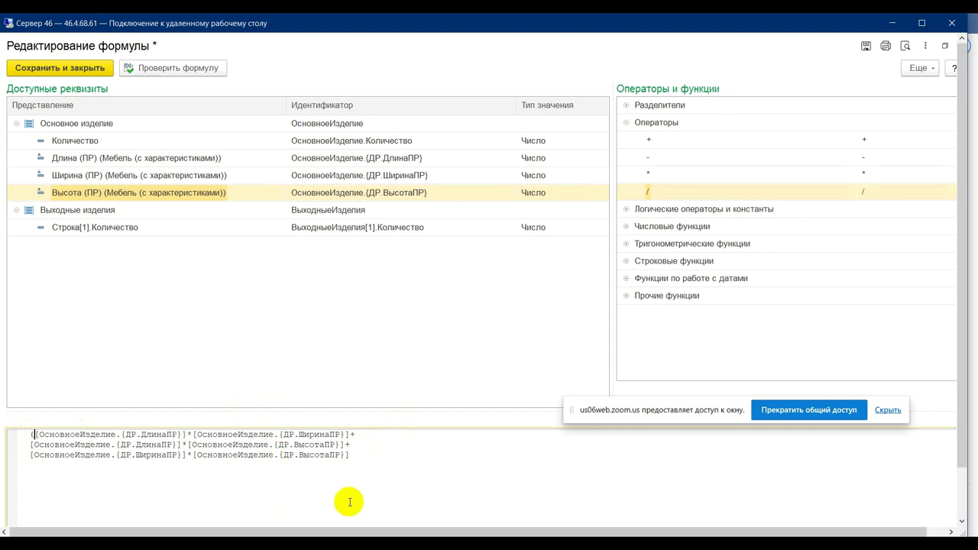
{"action": "left_click", "coordinate": [356, 456]}
{"action": "type", "text": ")"}
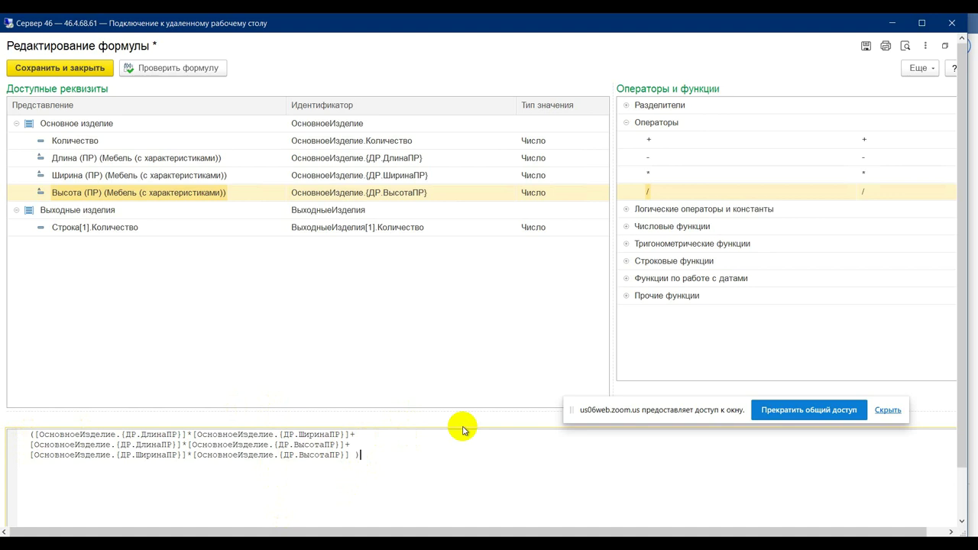
{"action": "type", "text": "2"}
{"action": "key", "text": "Left"}
{"action": "type", "text": "*"}
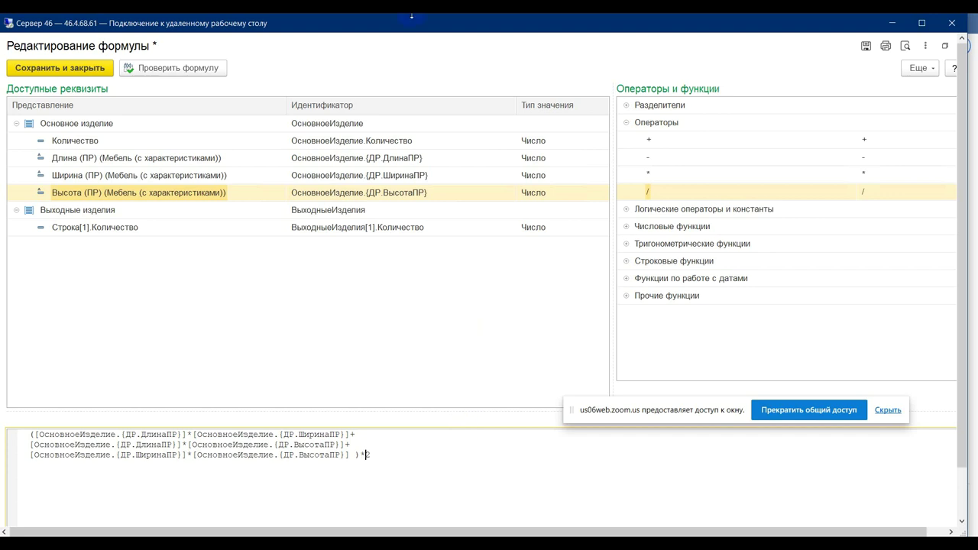
{"action": "left_click", "coordinate": [168, 73]}
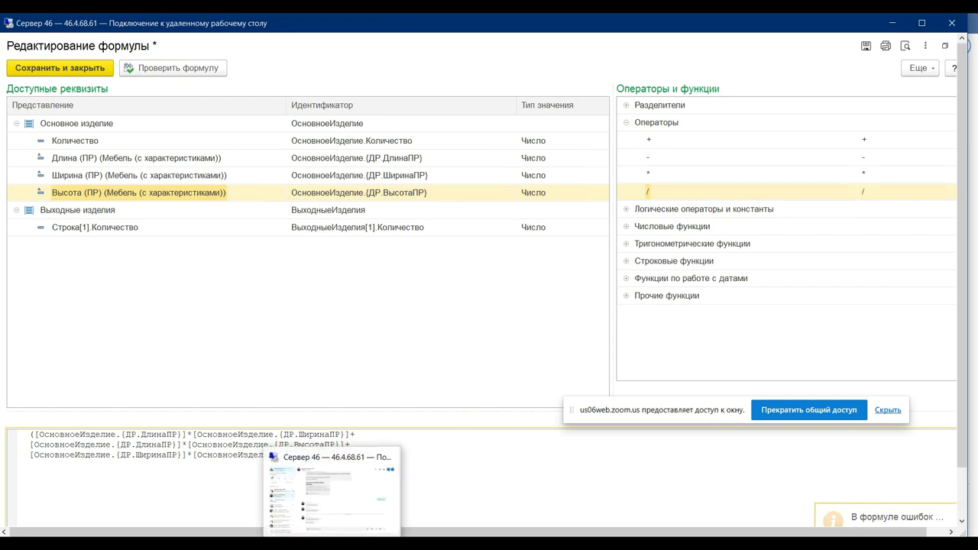
Switch to the Zoom webinar window in the browser to read the conference chat
{"action": "mouse_move", "coordinate": [206, 544]}
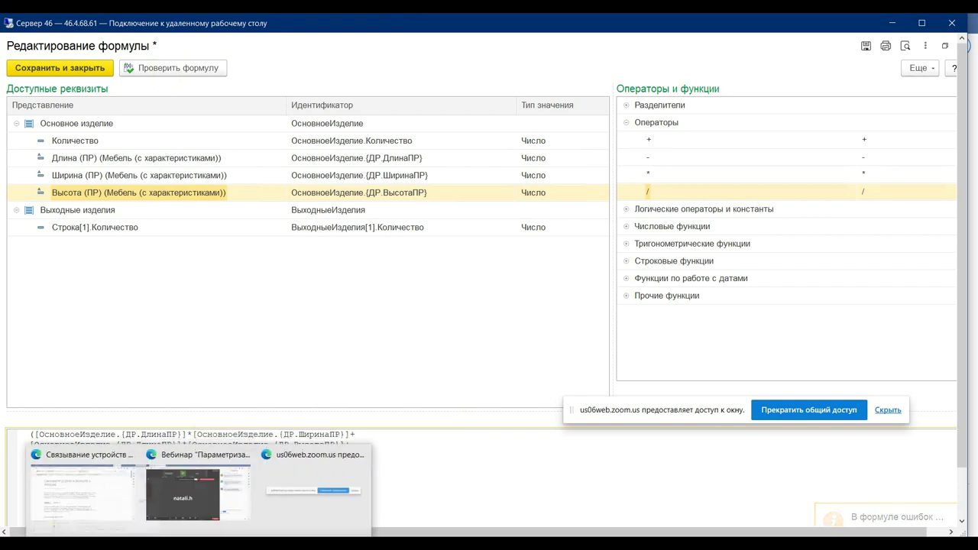
{"action": "left_click", "coordinate": [240, 514]}
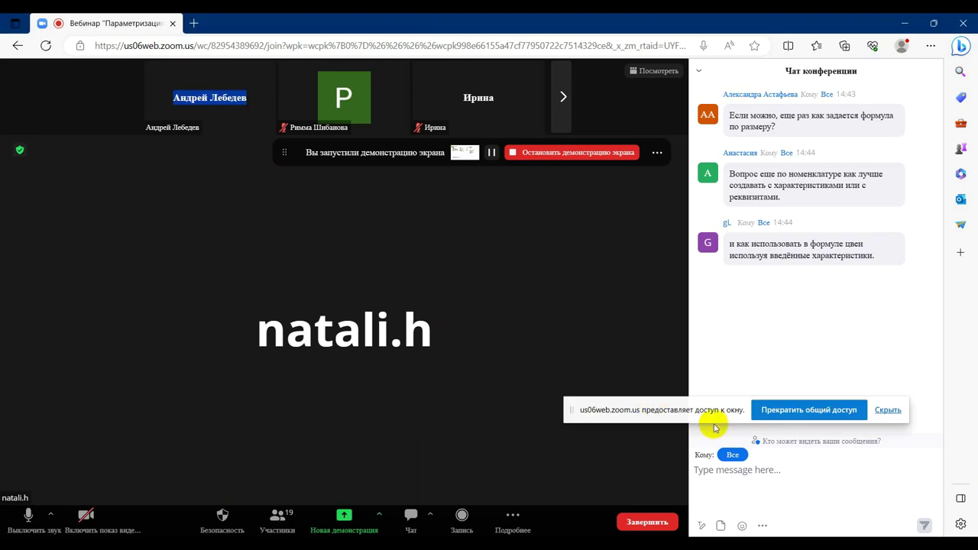